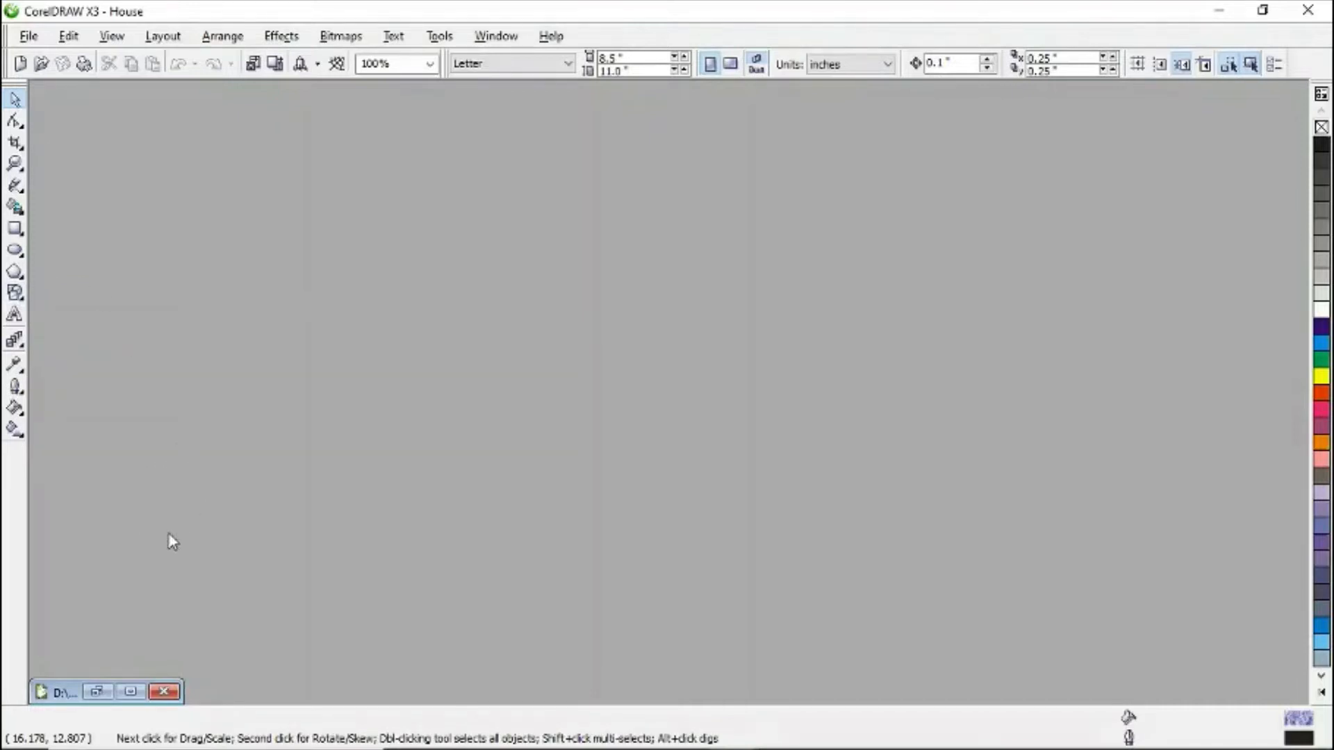
# - Close the House example drawing and start a new blank document
pyautogui.click(139, 692)
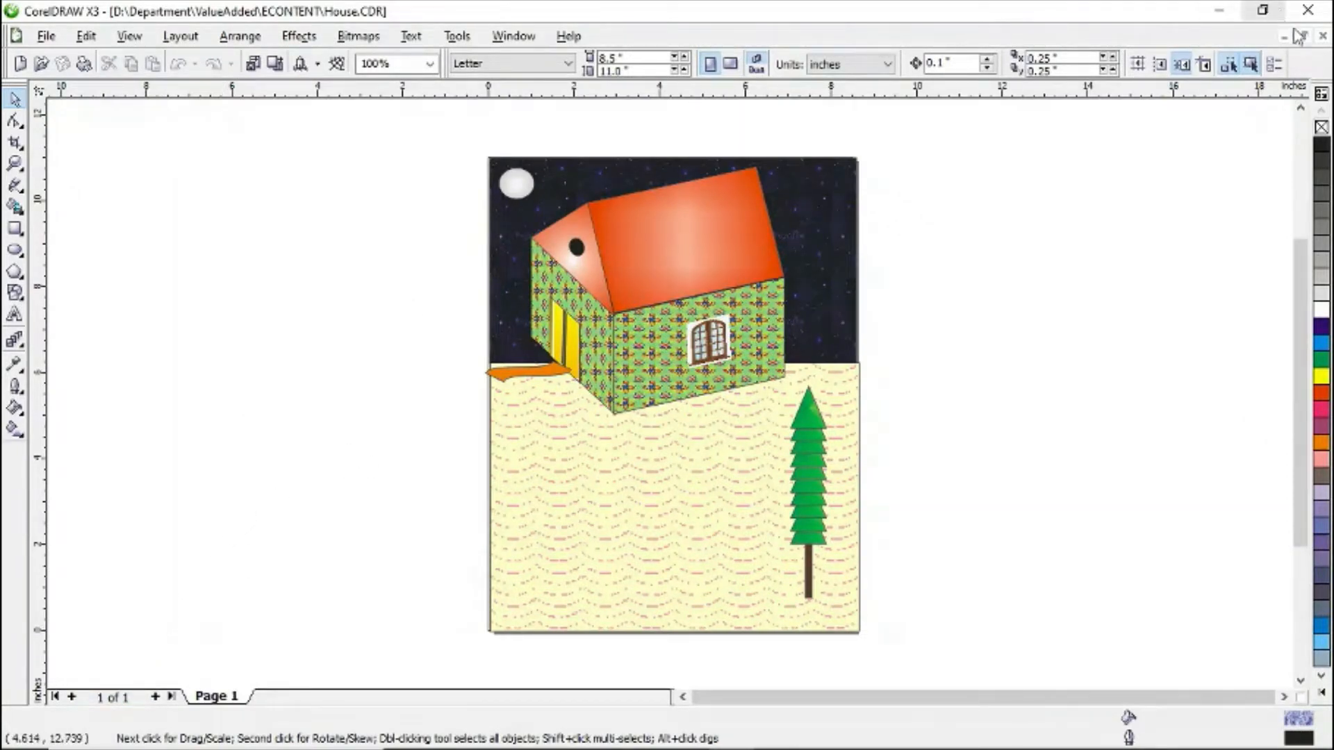
pyautogui.click(1322, 36)
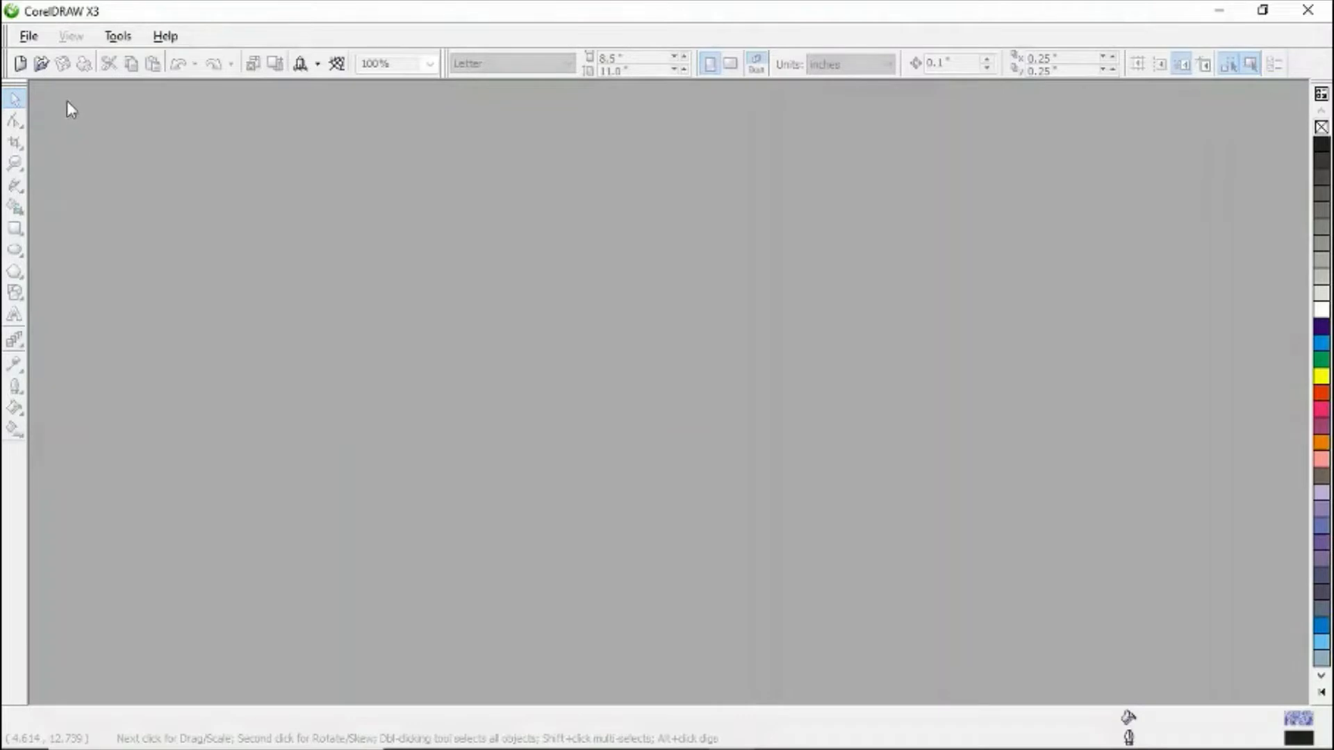
pyautogui.click(38, 40)
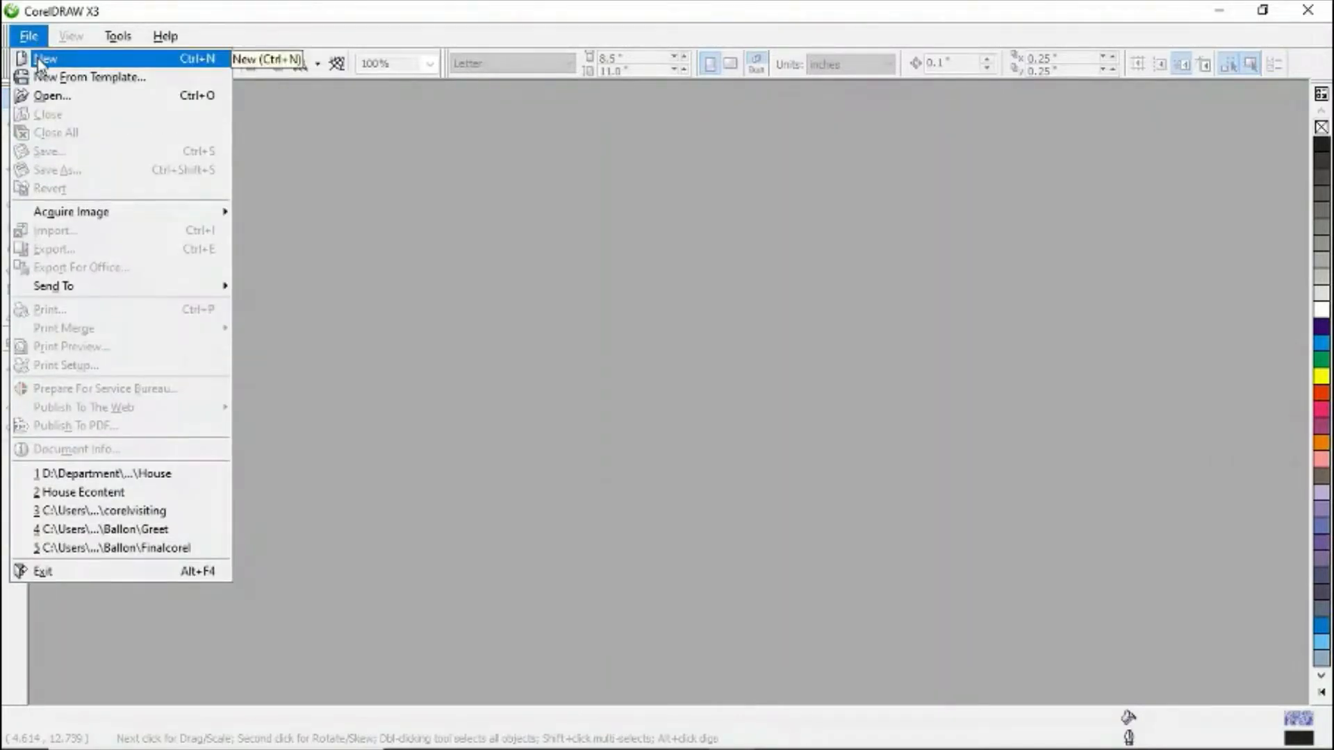
pyautogui.click(38, 63)
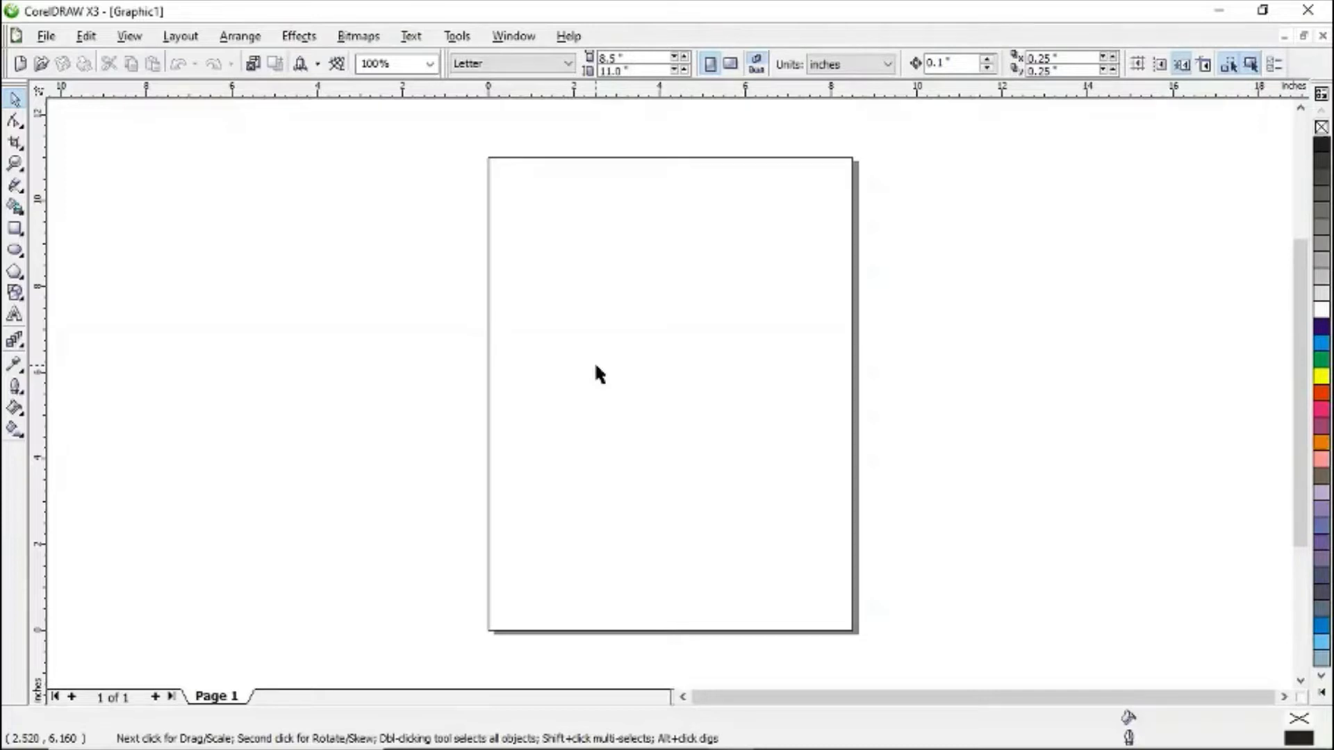
# - Draw a rectangle about 2.3 by 1.7 inches near the page's upper left
pyautogui.click(15, 231)
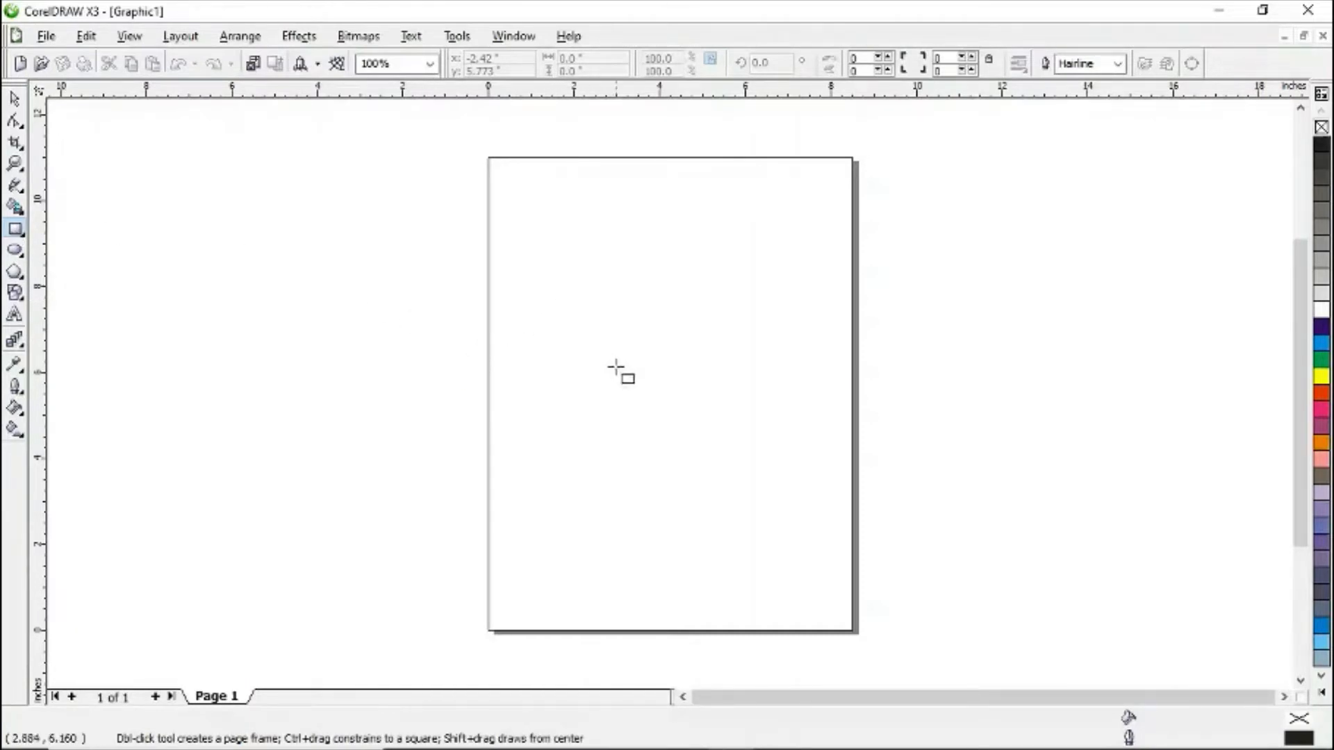
pyautogui.moveTo(526, 255); pyautogui.dragTo(606, 315)
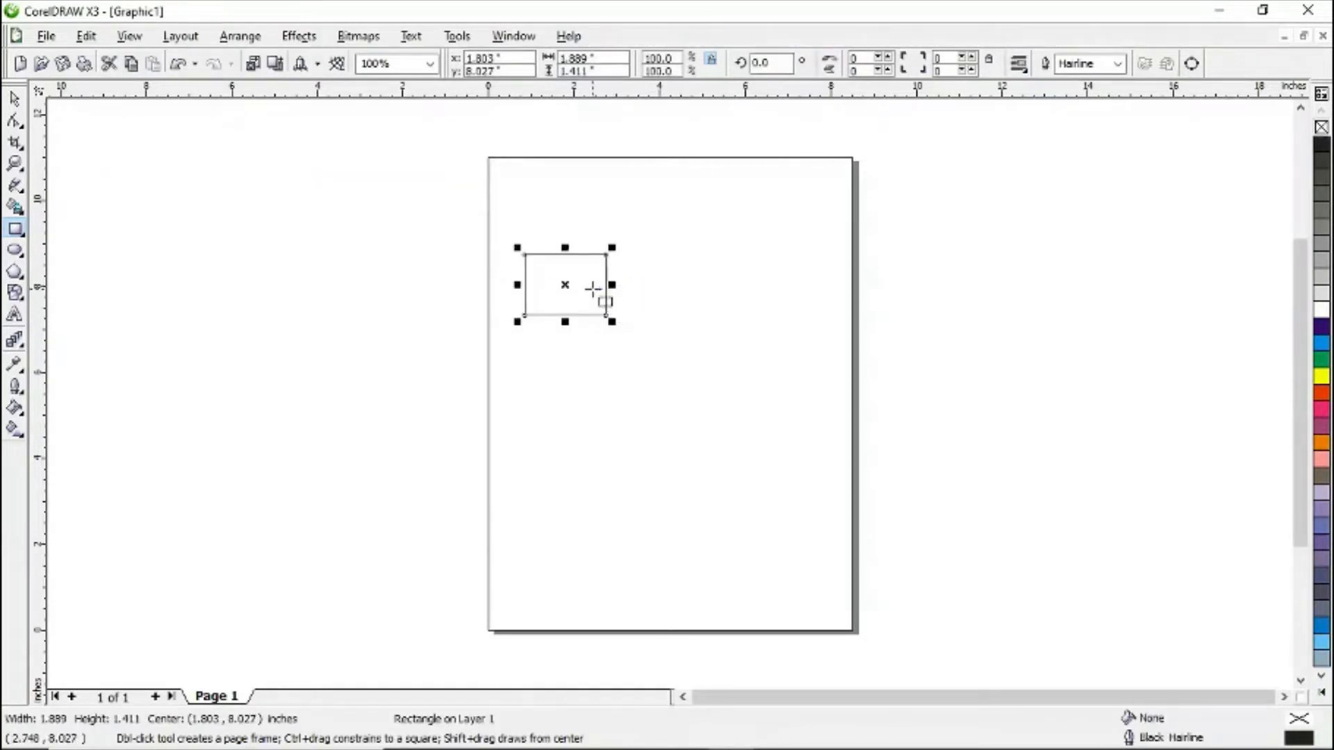
pyautogui.moveTo(611, 318); pyautogui.dragTo(625, 336)
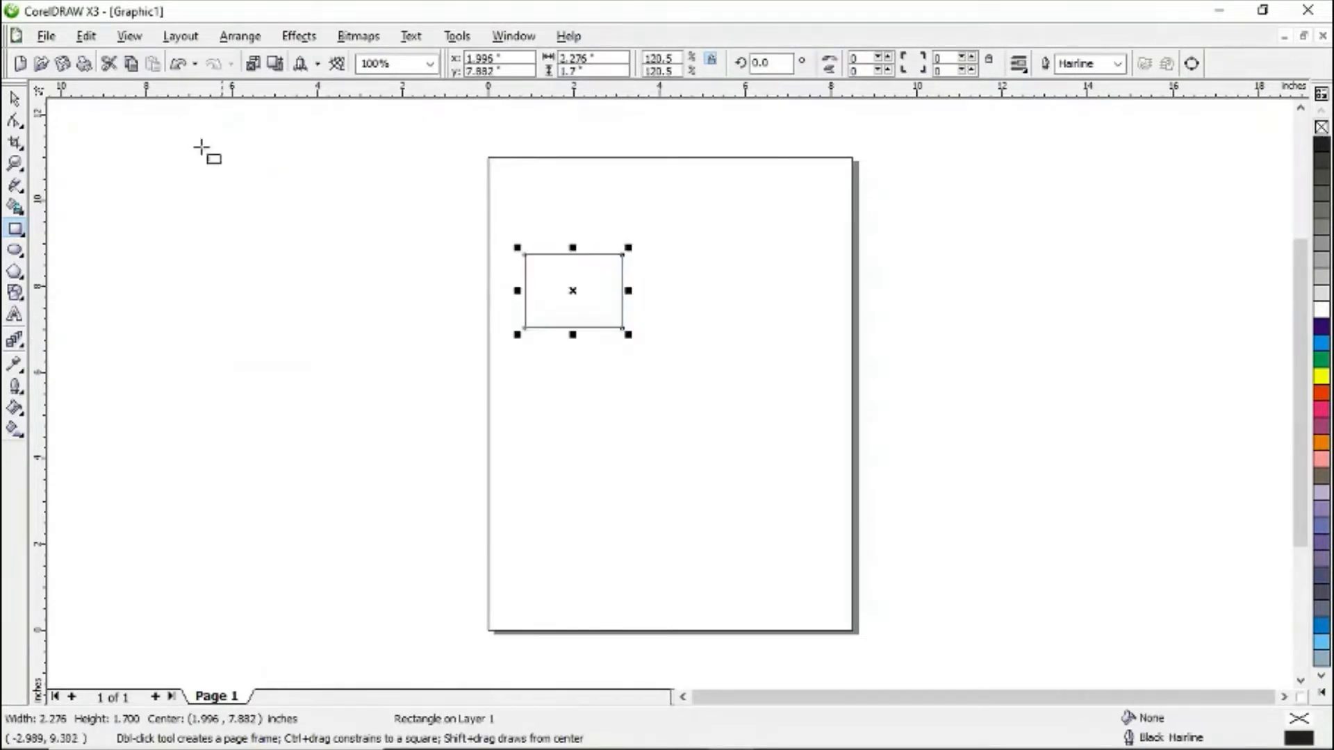
# - Skew the rectangle vertically into a slanted parallelogram for the house's side wall
pyautogui.click(15, 100)
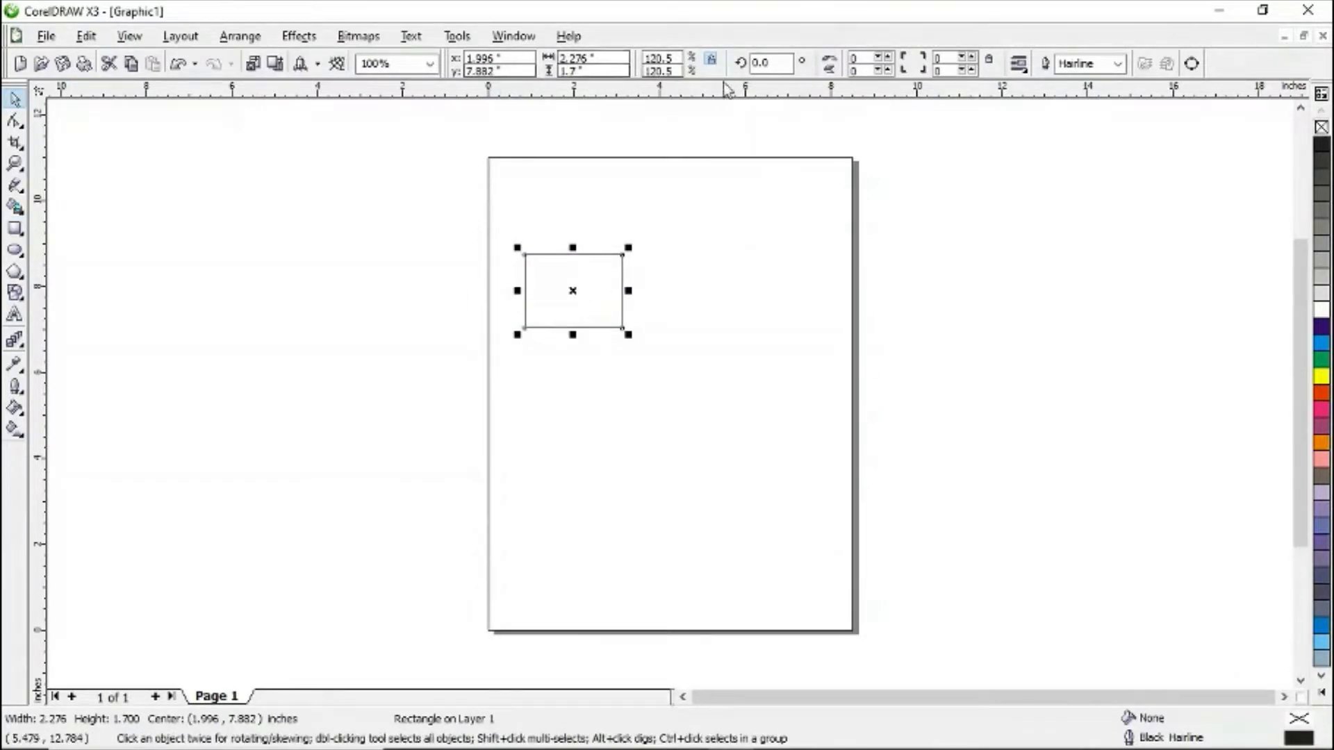
pyautogui.click(591, 318)
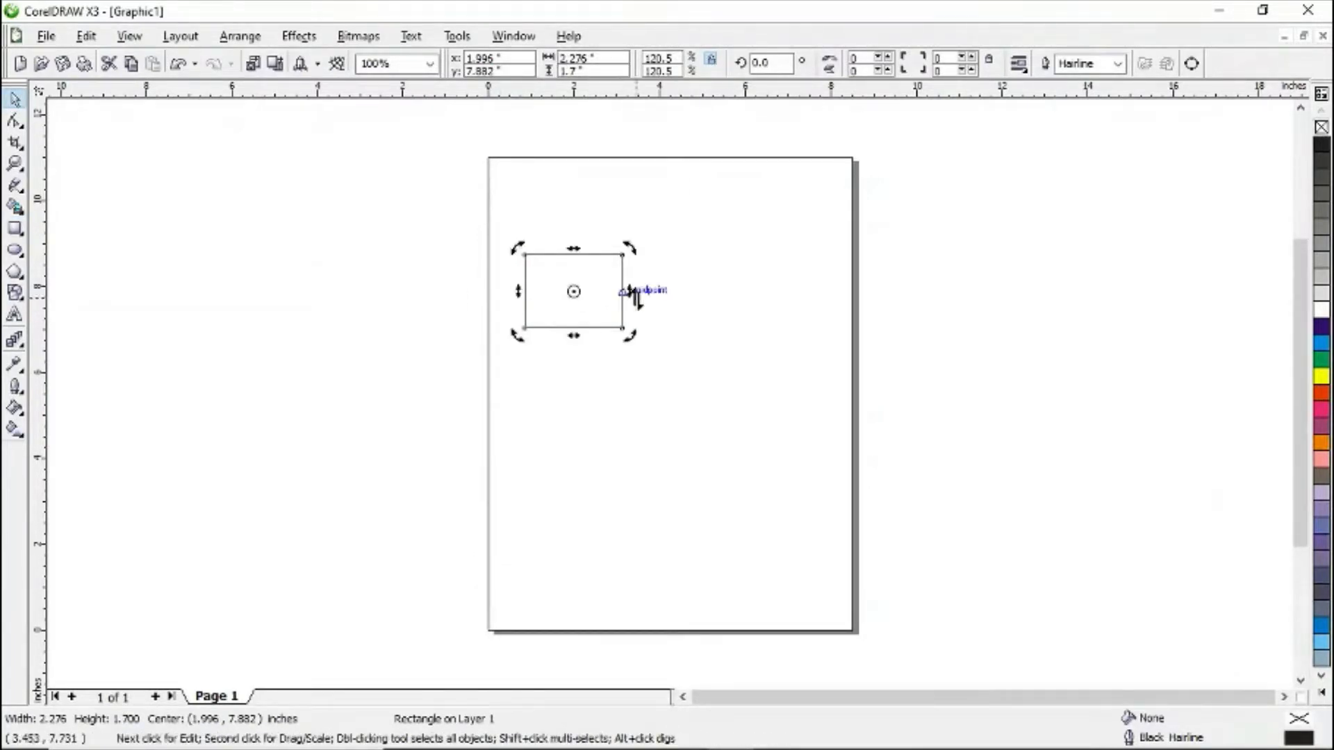
pyautogui.moveTo(629, 291); pyautogui.dragTo(618, 329)
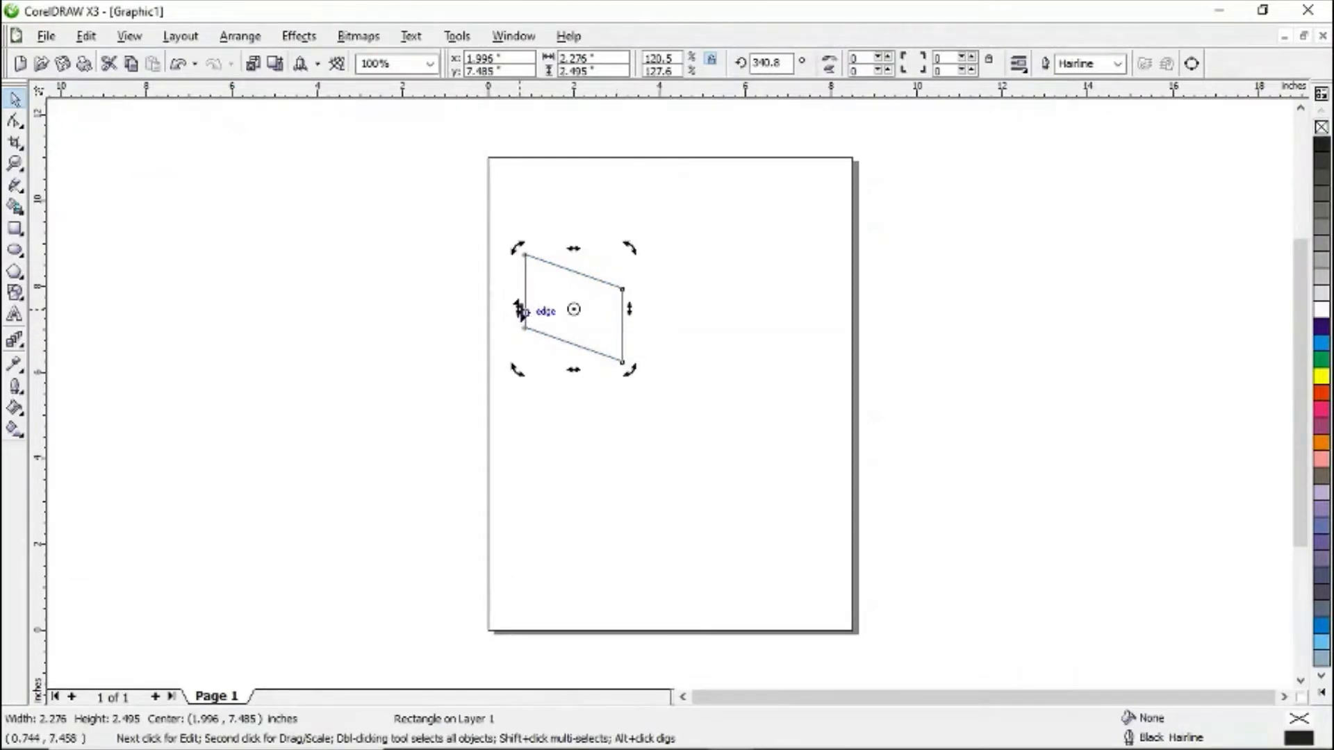
pyautogui.click(549, 300)
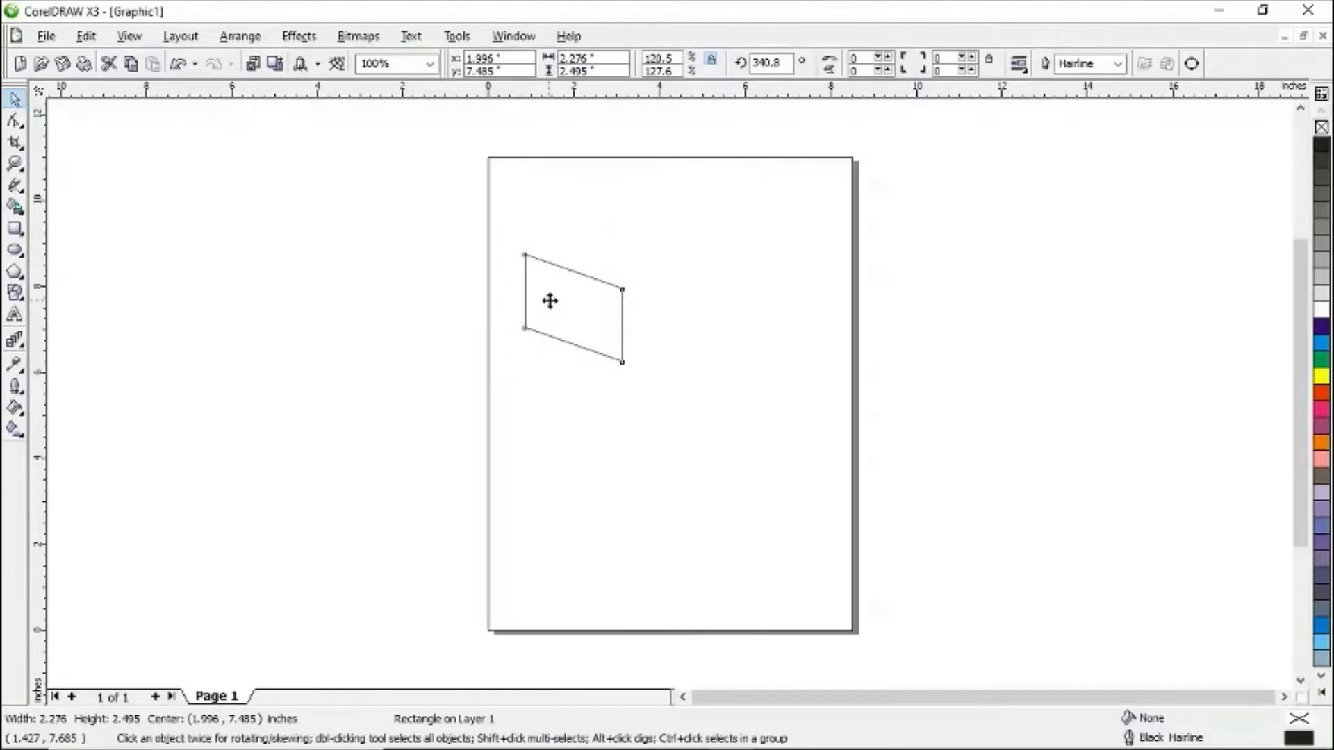
pyautogui.click(555, 299)
pyautogui.click(555, 298)
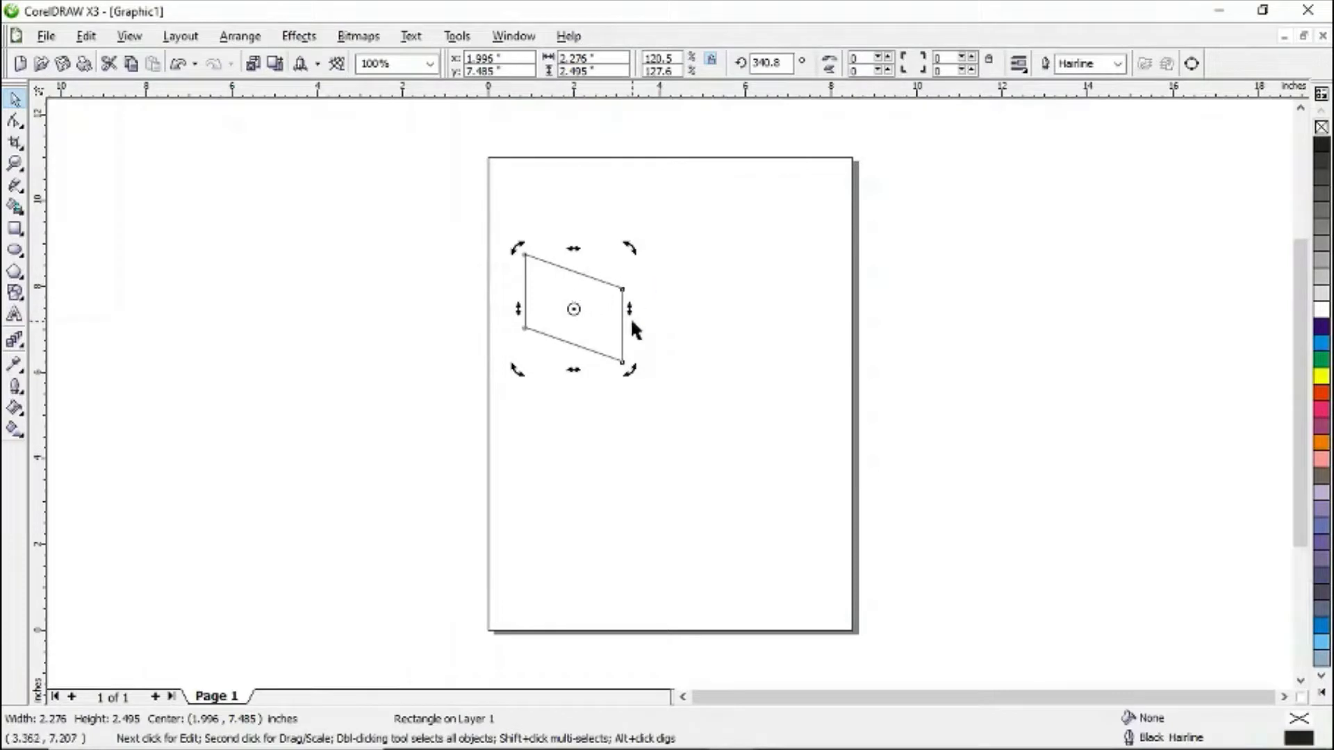
pyautogui.moveTo(629, 309); pyautogui.dragTo(627, 325)
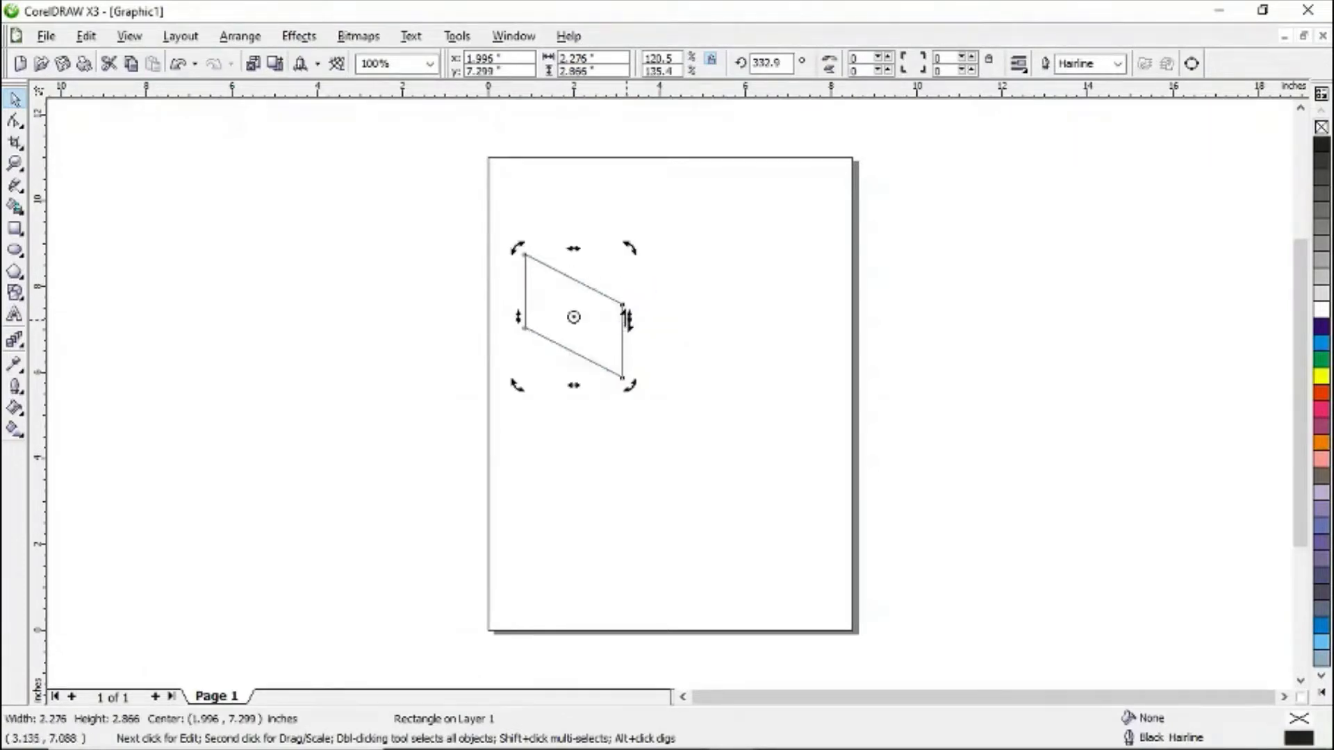
pyautogui.moveTo(518, 315); pyautogui.dragTo(529, 289)
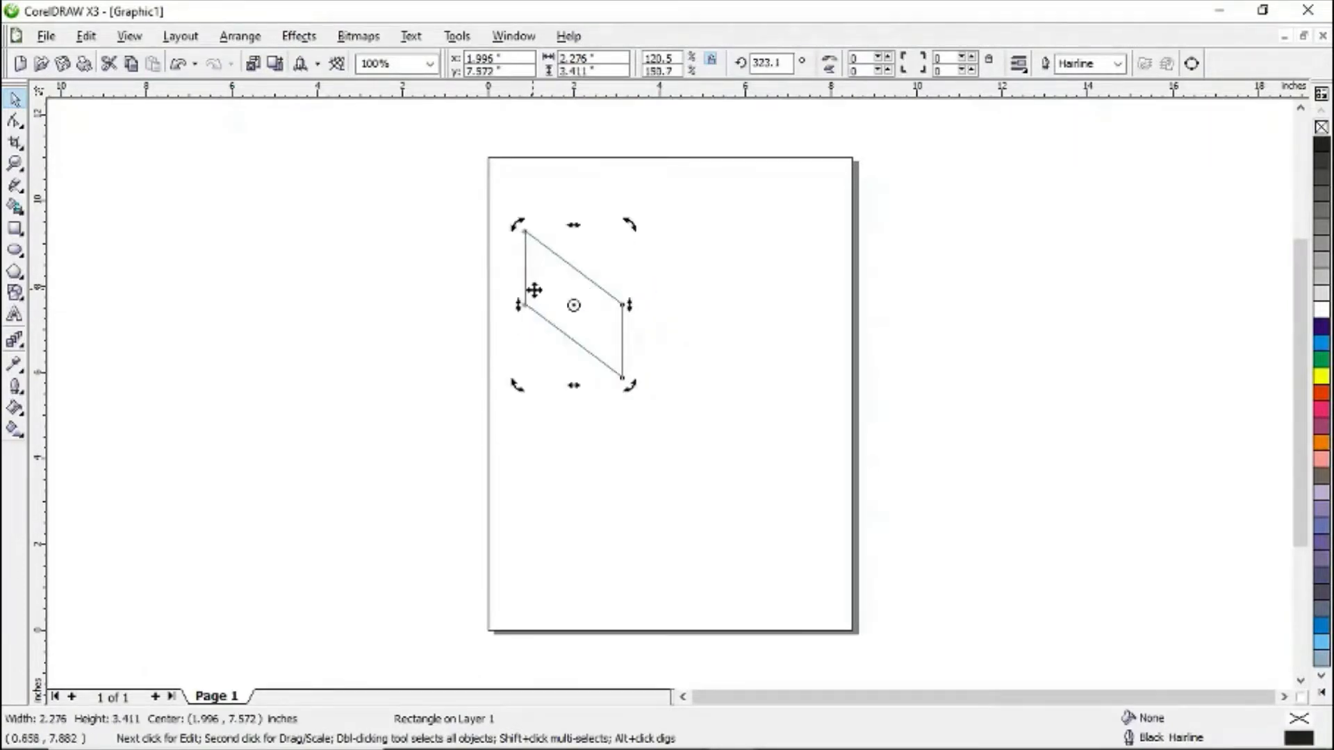
pyautogui.moveTo(630, 303); pyautogui.dragTo(625, 321)
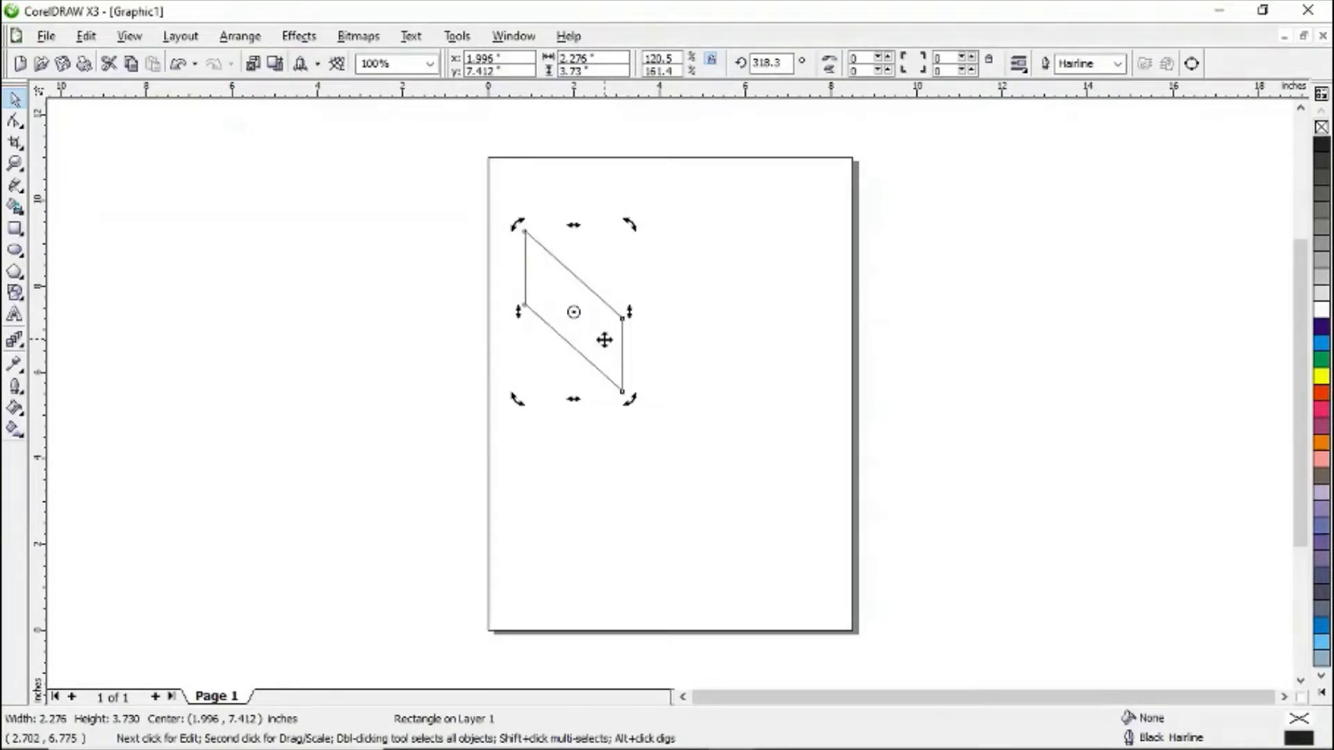
pyautogui.click(605, 340)
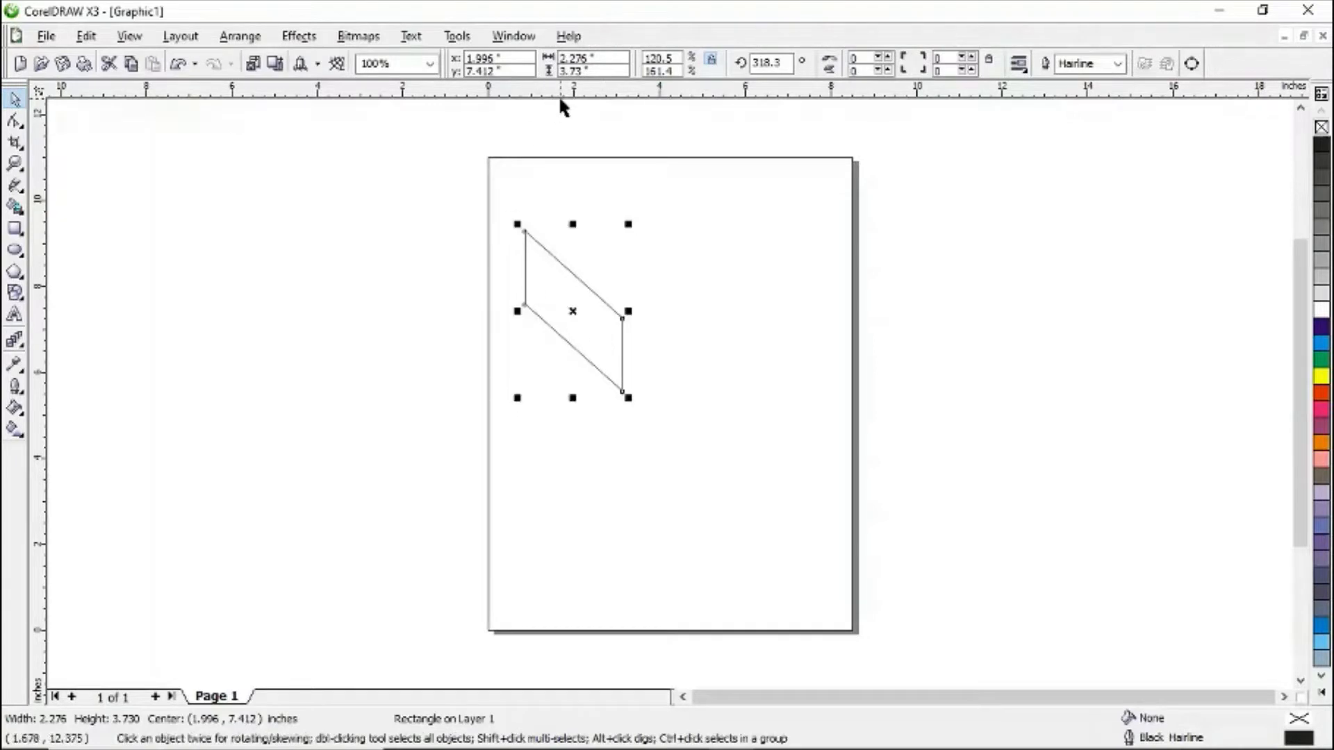
# - Resize the side wall numerically, setting its width to 1.96 inches and its height to 3.5 inches
pyautogui.moveTo(612, 56); pyautogui.dragTo(539, 62)
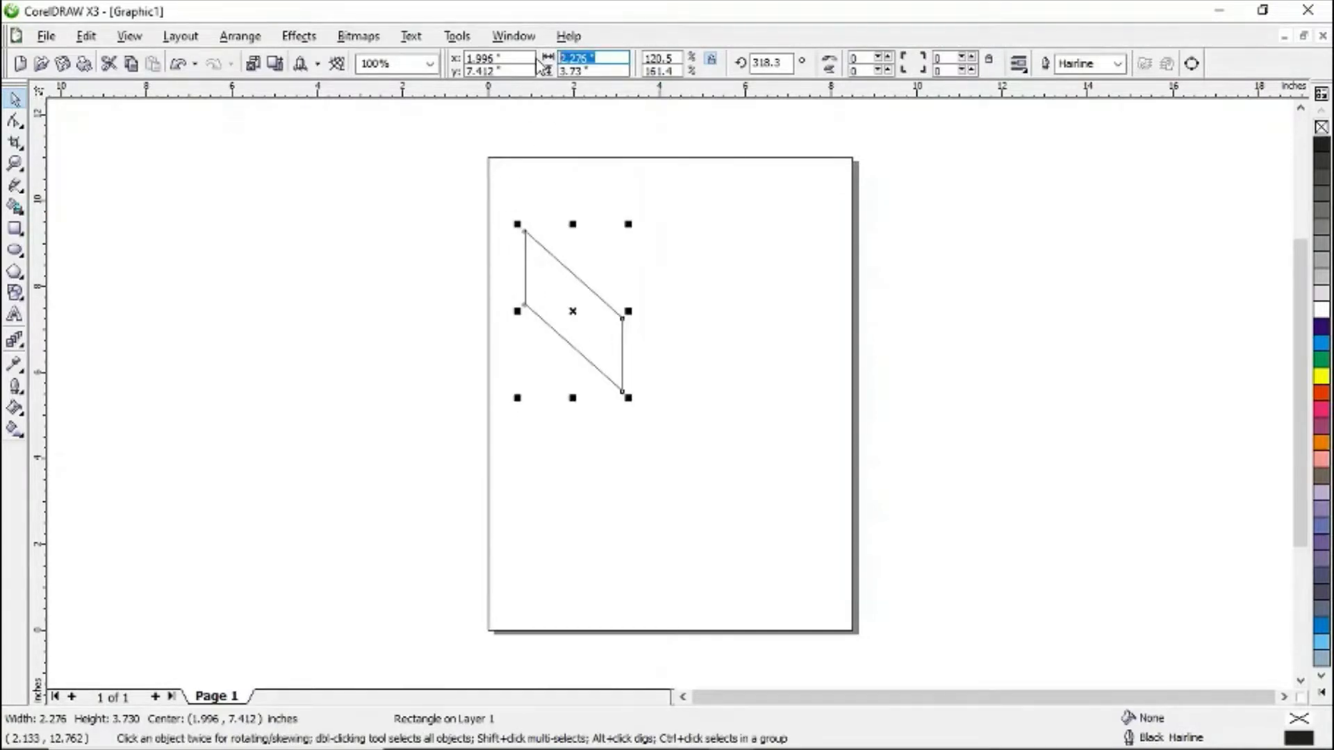
pyautogui.write('1.96')
pyautogui.press('Return')
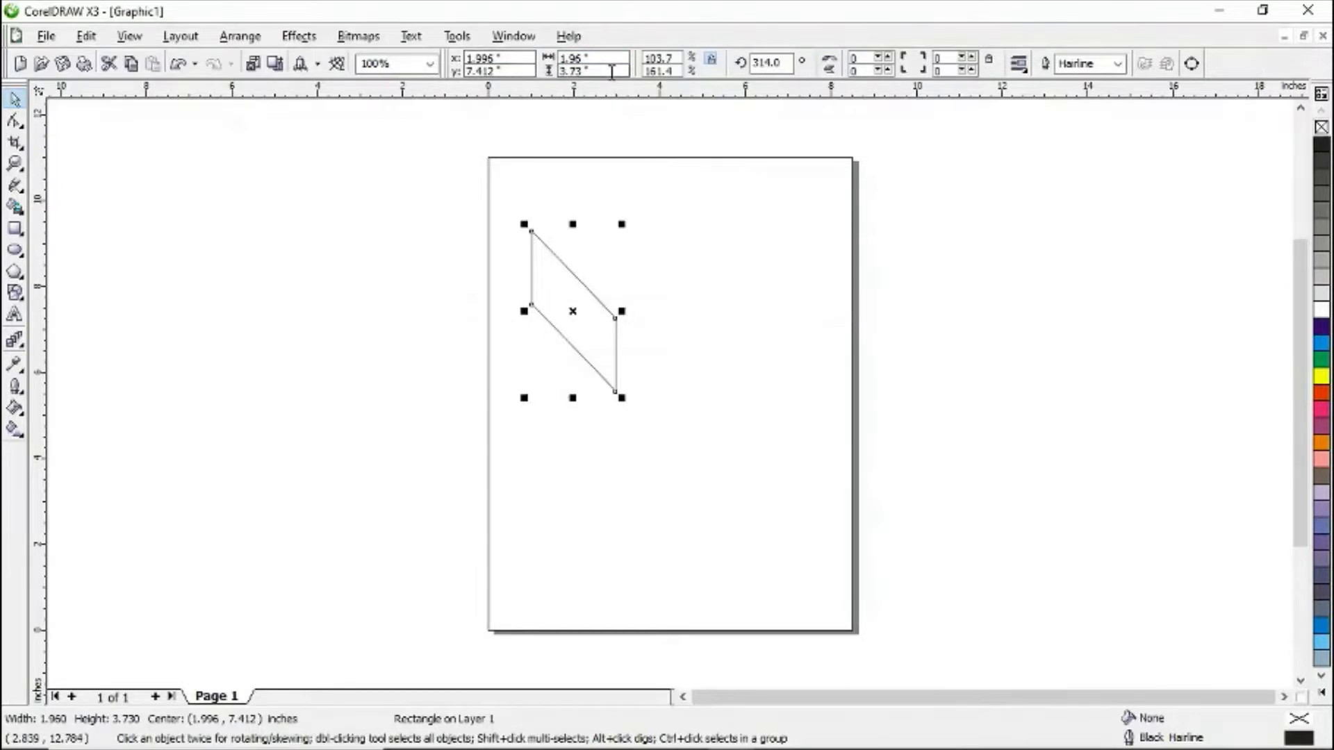
pyautogui.moveTo(610, 70); pyautogui.dragTo(566, 72)
pyautogui.write('3.5')
pyautogui.press('Return')
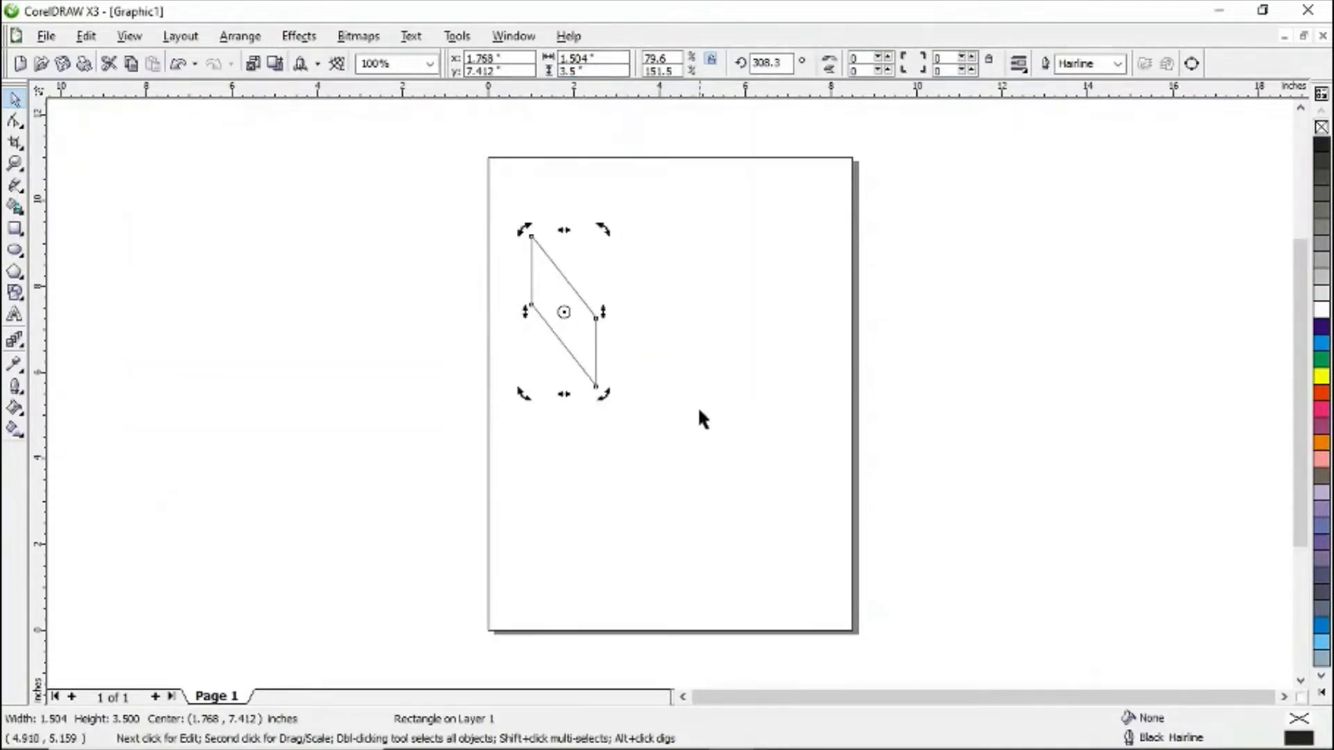
pyautogui.click(684, 427)
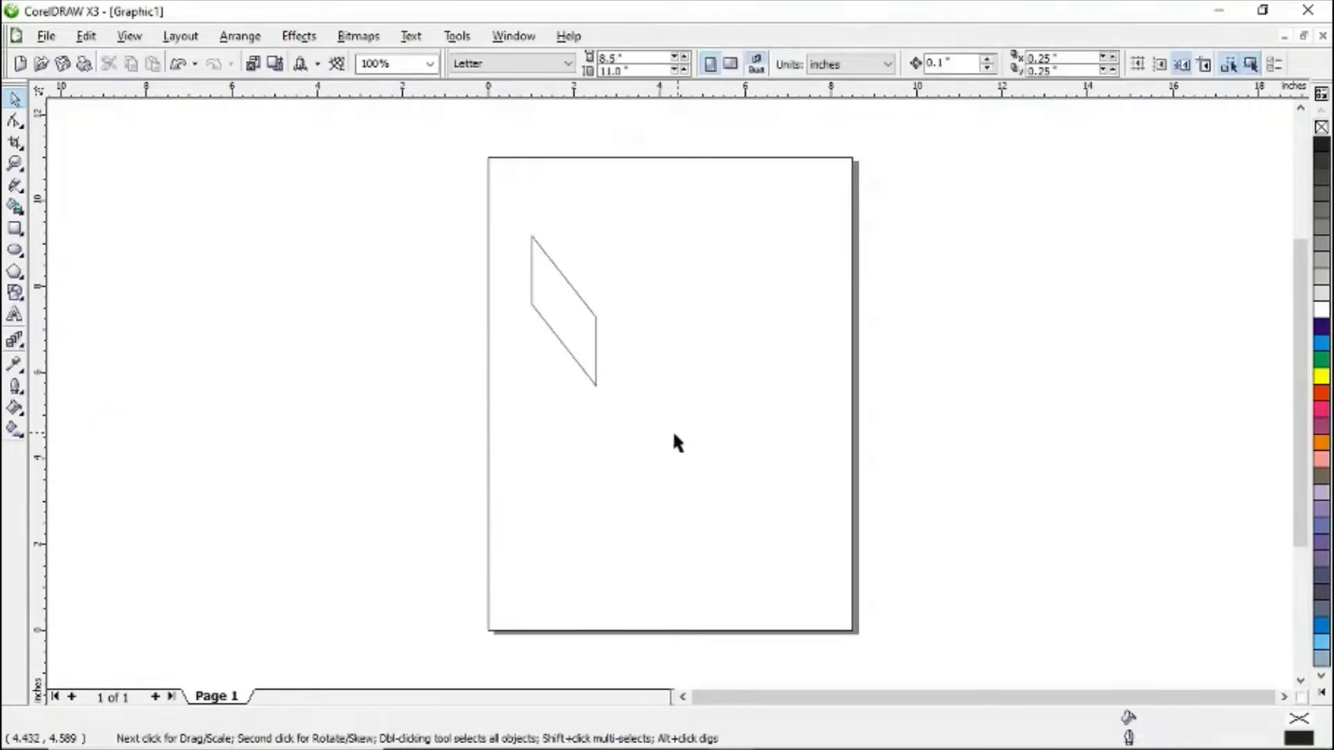
# - Draw a rectangle about 4 by 2.2 inches beside the side wall's lower right corner
pyautogui.click(15, 230)
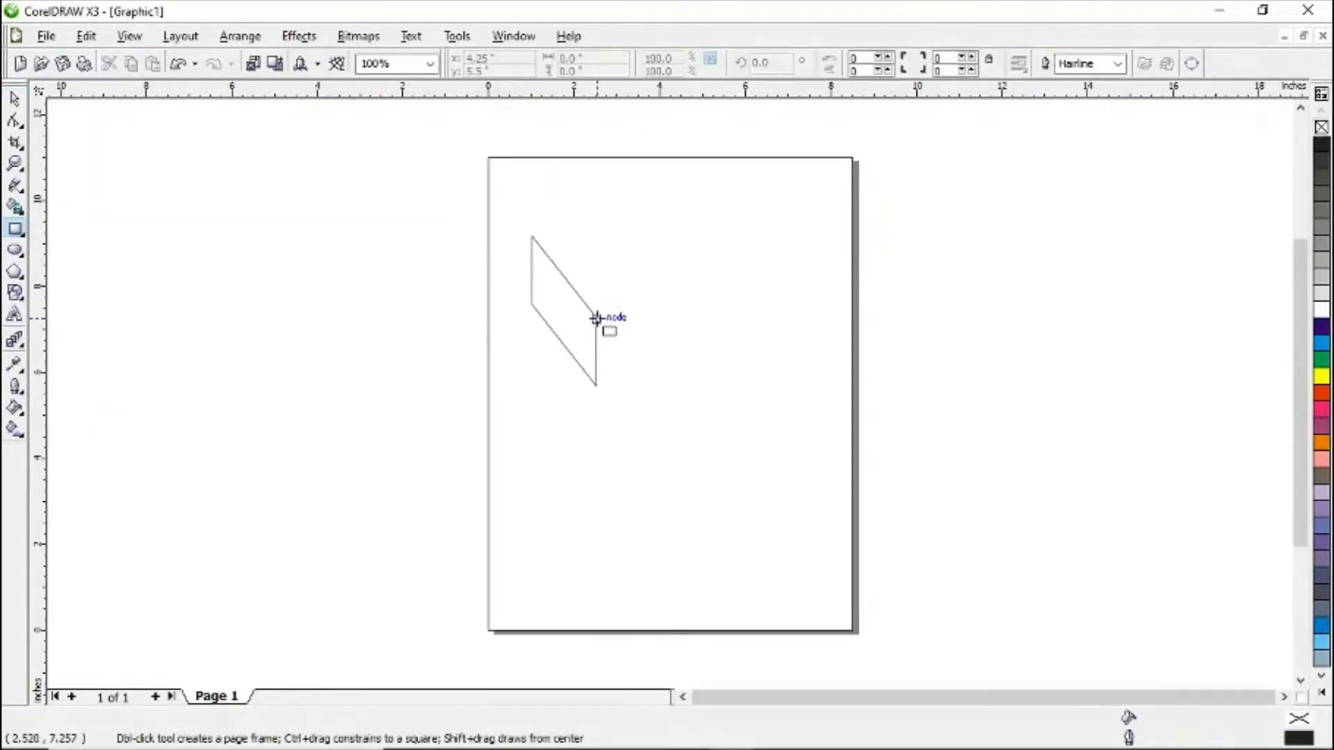
pyautogui.moveTo(610, 328); pyautogui.dragTo(783, 420)
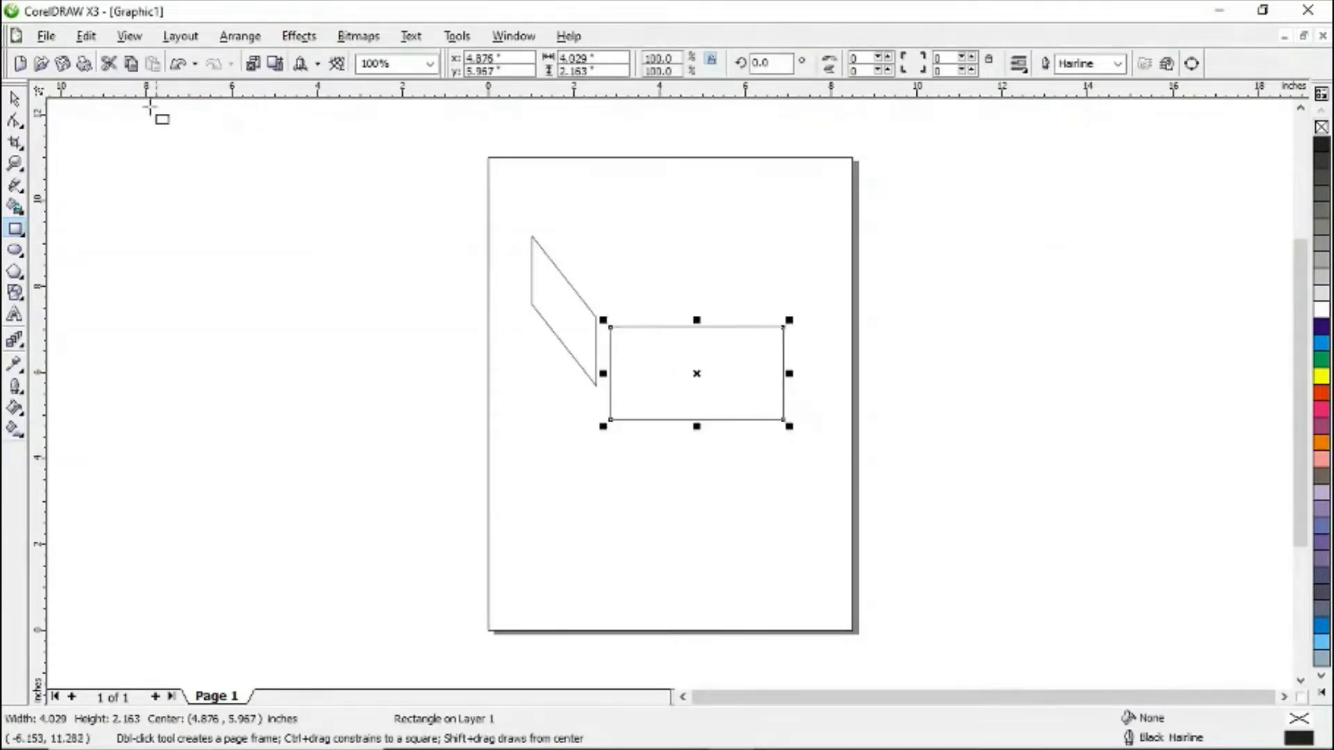
pyautogui.click(14, 102)
# - Skew the new rectangle so its left edge meets the side wall, forming the front wall
pyautogui.moveTo(743, 372); pyautogui.dragTo(776, 318)
pyautogui.click(728, 355)
pyautogui.click(694, 339)
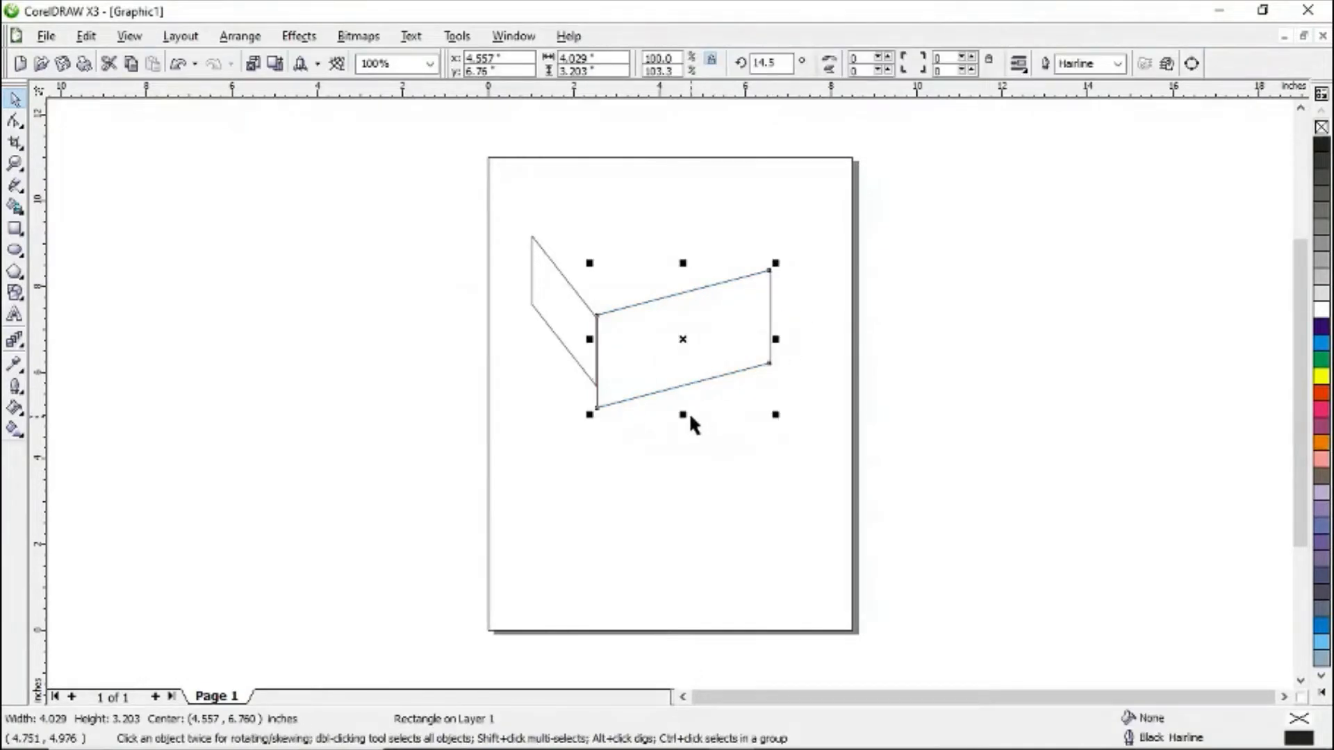
# - Resize the front wall to about 3.7 by 2.5 inches so it fits against the side wall
pyautogui.moveTo(685, 416); pyautogui.dragTo(685, 397)
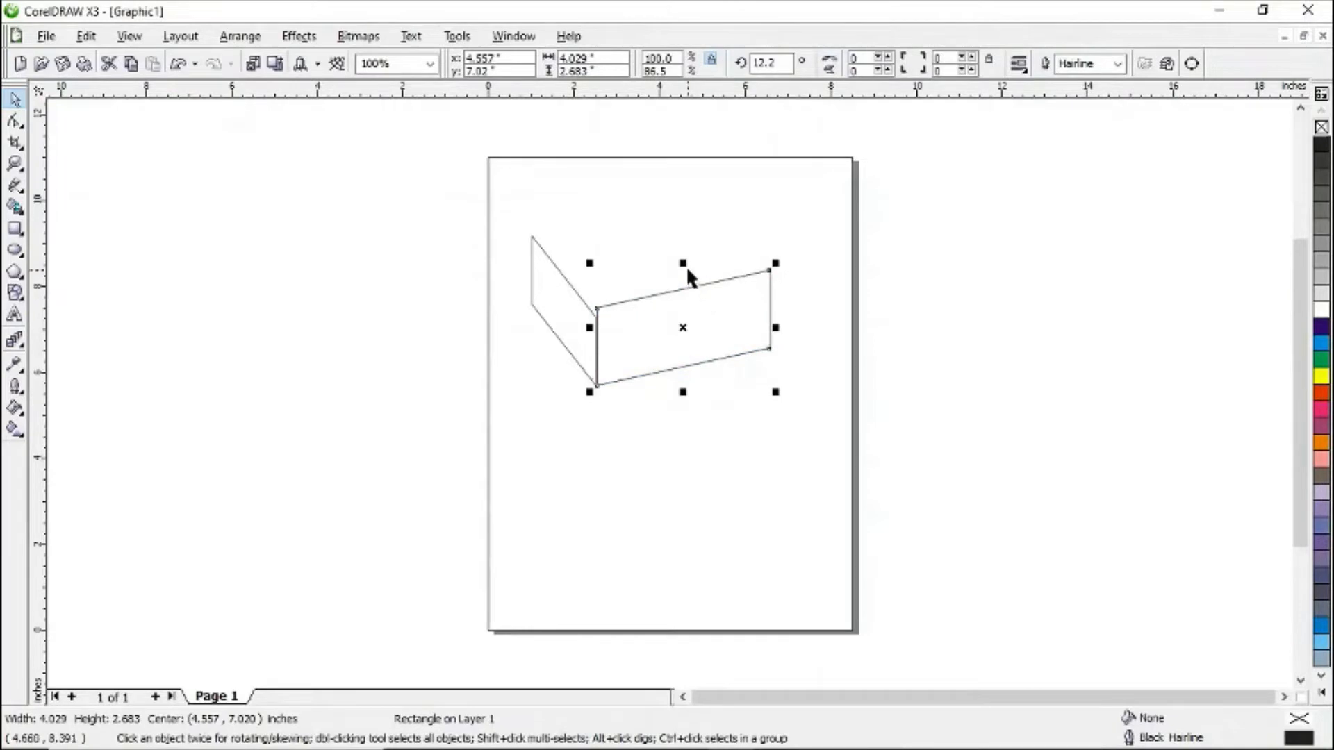
pyautogui.moveTo(685, 267); pyautogui.dragTo(684, 290)
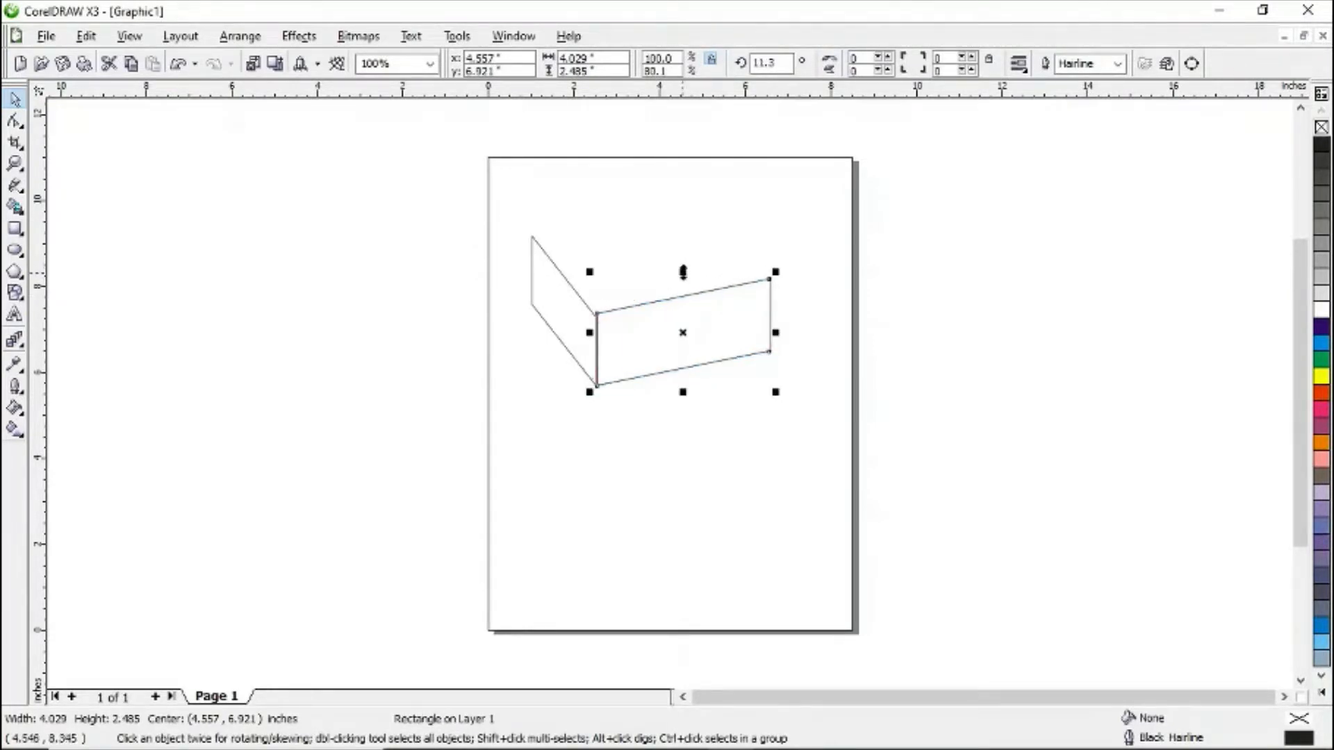
pyautogui.moveTo(775, 333); pyautogui.dragTo(762, 333)
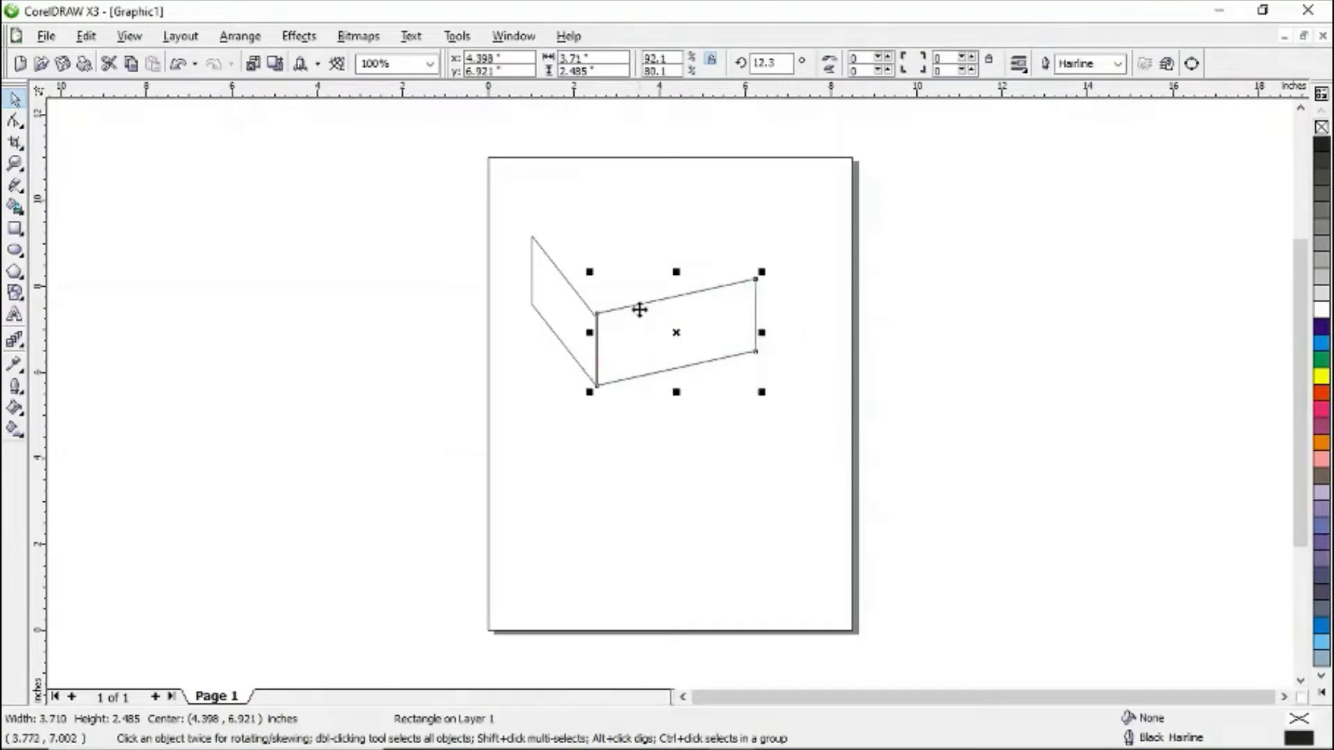
pyautogui.moveTo(679, 268); pyautogui.dragTo(680, 275)
pyautogui.click(679, 249)
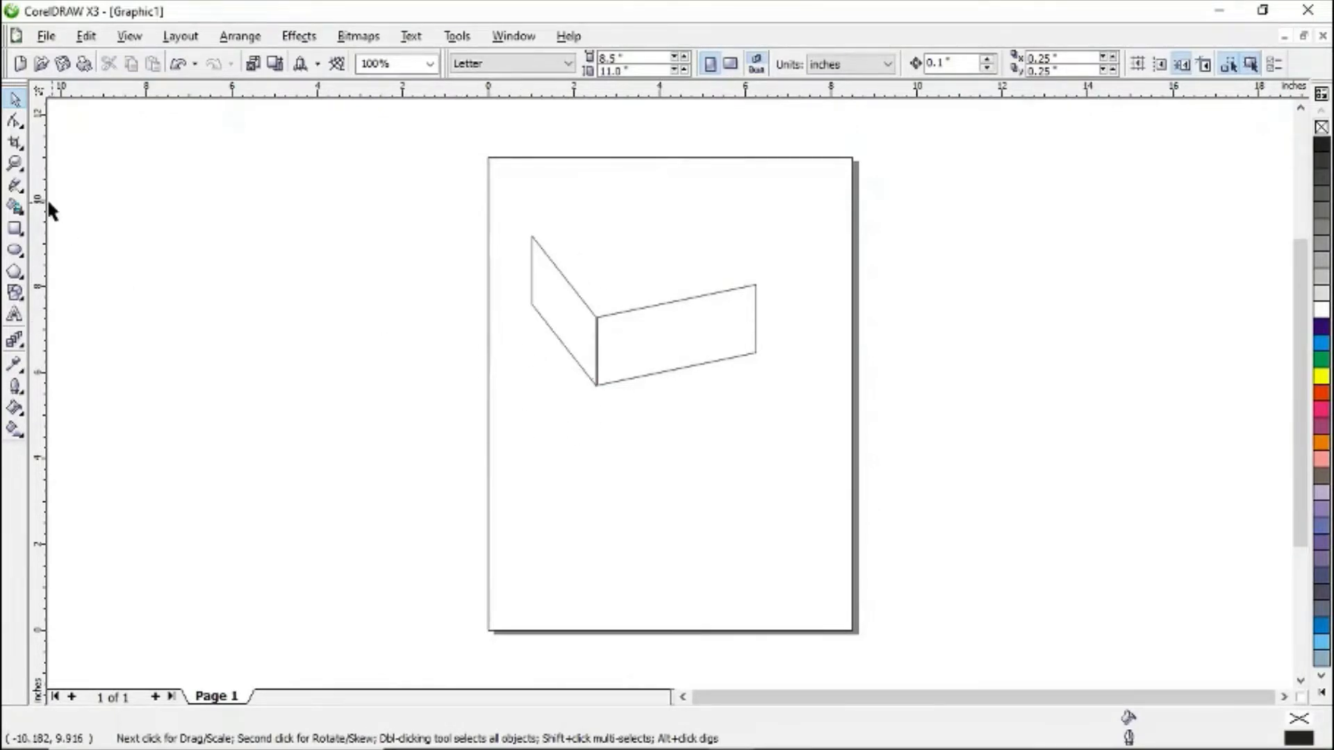
# - Draw a rectangle above the front wall and skew it into the slanted roof
pyautogui.click(15, 229)
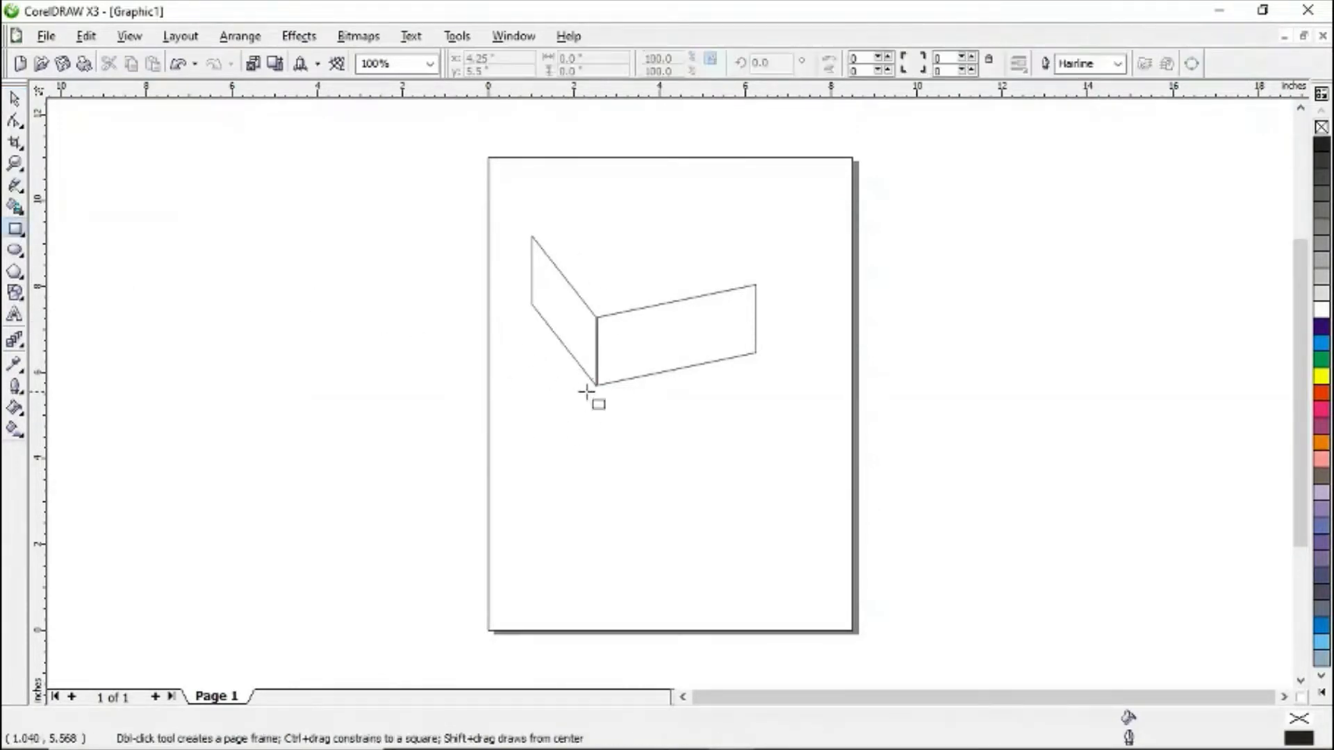
pyautogui.moveTo(579, 410); pyautogui.dragTo(753, 225)
pyautogui.click(15, 99)
pyautogui.click(737, 278)
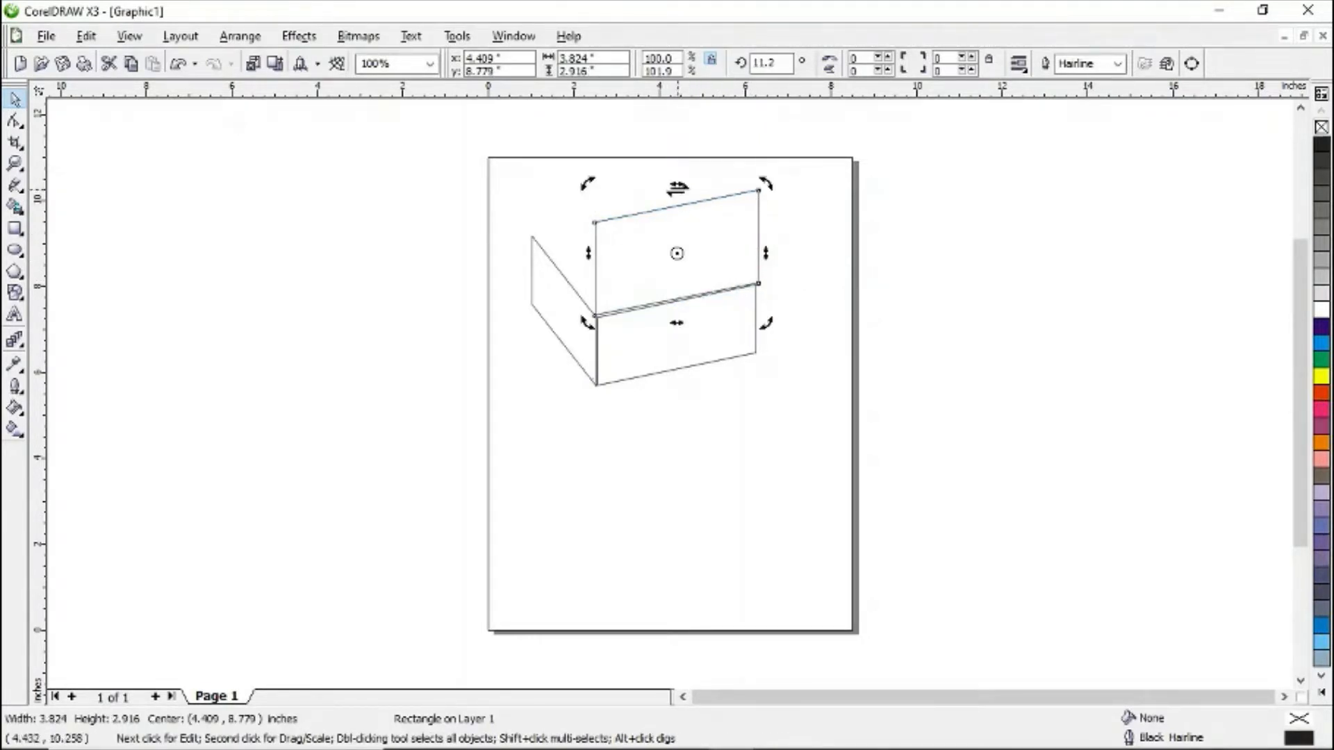
pyautogui.moveTo(676, 184); pyautogui.dragTo(663, 186)
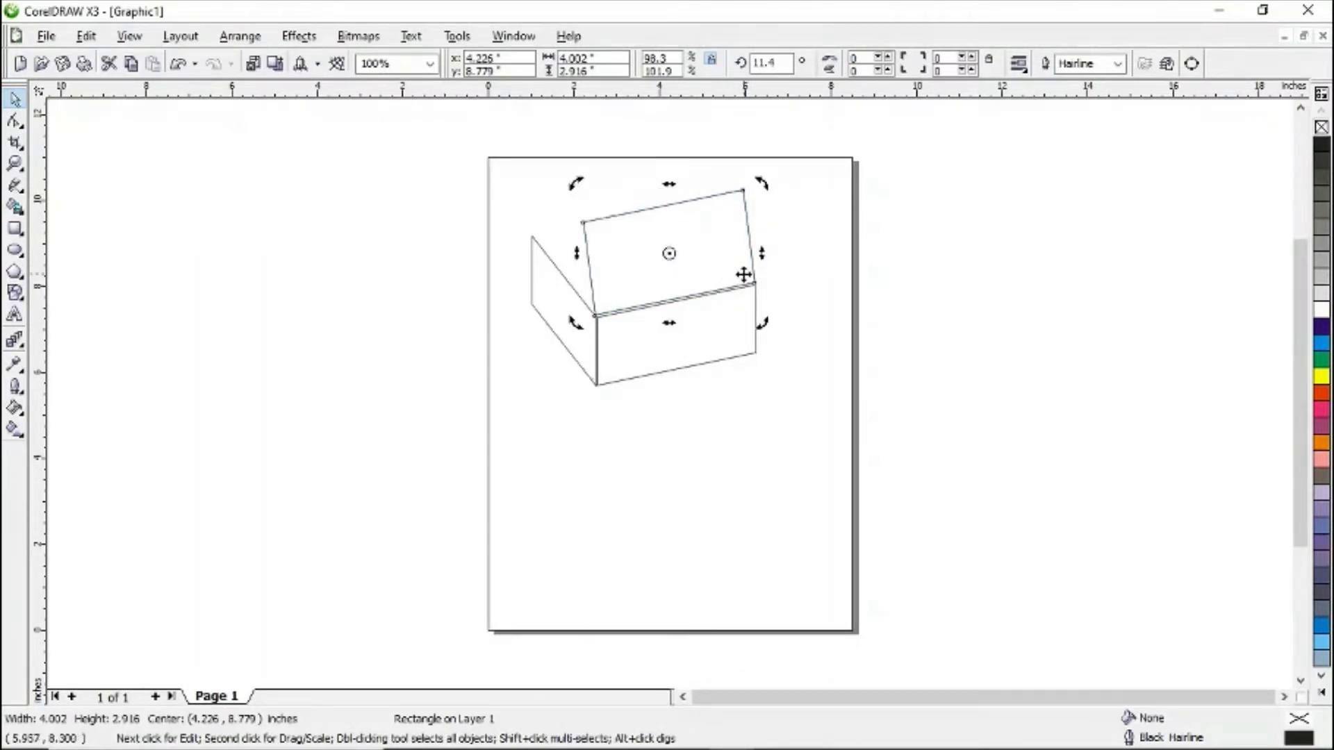
# - Nudge the roof down so it sits on the front wall's top edge
pyautogui.press('Down')
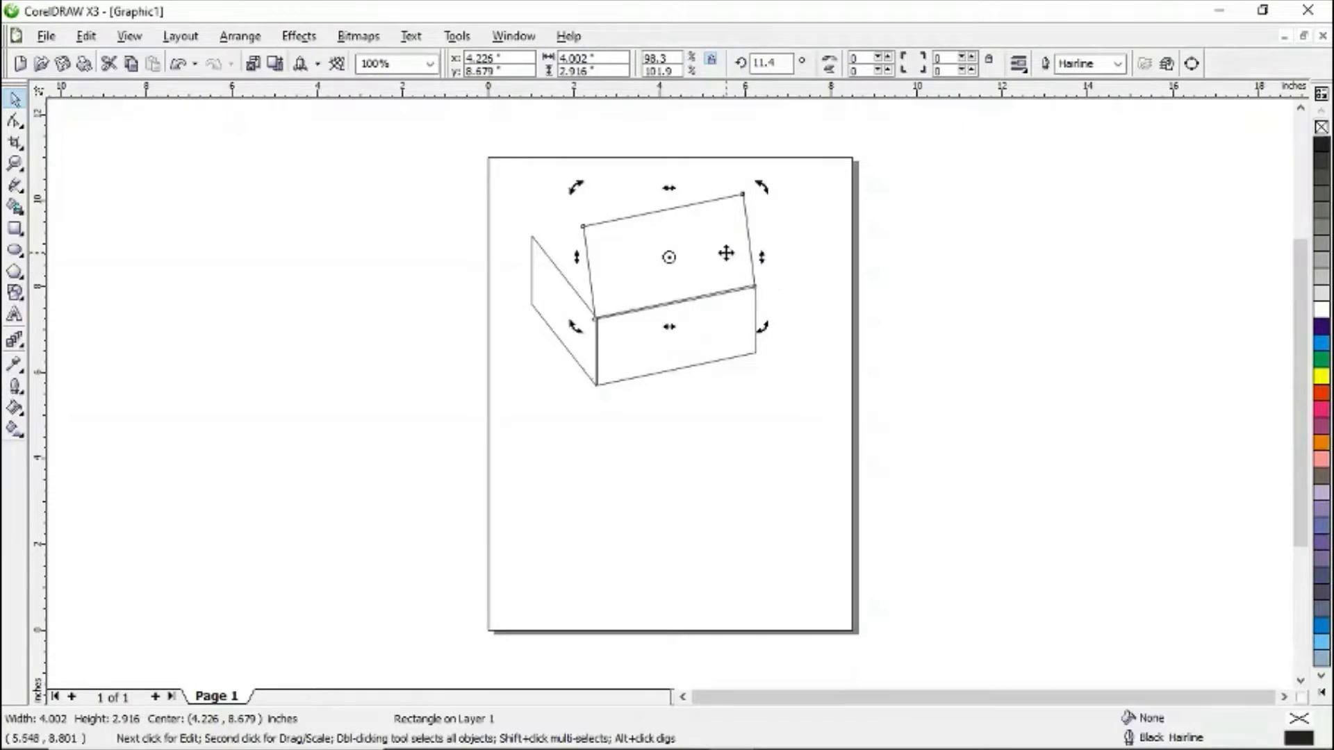
pyautogui.click(726, 251)
pyautogui.moveTo(726, 250); pyautogui.dragTo(728, 248)
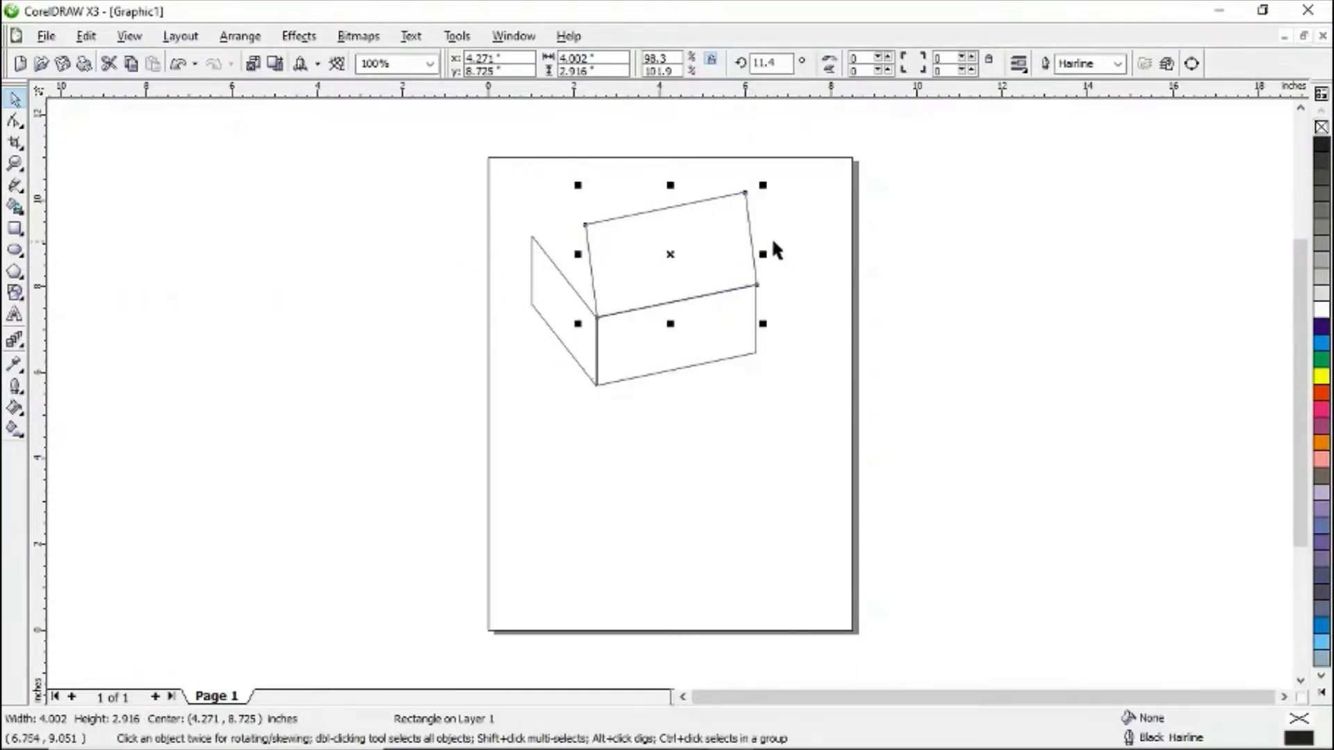
pyautogui.click(698, 250)
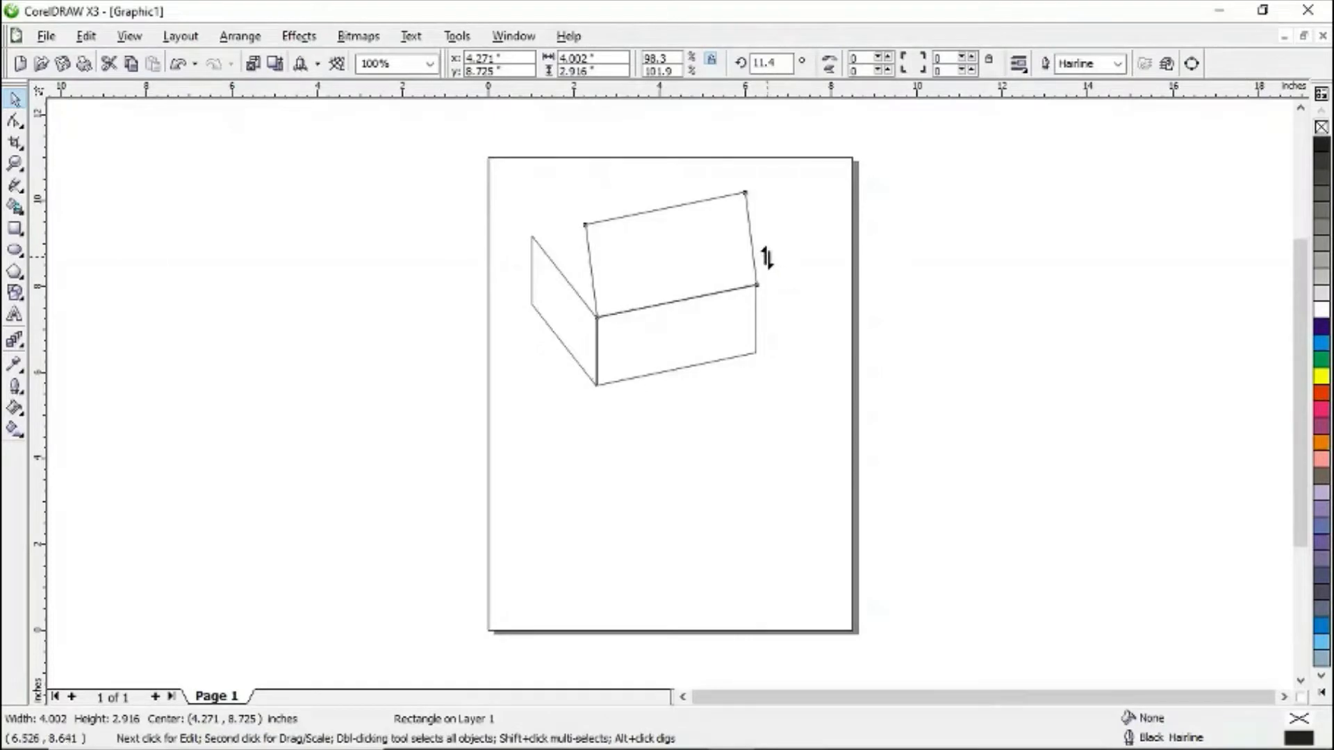
pyautogui.click(817, 267)
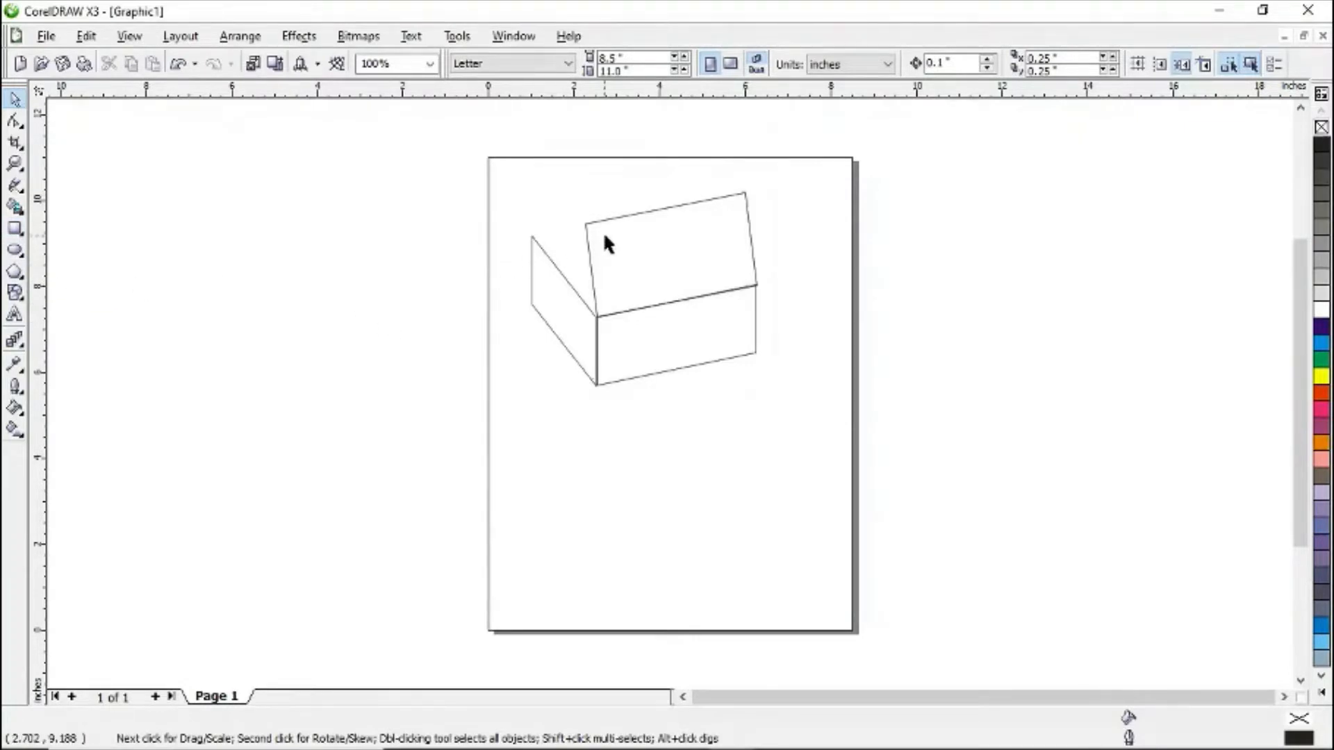
# - Draw a three-sided polygon about 1.6 by 1.5 inches on the page below the house
pyautogui.click(14, 272)
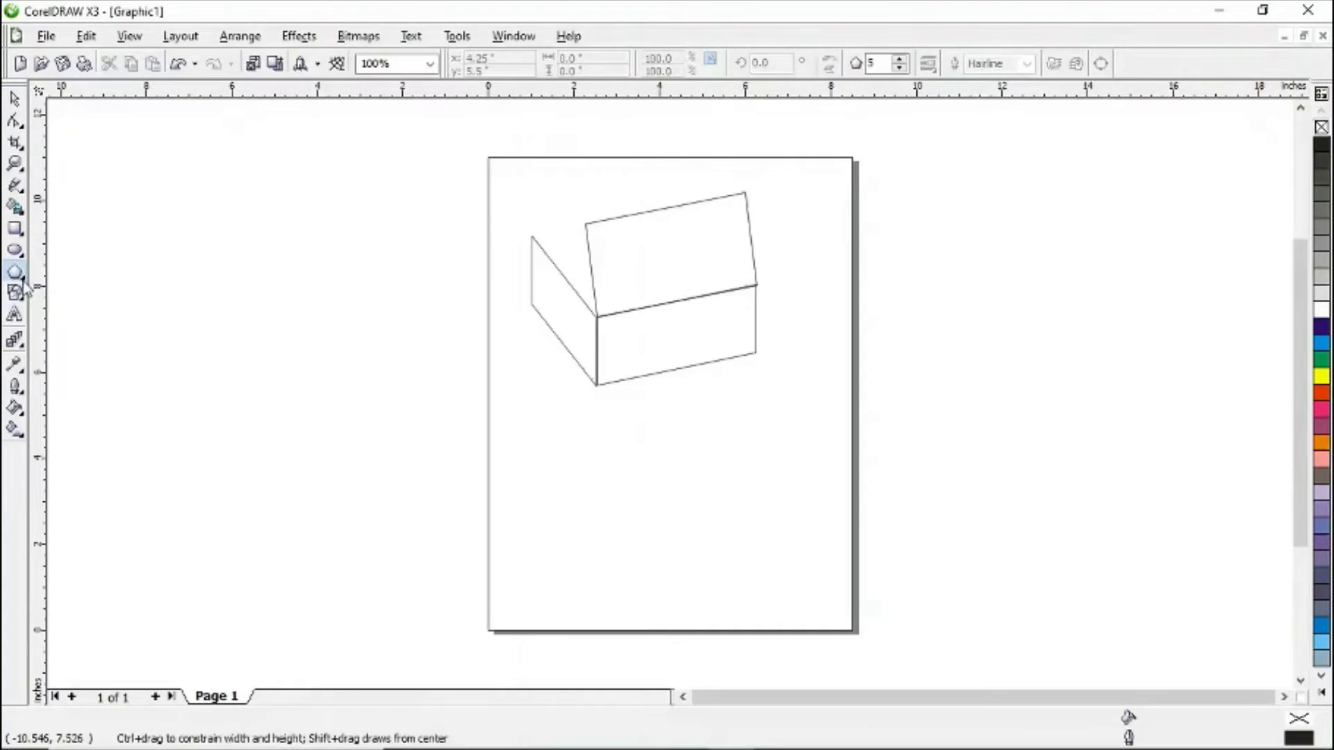
pyautogui.click(22, 285)
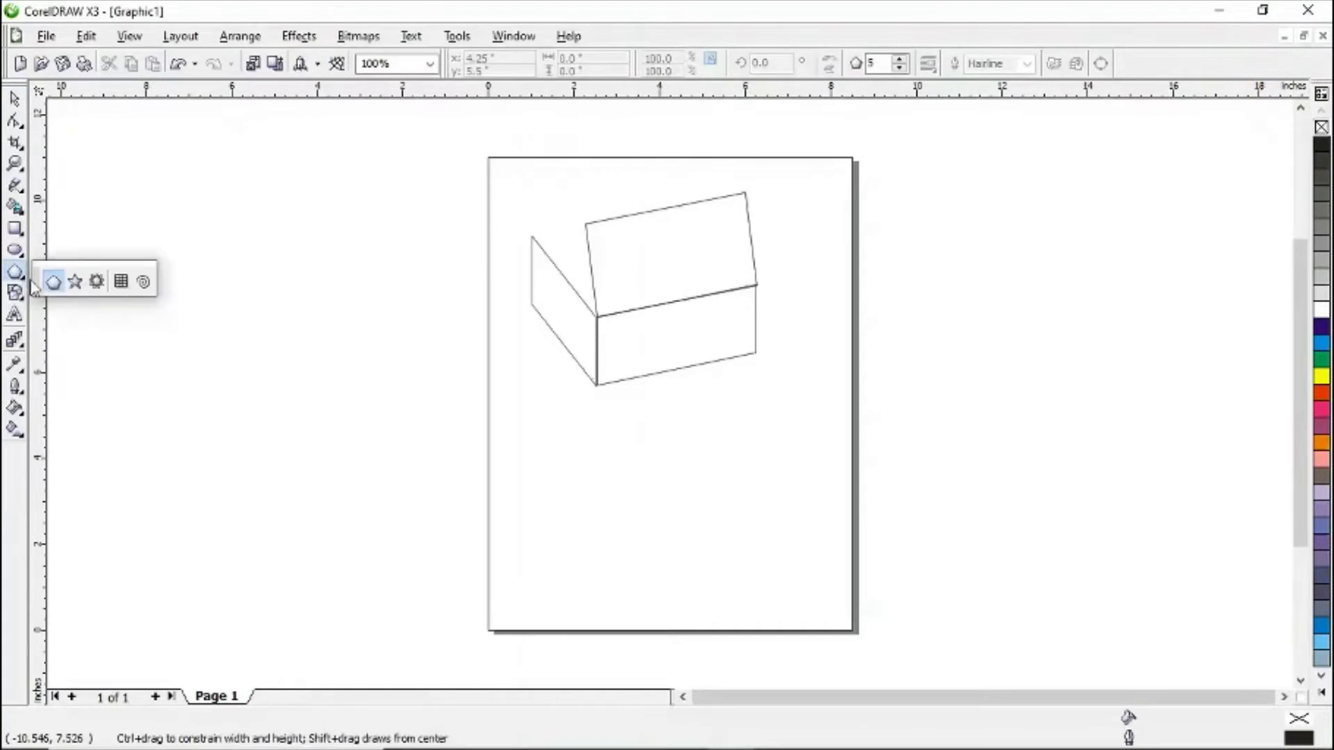
pyautogui.doubleClick(873, 63)
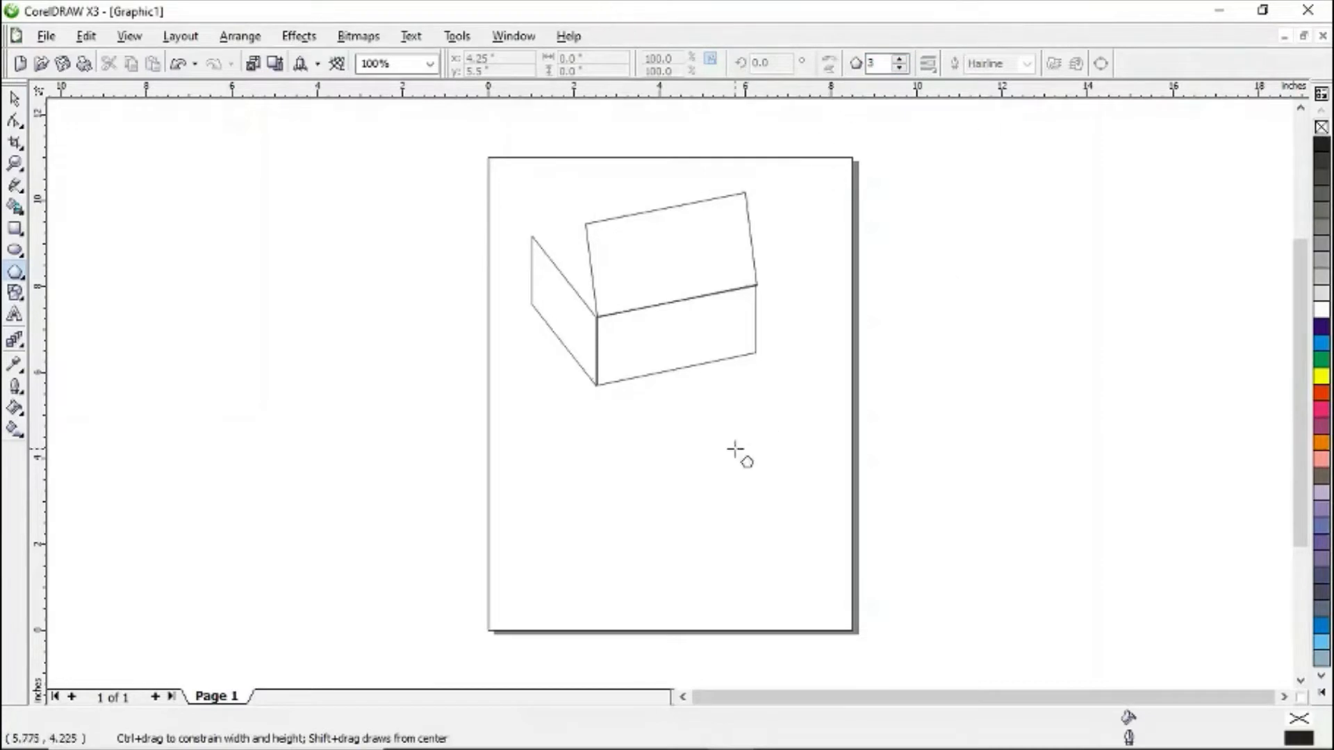
pyautogui.click(669, 476)
pyautogui.moveTo(669, 476); pyautogui.dragTo(716, 519)
pyautogui.moveTo(732, 534); pyautogui.dragTo(741, 540)
pyautogui.click(13, 99)
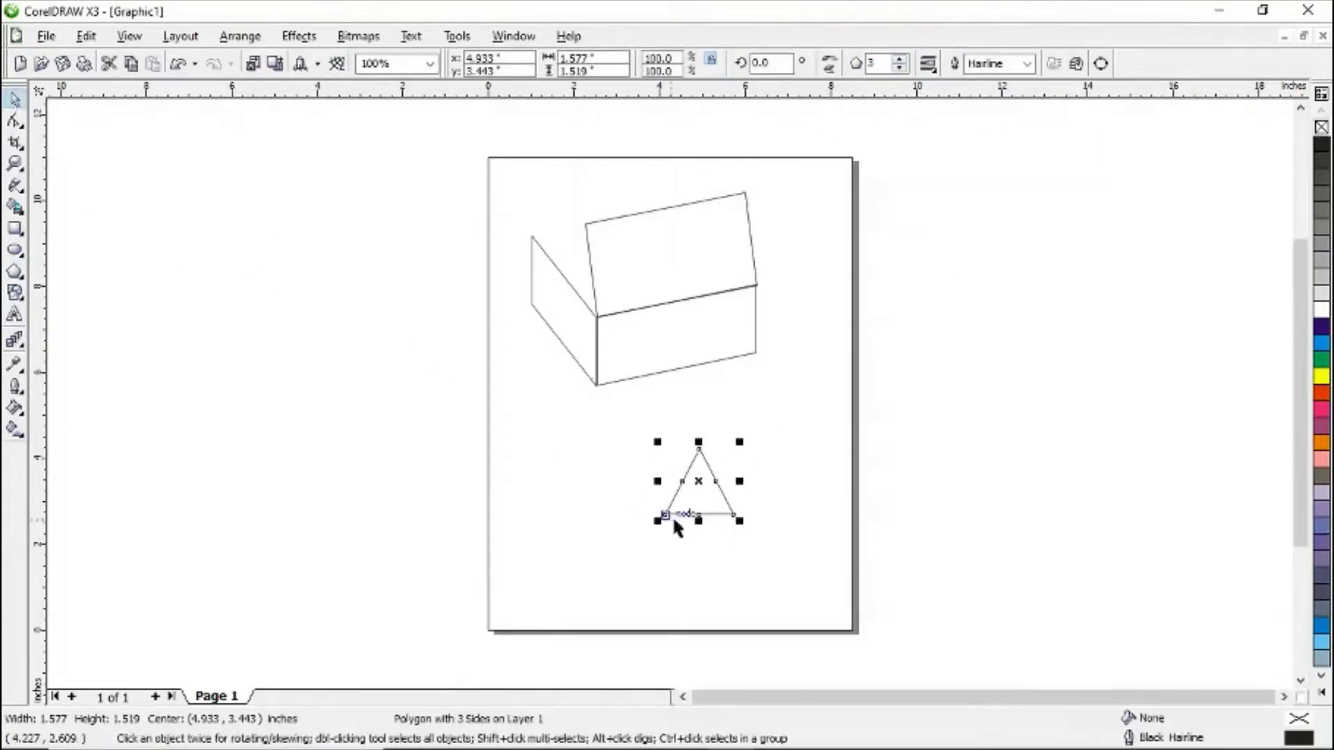
# - Move the triangle onto the top of the side wall and rotate it to about 309° to form the gable
pyautogui.moveTo(693, 501); pyautogui.dragTo(586, 296)
pyautogui.click(565, 234)
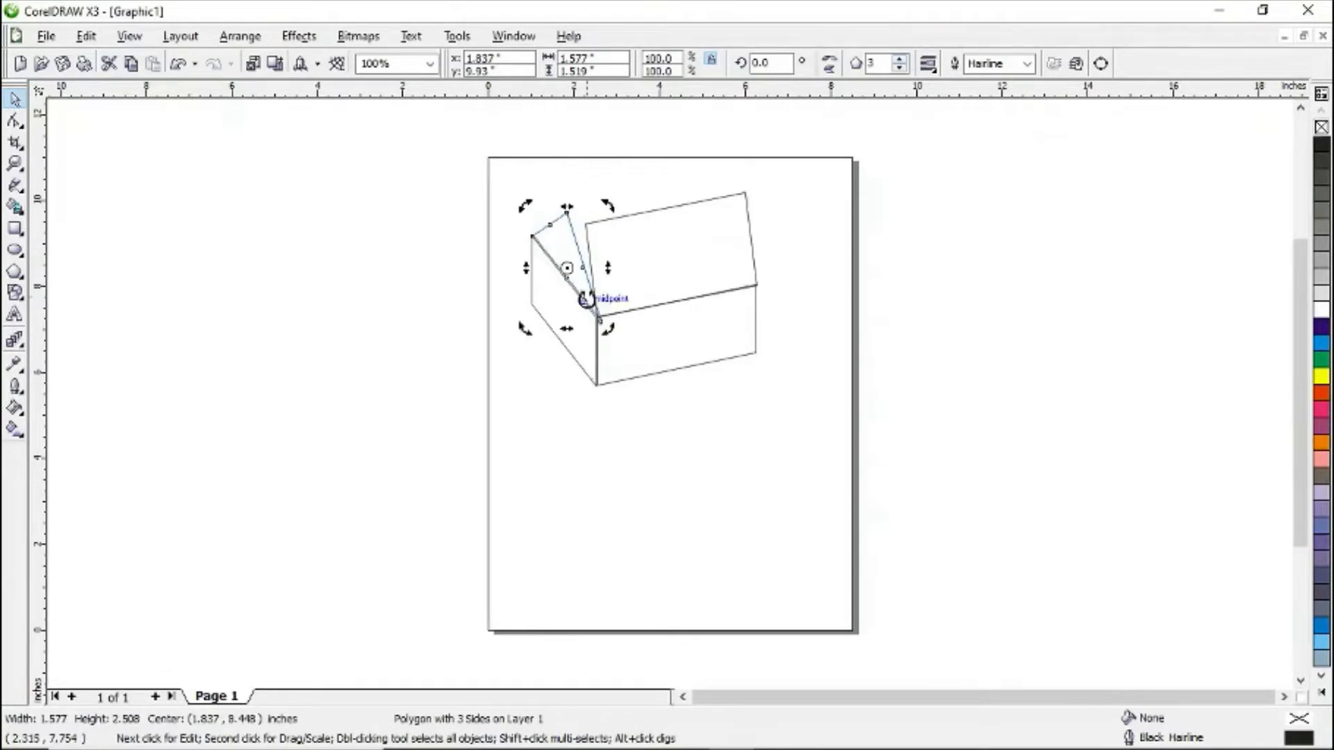
pyautogui.moveTo(571, 203); pyautogui.dragTo(571, 206)
pyautogui.moveTo(538, 265)
pyautogui.mouseDown()
pyautogui.moveTo(533, 285)
pyautogui.moveTo(521, 259)
pyautogui.moveTo(606, 270)
pyautogui.mouseUp()
pyautogui.click(550, 238)
pyautogui.click(556, 232)
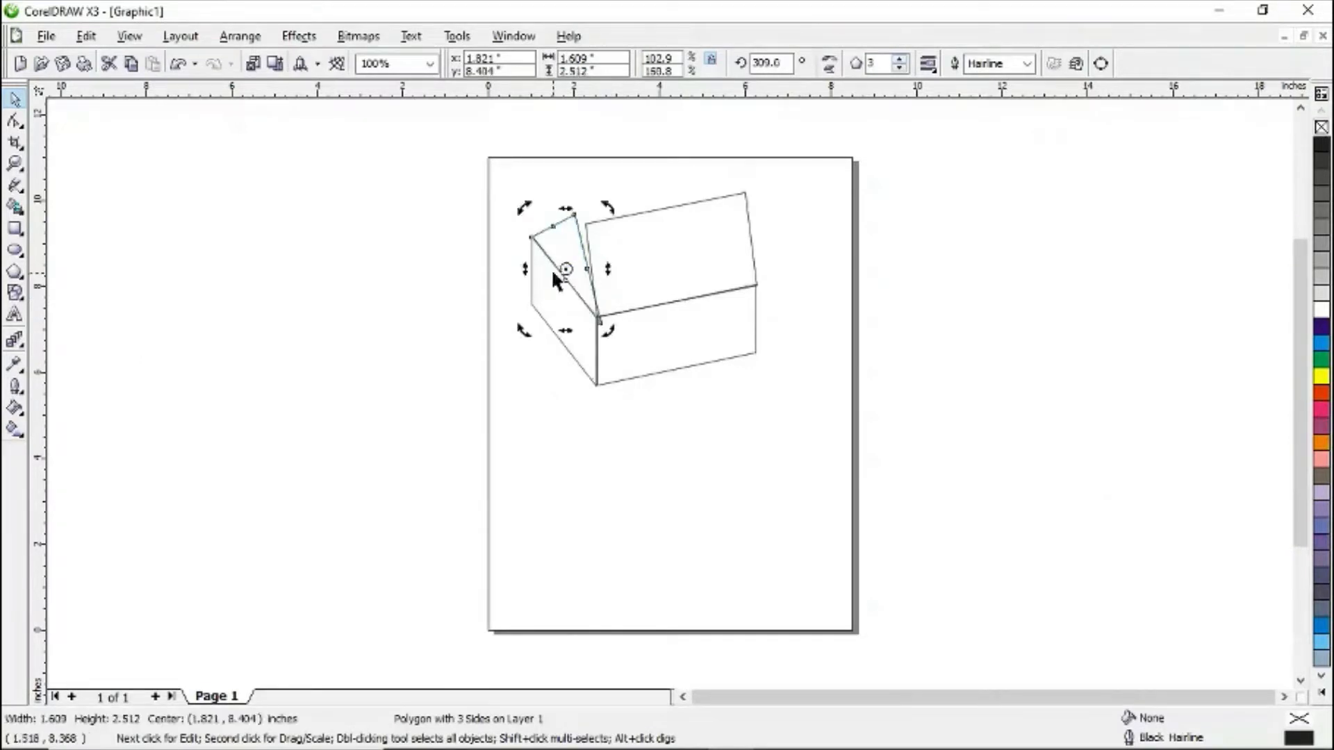
# - Stretch and skew the gable triangle so its edges fit between the side wall and the roof
pyautogui.click(572, 259)
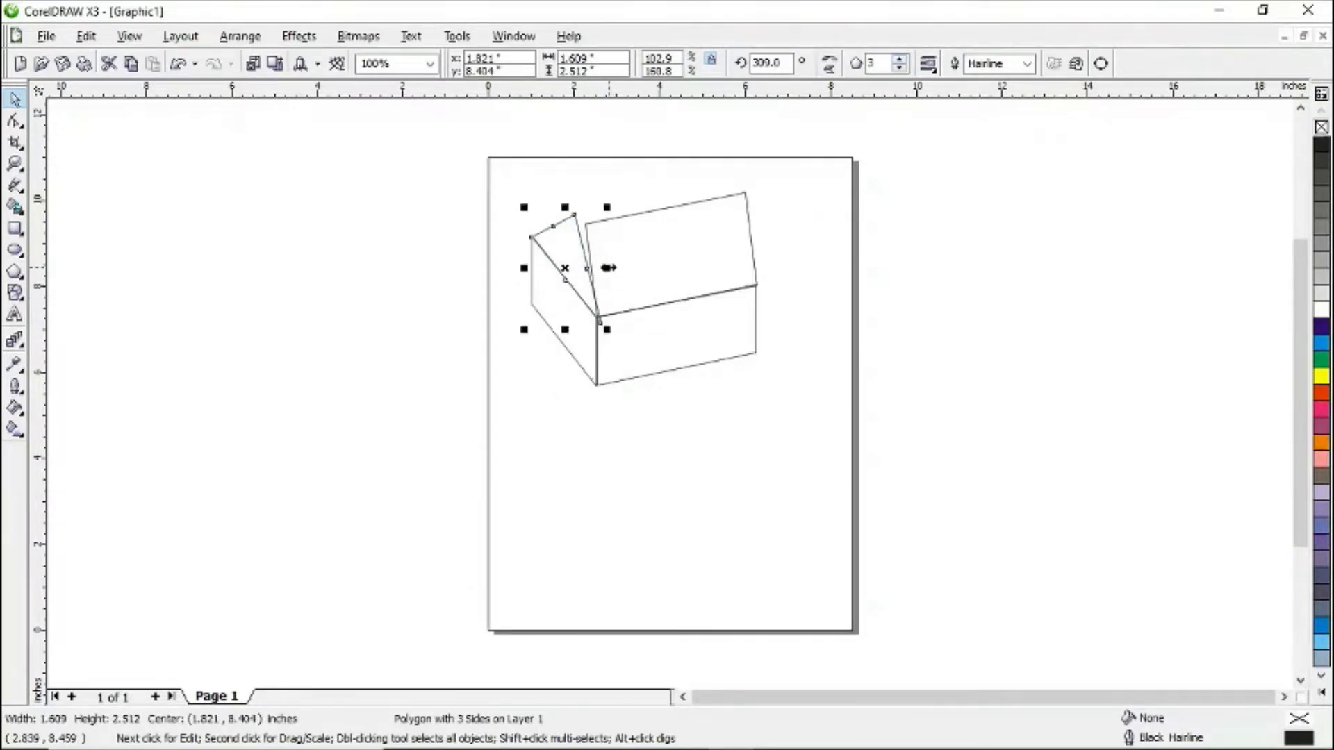
pyautogui.moveTo(607, 268); pyautogui.dragTo(611, 258)
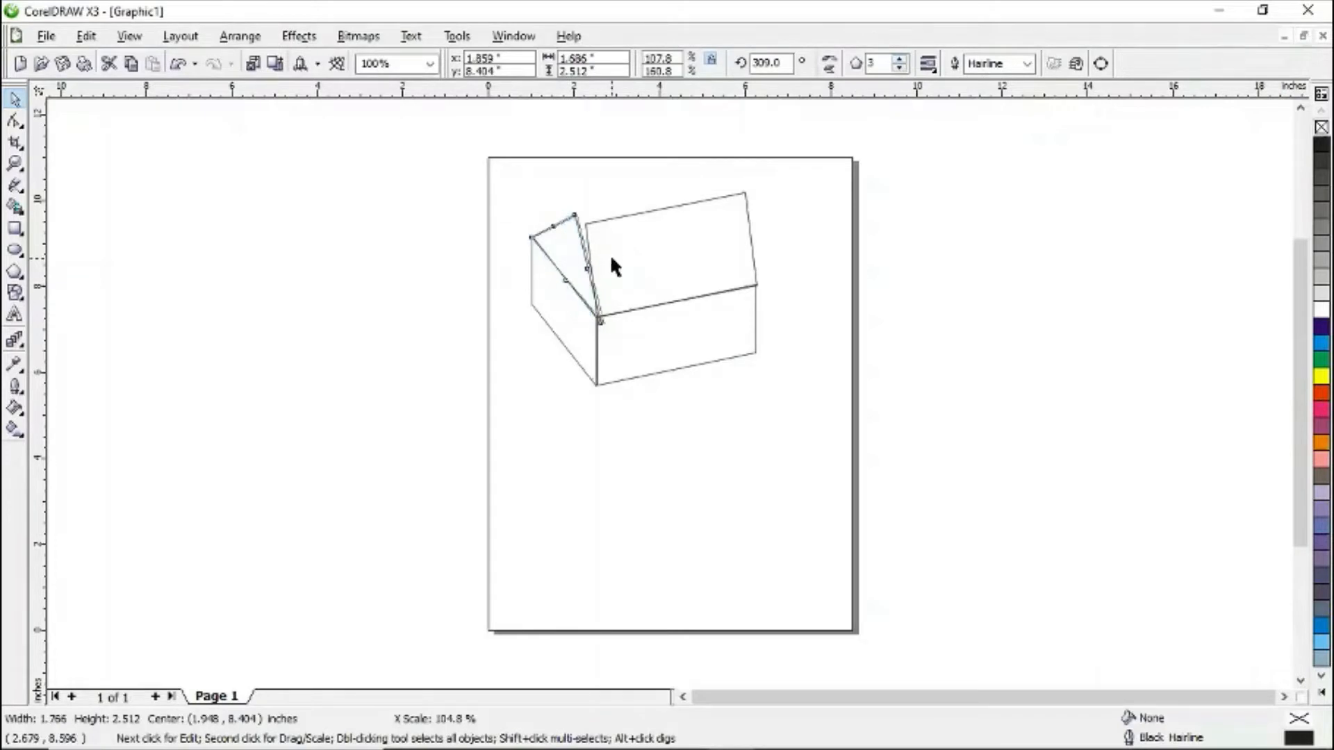
pyautogui.moveTo(566, 204); pyautogui.dragTo(567, 213)
pyautogui.click(555, 244)
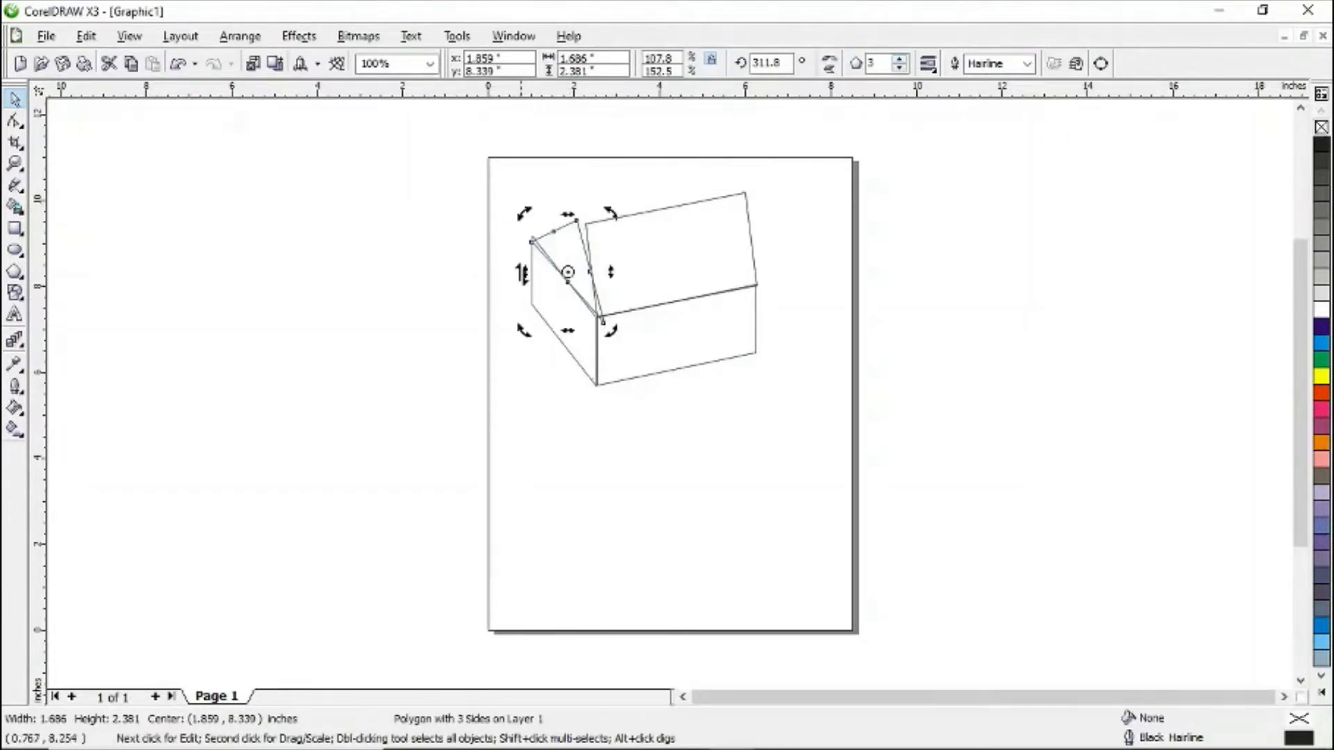
pyautogui.moveTo(523, 271); pyautogui.dragTo(523, 262)
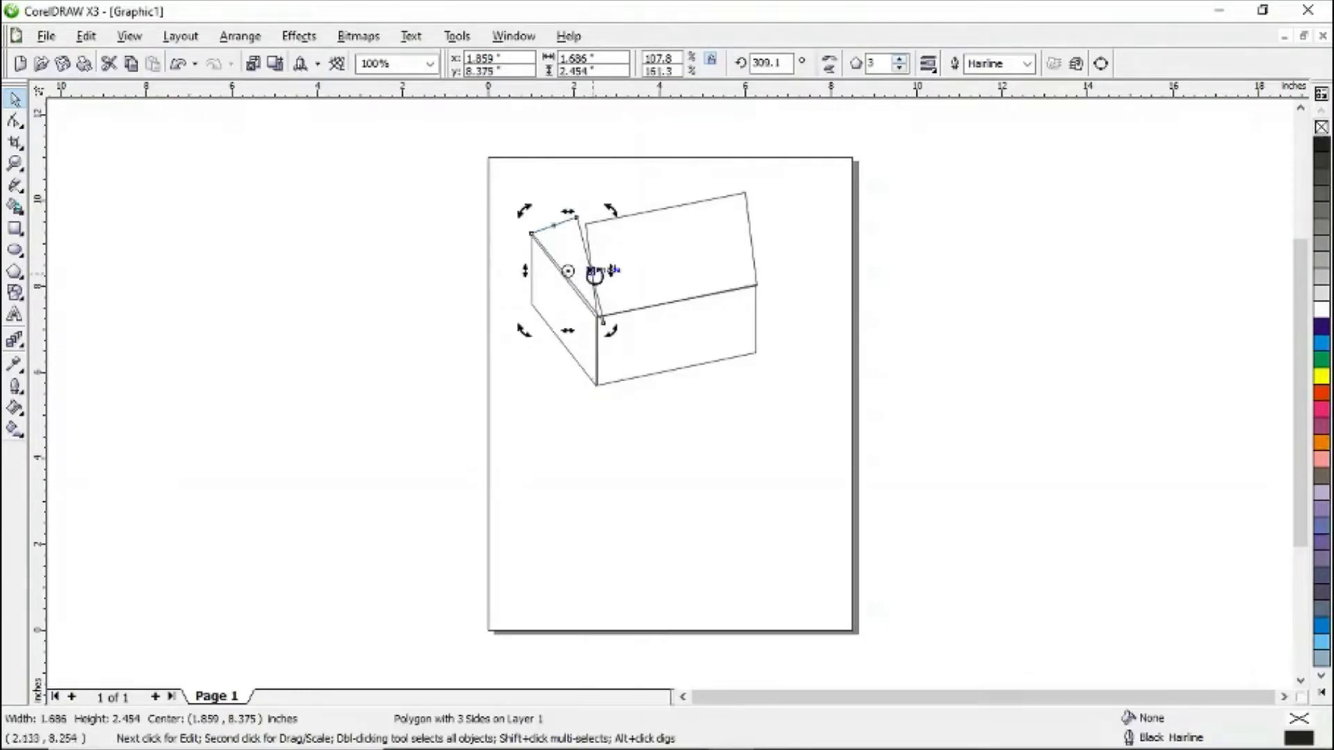
pyautogui.click(610, 271)
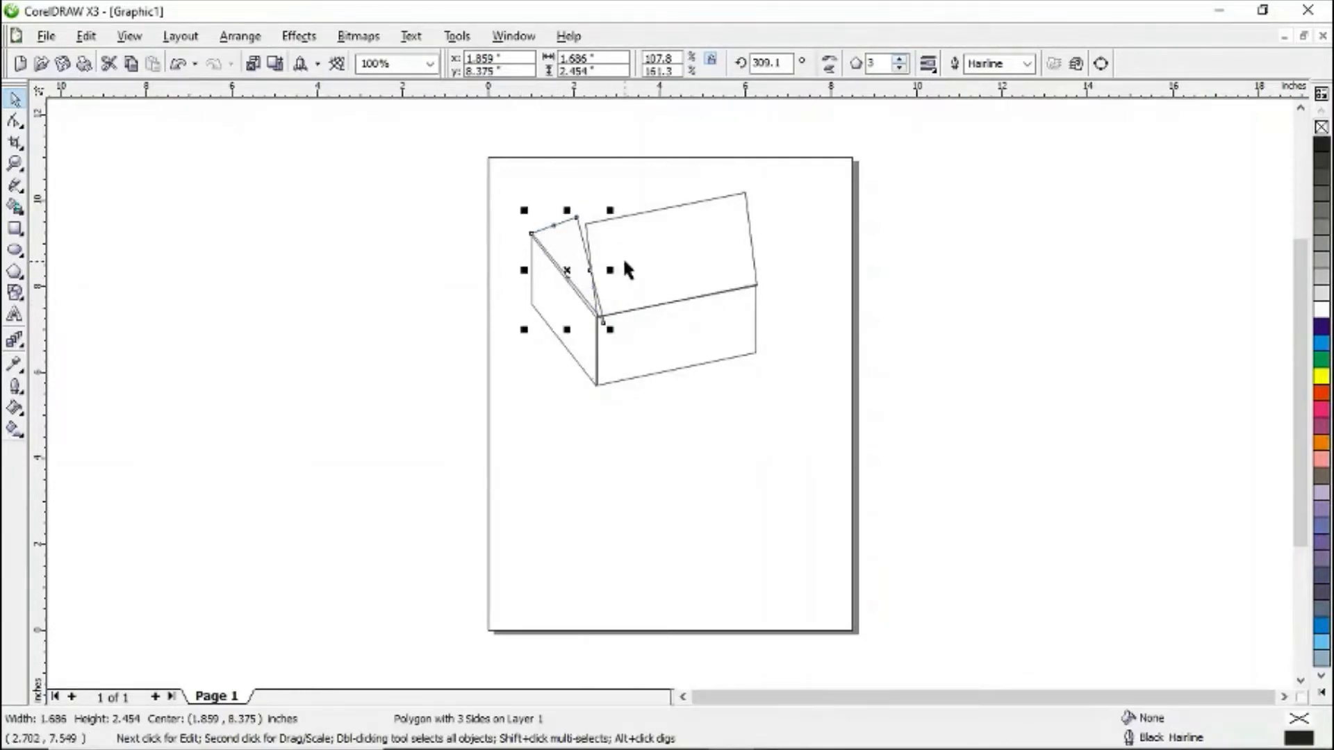
pyautogui.moveTo(610, 329); pyautogui.dragTo(602, 319)
# - Skew the roof's right and top edges so its left side lines up with the gable
pyautogui.click(630, 297)
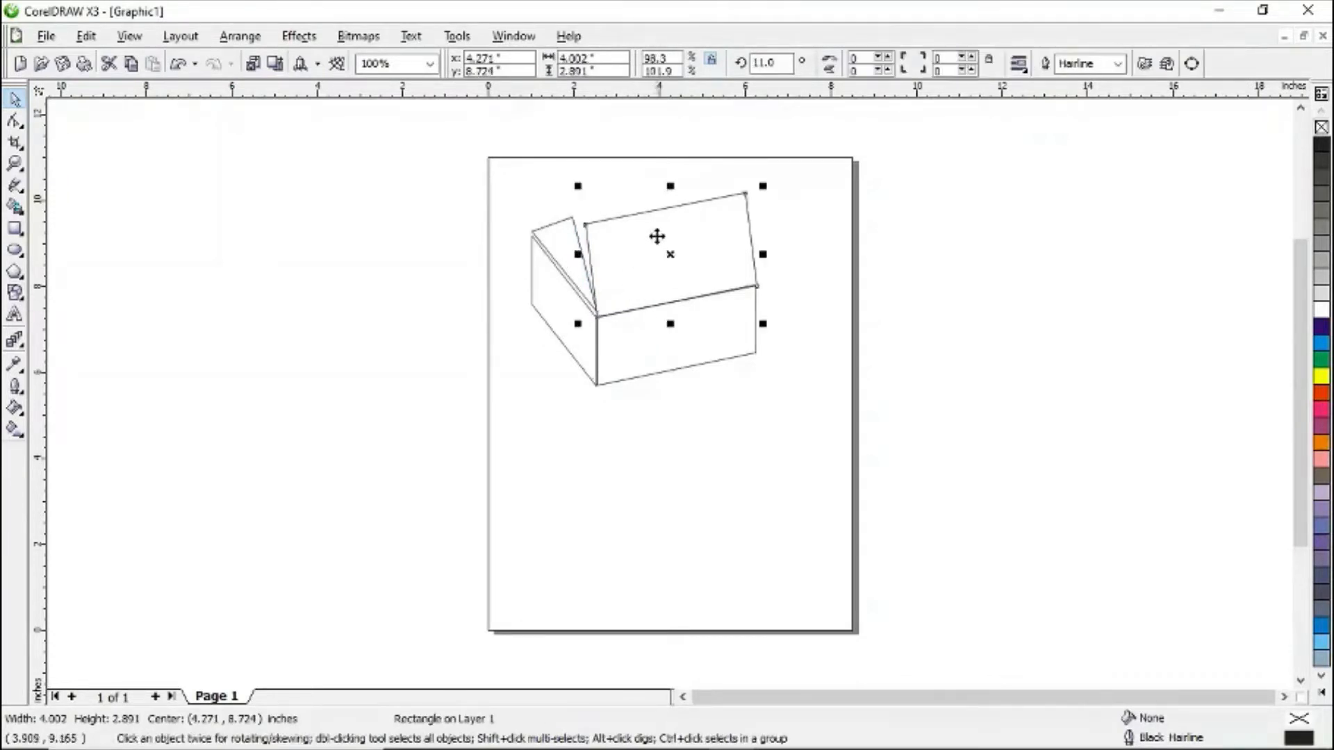
pyautogui.click(739, 240)
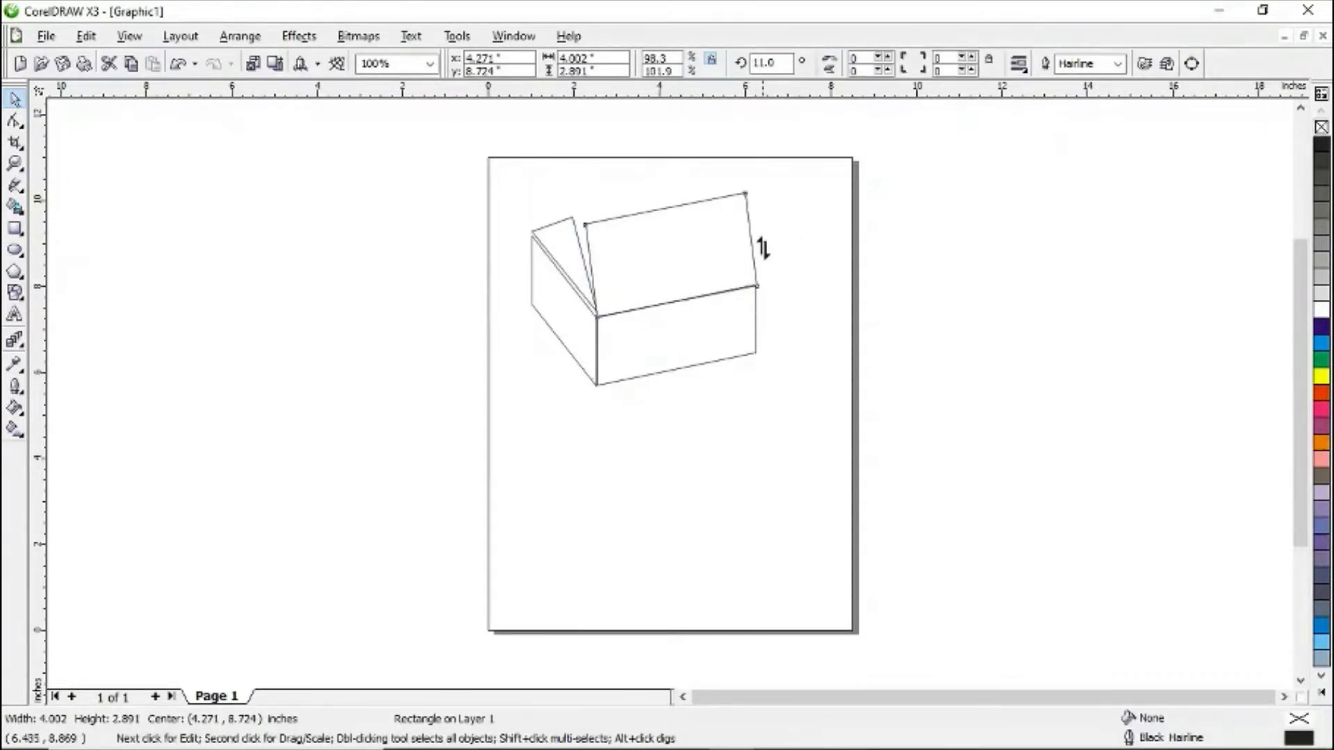
pyautogui.moveTo(762, 247)
pyautogui.mouseDown()
pyautogui.moveTo(762, 236)
pyautogui.moveTo(758, 256)
pyautogui.mouseUp()
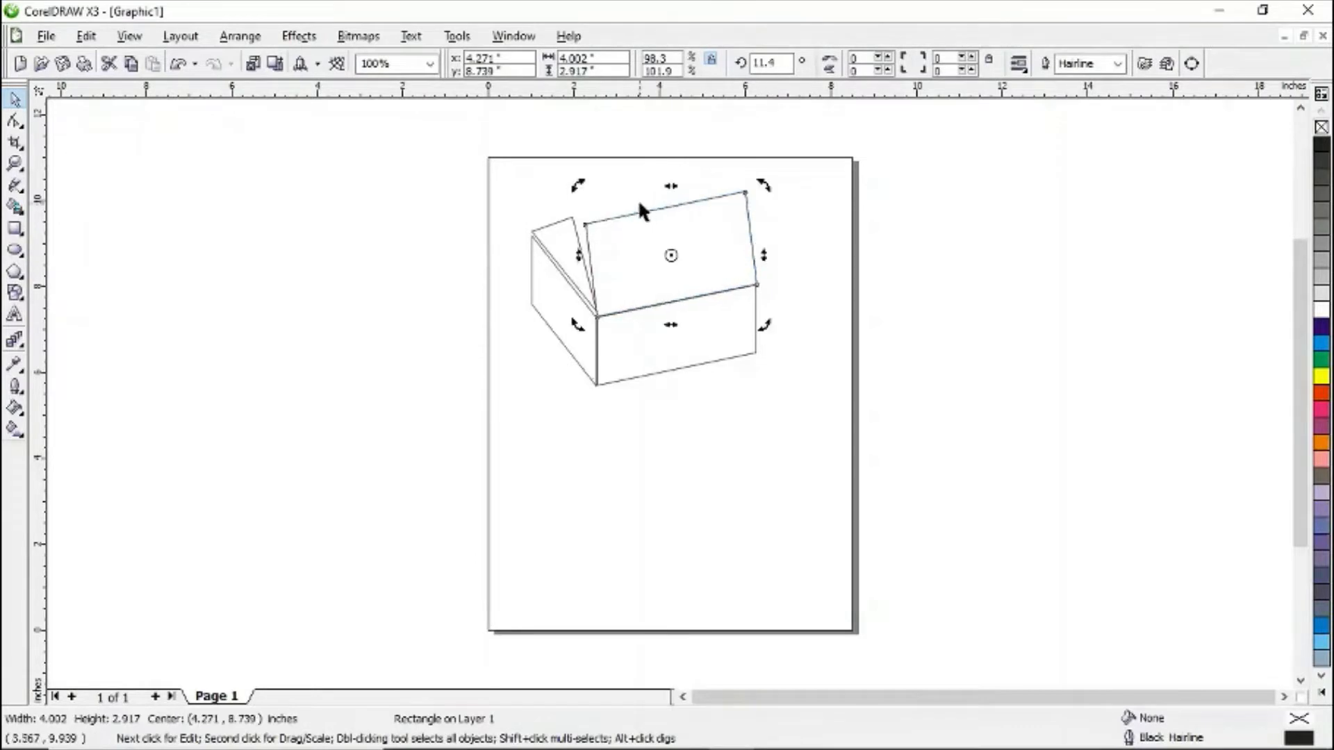
pyautogui.moveTo(669, 186); pyautogui.dragTo(655, 186)
pyautogui.click(718, 232)
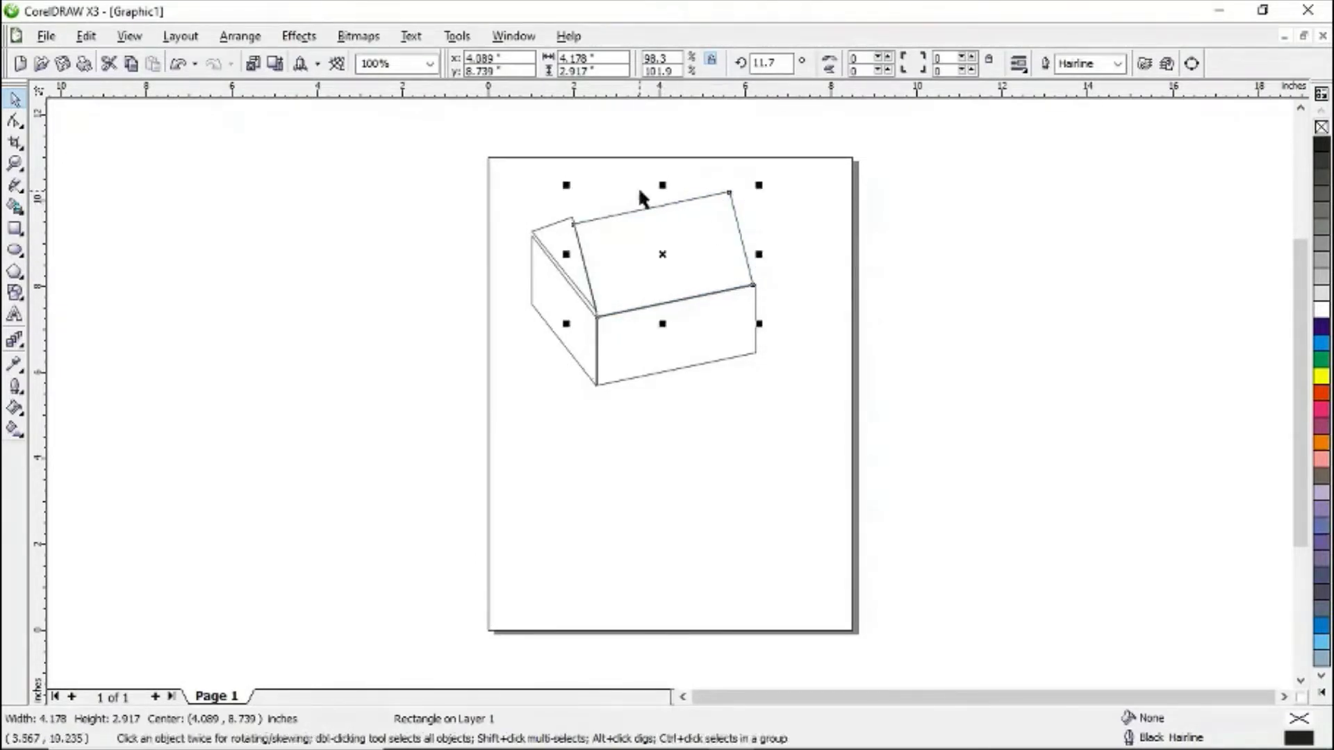
# - Readjust the skew of the gable triangle so its slanted edge meets the roof's lower corner
pyautogui.click(560, 253)
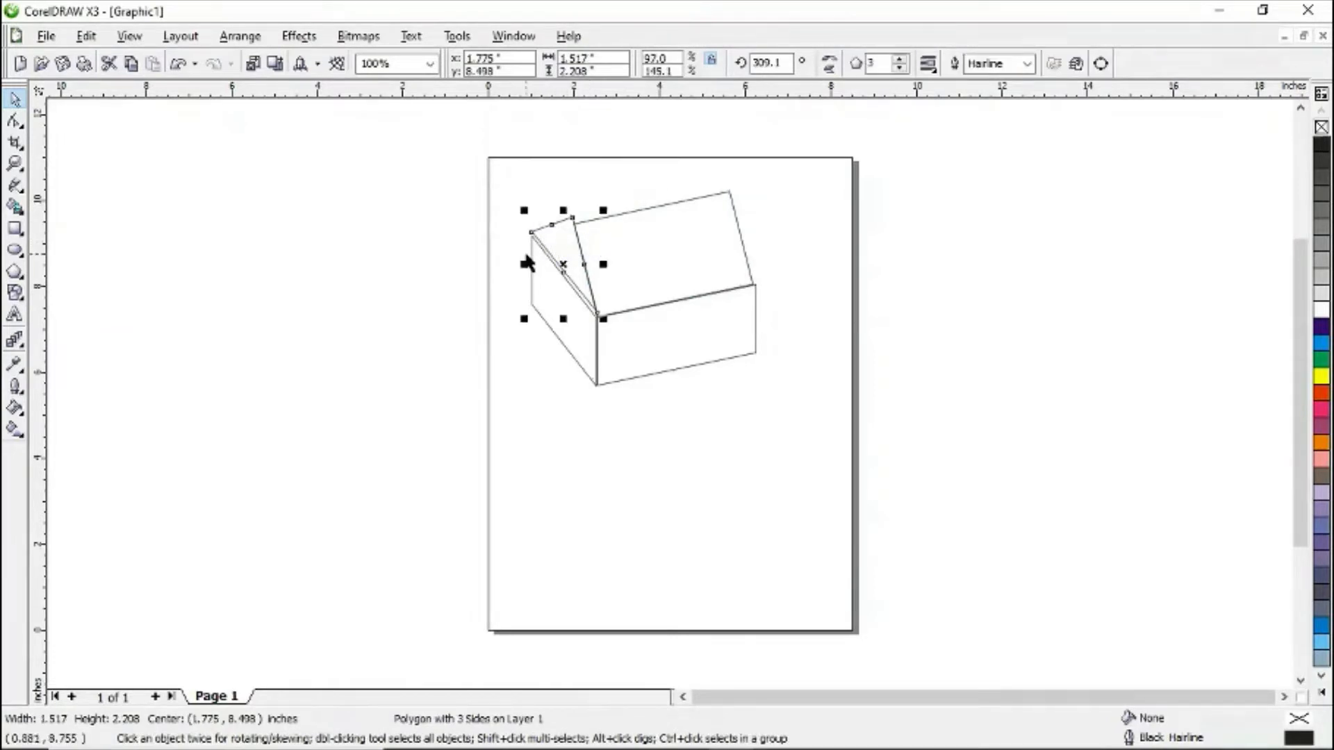
pyautogui.click(560, 265)
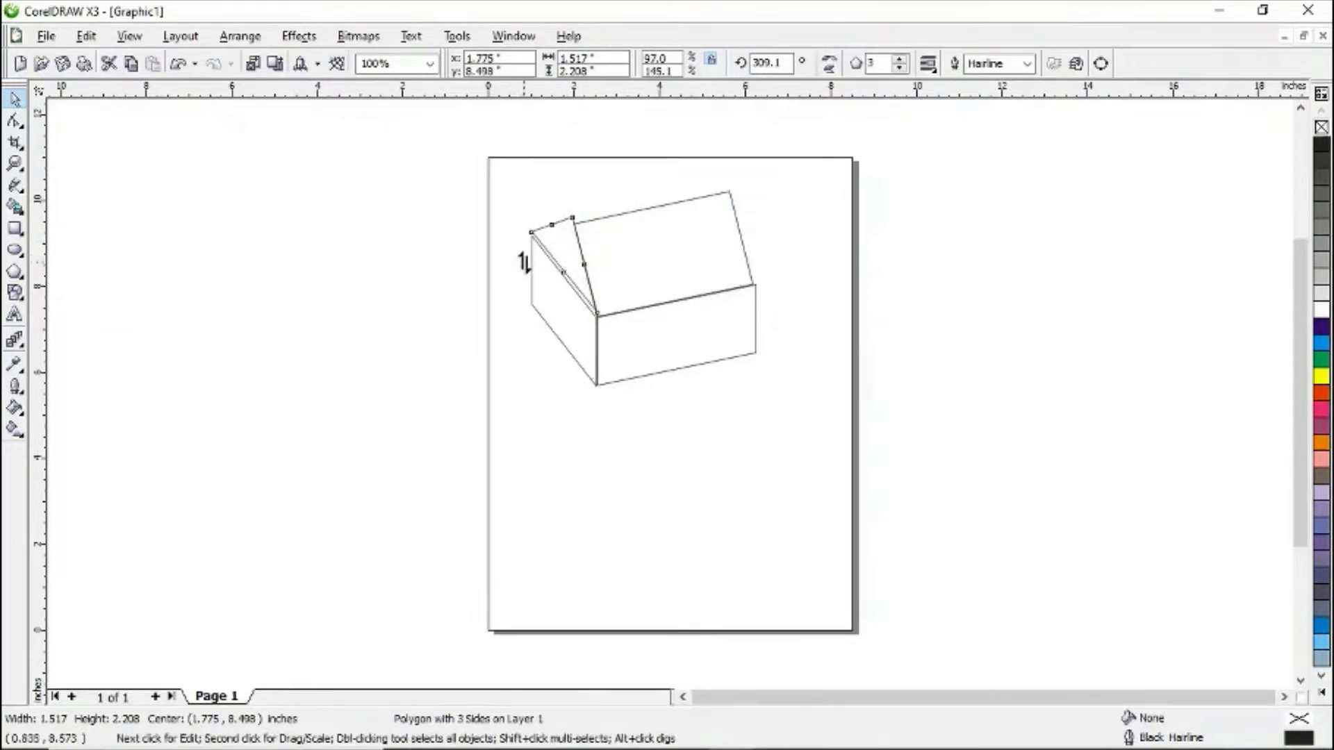
pyautogui.moveTo(522, 262); pyautogui.dragTo(545, 277)
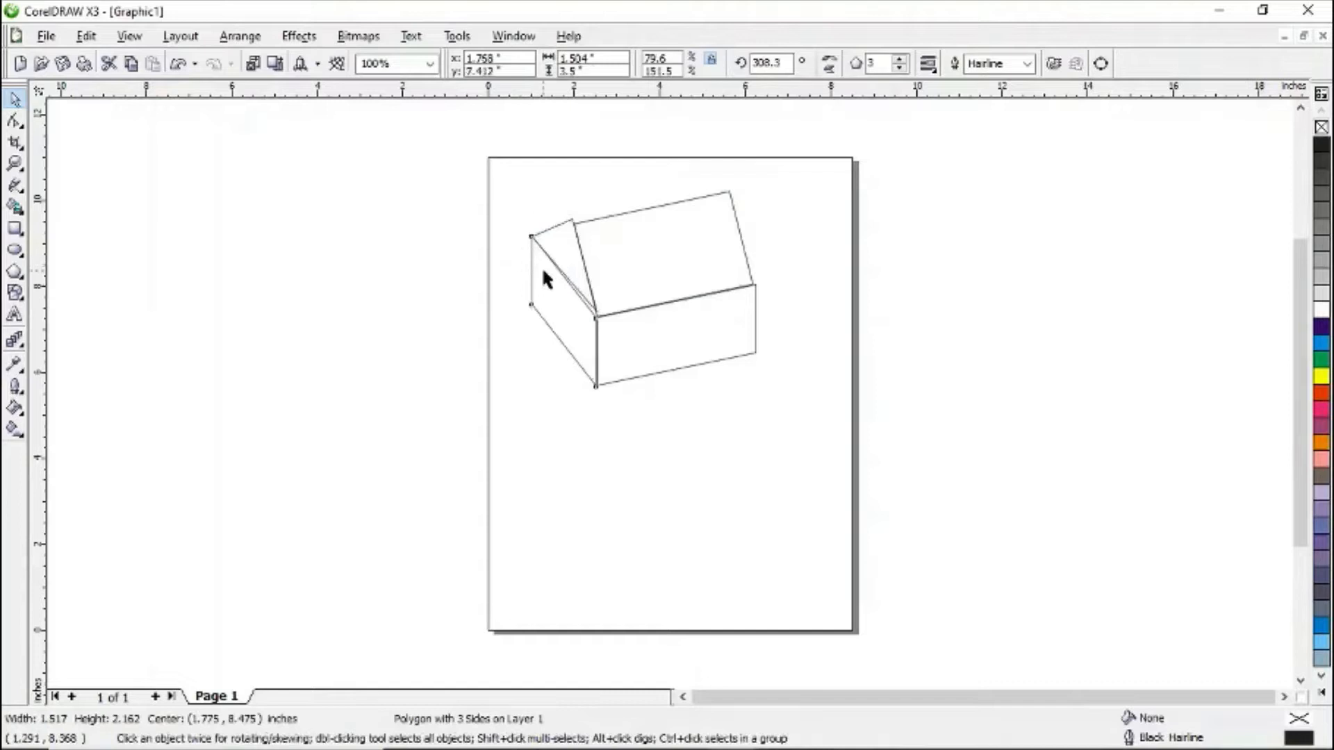
pyautogui.click(580, 283)
pyautogui.click(584, 278)
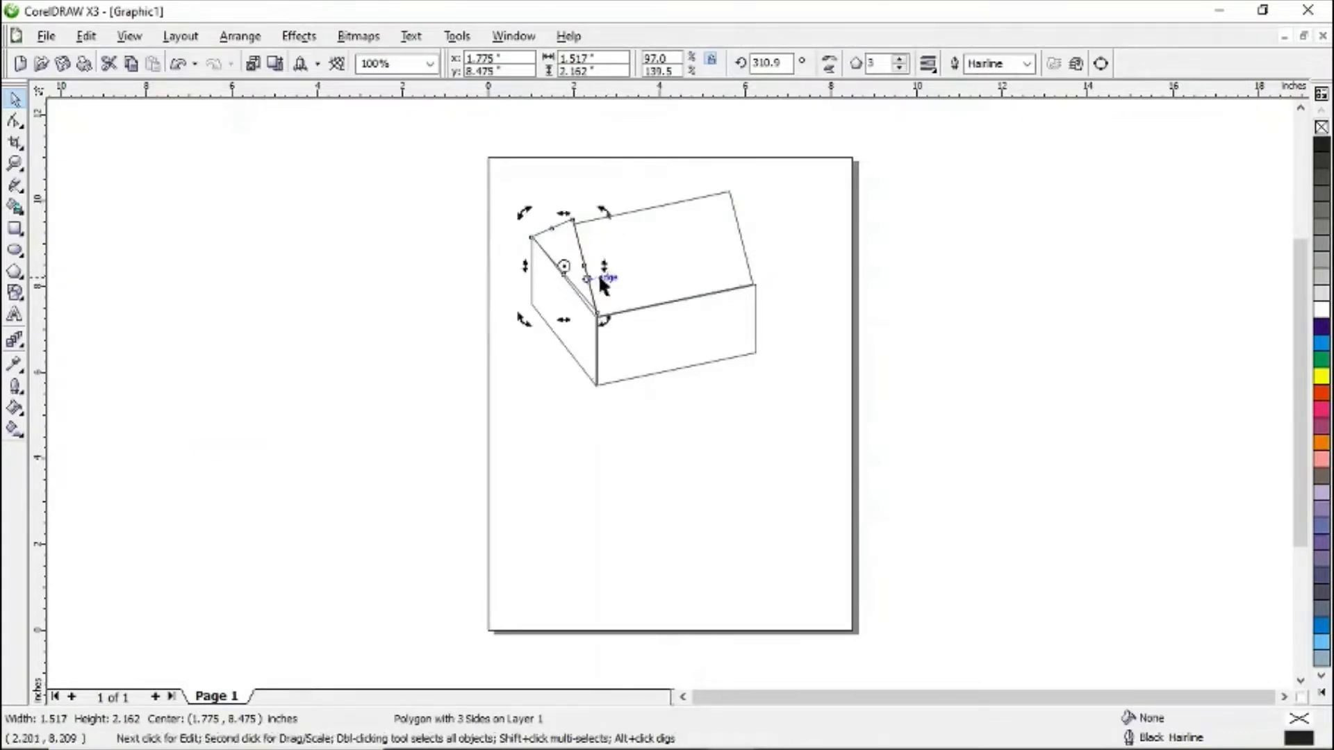
pyautogui.moveTo(607, 268)
pyautogui.mouseDown()
pyautogui.moveTo(601, 259)
pyautogui.moveTo(600, 271)
pyautogui.mouseUp()
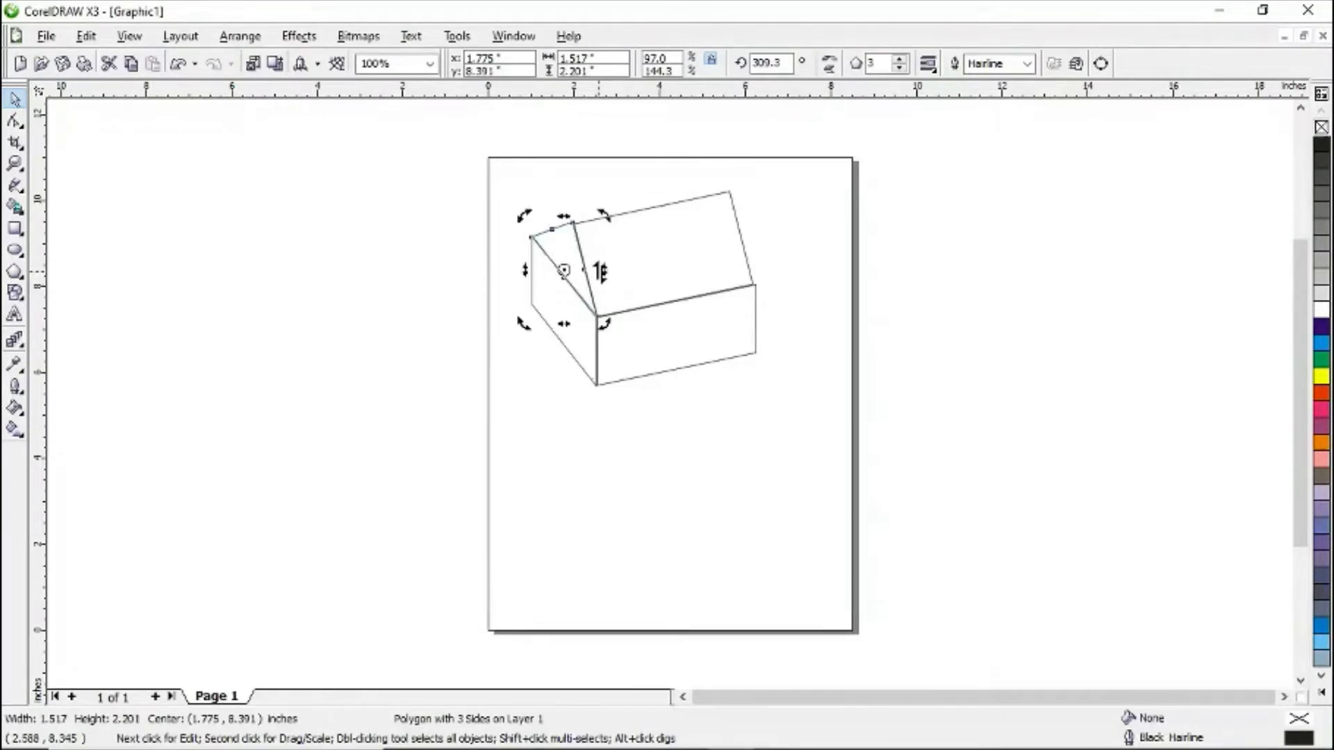
pyautogui.click(661, 207)
pyautogui.click(530, 244)
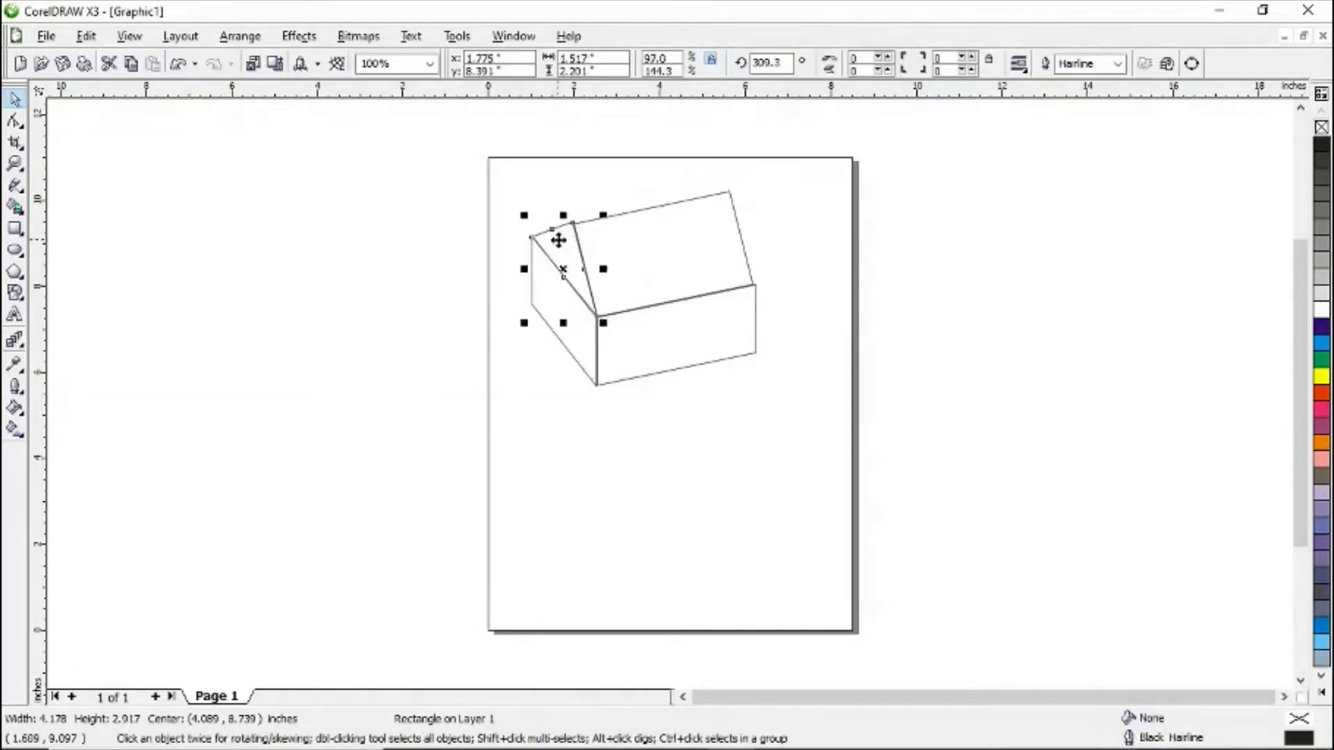
pyautogui.click(558, 228)
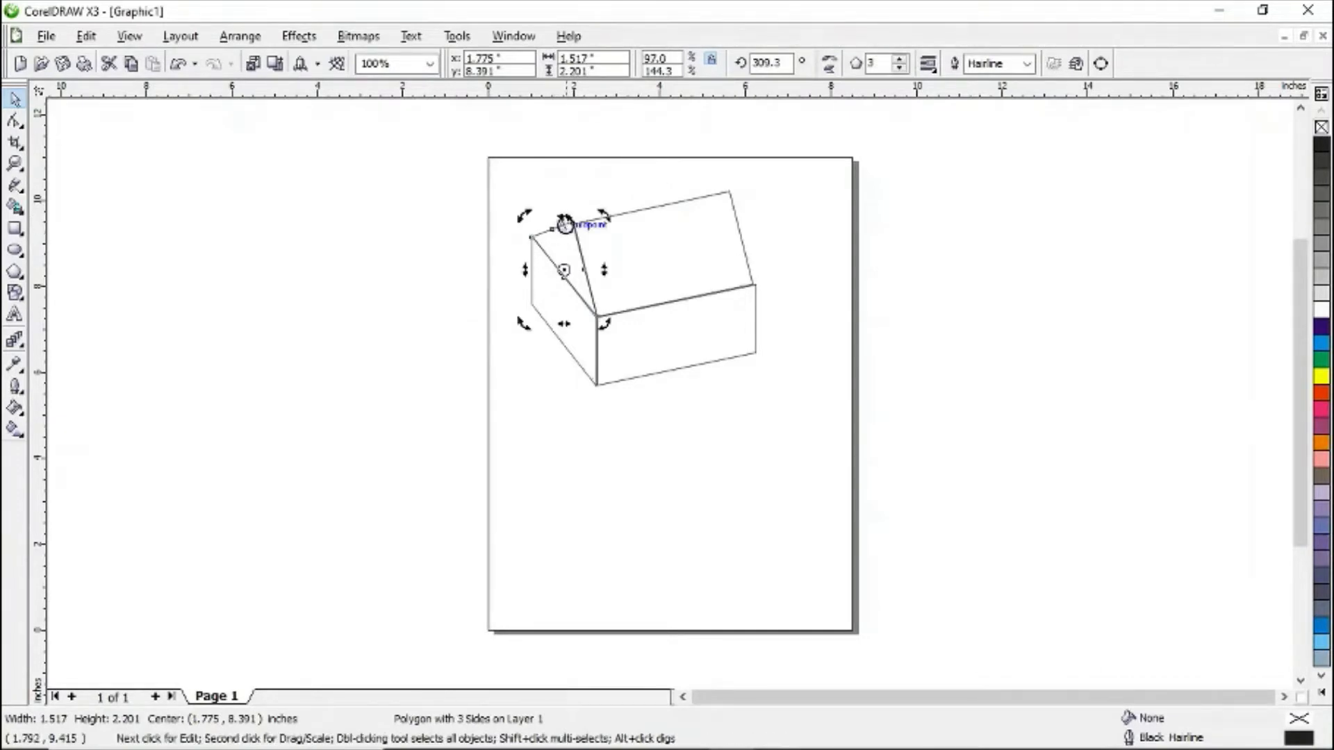
# - Skew the roof again so its left edge aligns along the gable's slanted side
pyautogui.click(620, 260)
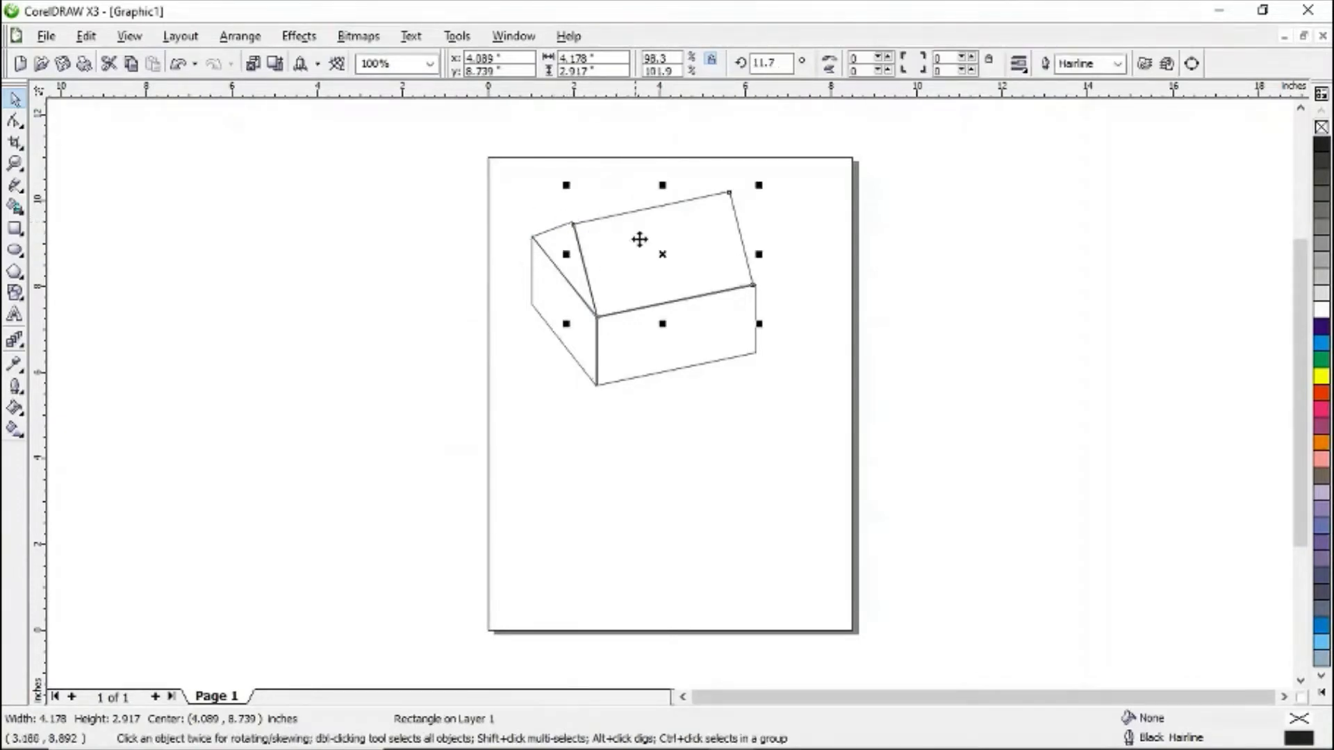
pyautogui.moveTo(664, 183); pyautogui.dragTo(659, 184)
pyautogui.click(666, 212)
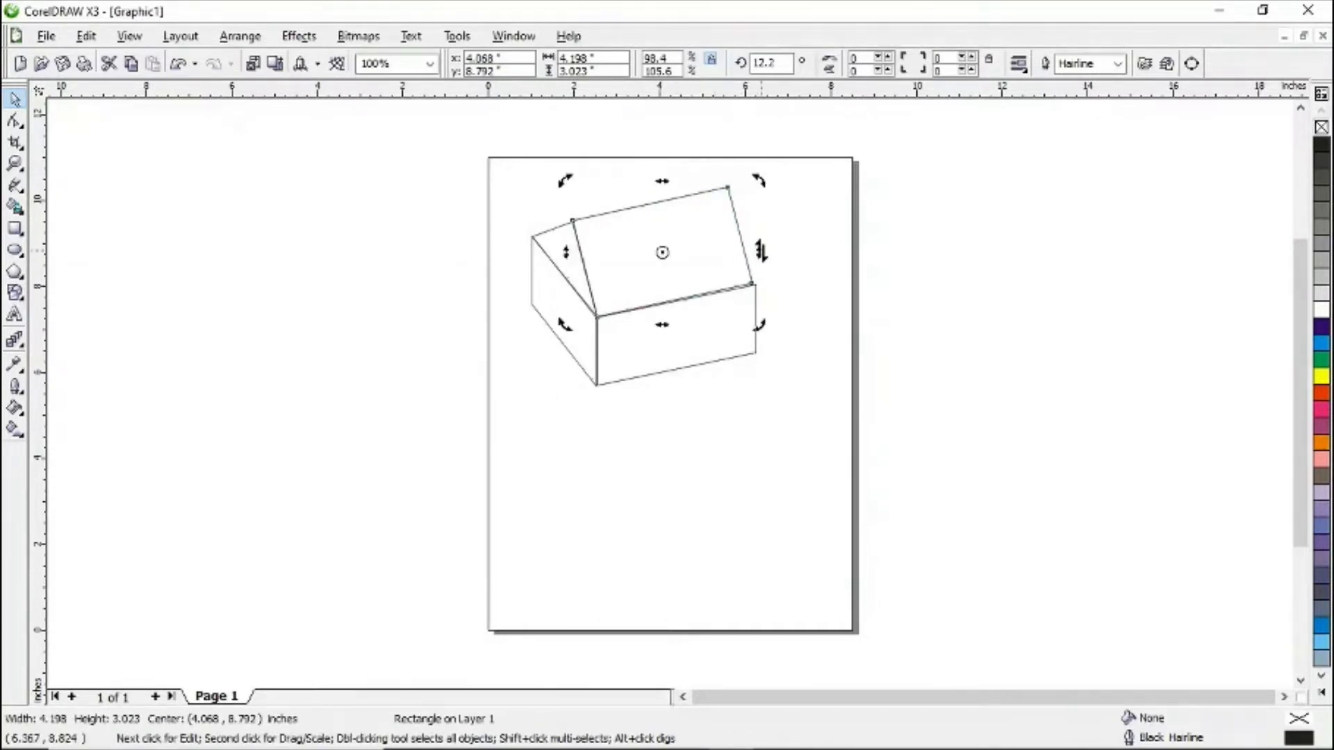
pyautogui.moveTo(761, 251); pyautogui.dragTo(765, 254)
pyautogui.click(716, 249)
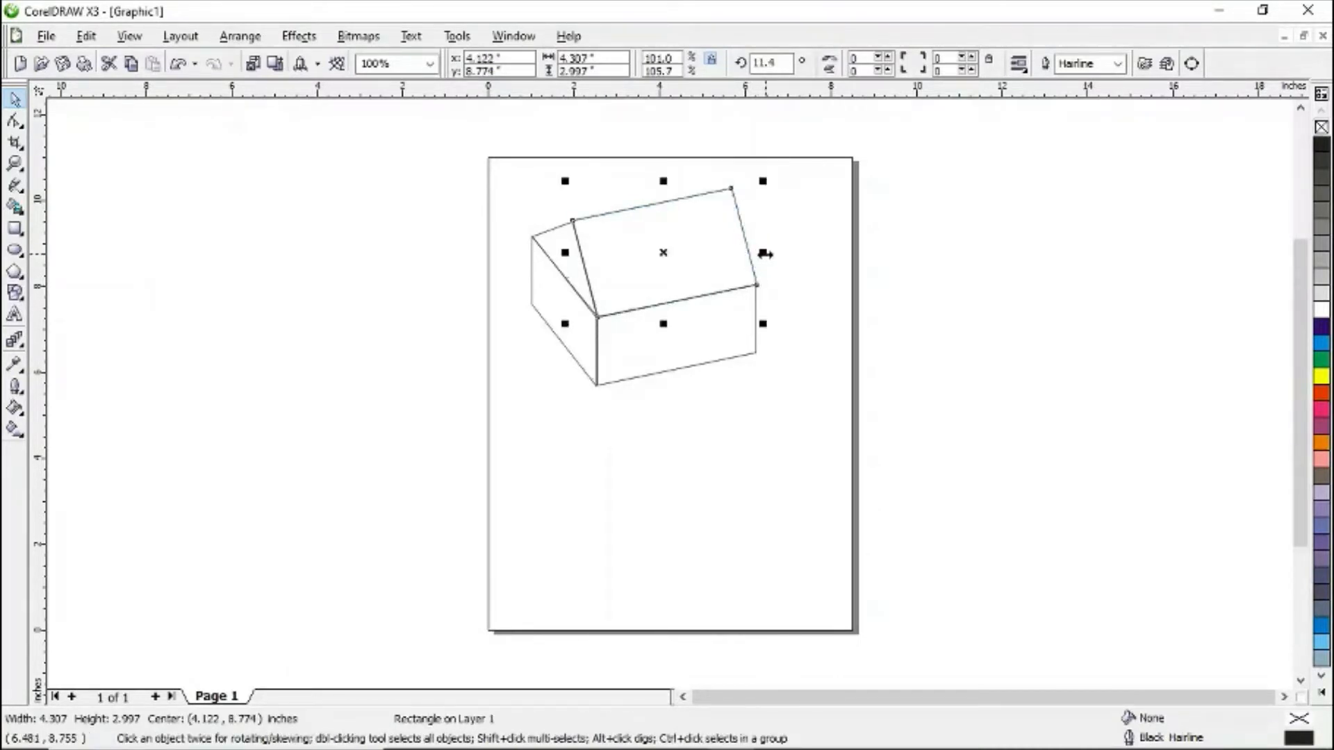
pyautogui.click(792, 264)
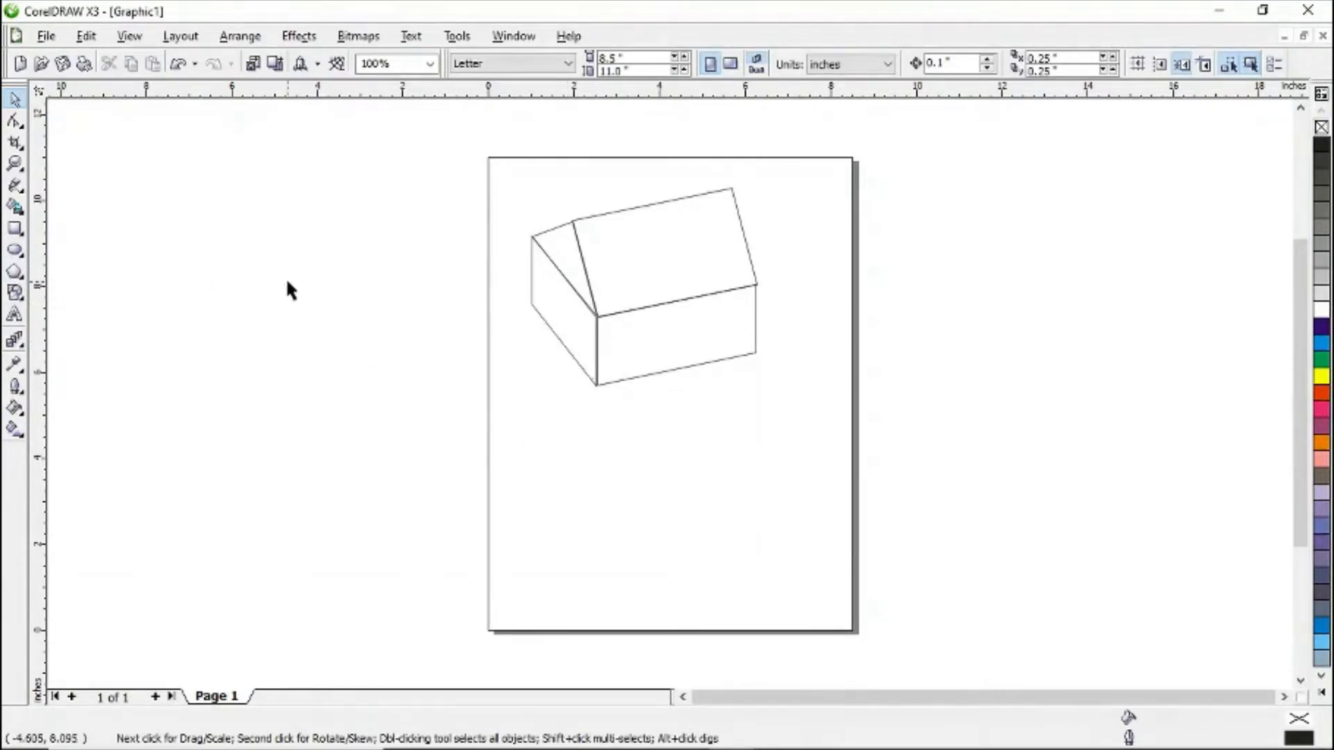
# - Draw a small ellipse about 0.18 by 0.39 inches on the gable and skew it to match the slant
pyautogui.click(15, 252)
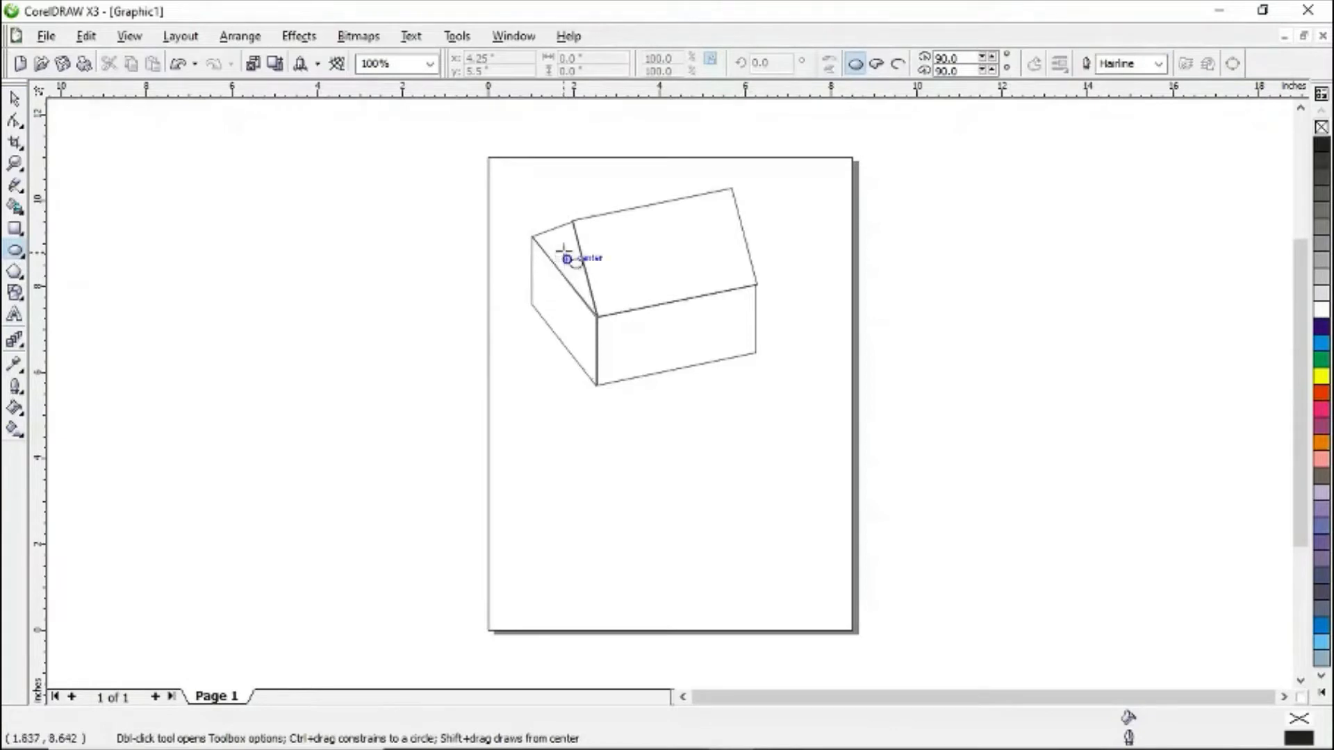
pyautogui.moveTo(559, 241); pyautogui.dragTo(566, 258)
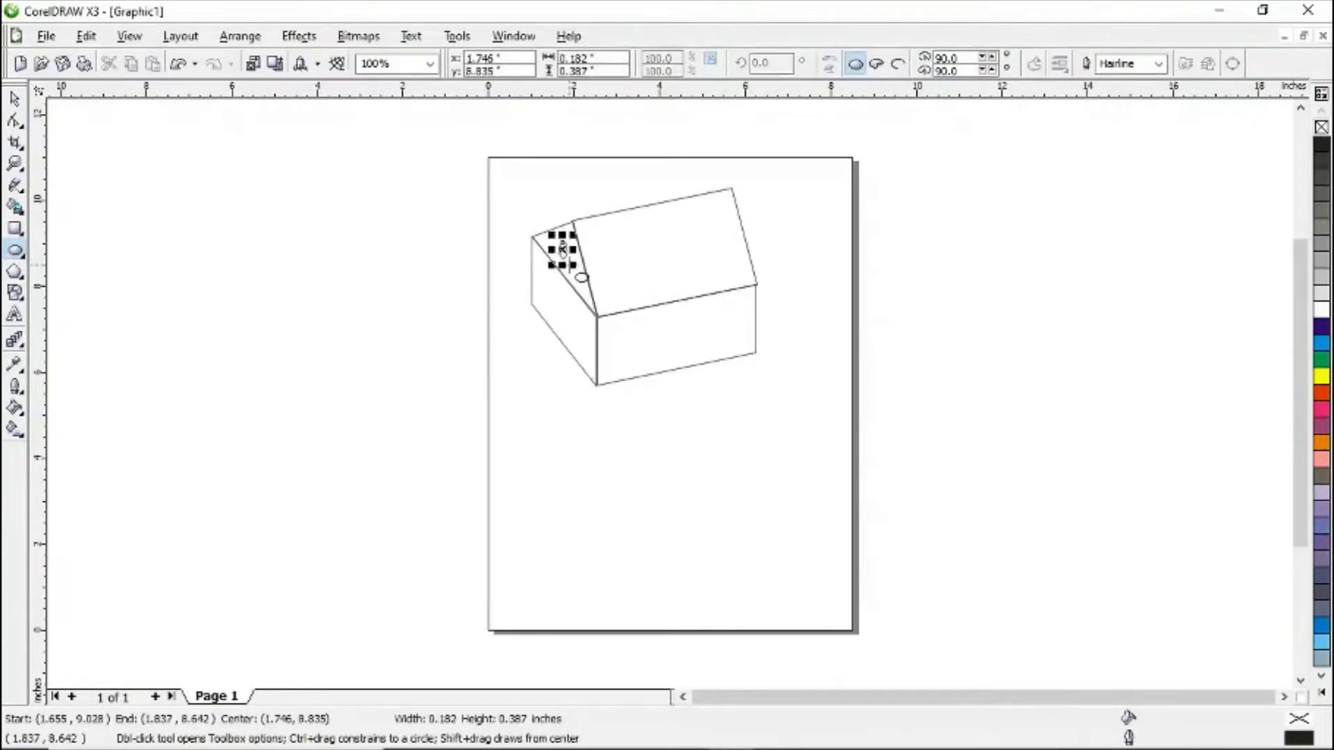
pyautogui.press('space')
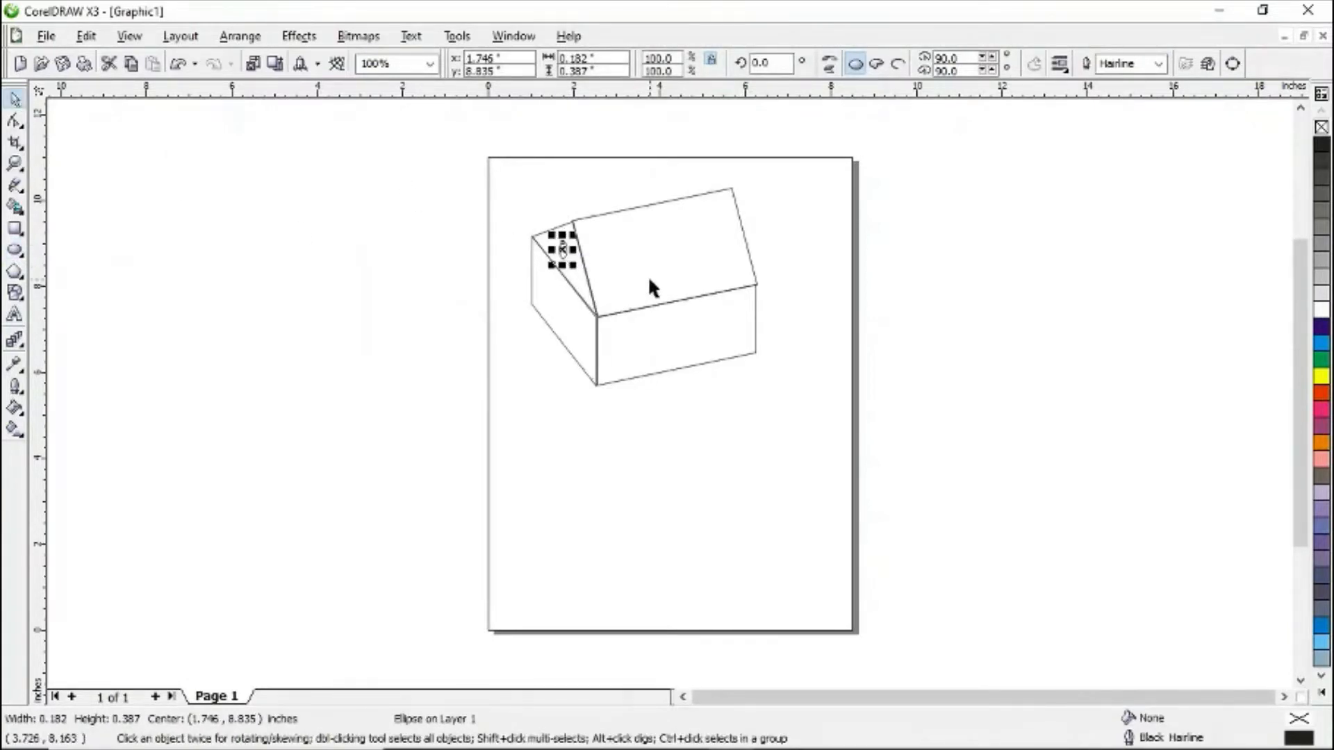
pyautogui.click(560, 249)
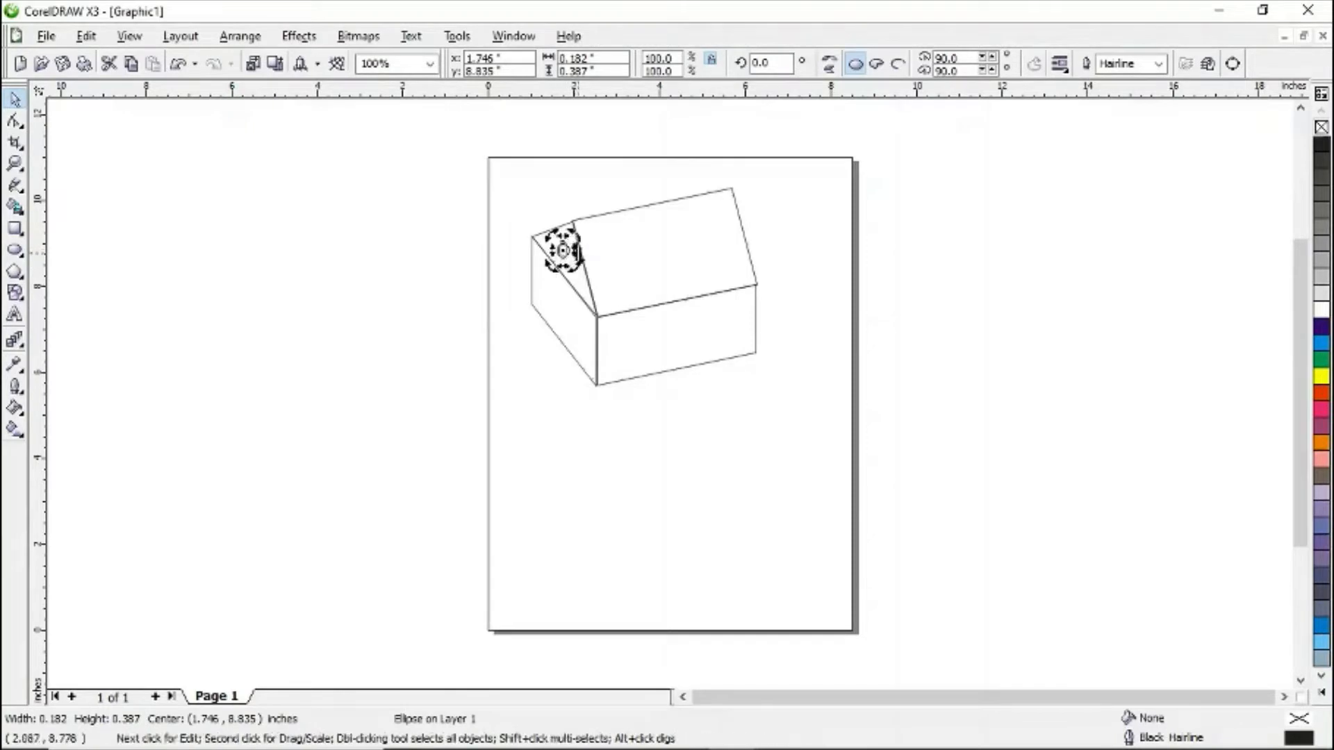
pyautogui.moveTo(578, 256); pyautogui.dragTo(562, 244)
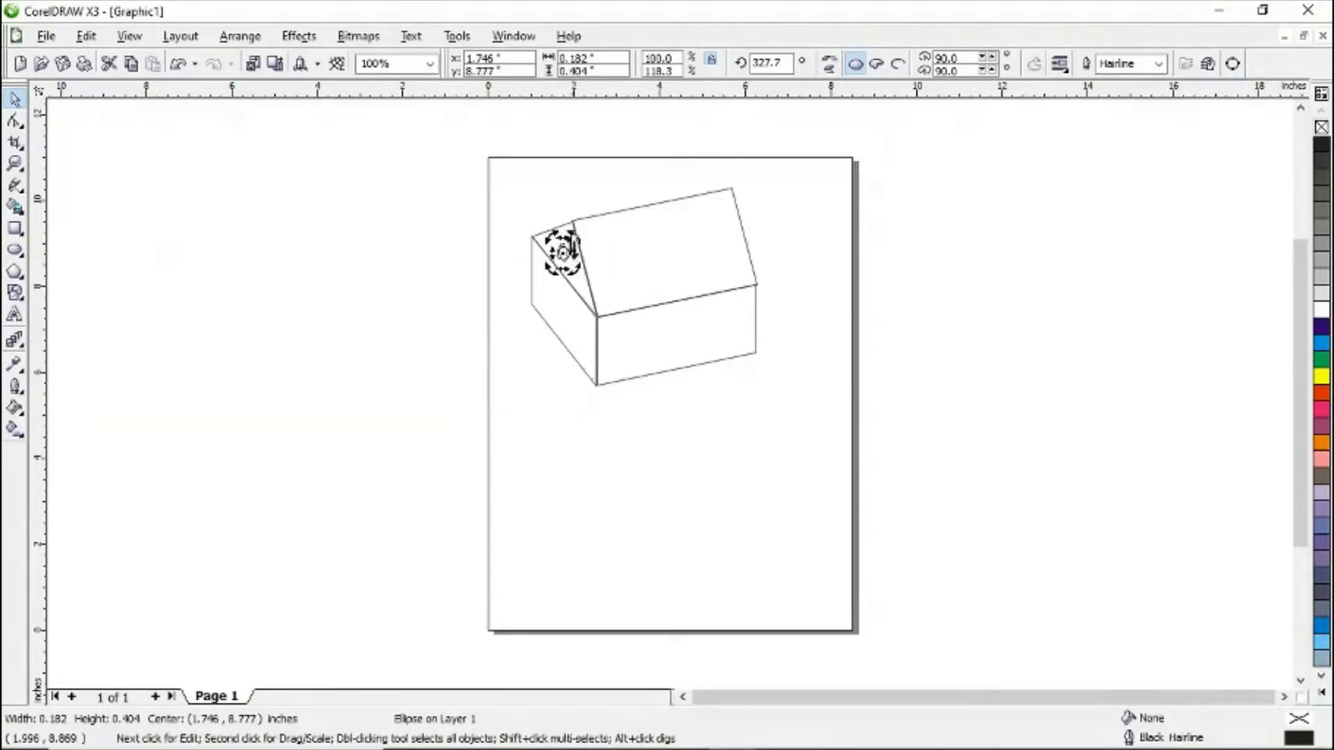
pyautogui.click(456, 316)
# - Reposition the small ellipse window within the gable triangle
pyautogui.click(566, 254)
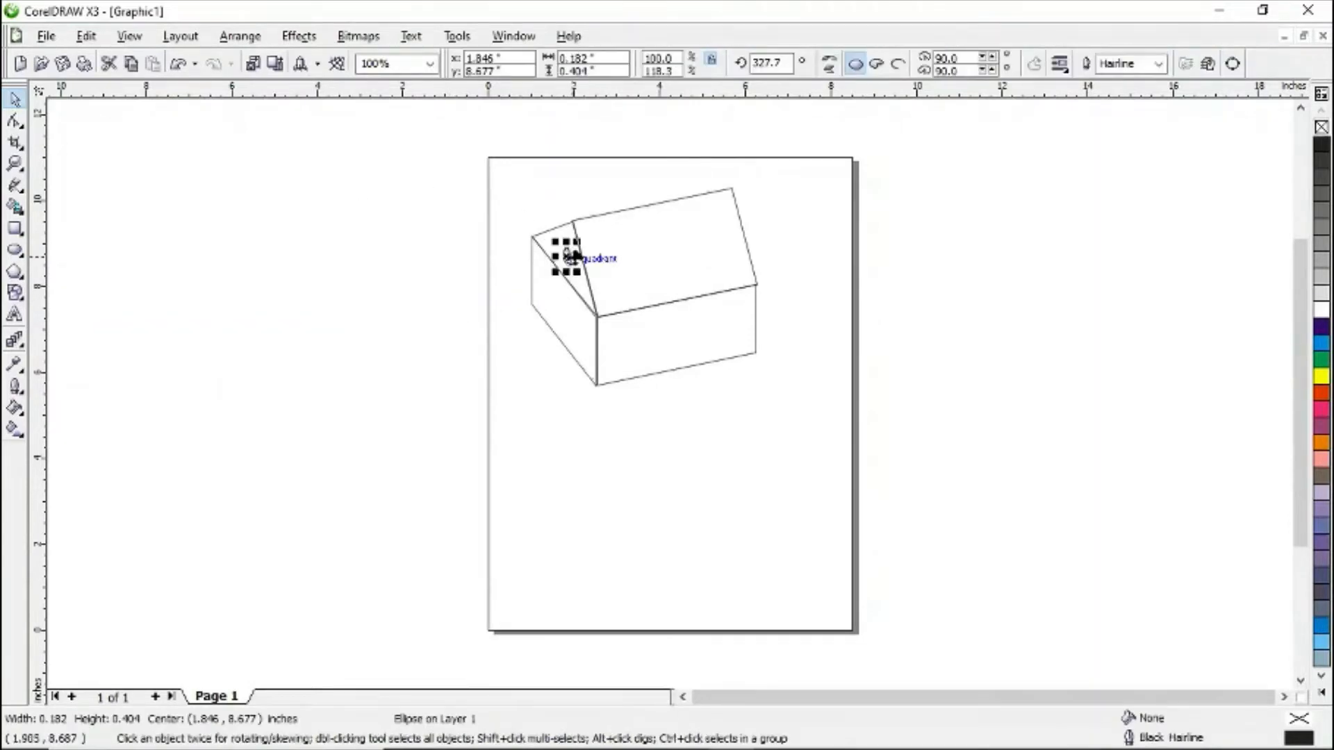
pyautogui.click(559, 304)
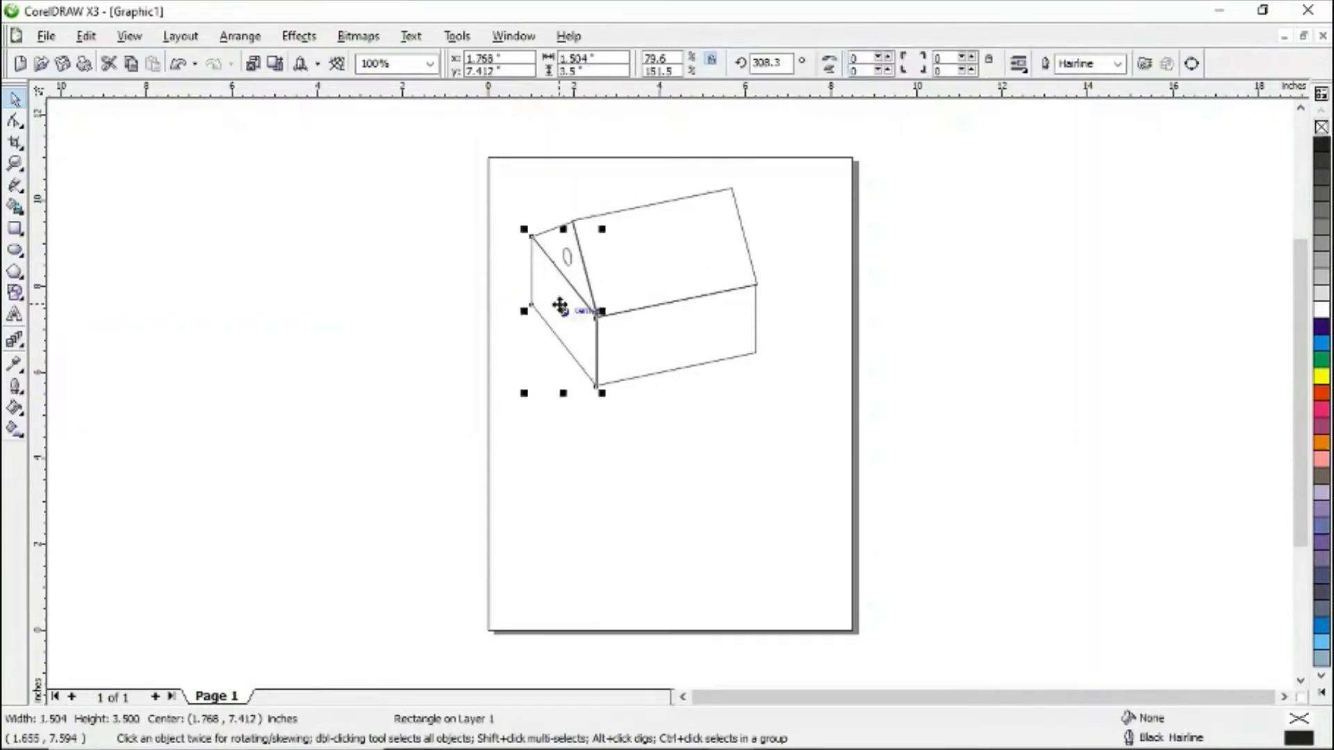
pyautogui.click(490, 272)
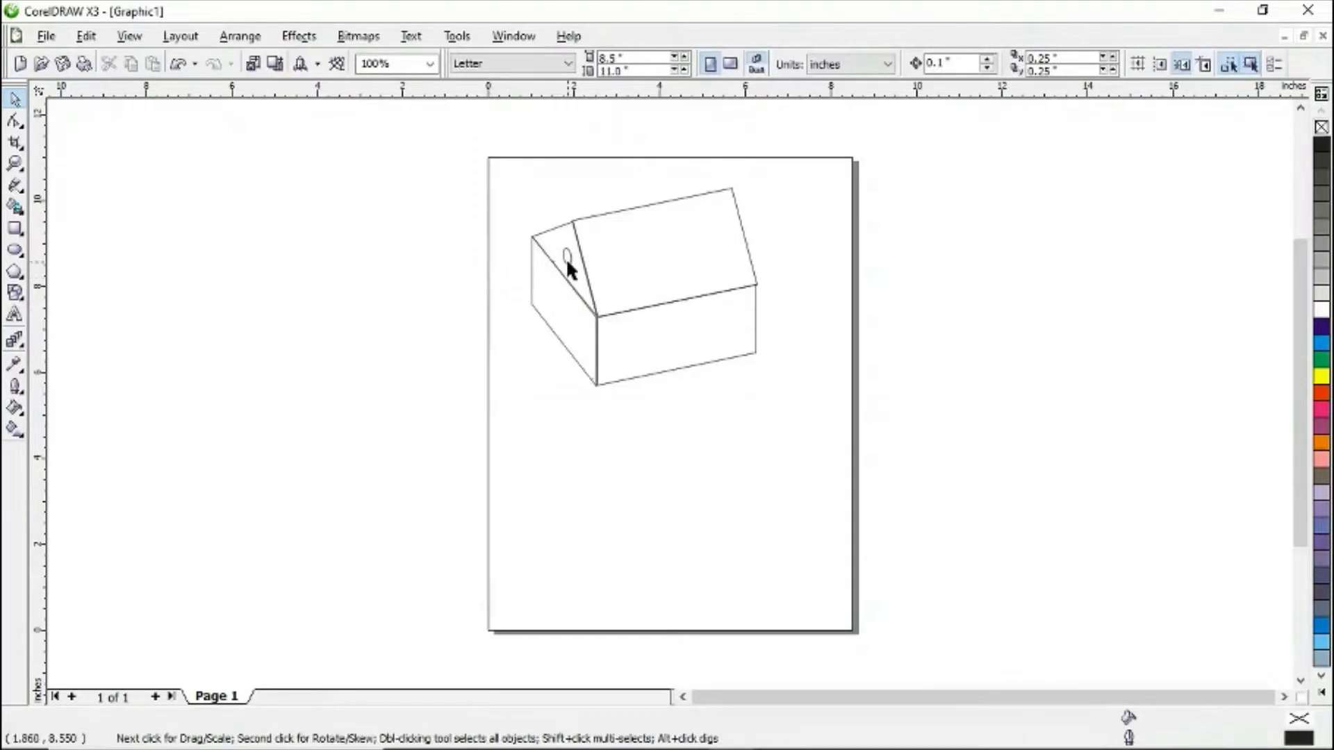
pyautogui.click(567, 255)
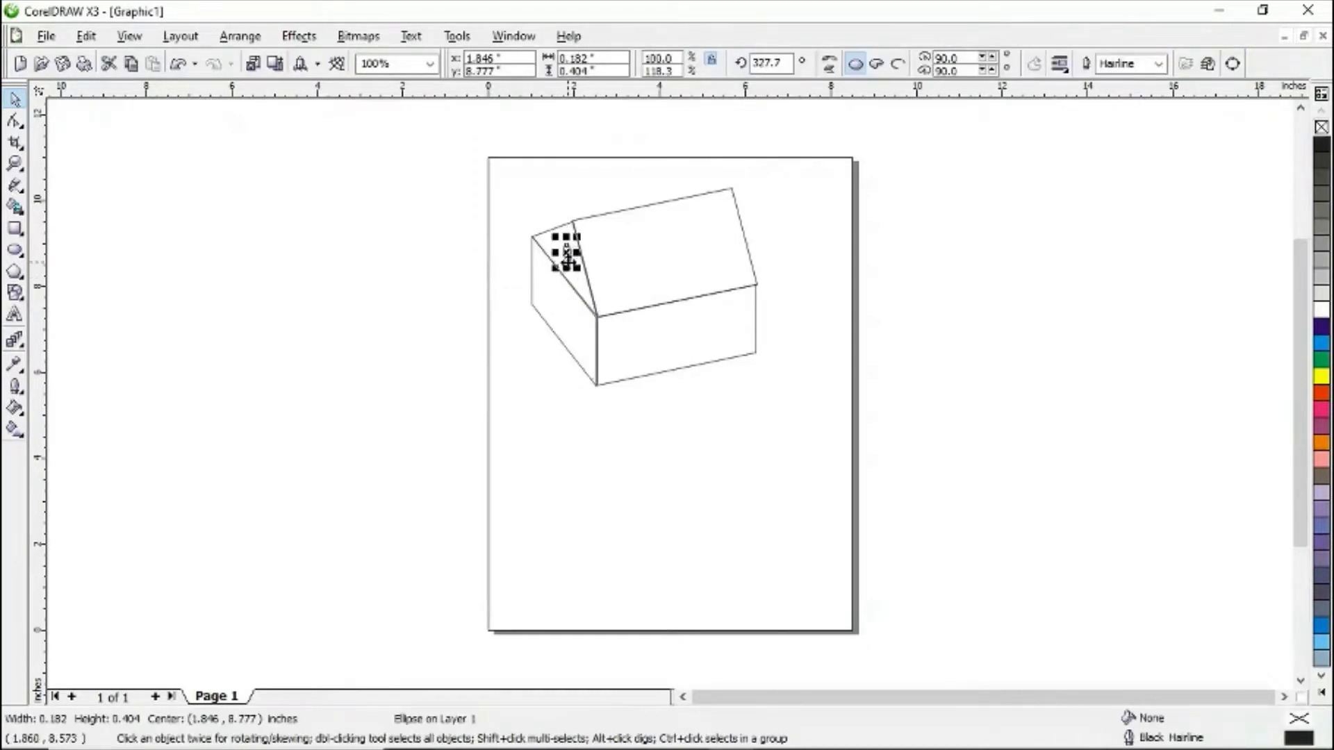
pyautogui.moveTo(568, 256); pyautogui.dragTo(559, 247)
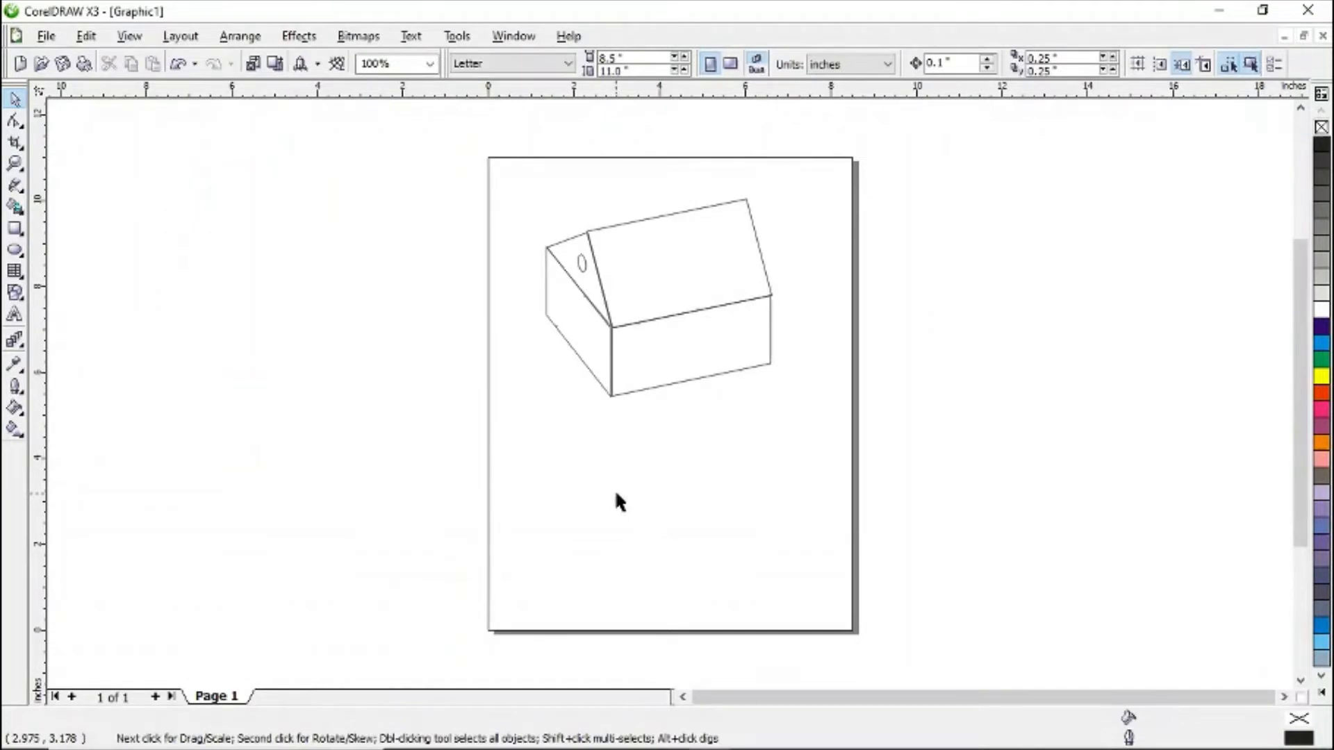
# - Draw a door rectangle about 0.34 by 0.93 inches on the gable wall and skew it to follow the wall's slant
pyautogui.click(16, 230)
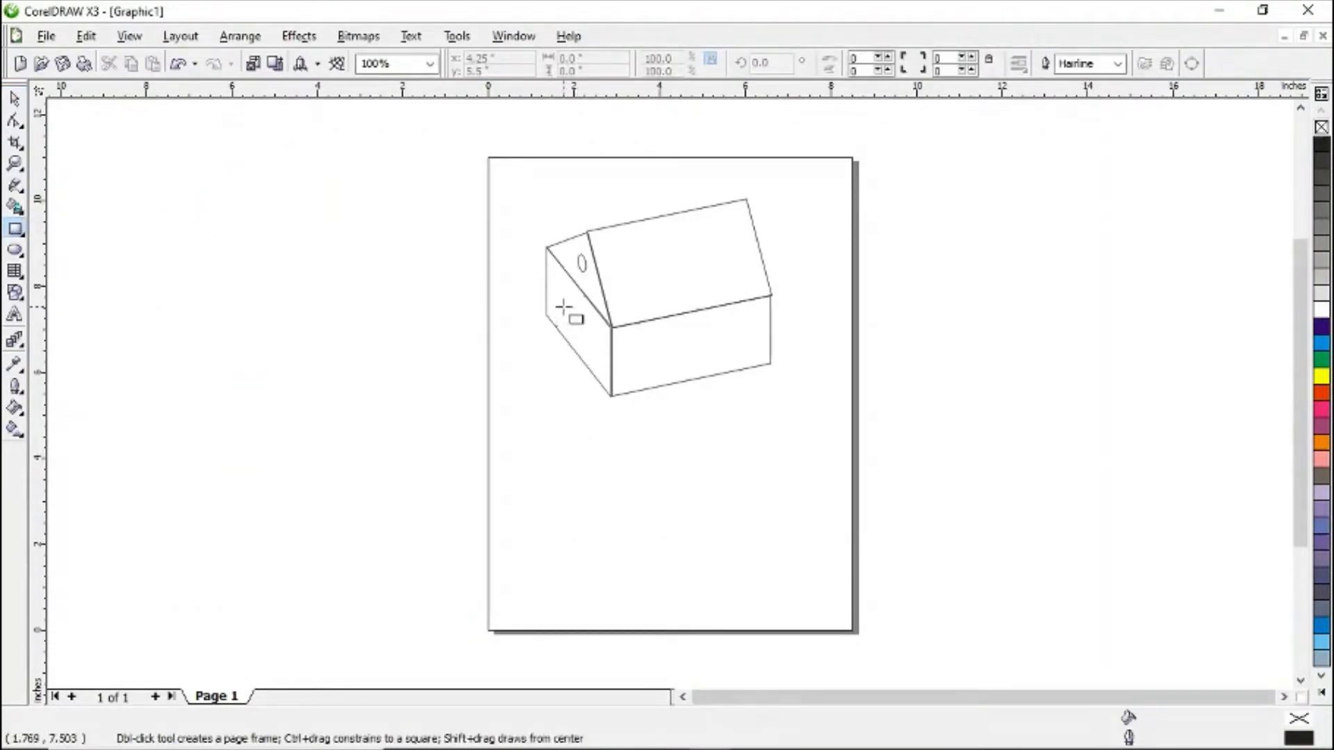
pyautogui.moveTo(563, 306); pyautogui.dragTo(579, 345)
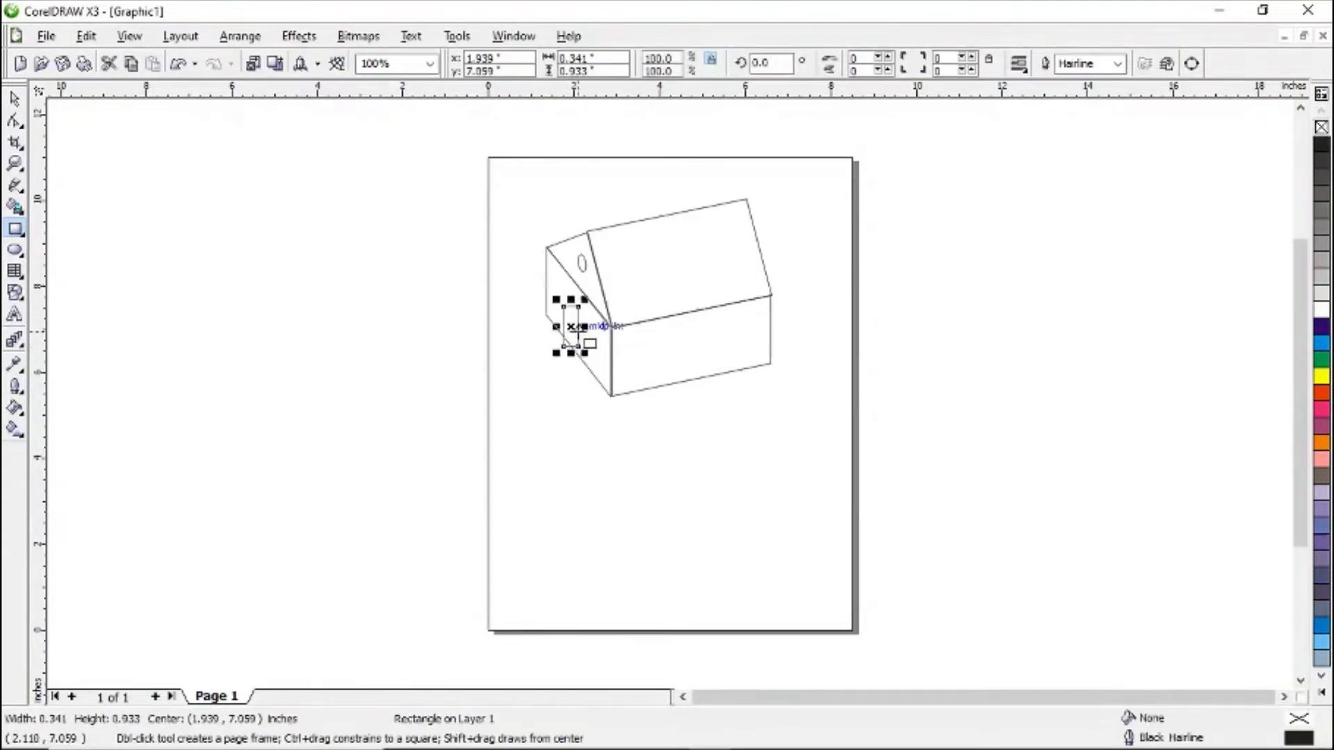
pyautogui.click(16, 99)
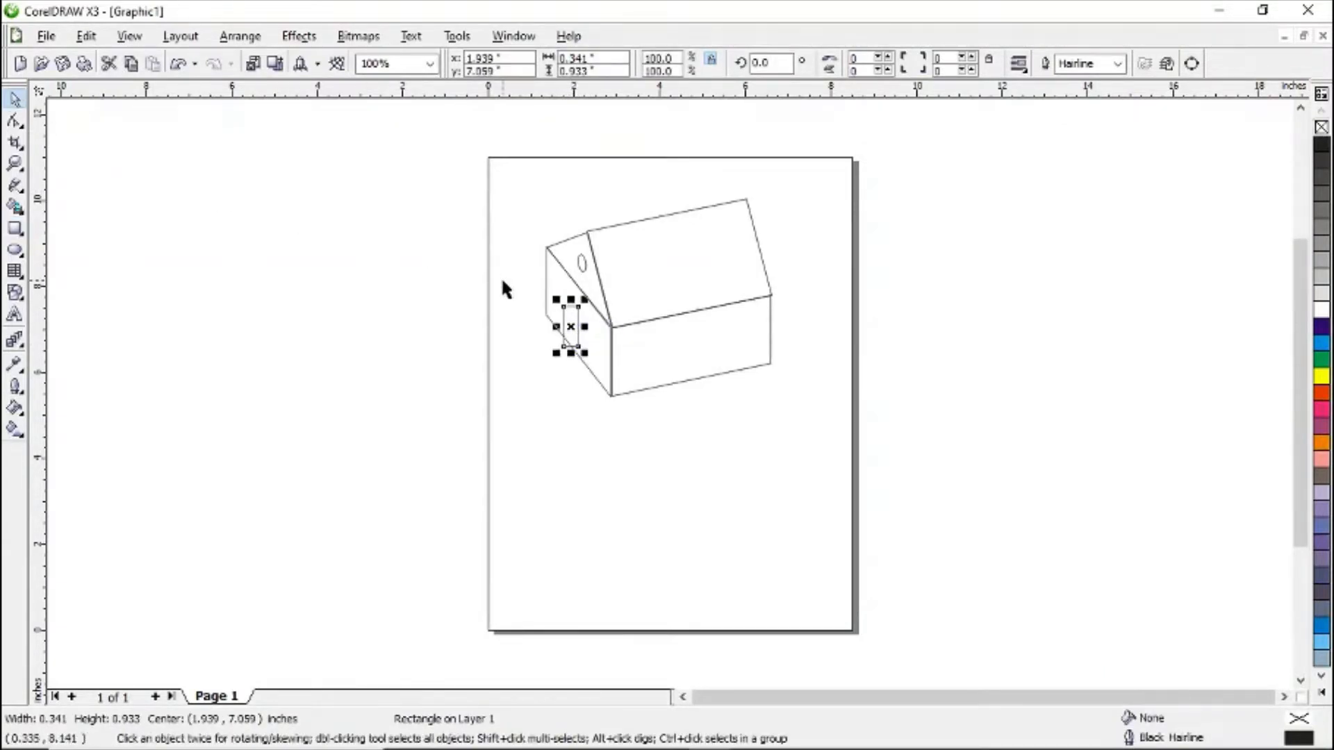
pyautogui.click(580, 328)
pyautogui.moveTo(587, 326)
pyautogui.mouseDown()
pyautogui.moveTo(586, 338)
pyautogui.moveTo(559, 306)
pyautogui.moveTo(586, 336)
pyautogui.mouseUp()
pyautogui.click(576, 393)
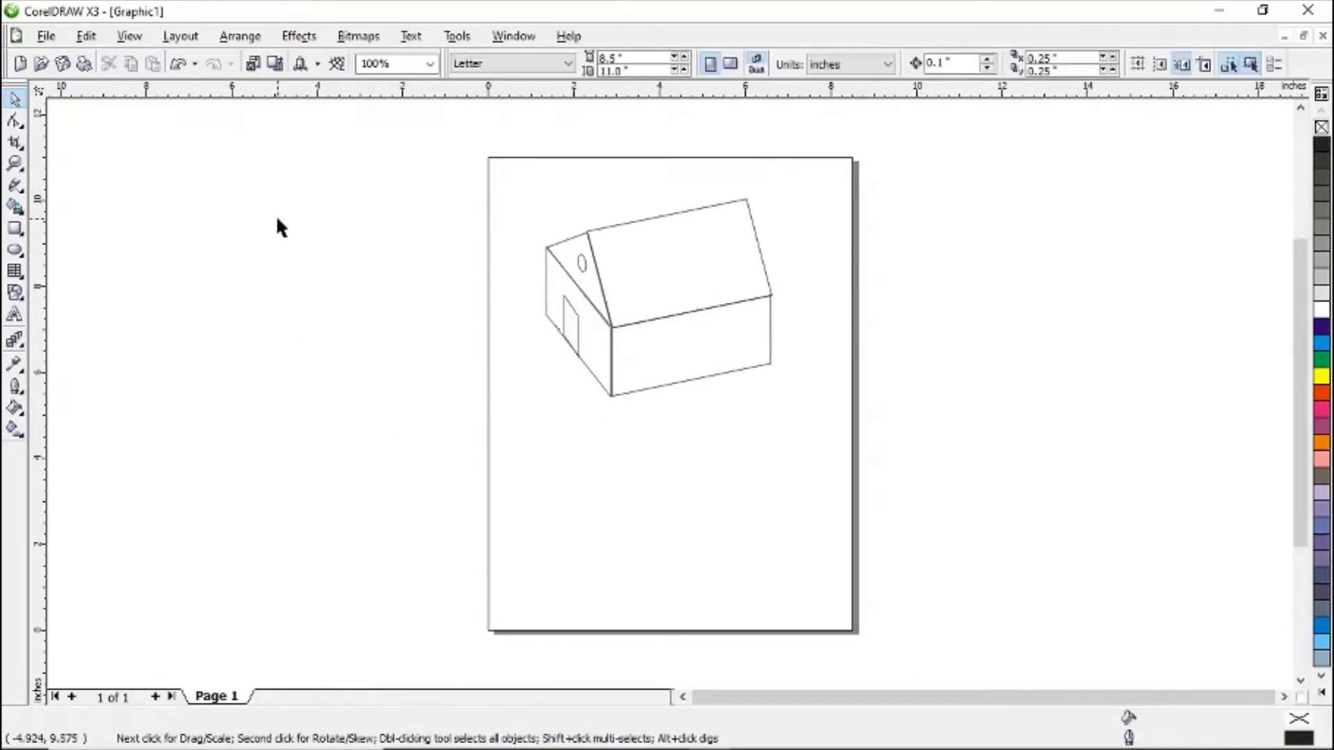
# - Draw a 4-column by 3-row graph-paper grid about 1.66 by 0.82 inches on the front wall as a window
pyautogui.click(23, 280)
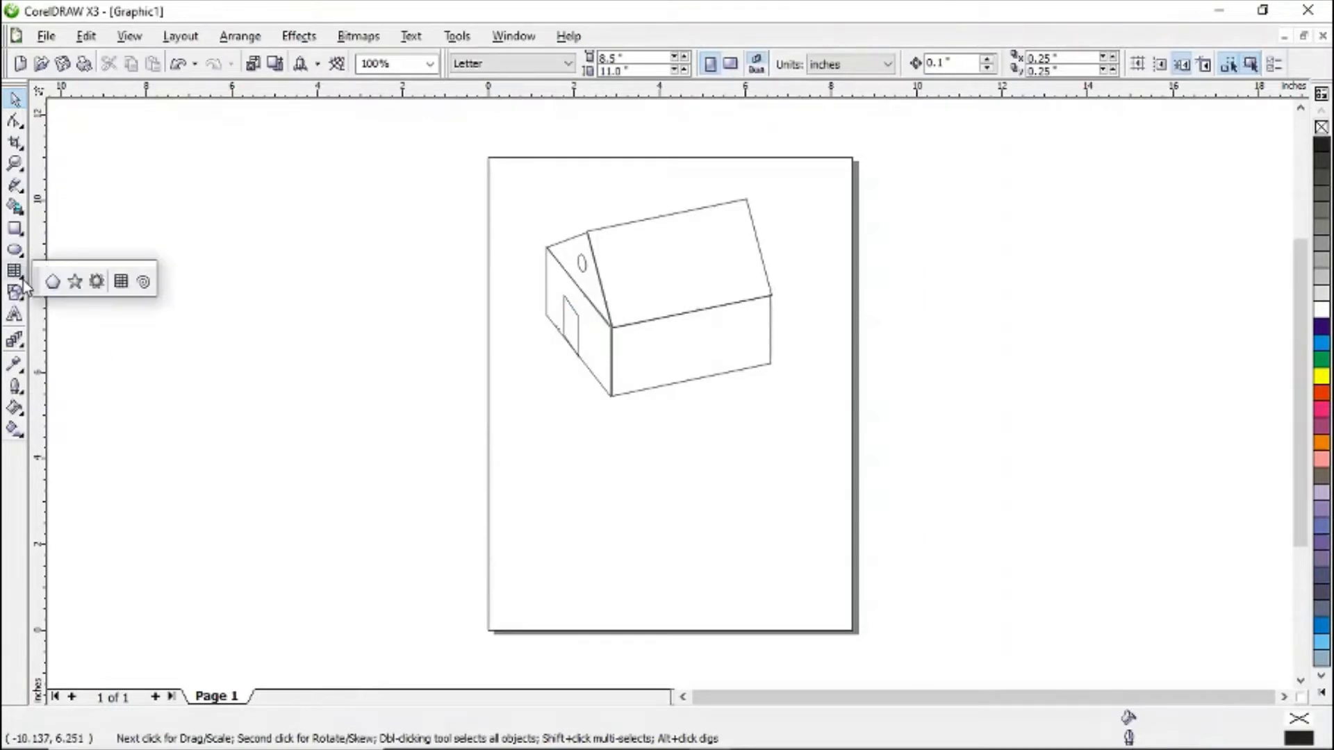
pyautogui.click(121, 282)
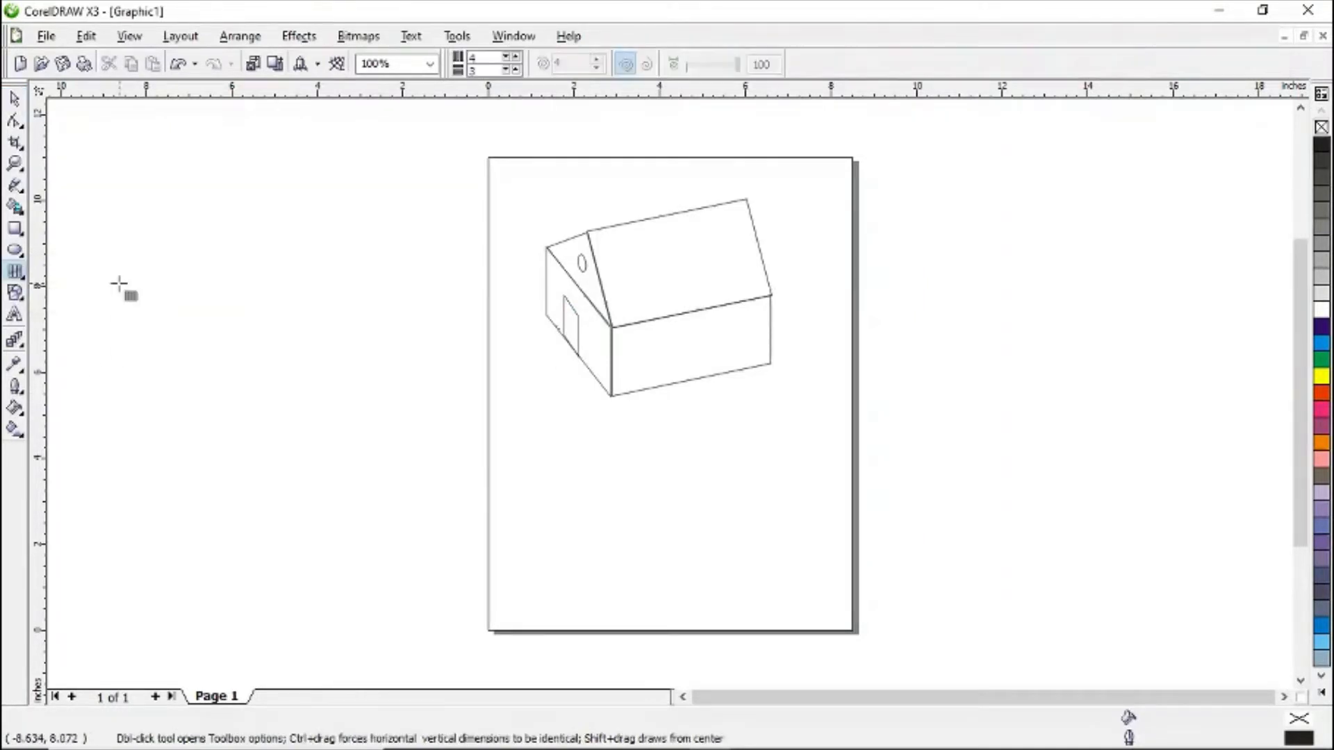
pyautogui.doubleClick(479, 56)
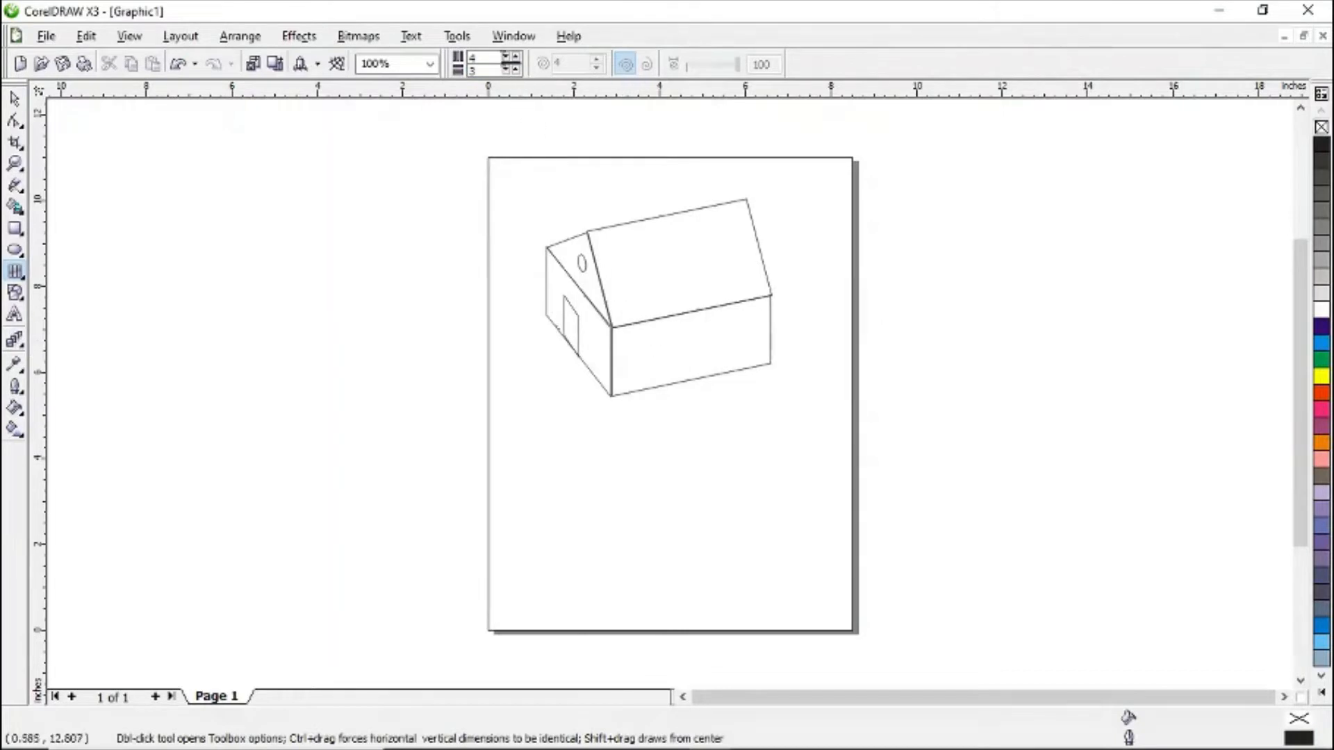
pyautogui.moveTo(480, 59); pyautogui.dragTo(470, 62)
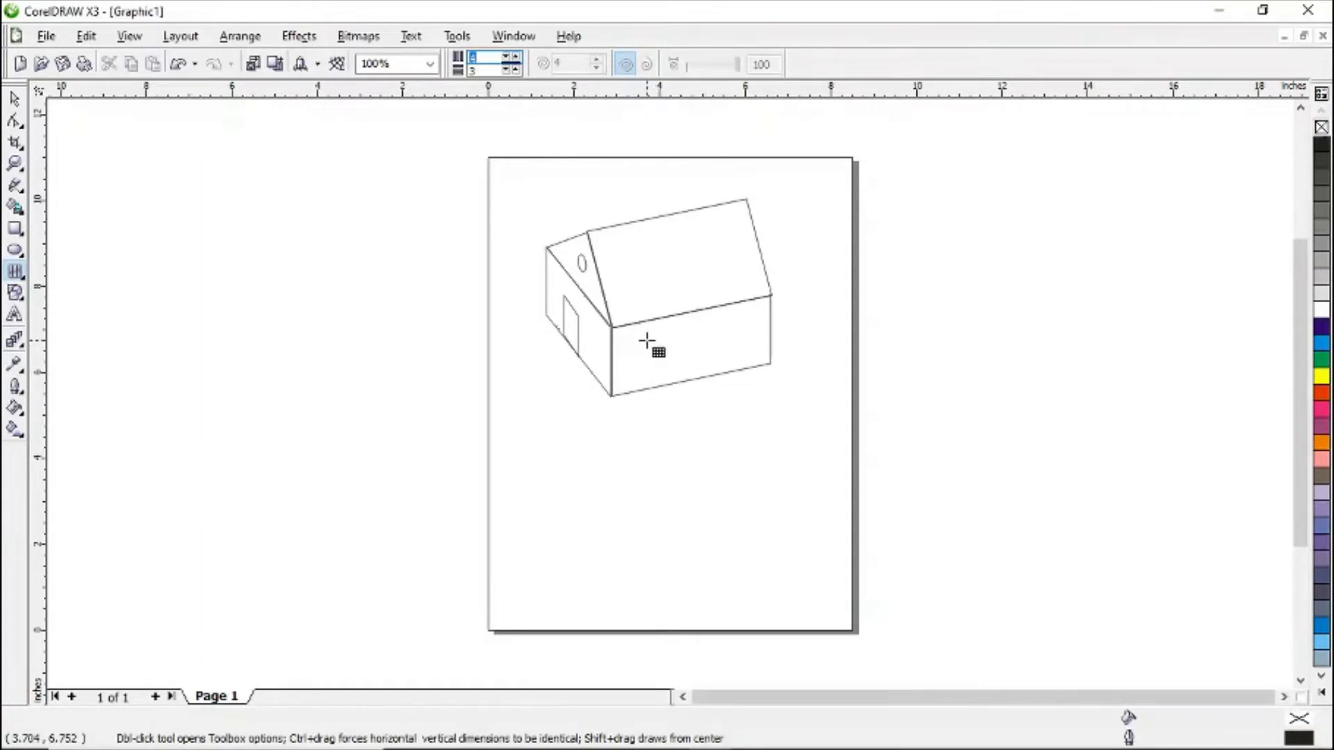
pyautogui.moveTo(646, 340); pyautogui.dragTo(728, 383)
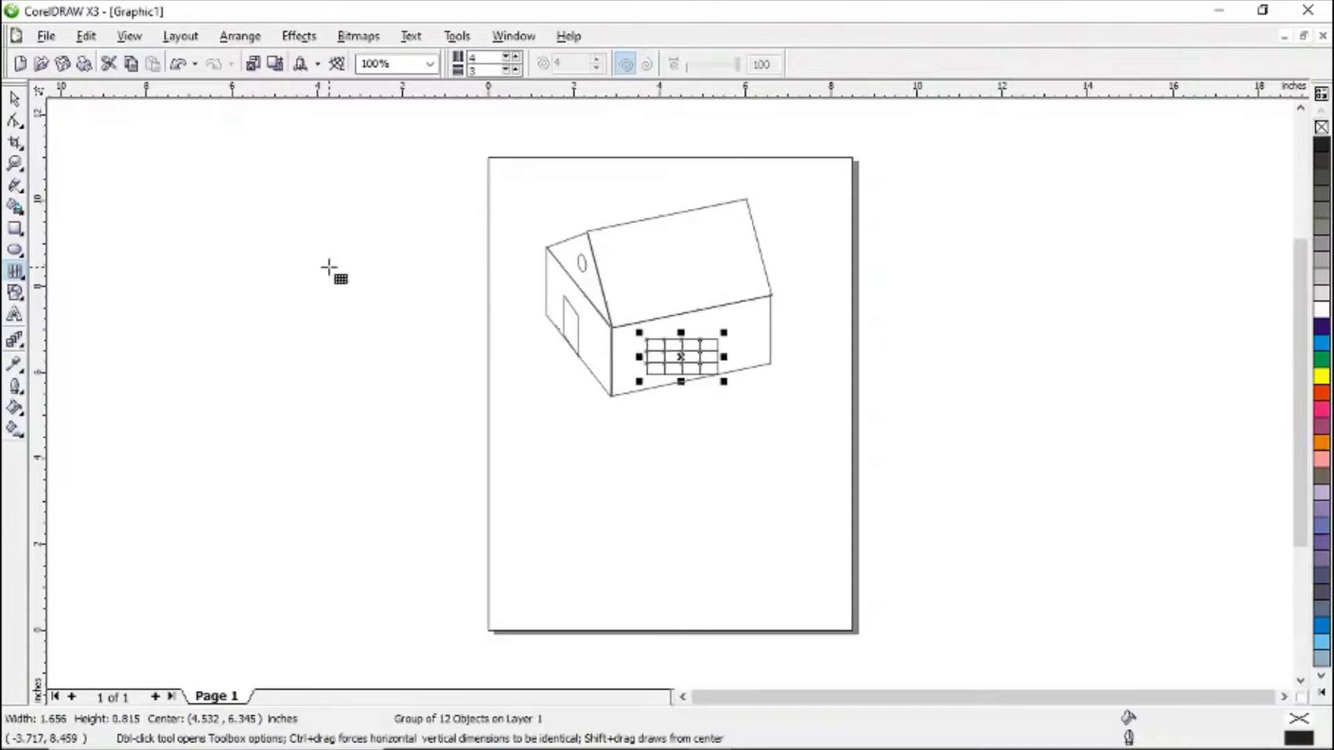
# - Skew the window grid to follow the front wall's slope and nudge it into place on the wall
pyautogui.click(14, 99)
pyautogui.click(726, 358)
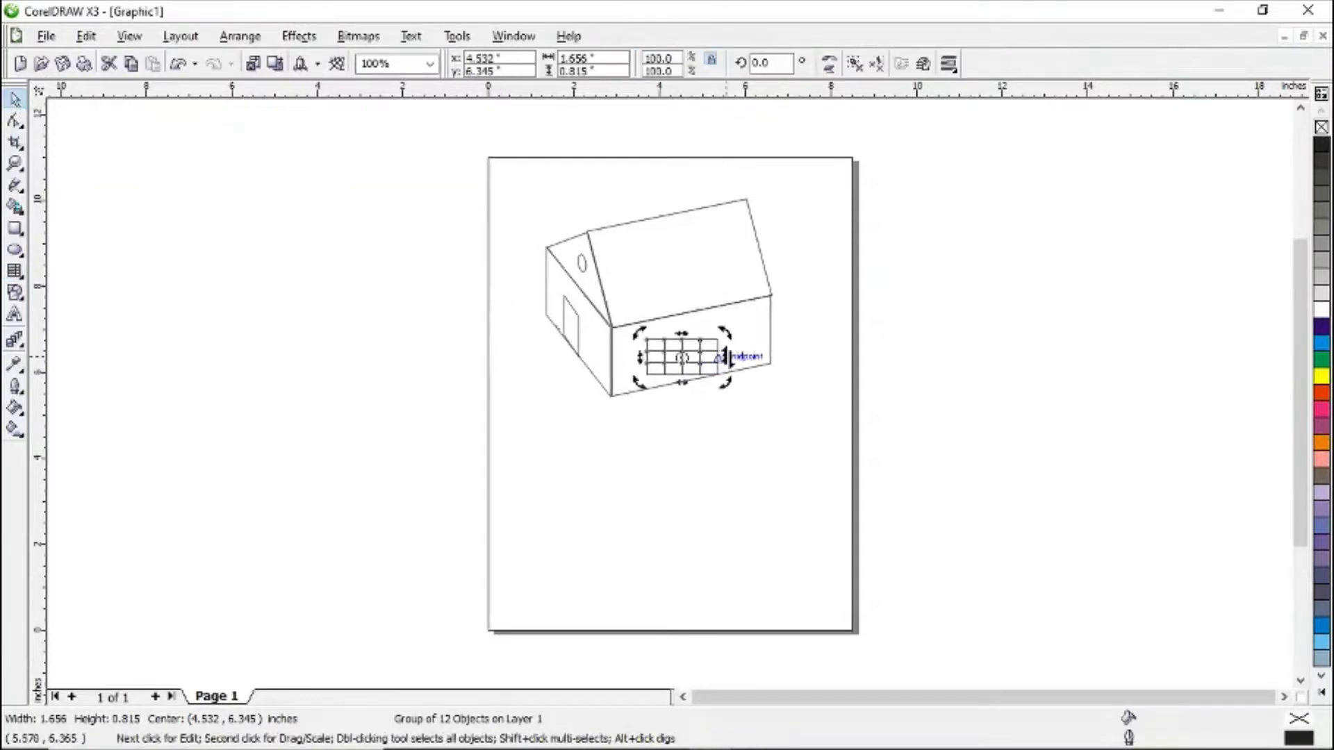
pyautogui.moveTo(726, 358); pyautogui.dragTo(731, 348)
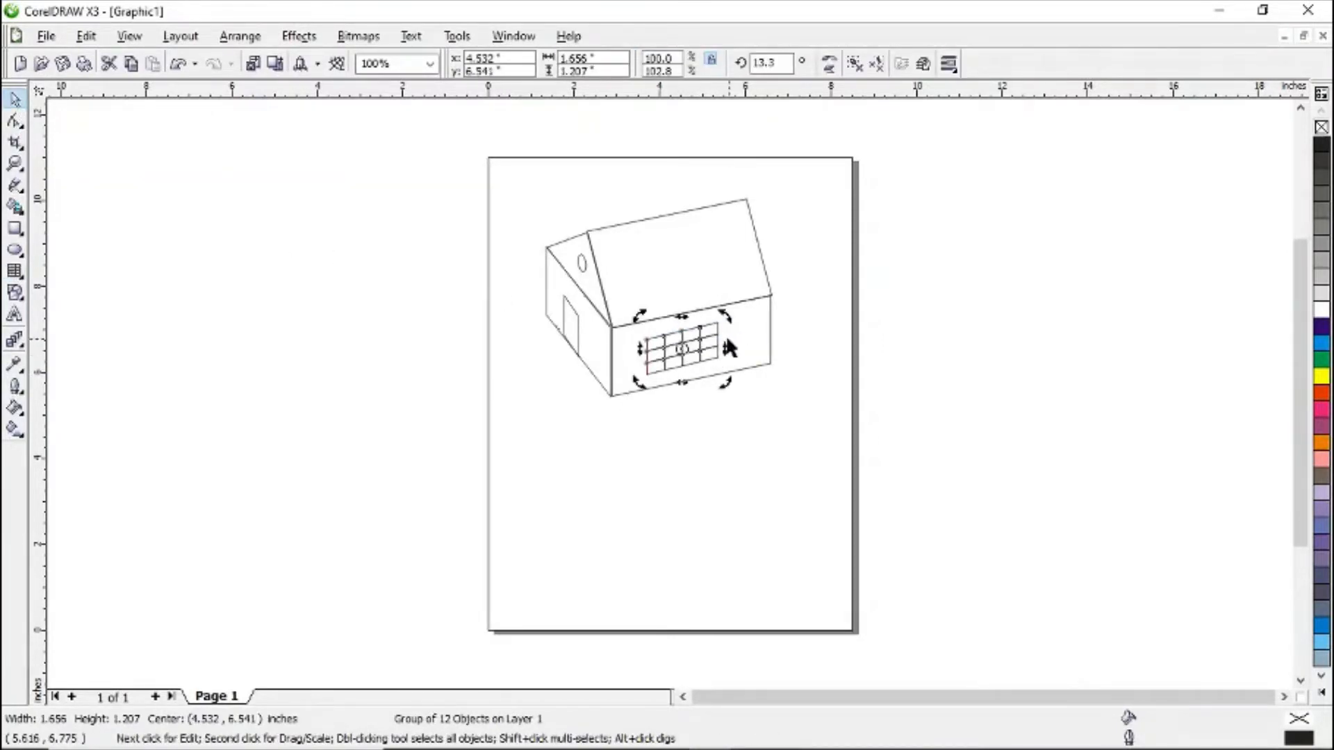
pyautogui.press('Right')
pyautogui.press('Right')
pyautogui.press('Right')
pyautogui.press('Left')
pyautogui.press('Left')
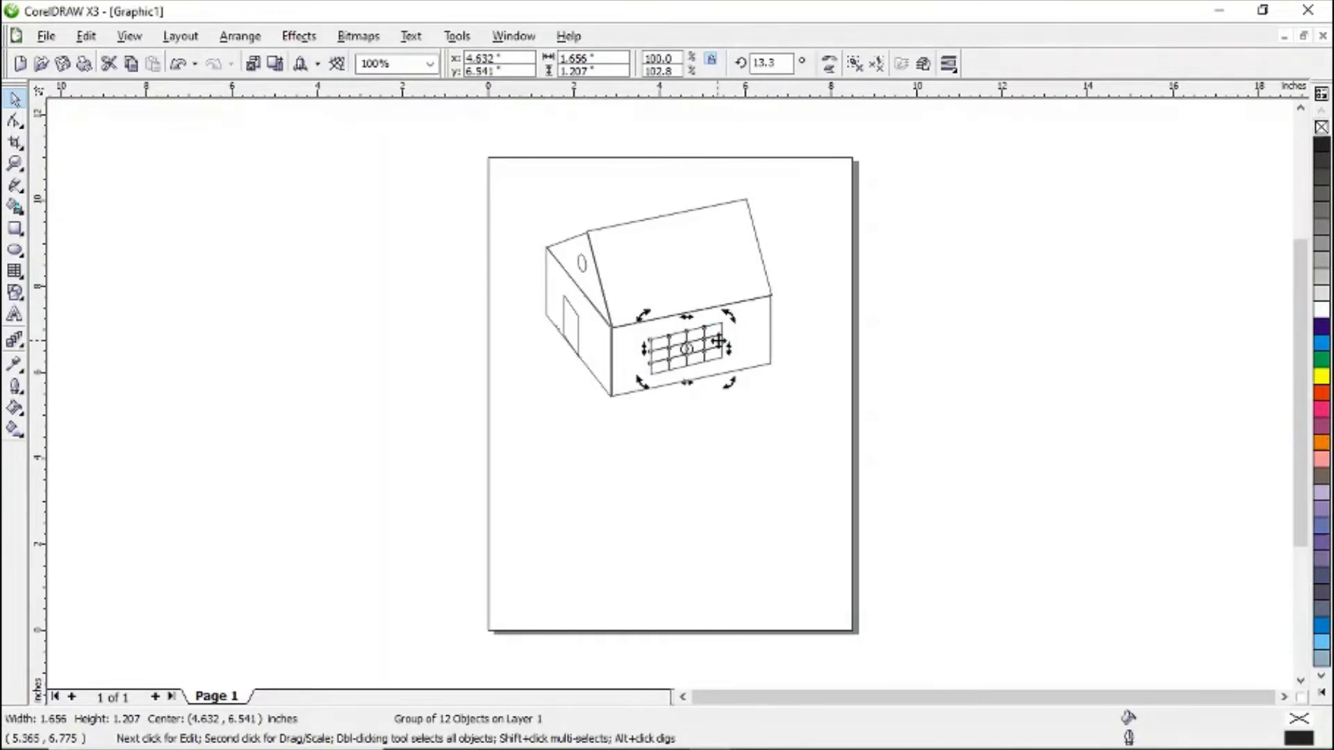
pyautogui.moveTo(644, 347); pyautogui.dragTo(643, 345)
pyautogui.click(715, 452)
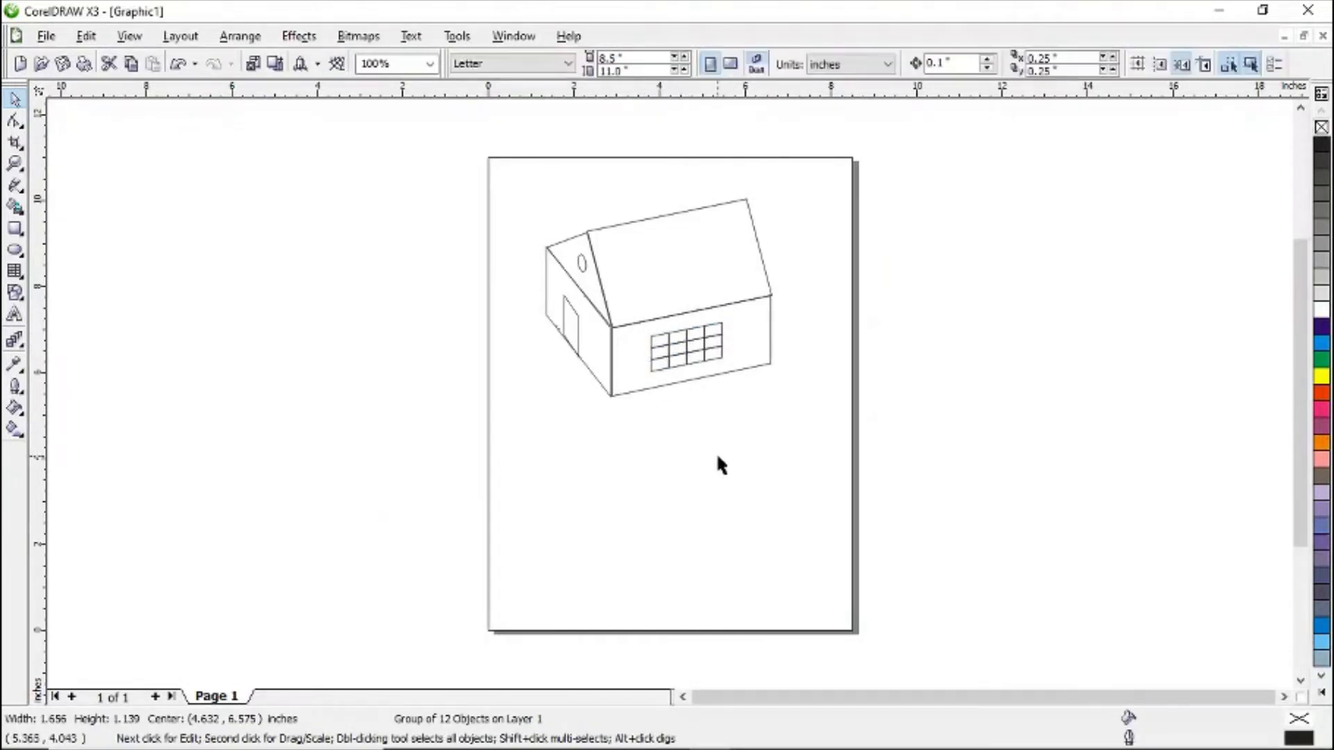
pyautogui.click(716, 342)
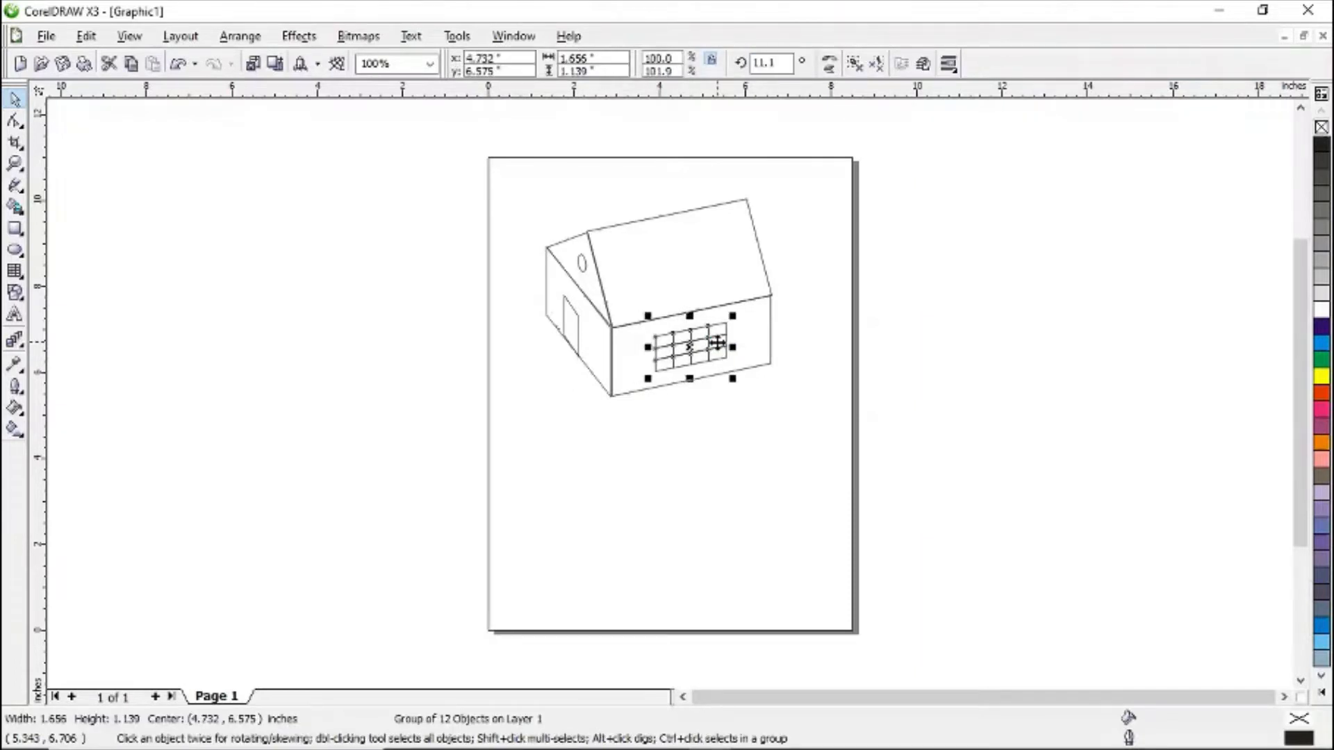
pyautogui.click(740, 422)
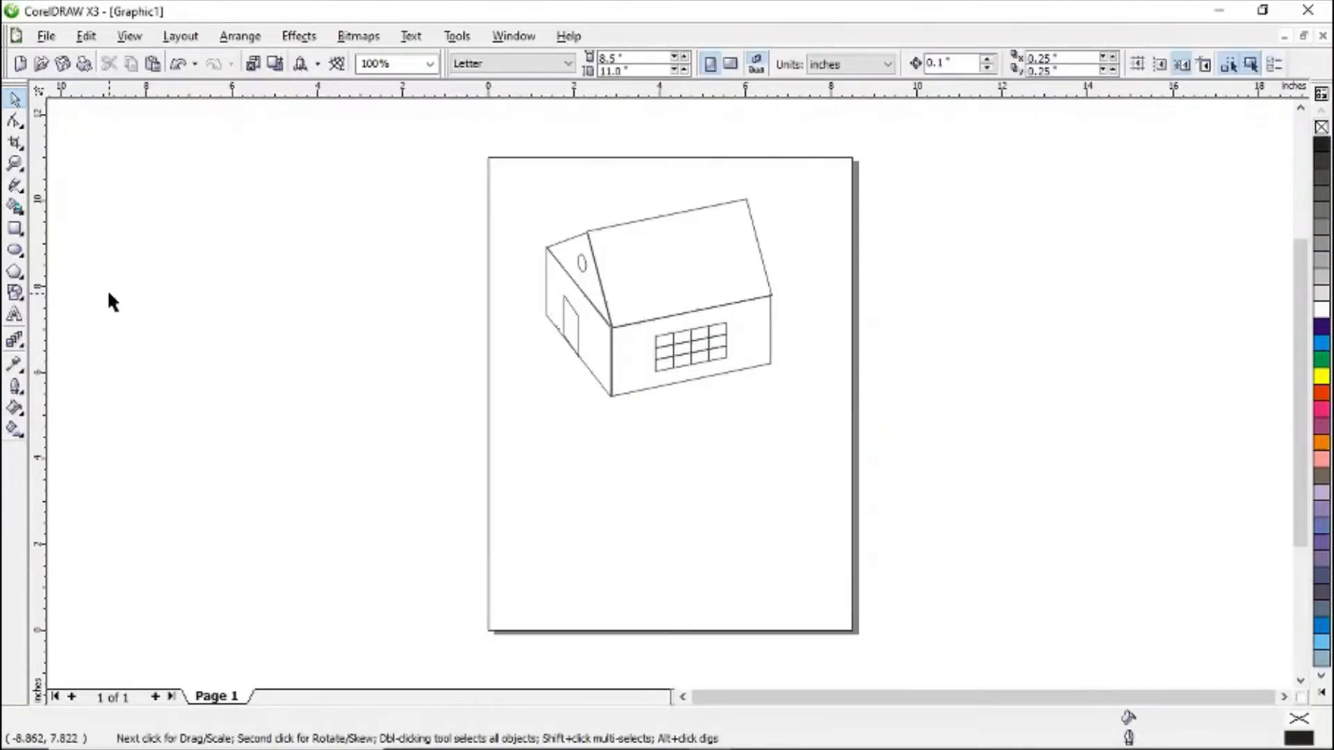
# - Draw a tall thin tree-trunk rectangle about 0.16 by 1.5 inches below the house's right side
pyautogui.click(15, 230)
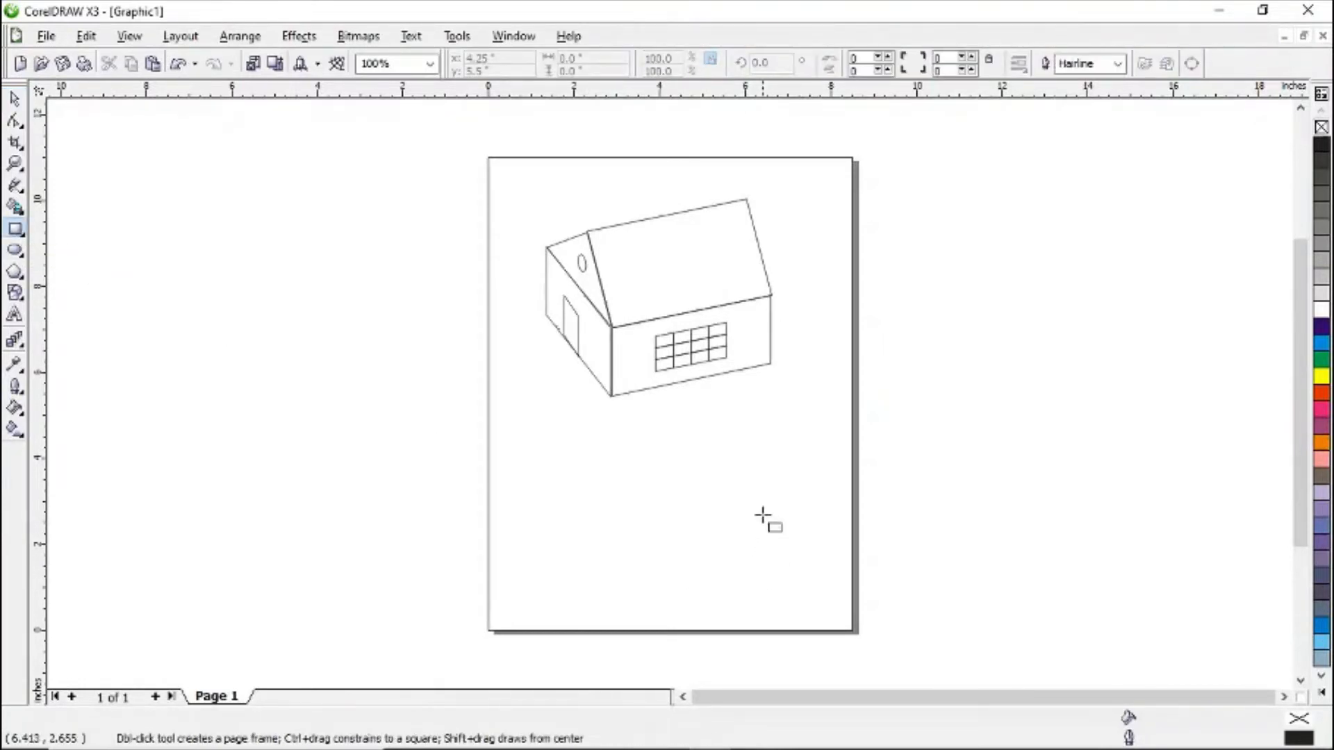
pyautogui.moveTo(771, 508); pyautogui.dragTo(778, 588)
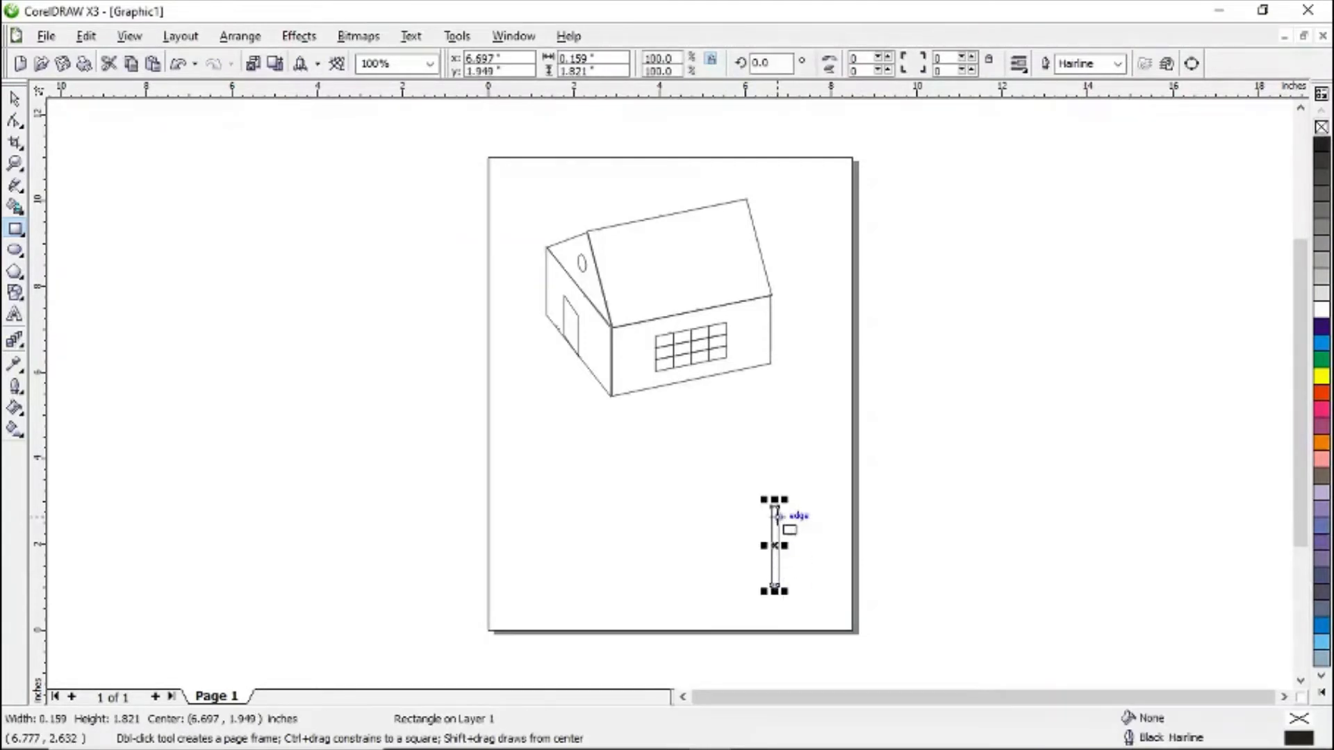
pyautogui.moveTo(773, 502); pyautogui.dragTo(774, 512)
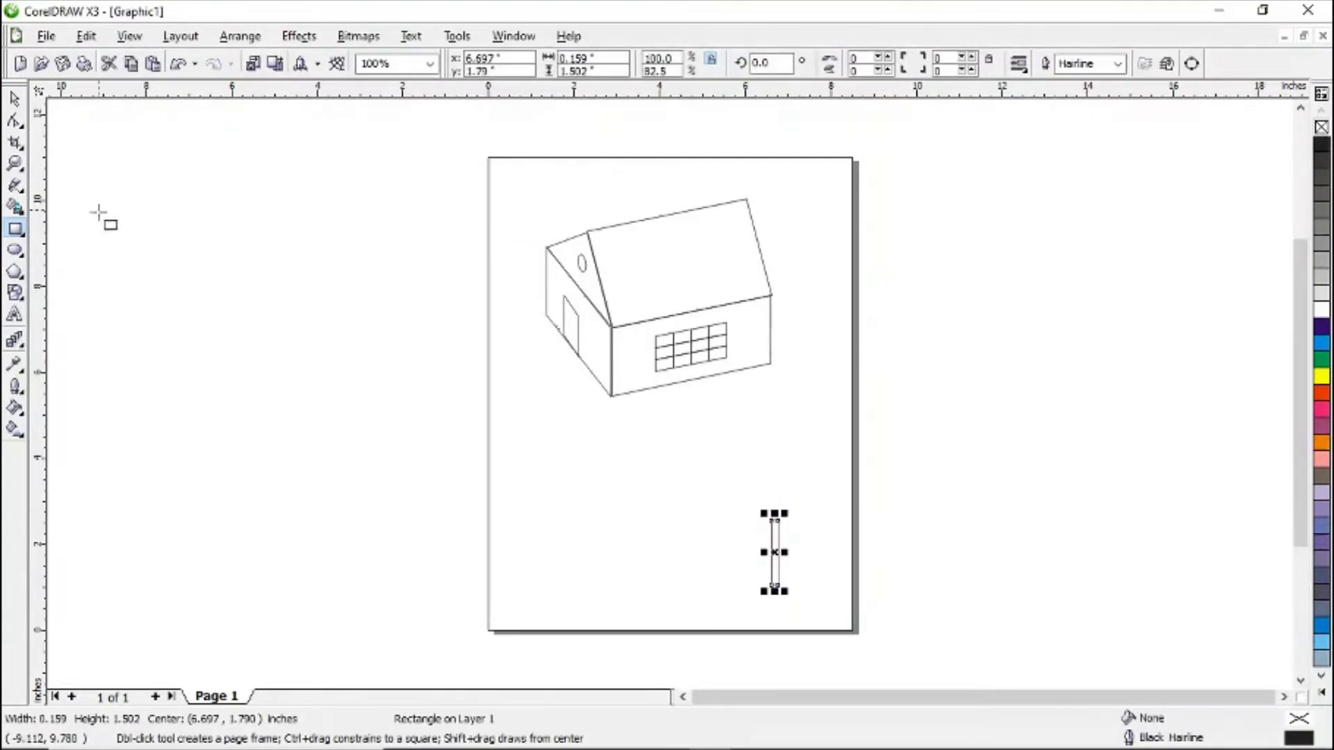
# - Draw a three-sided polygon about 0.83 by 0.72 inches on top of the trunk
pyautogui.click(24, 279)
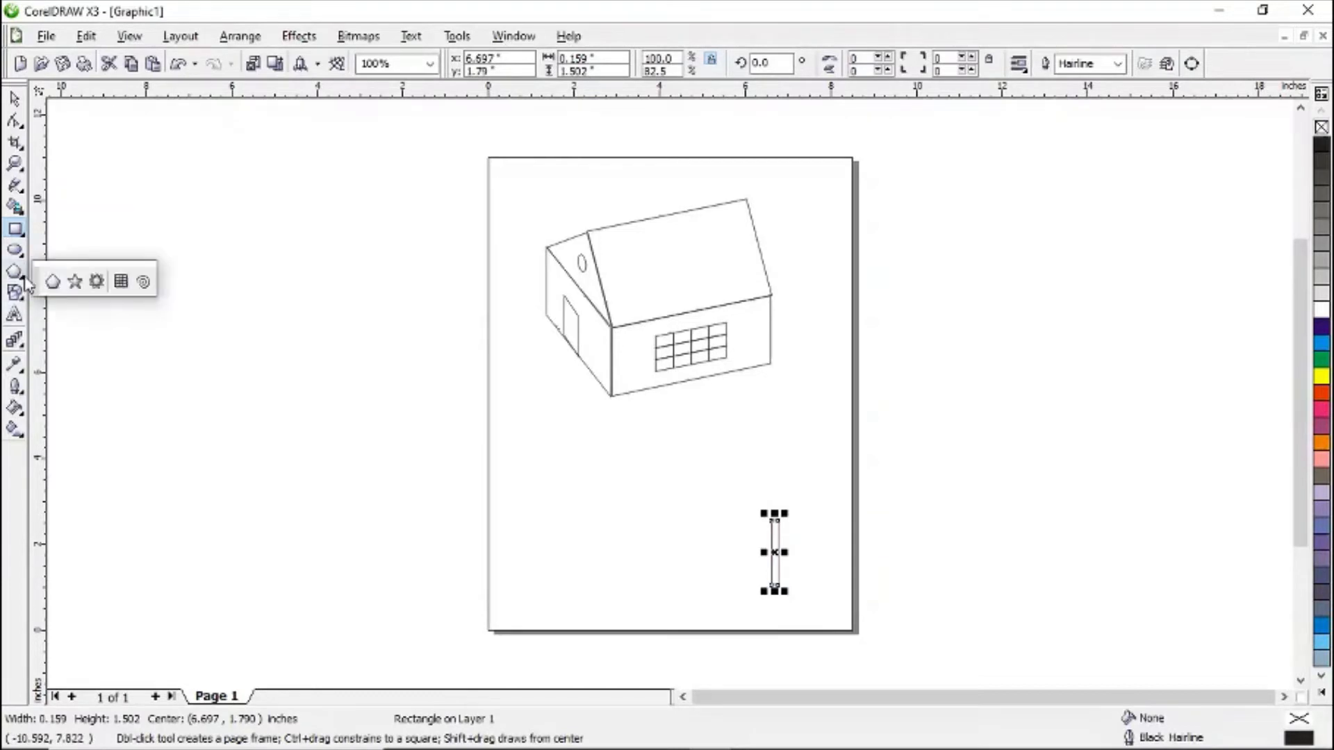
pyautogui.click(53, 284)
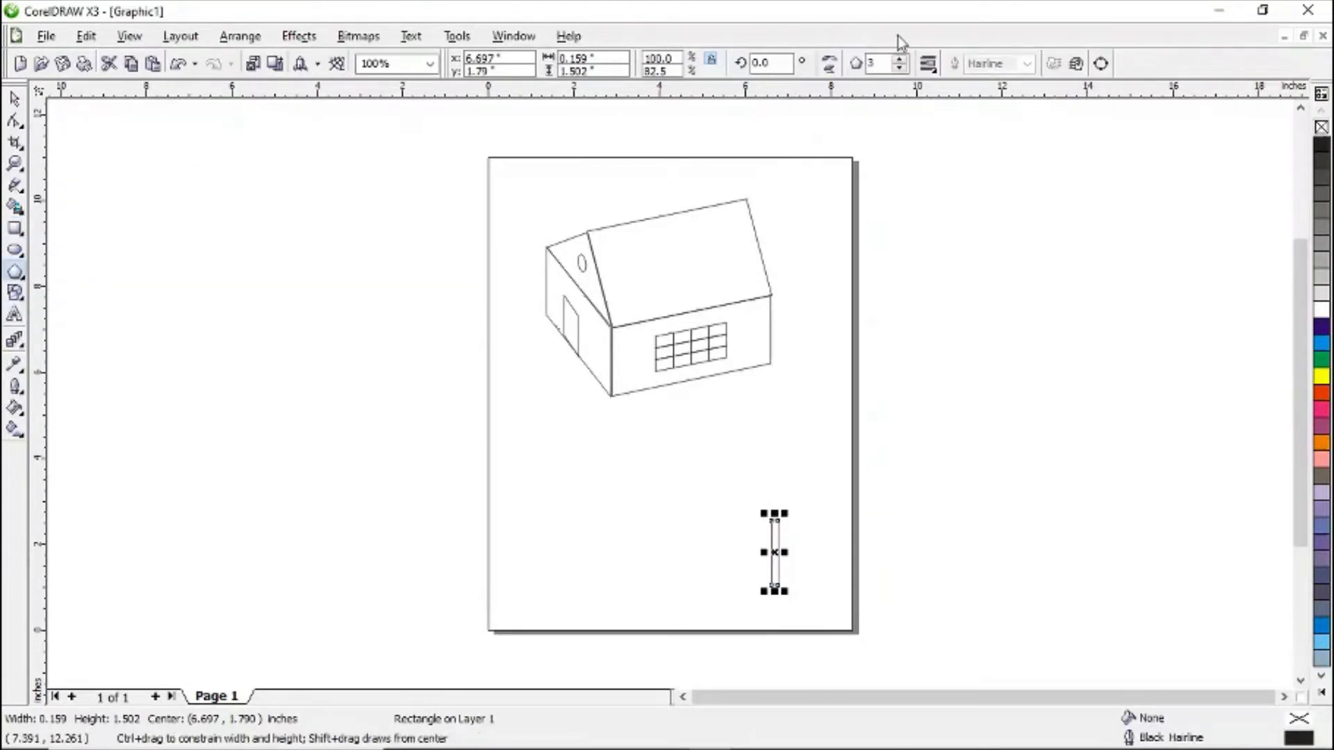
pyautogui.doubleClick(884, 63)
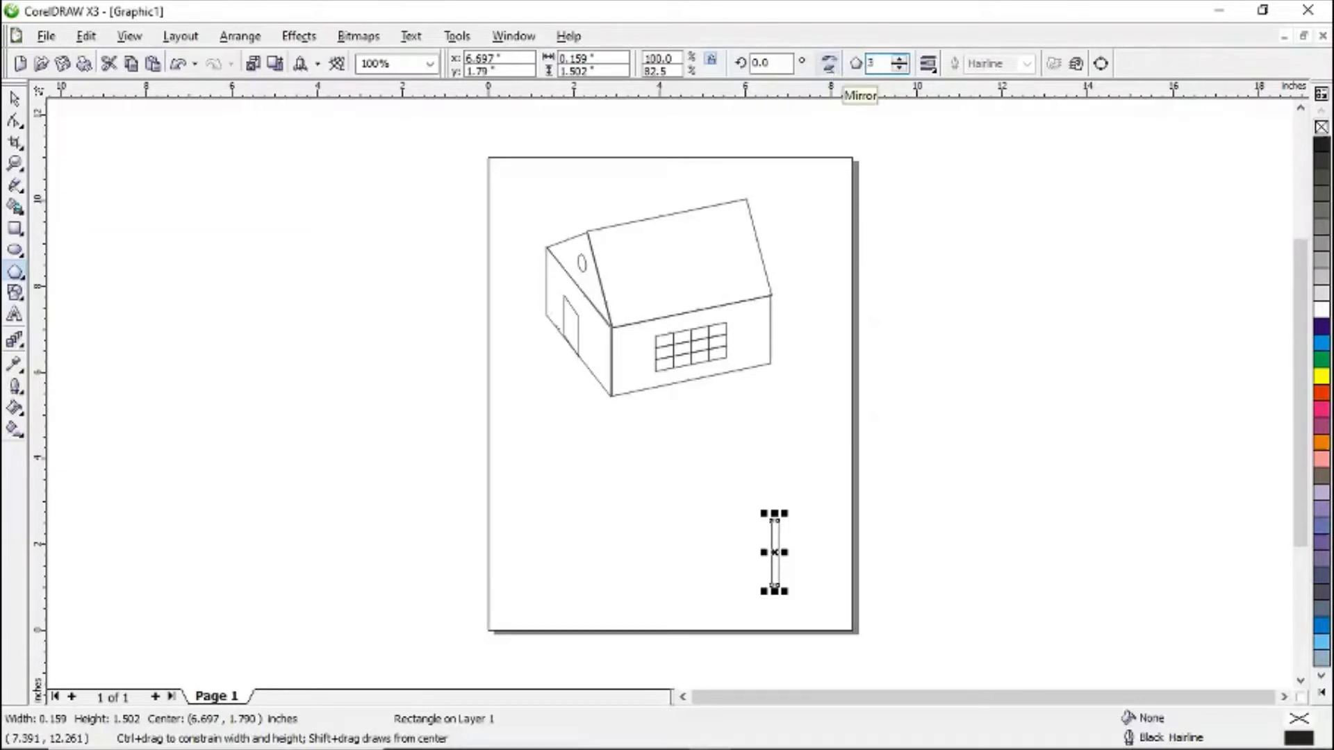
pyautogui.press('Escape')
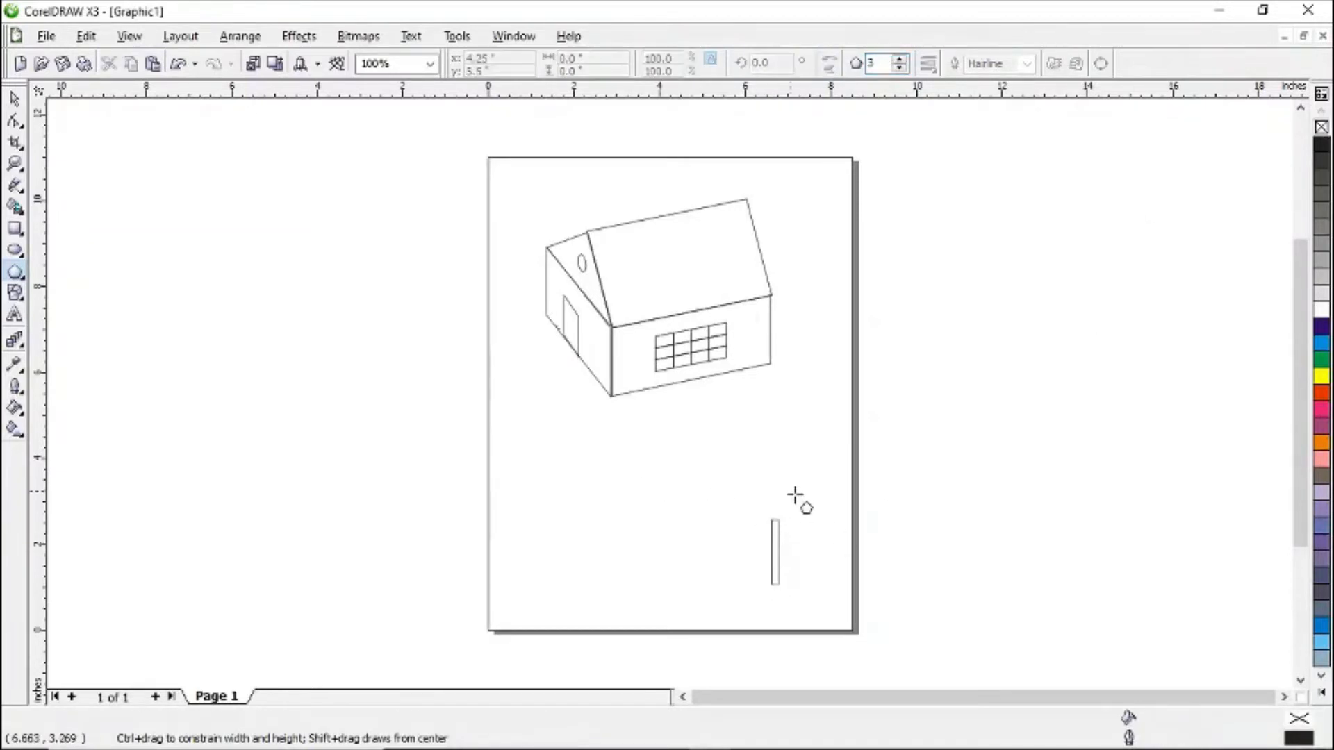
pyautogui.moveTo(756, 499); pyautogui.dragTo(786, 532)
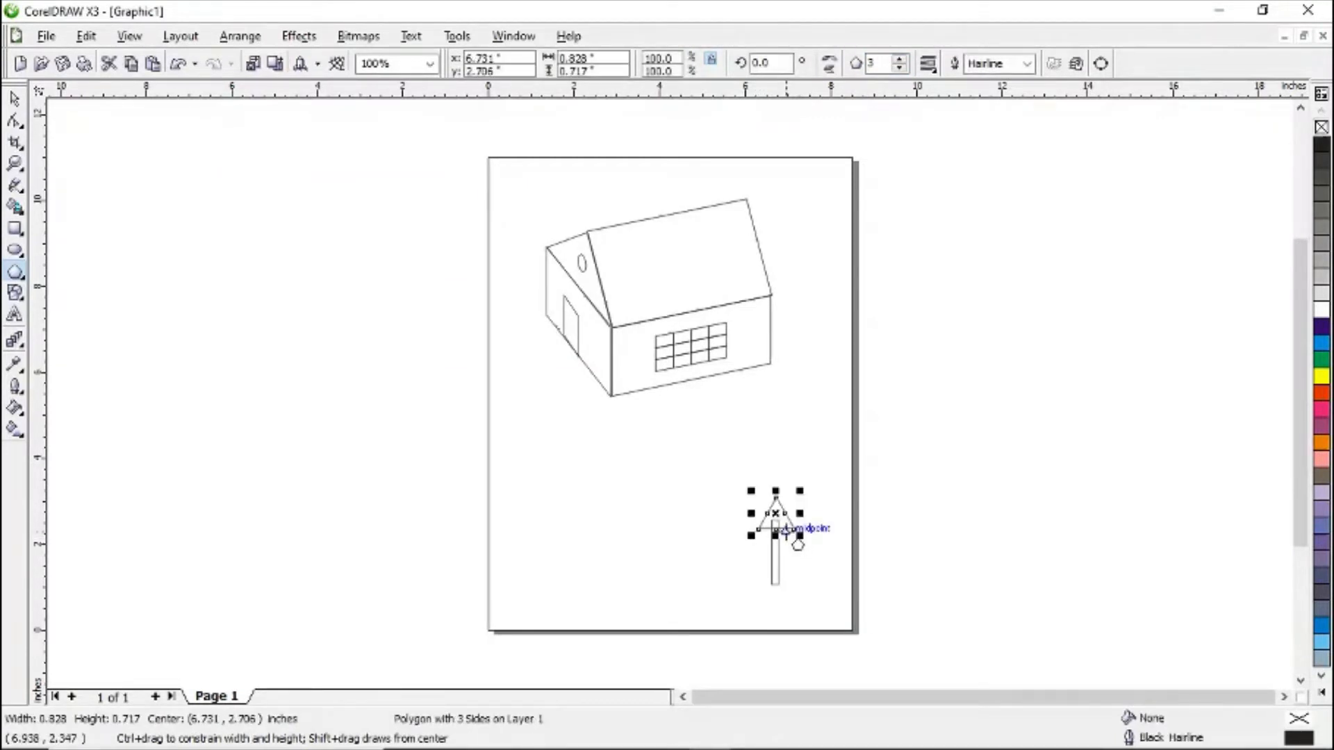
pyautogui.press('Left')
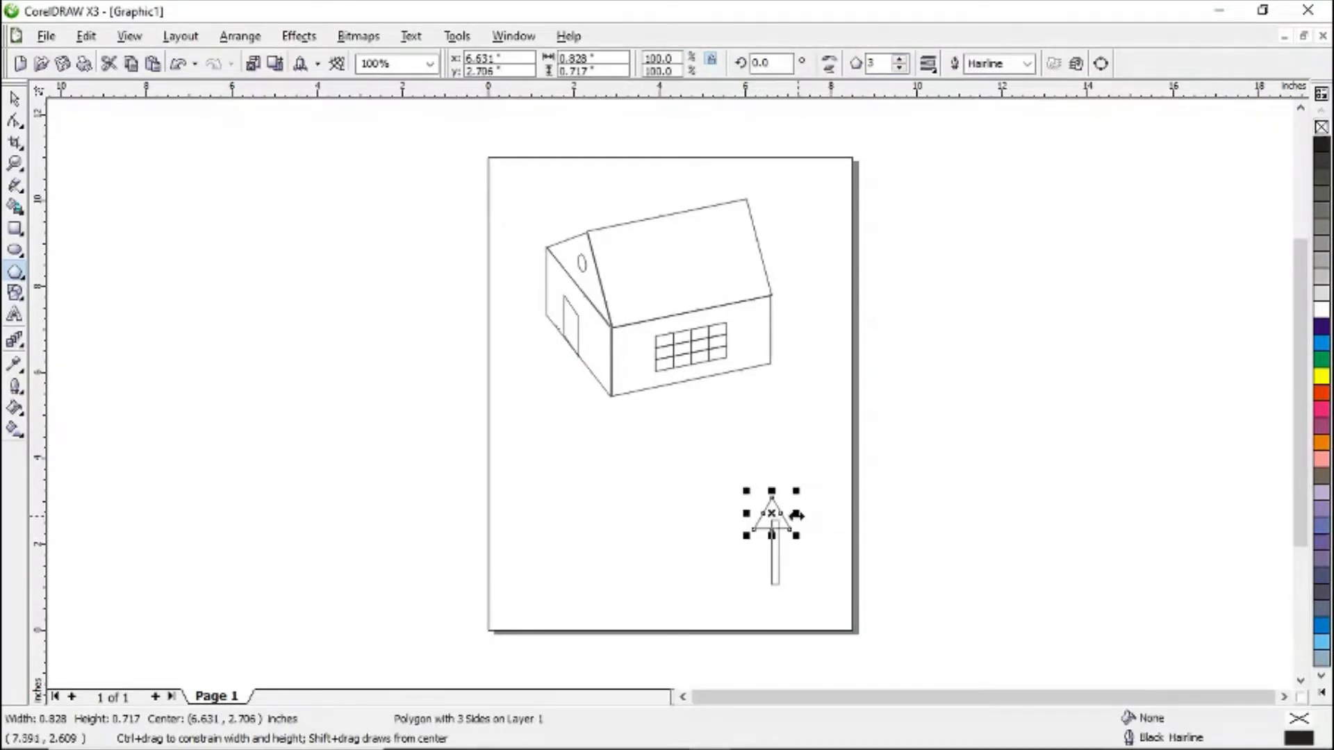
pyautogui.press('Right')
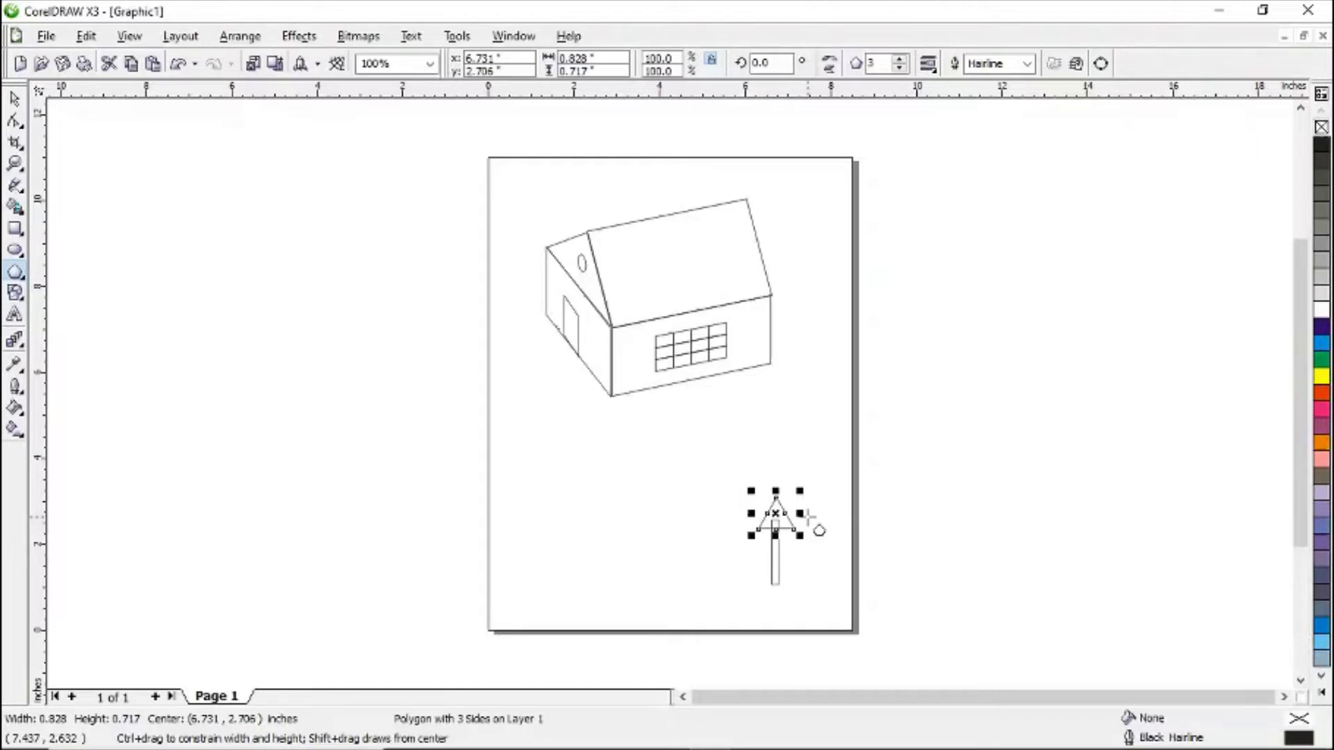
pyautogui.press('space')
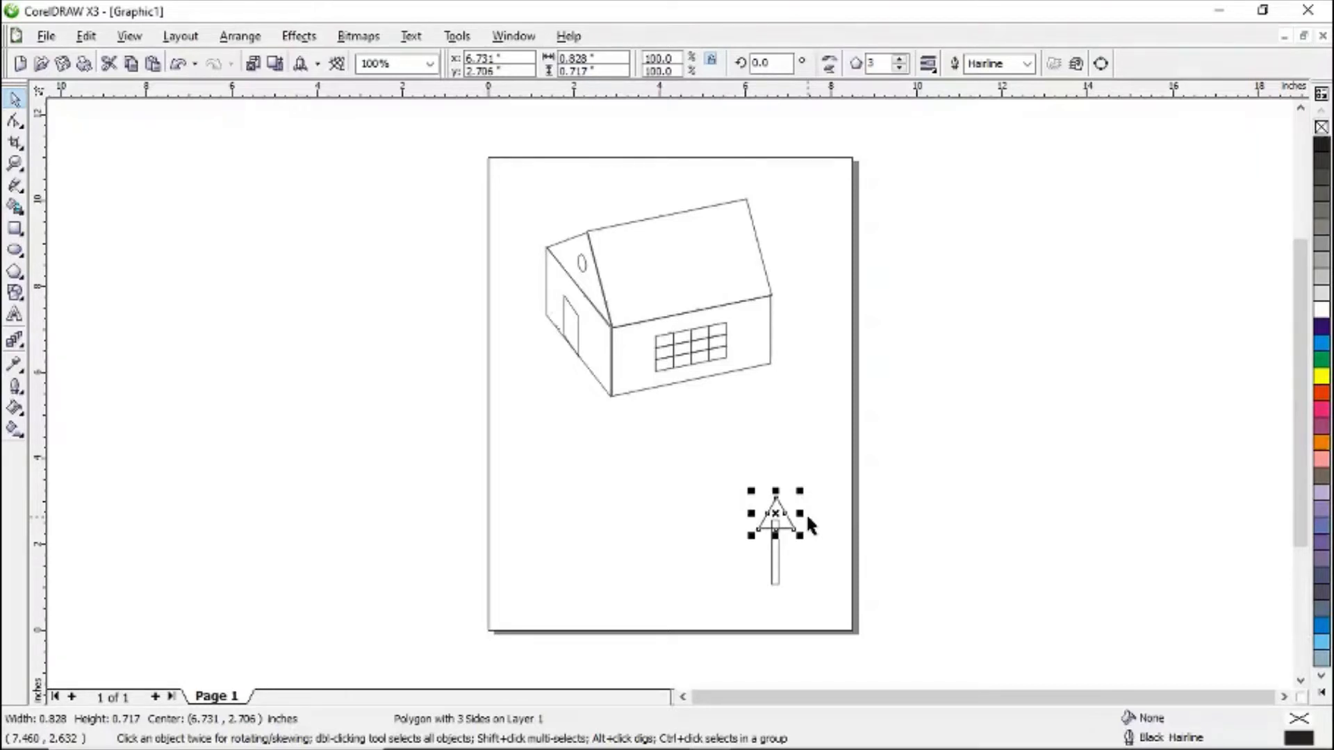
# - Duplicate the triangle repeatedly, nudging each copy upward to stack the pine tree's layered foliage
pyautogui.press('Up')
pyautogui.press('Up')
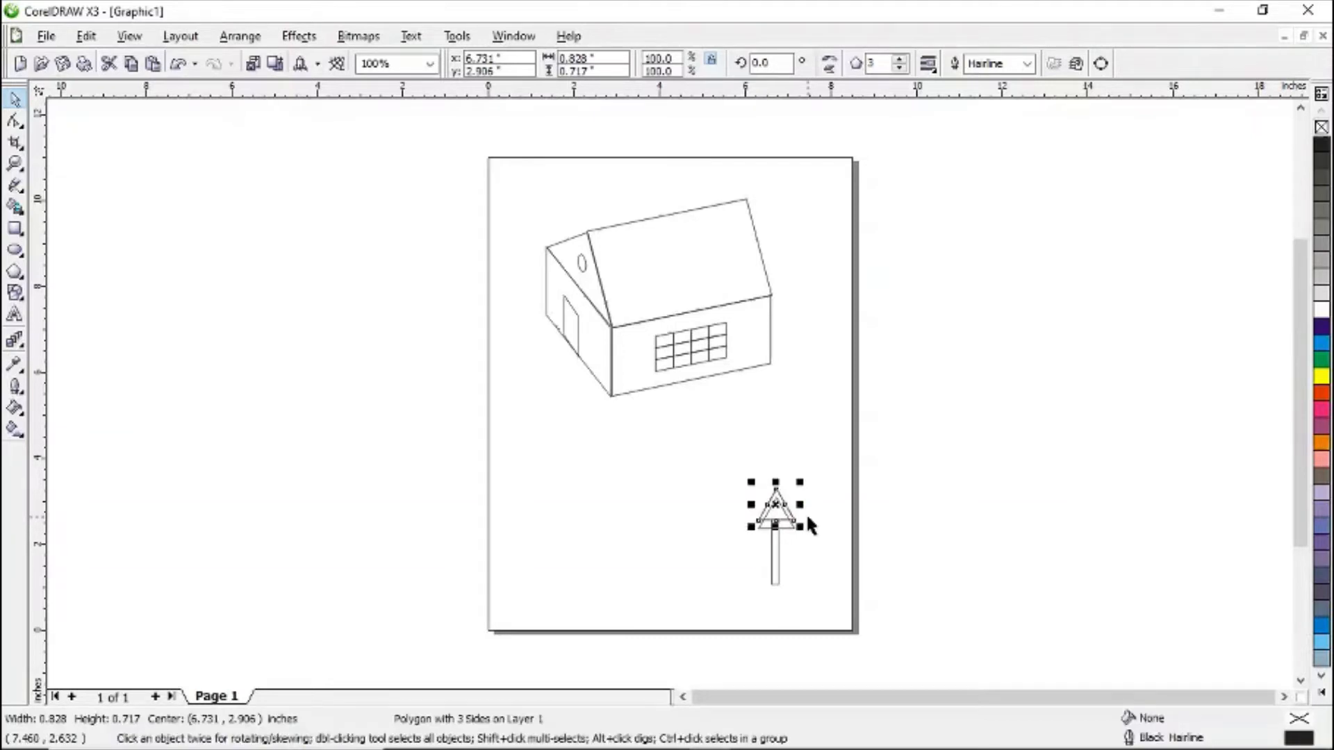
pyautogui.press('Up')
pyautogui.press('Up')
pyautogui.press('Up')
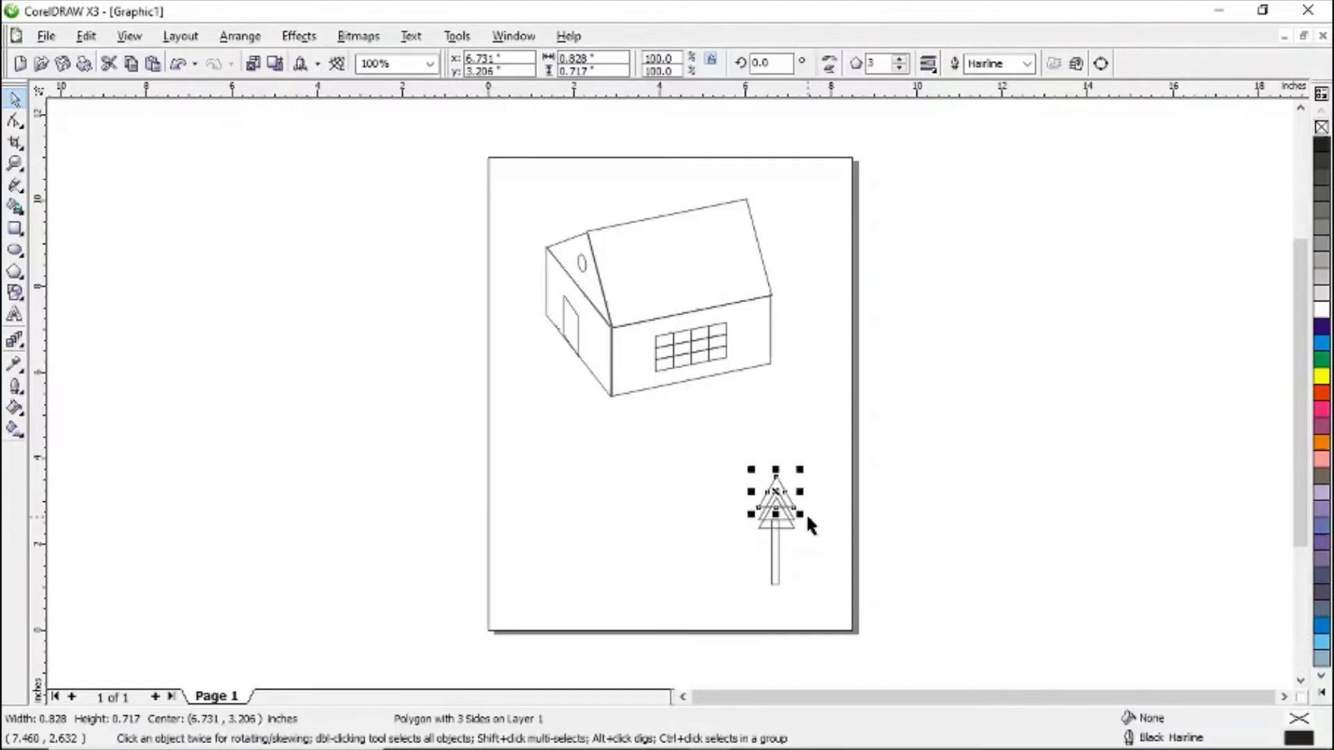
pyautogui.press('Up')
pyautogui.press('Up')
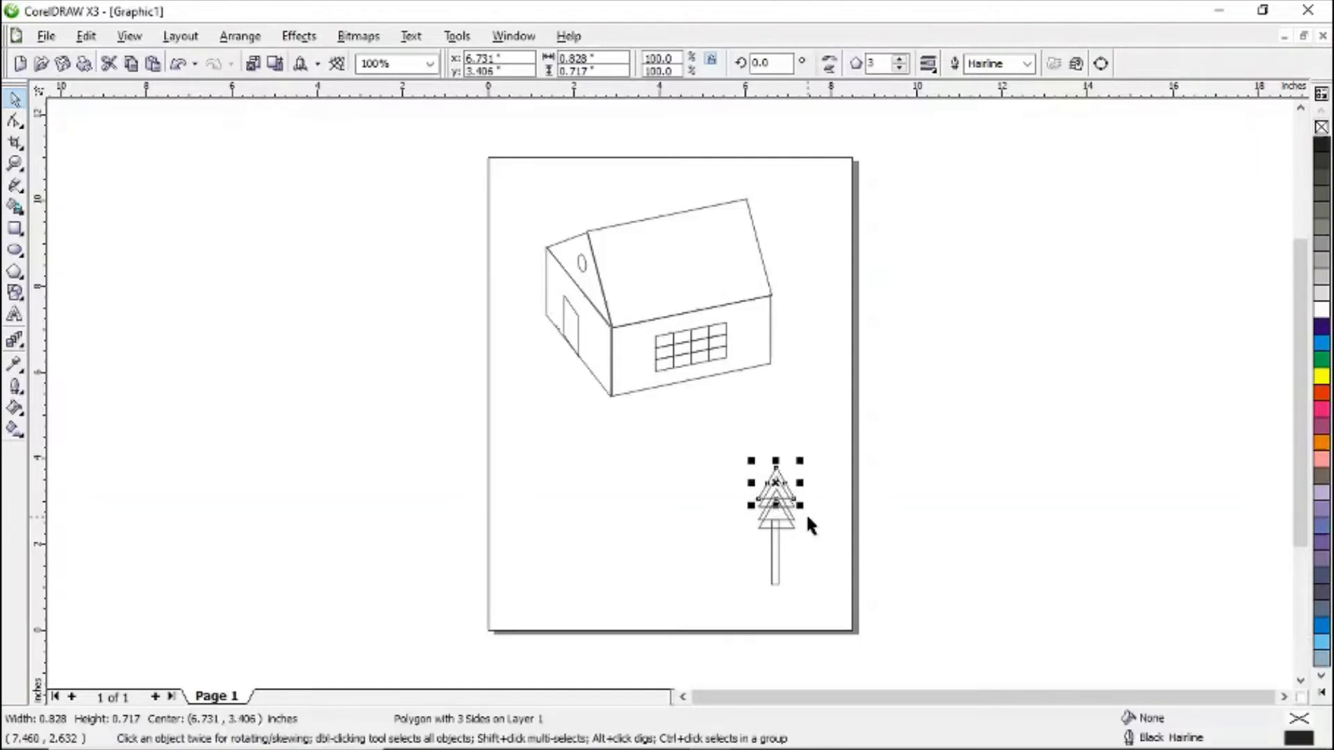
pyautogui.press('KP_Add')
pyautogui.press('Up')
pyautogui.press('Up')
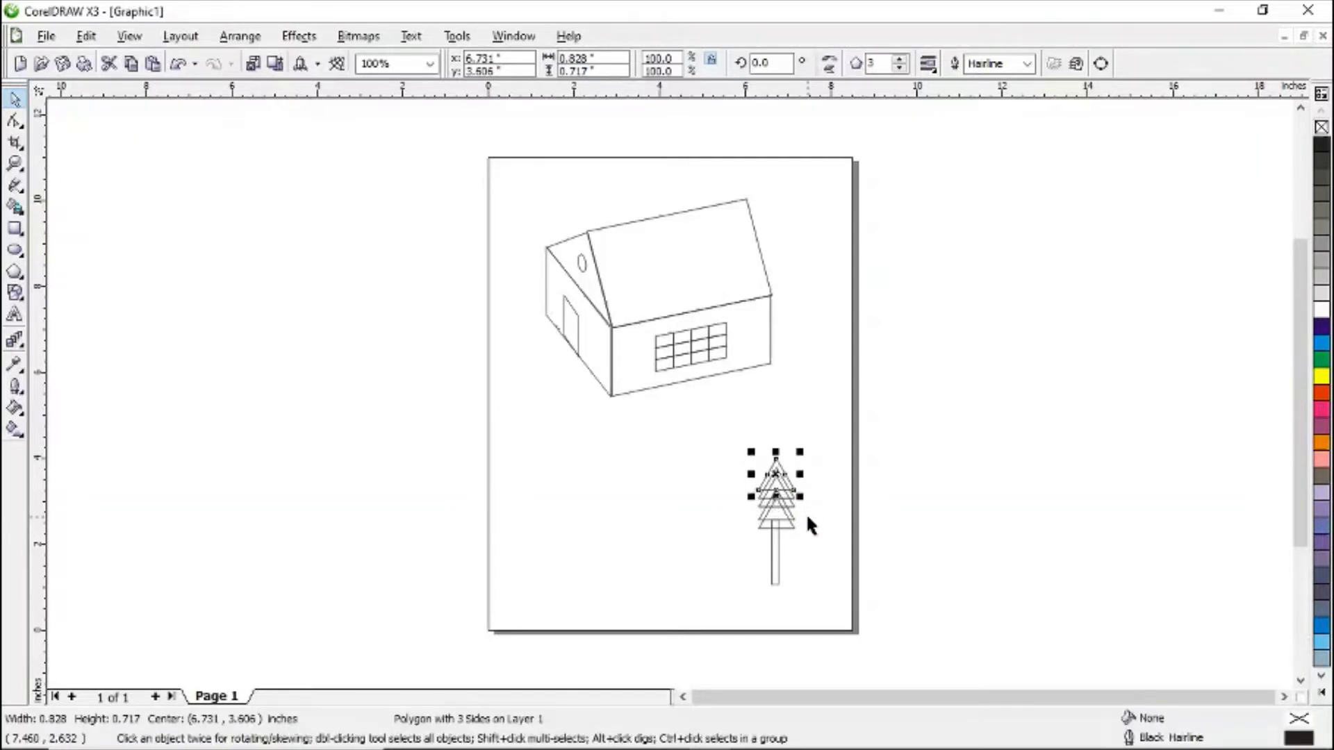
pyautogui.press('Up')
pyautogui.press('KP_Add')
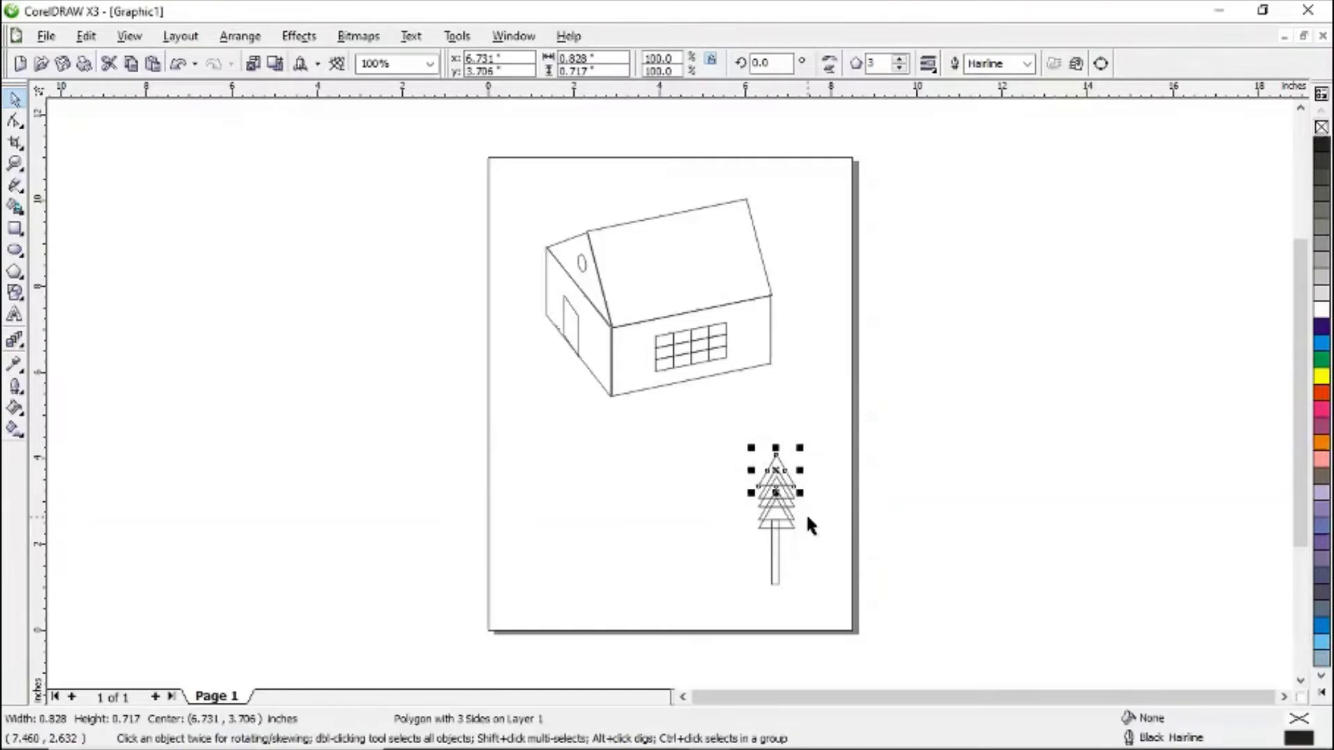
pyautogui.press('Up')
pyautogui.press('KP_Add')
pyautogui.press('Up')
pyautogui.press('Up')
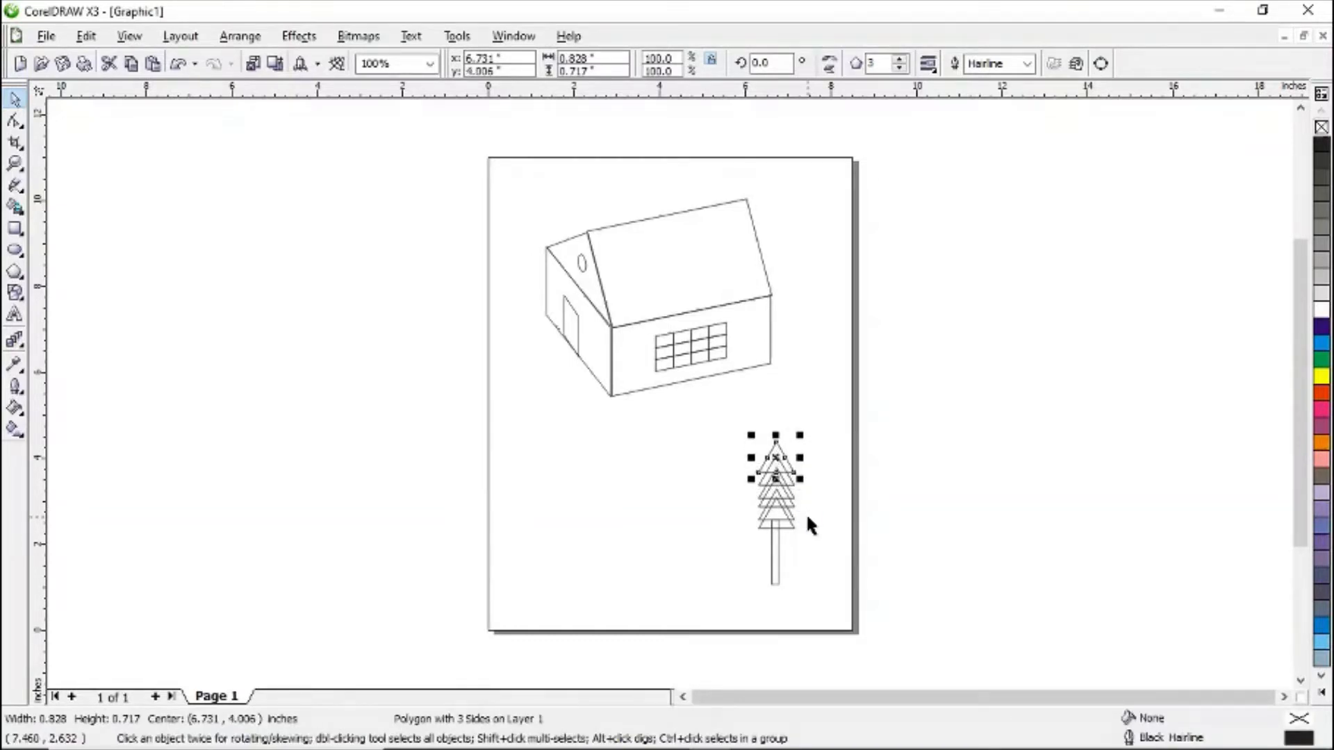
pyautogui.press('KP_Add')
pyautogui.press('Up')
pyautogui.press('Up')
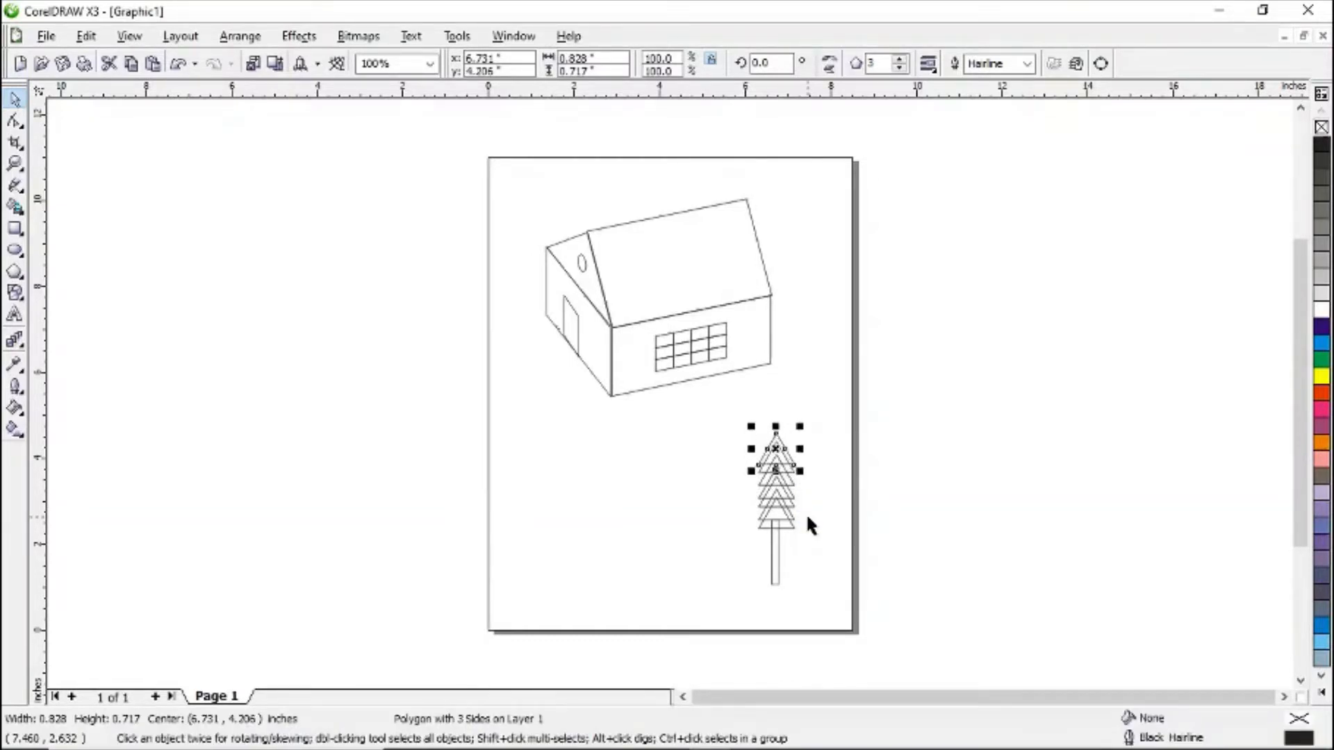
pyautogui.press('KP_Add')
pyautogui.press('Up')
pyautogui.press('Up')
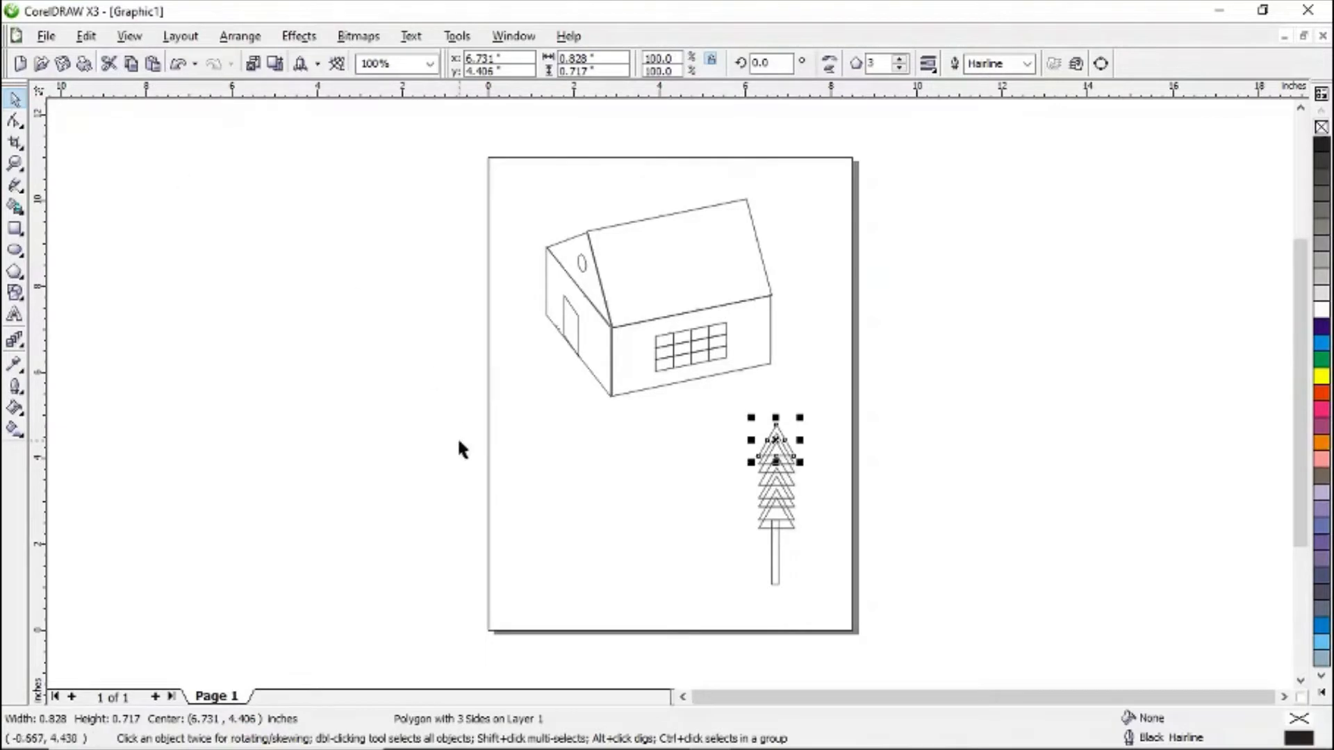
pyautogui.click(562, 517)
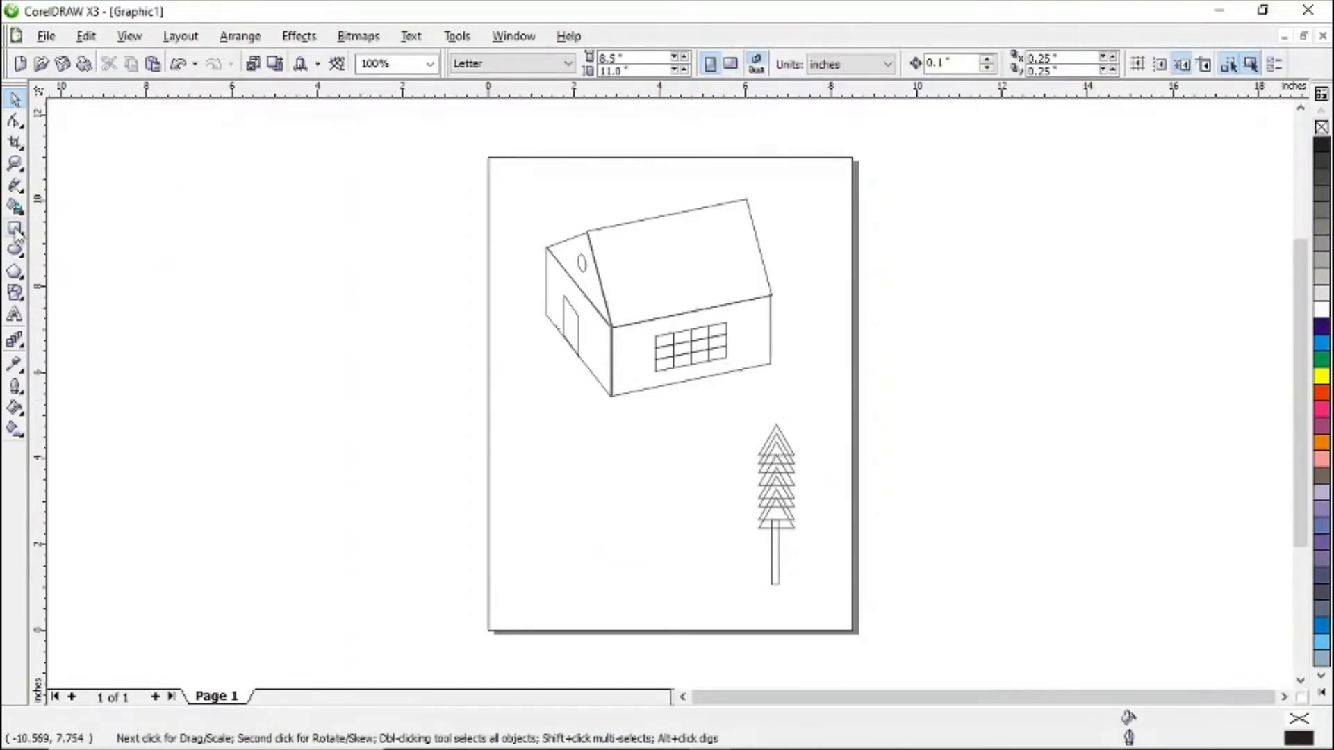
# - Draw a small ellipse about 0.5 by 0.62 inches near the page's upper-left corner, then deselect it
pyautogui.click(16, 251)
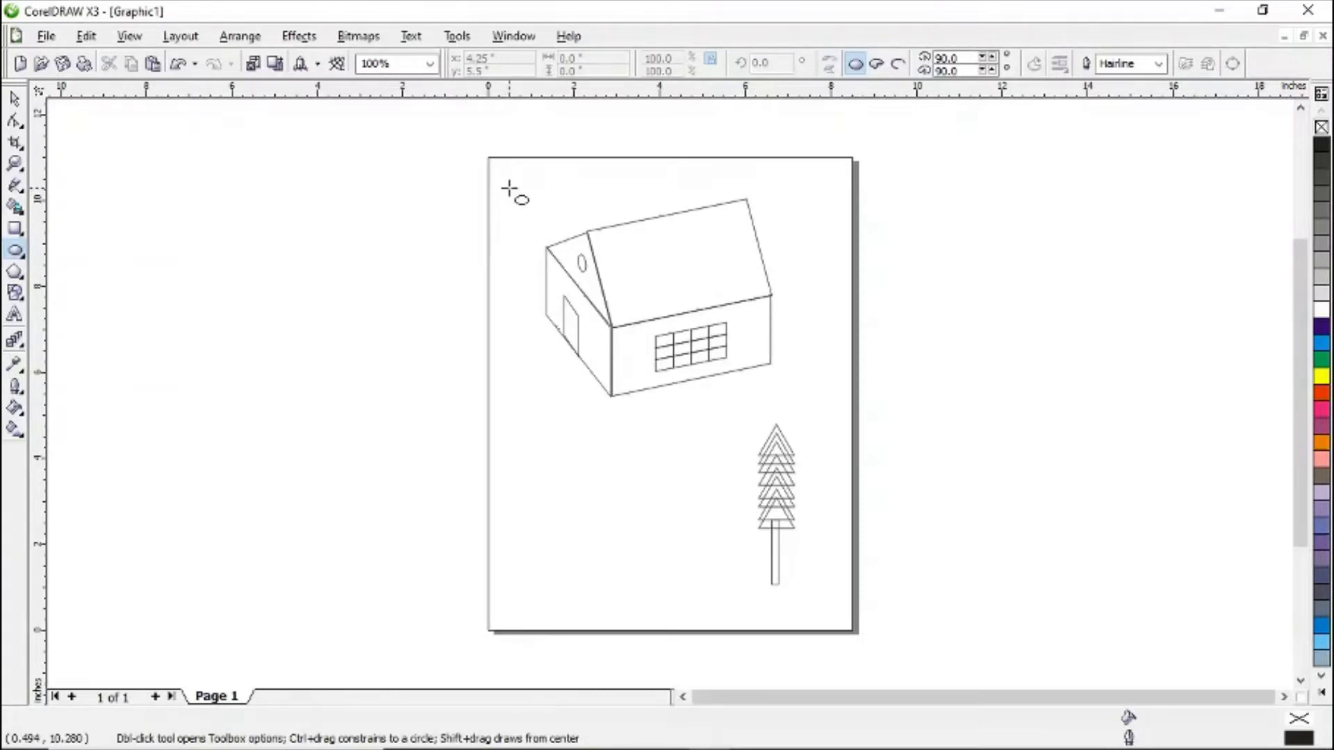
pyautogui.moveTo(513, 184); pyautogui.dragTo(535, 212)
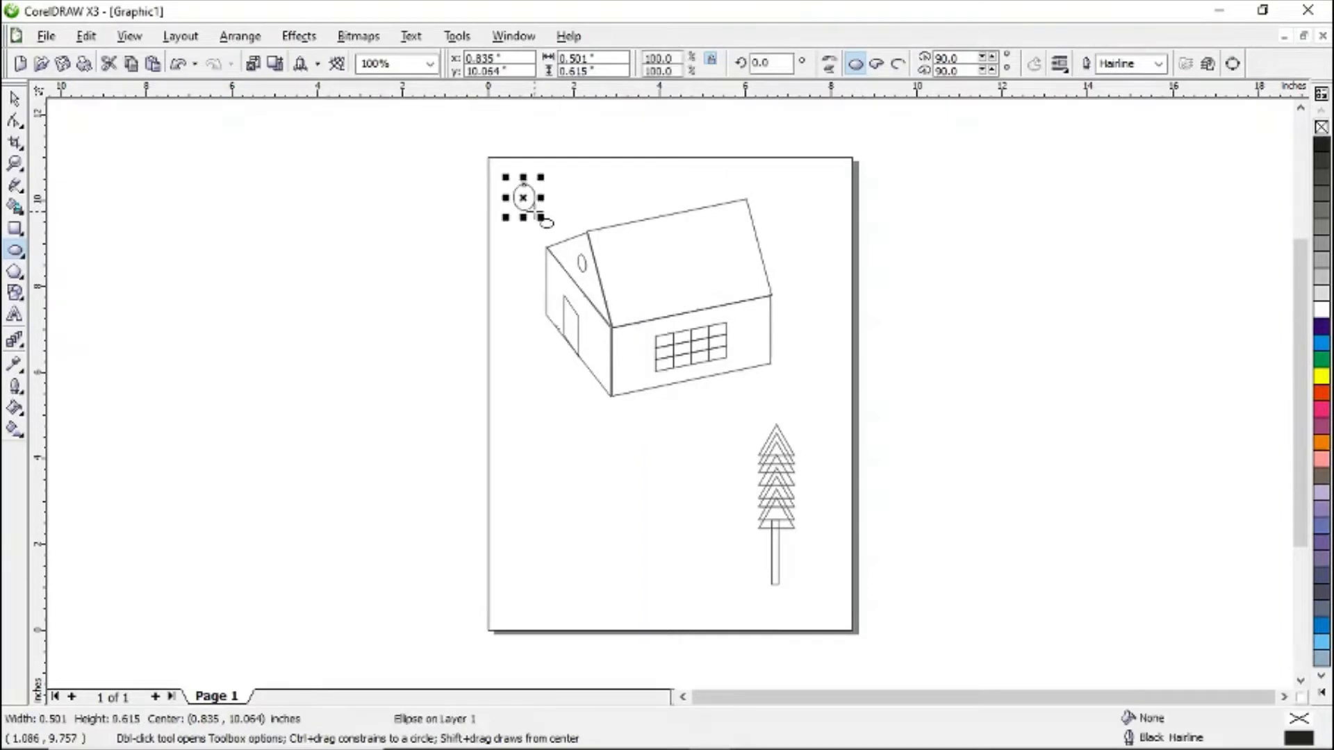
pyautogui.click(15, 100)
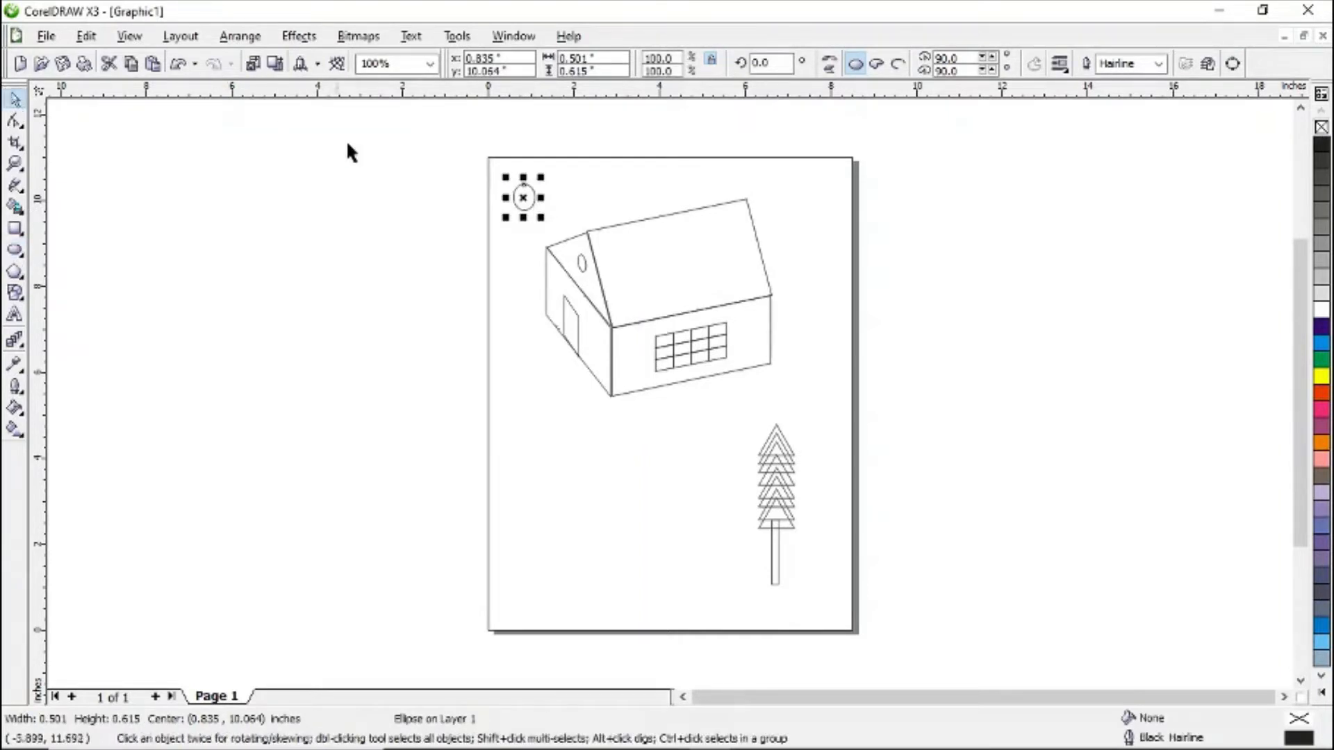
pyautogui.click(539, 359)
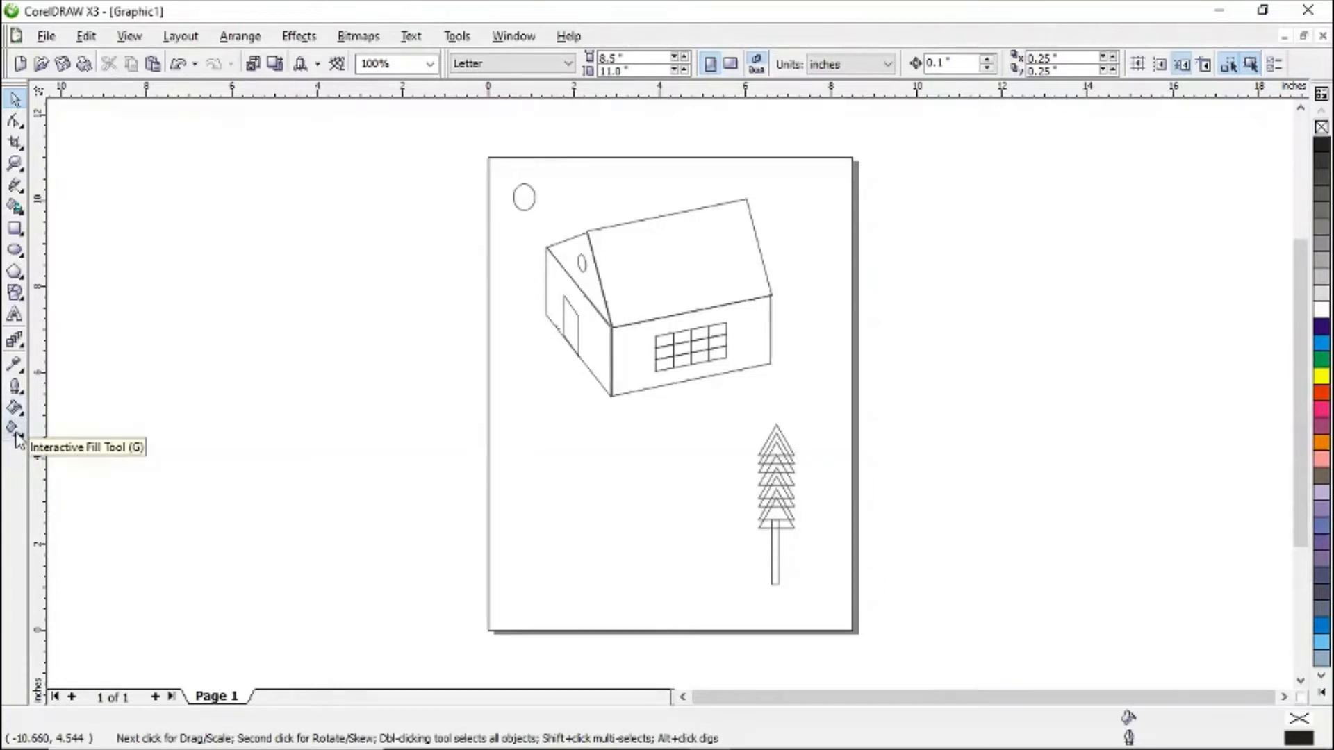
# - Fill the house's side wall with a green kaleidoscope bitmap pattern using the Interactive Fill tool
pyautogui.click(16, 438)
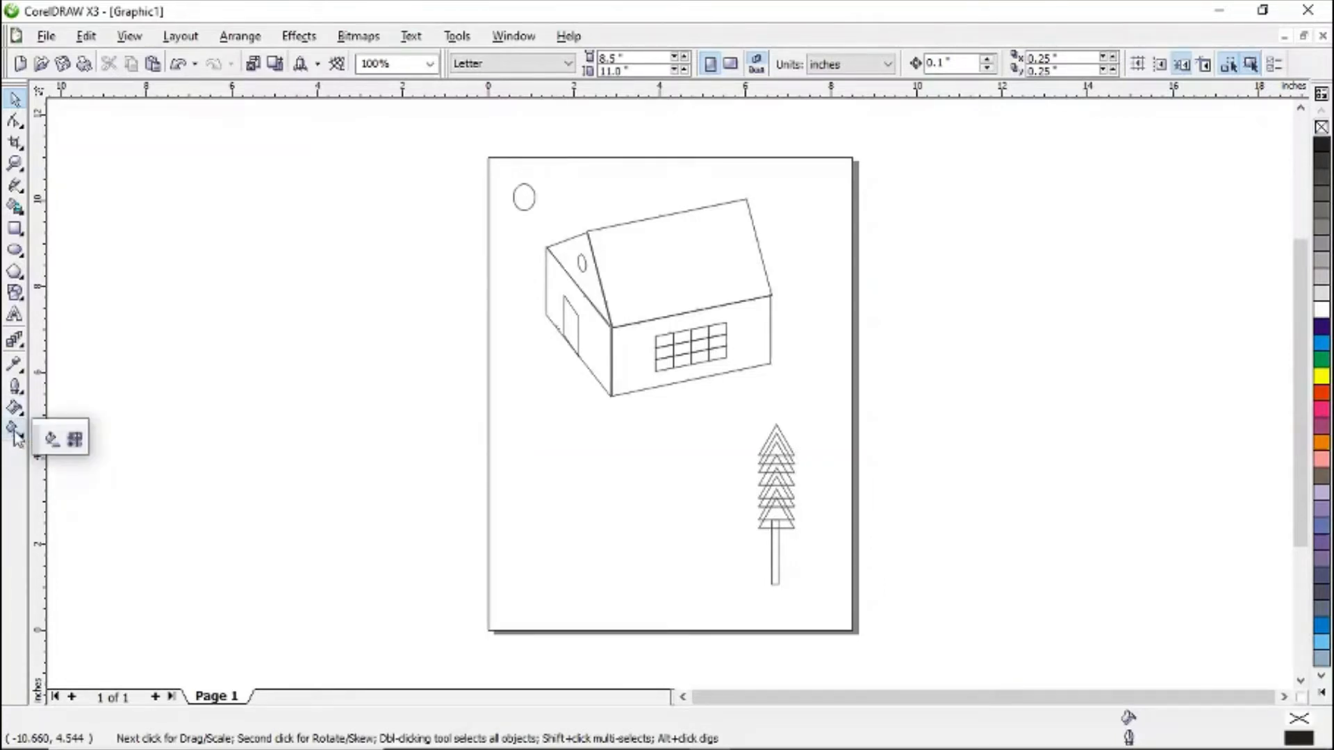
pyautogui.click(16, 433)
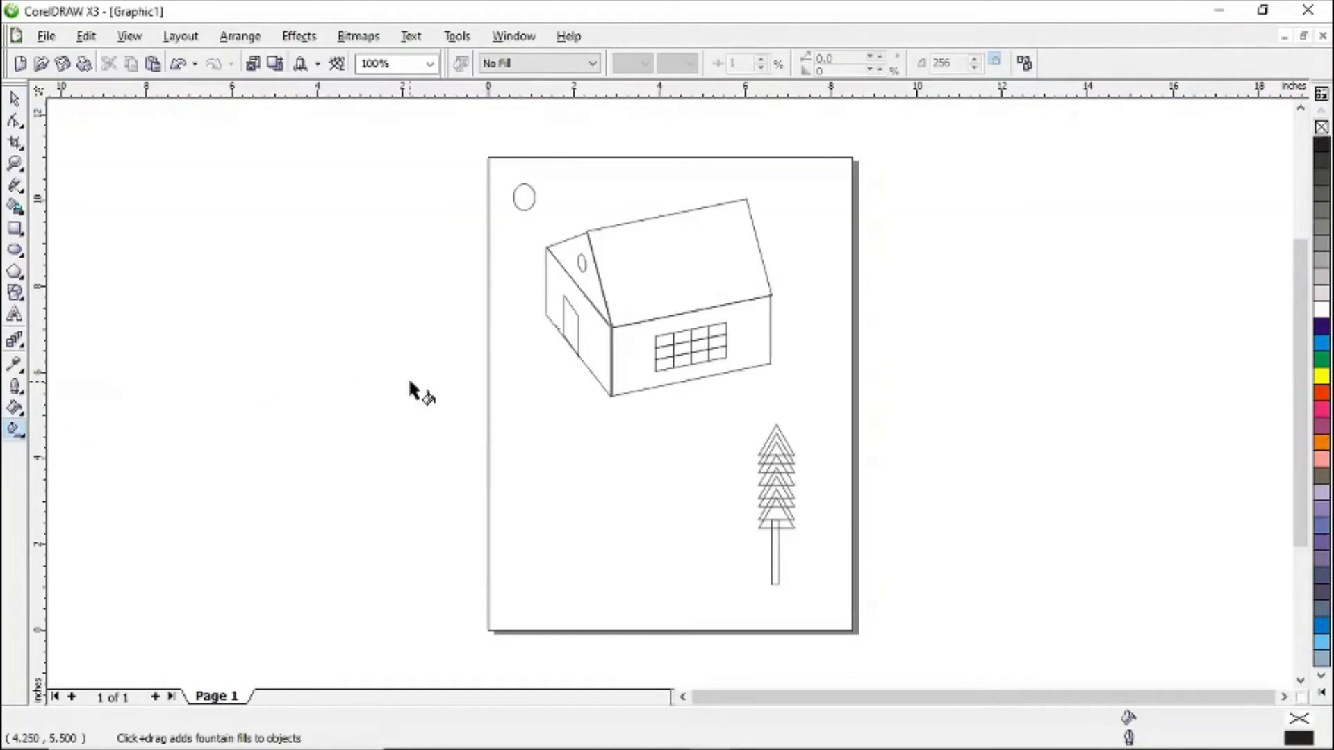
pyautogui.click(597, 332)
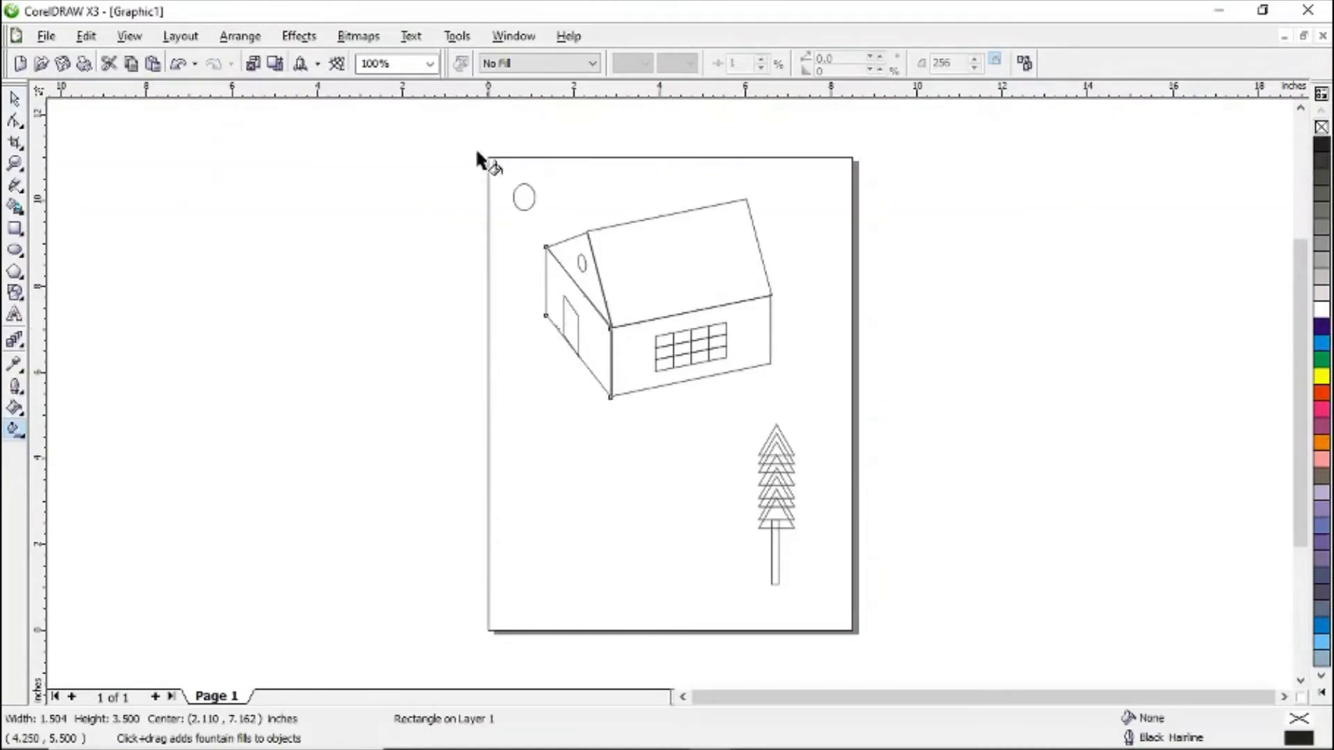
pyautogui.click(591, 66)
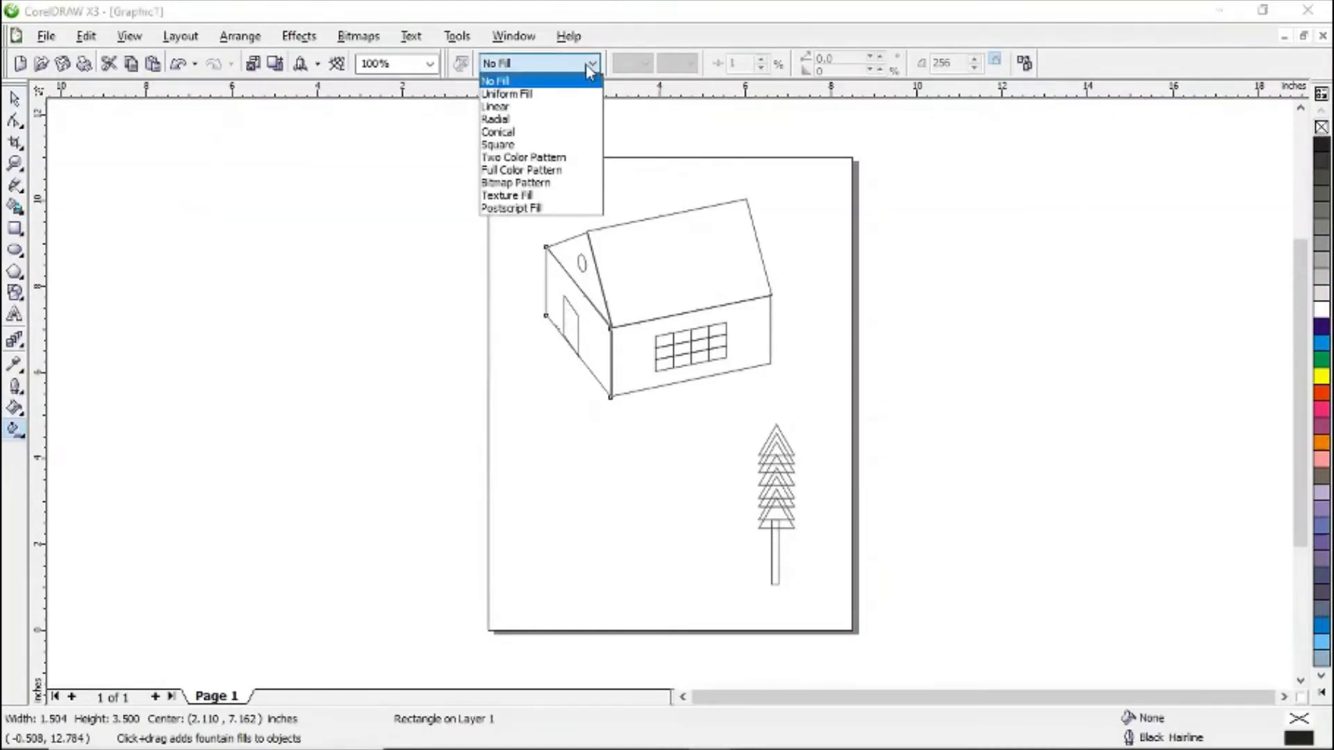
pyautogui.click(542, 184)
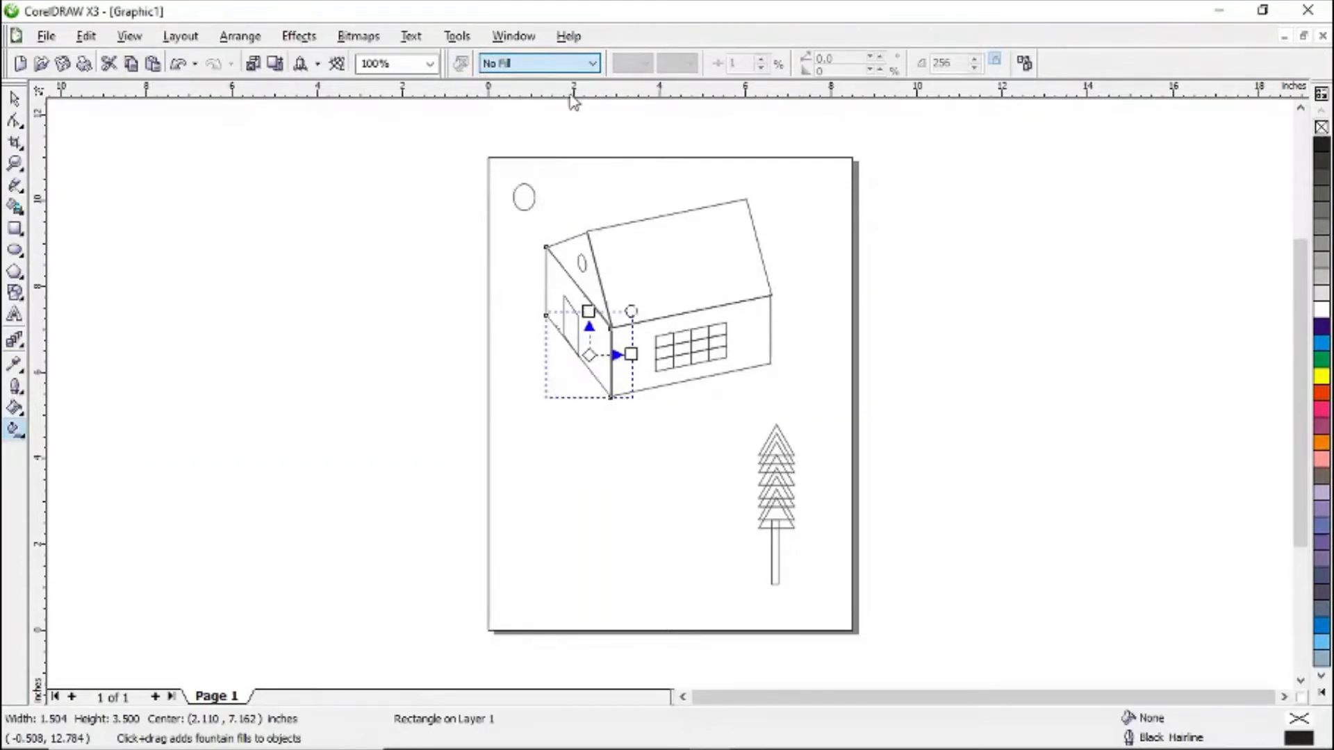
pyautogui.click(644, 65)
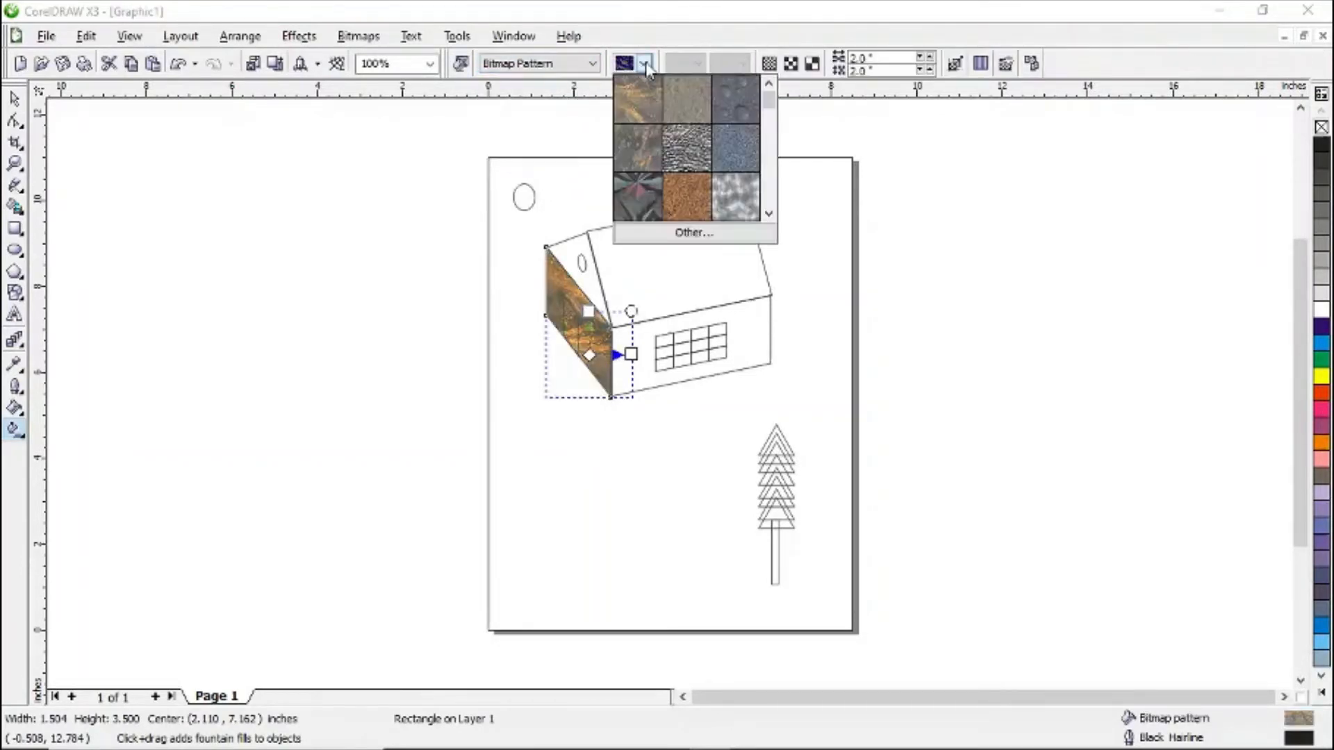
pyautogui.scroll(-2, 749, 119)
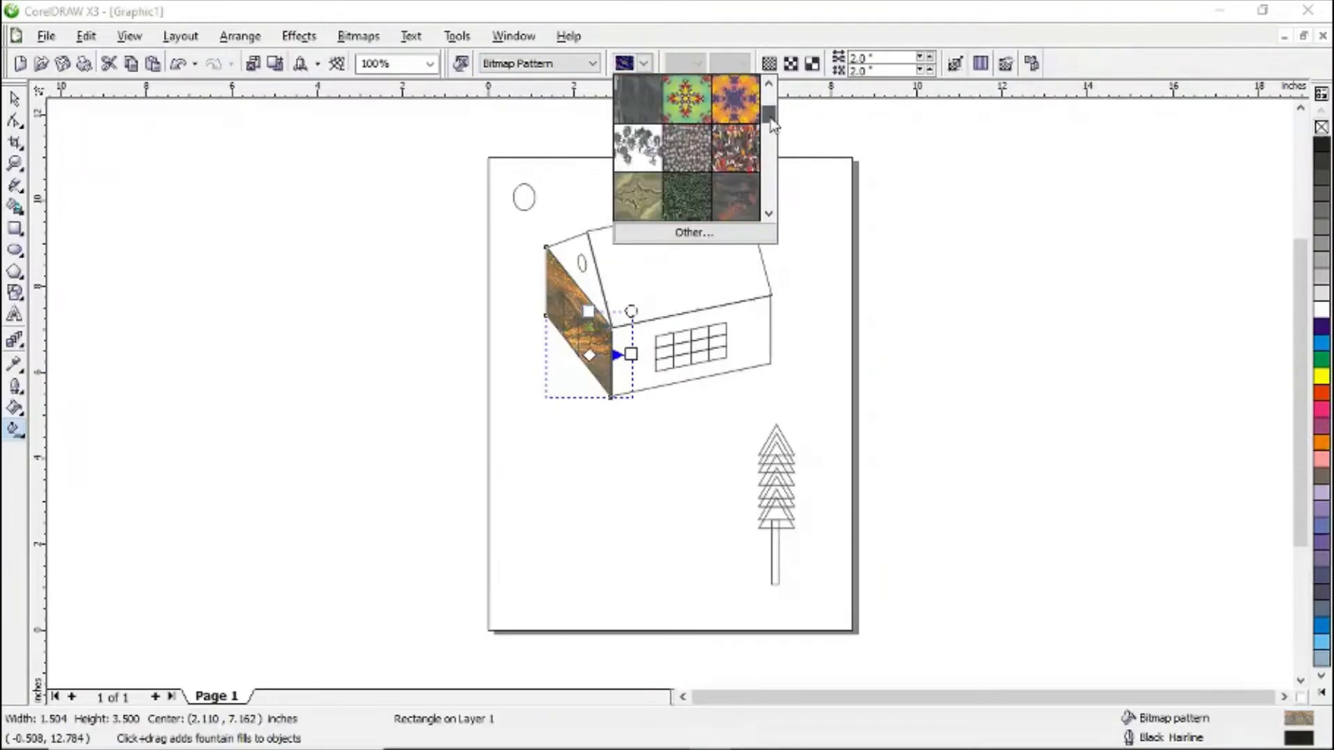
pyautogui.click(706, 101)
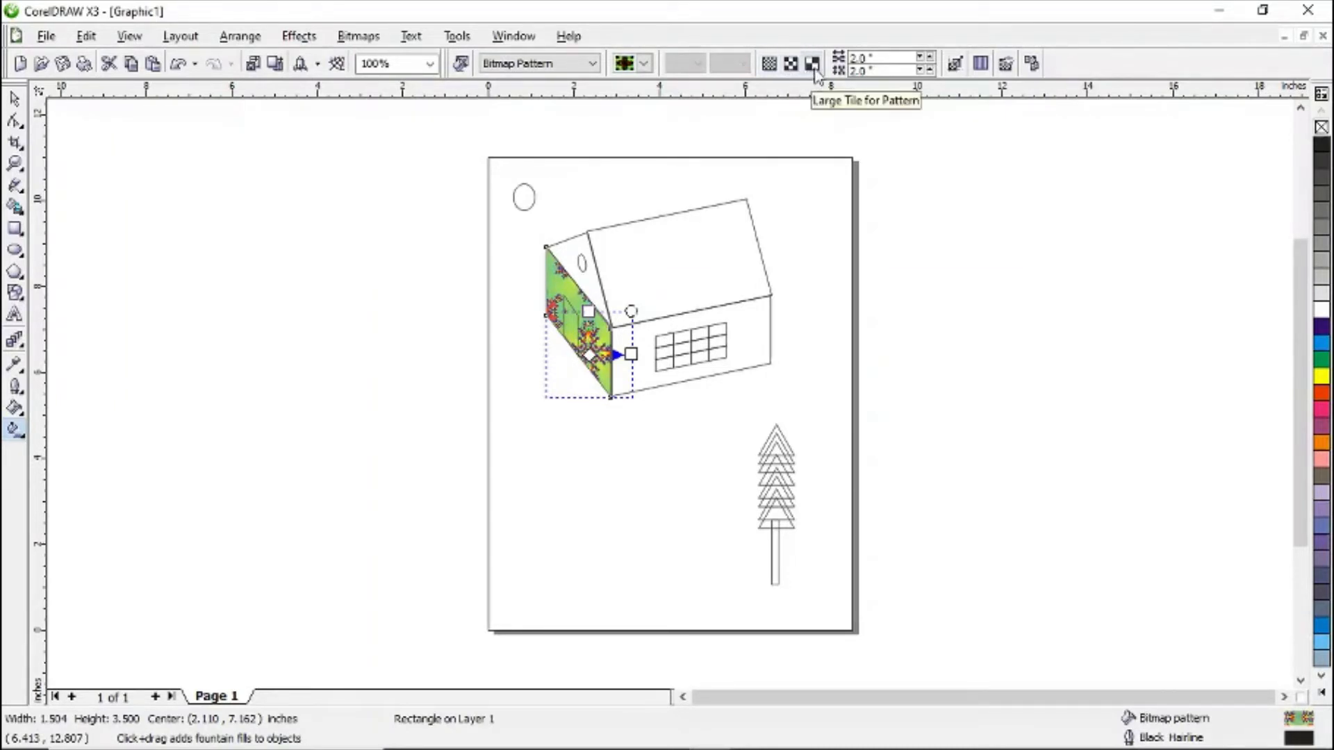
# - Switch the side wall's pattern to small tiles and resize the tile to about 0.256 by 0.705 inches
pyautogui.click(769, 65)
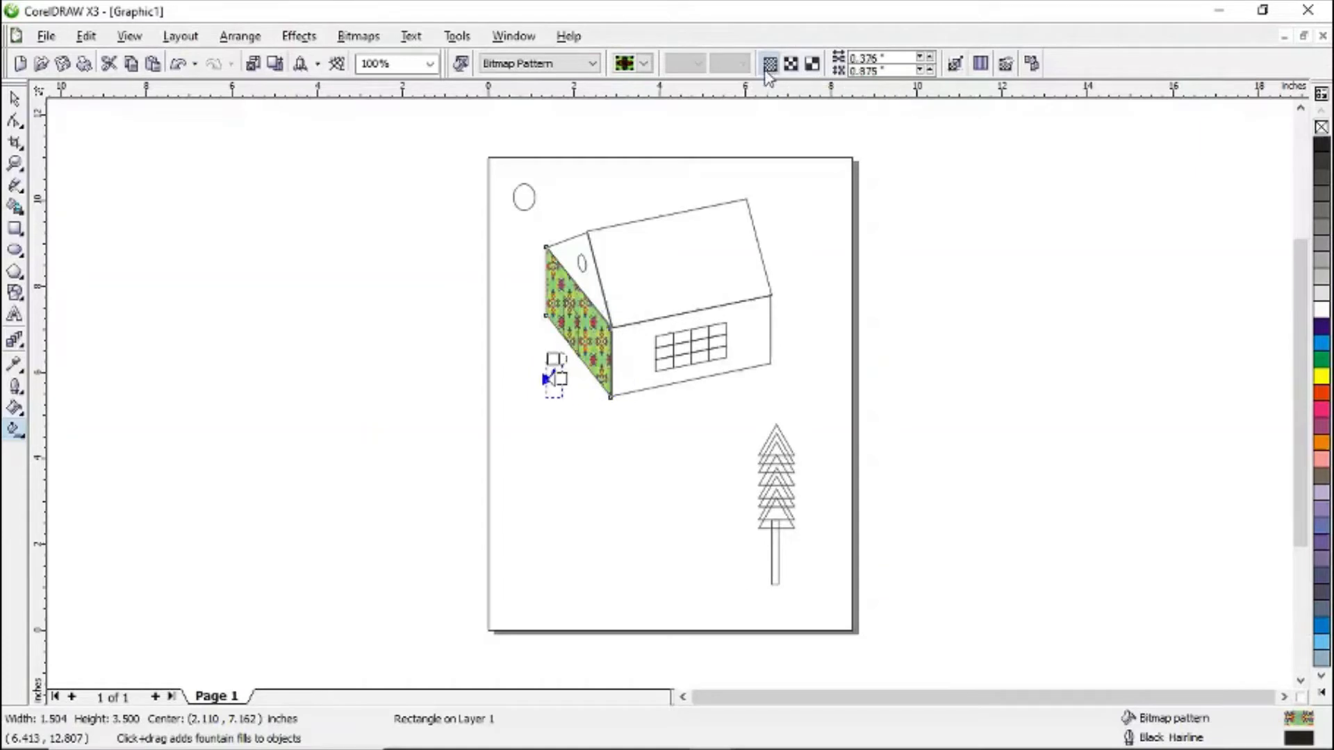
pyautogui.click(929, 58)
pyautogui.click(928, 65)
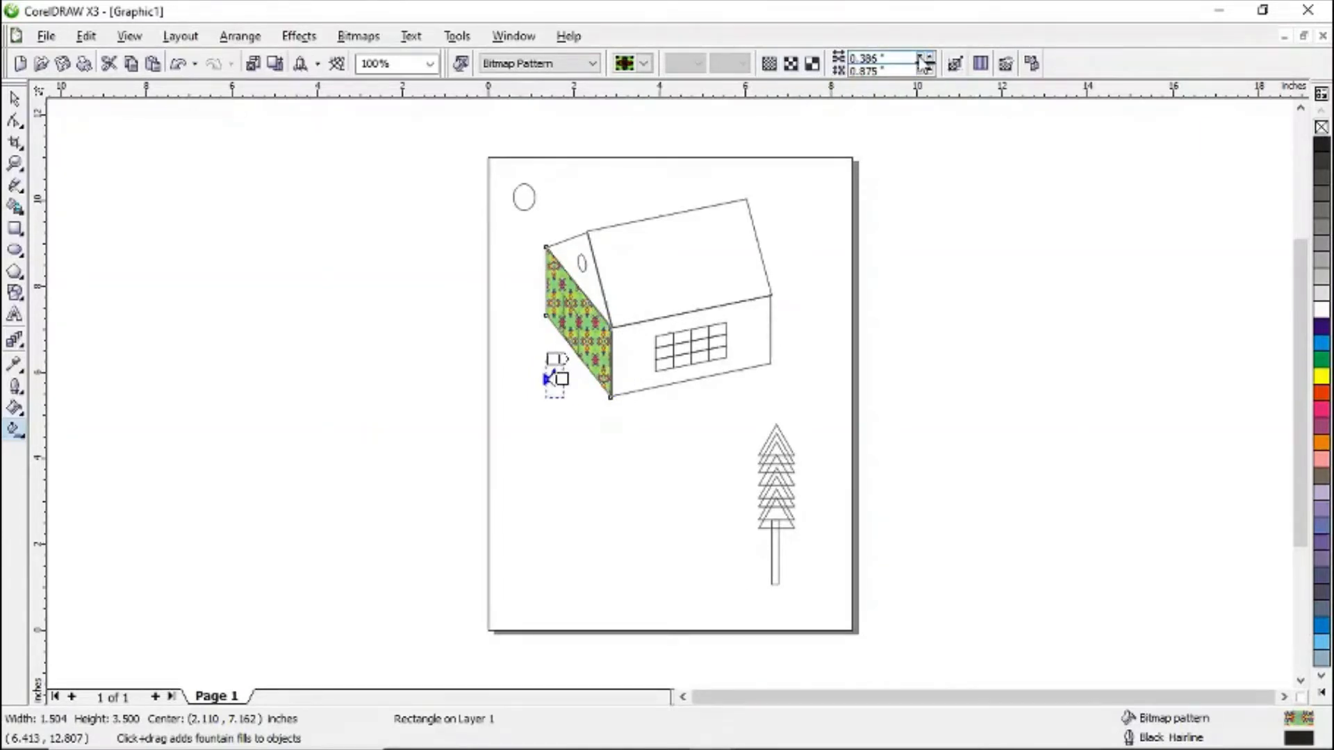
pyautogui.click(927, 65)
pyautogui.click(927, 65)
pyautogui.click(928, 65)
pyautogui.click(924, 64)
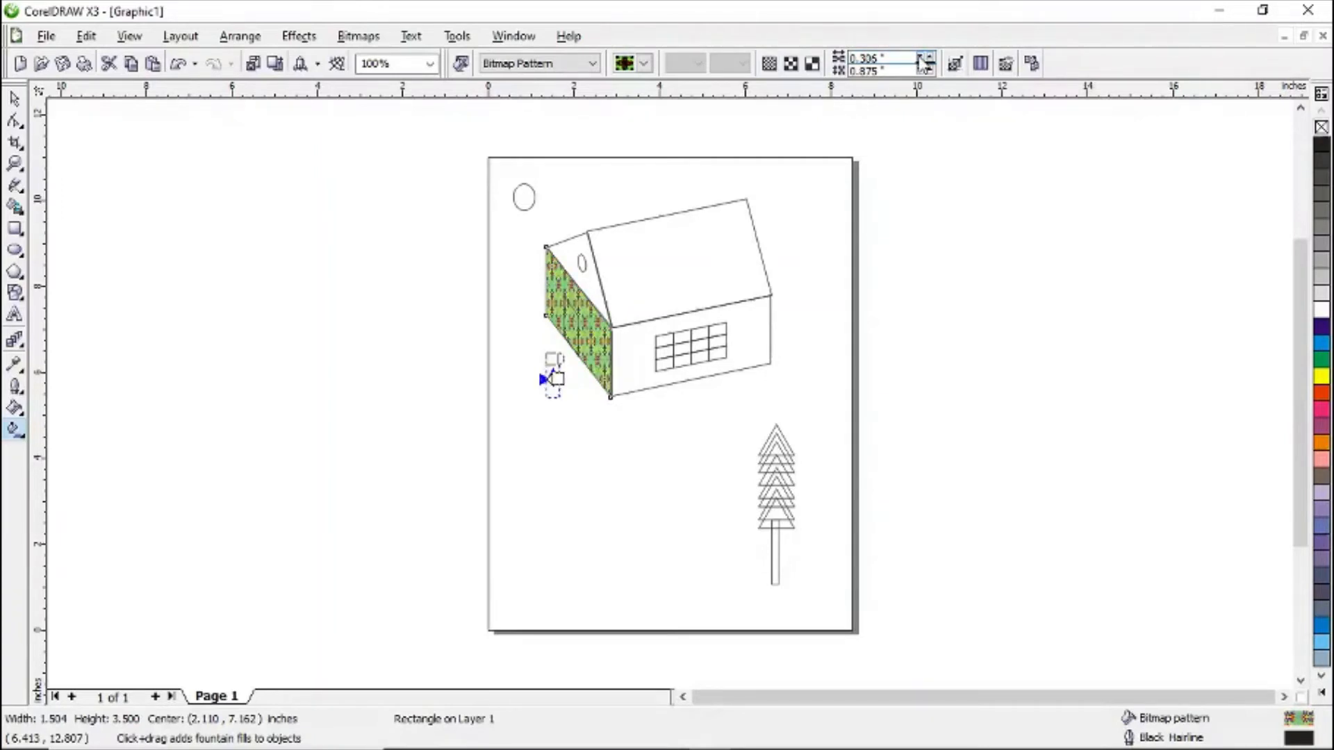
pyautogui.click(924, 64)
pyautogui.click(923, 64)
pyautogui.click(919, 70)
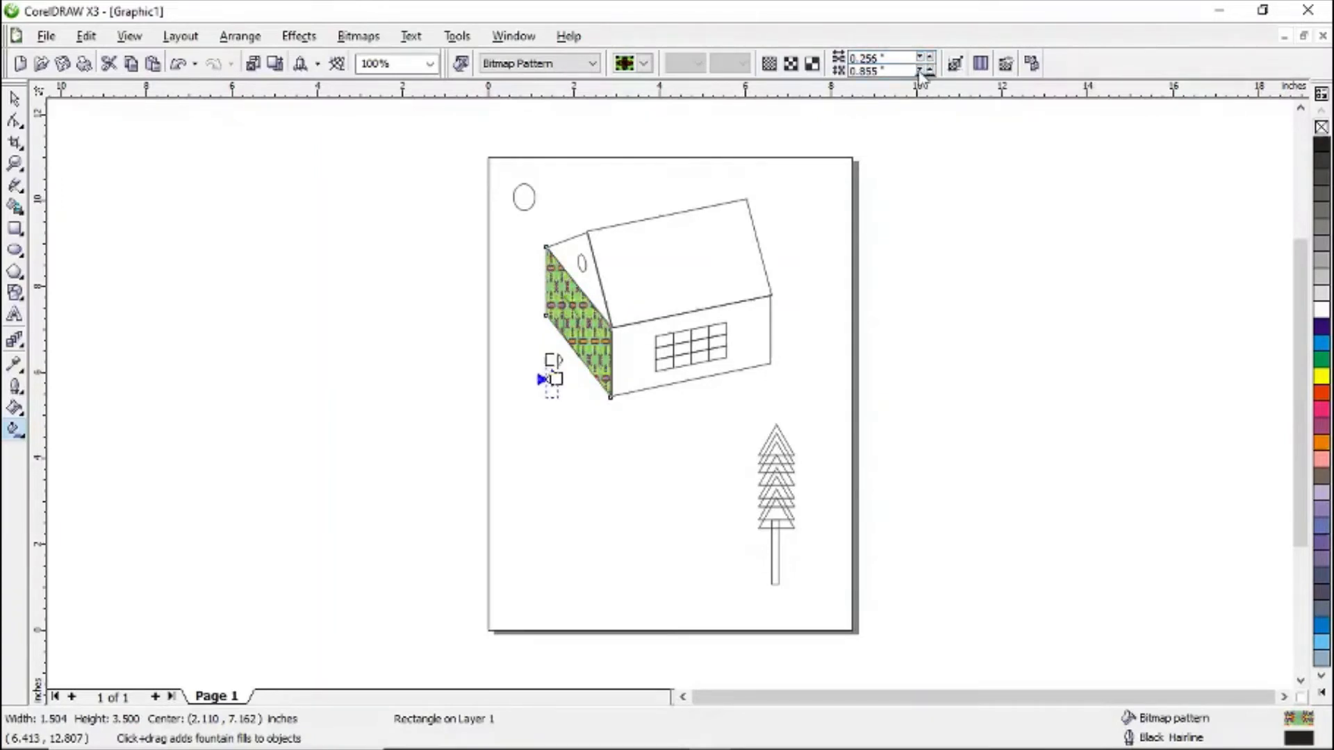
pyautogui.click(919, 71)
pyautogui.click(919, 70)
pyautogui.click(919, 71)
pyautogui.click(919, 71)
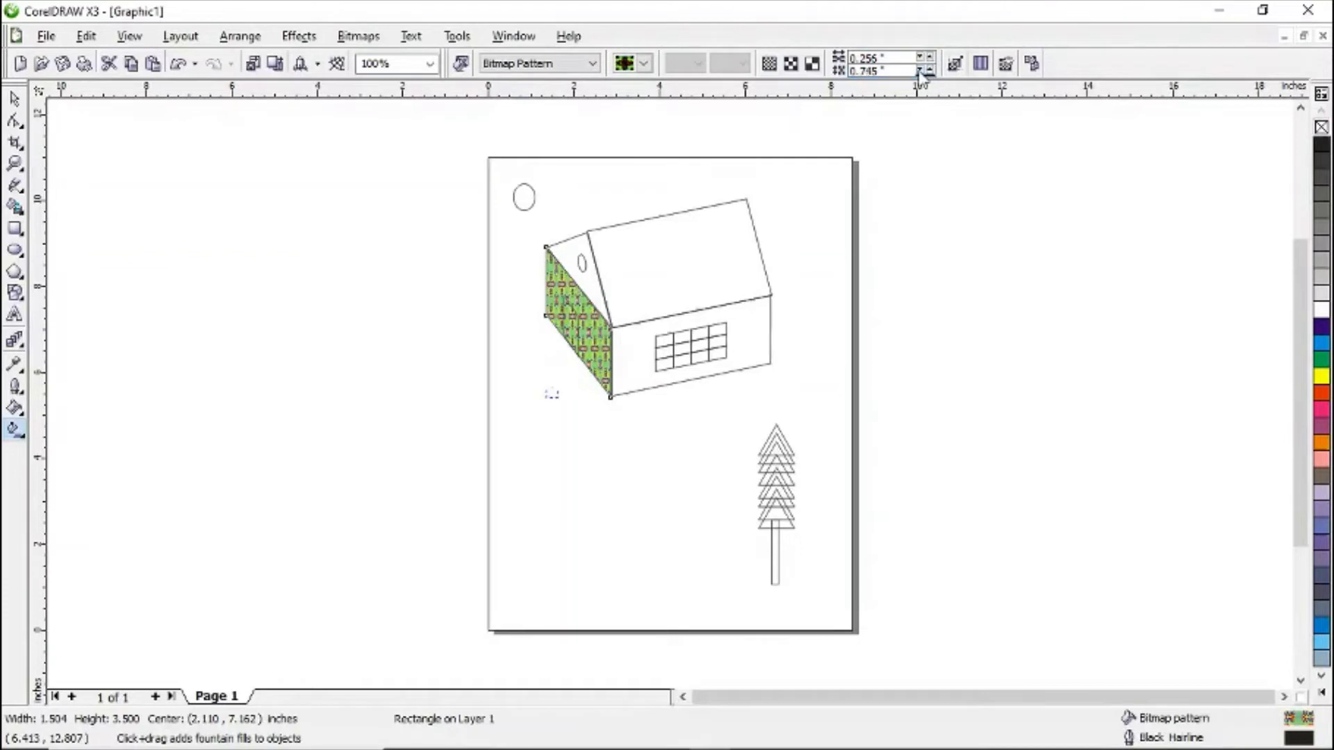
pyautogui.click(919, 71)
pyautogui.click(919, 71)
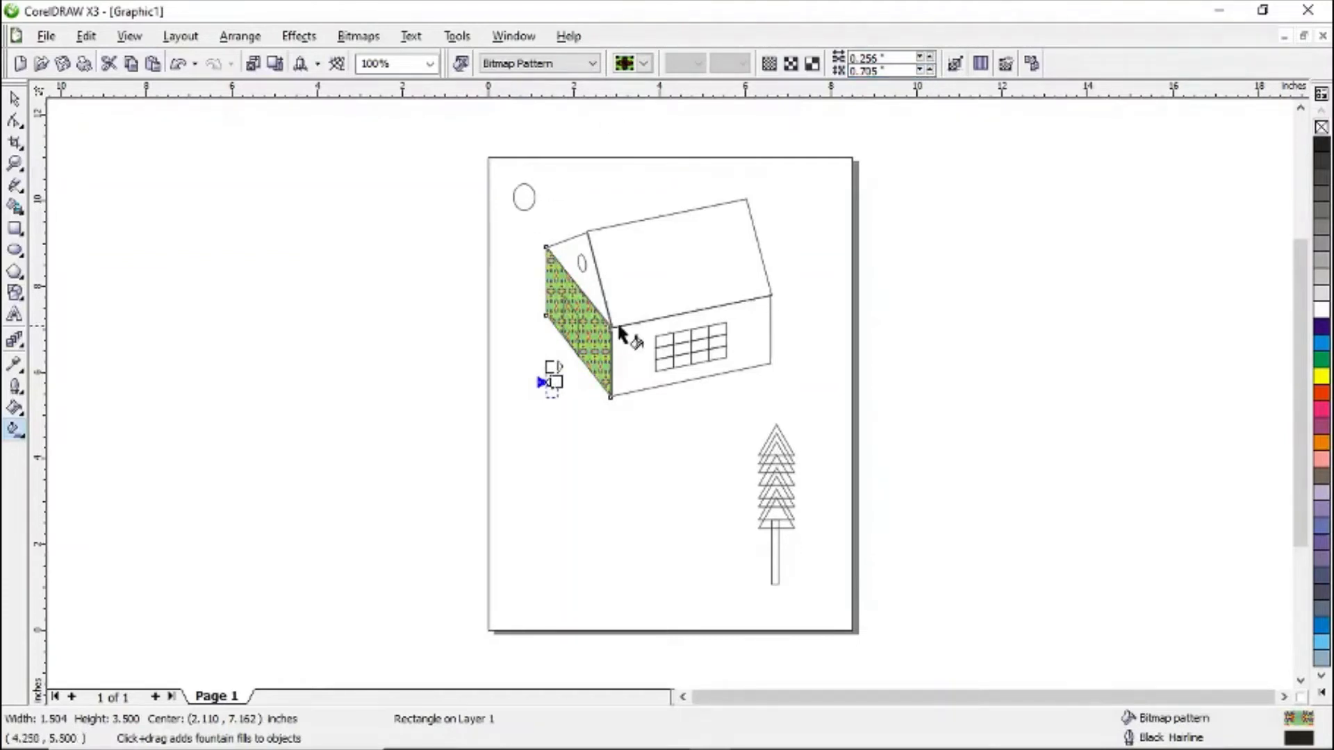
# - Fill the front wall with the same green kaleidoscope bitmap pattern
pyautogui.click(634, 345)
pyautogui.click(596, 64)
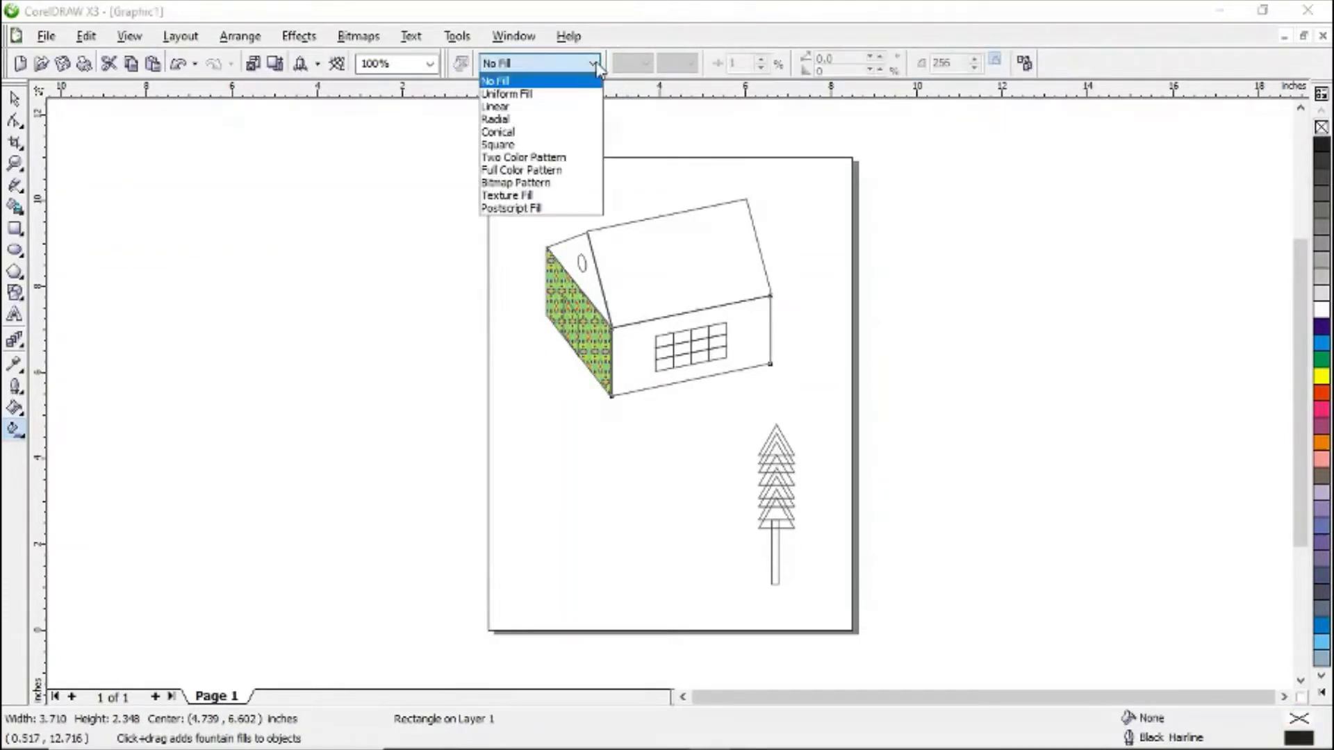
pyautogui.click(542, 180)
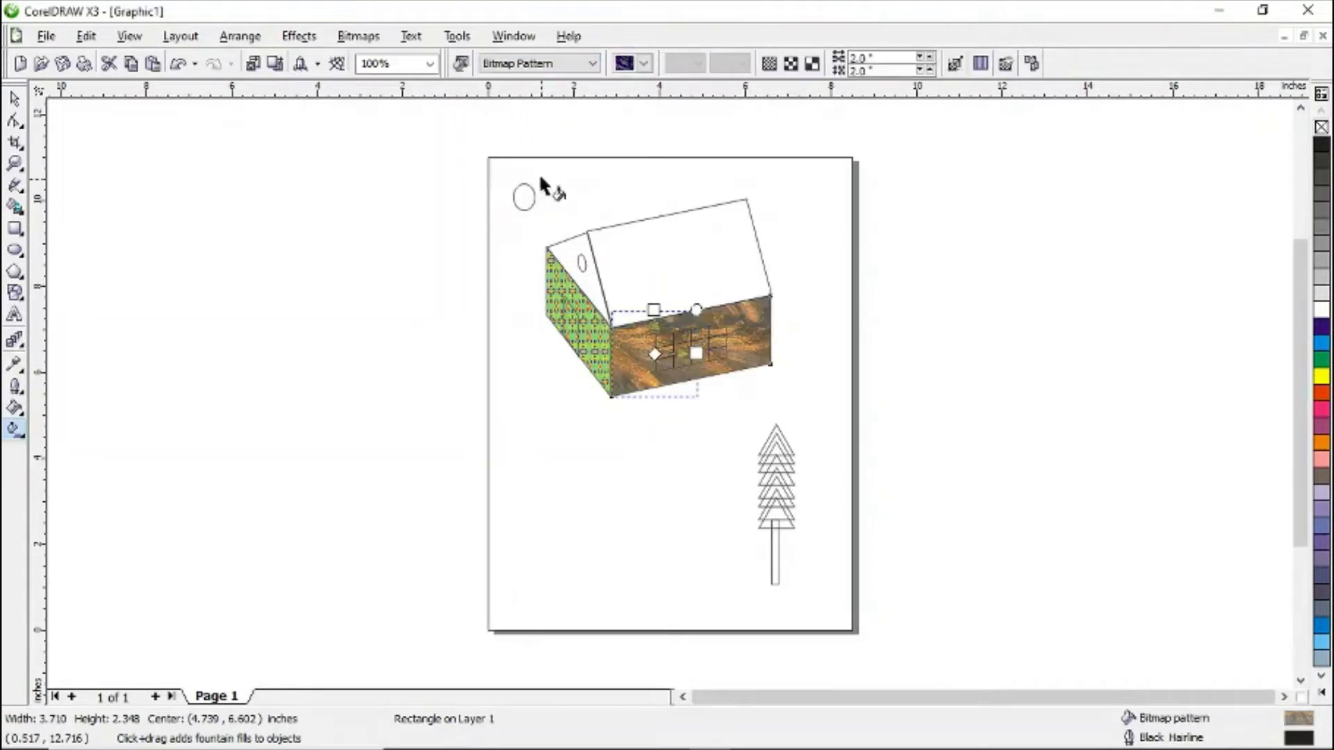
pyautogui.click(644, 63)
pyautogui.scroll(-3, 768, 139)
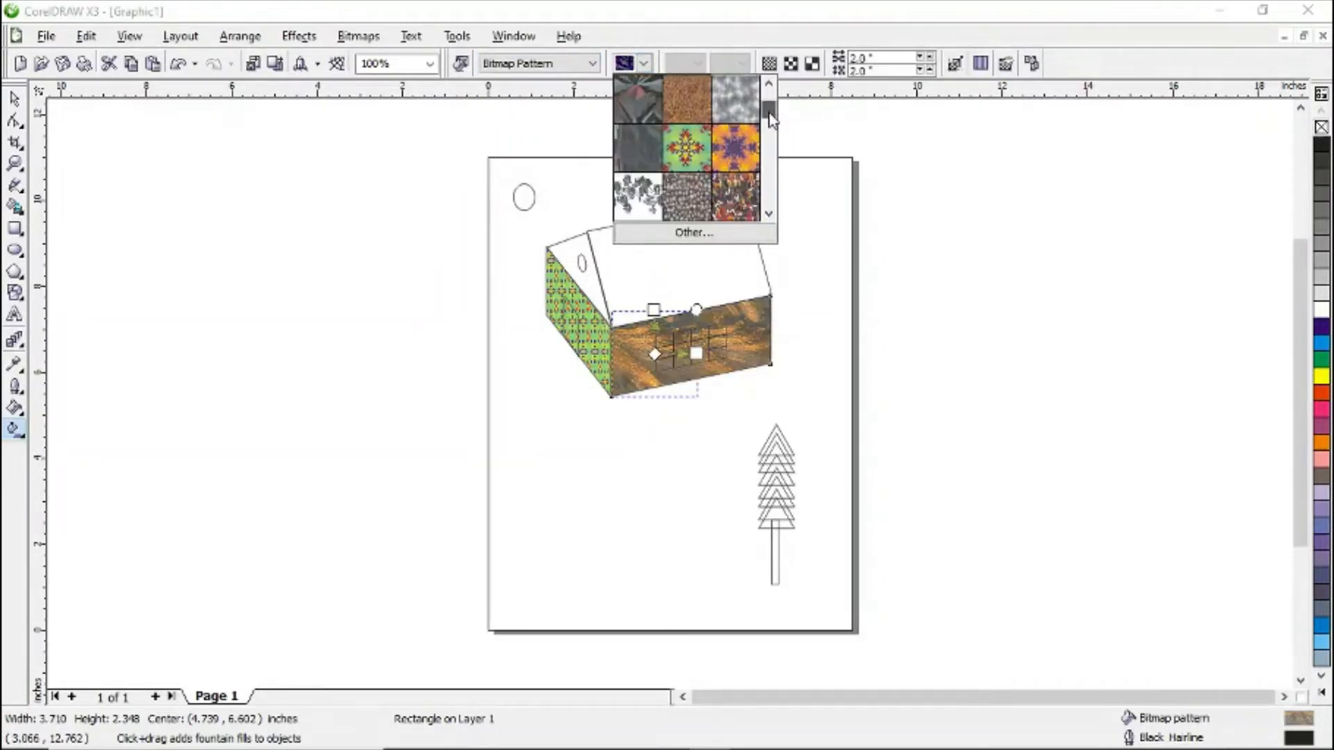
pyautogui.click(677, 153)
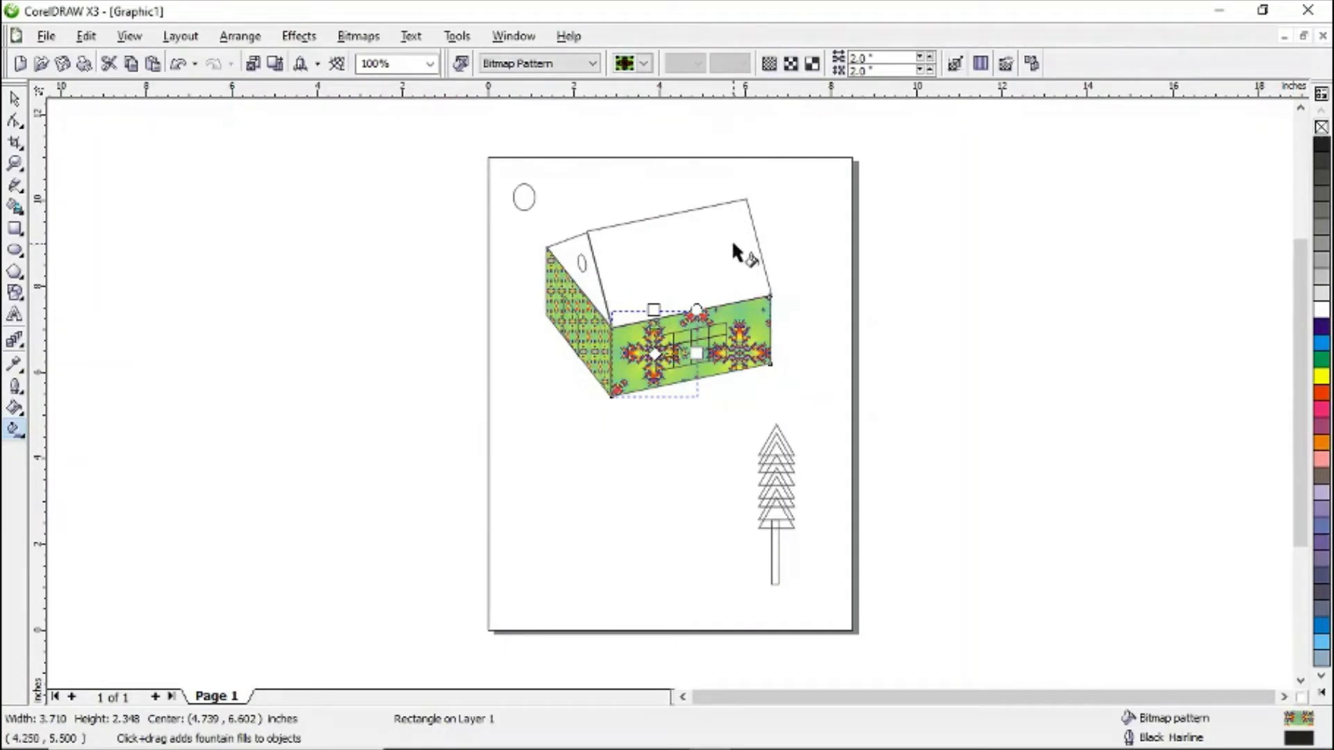
# - Switch the front wall's pattern to small tiles and resize the tile to about 0.728 by 0.427 inches
pyautogui.click(769, 63)
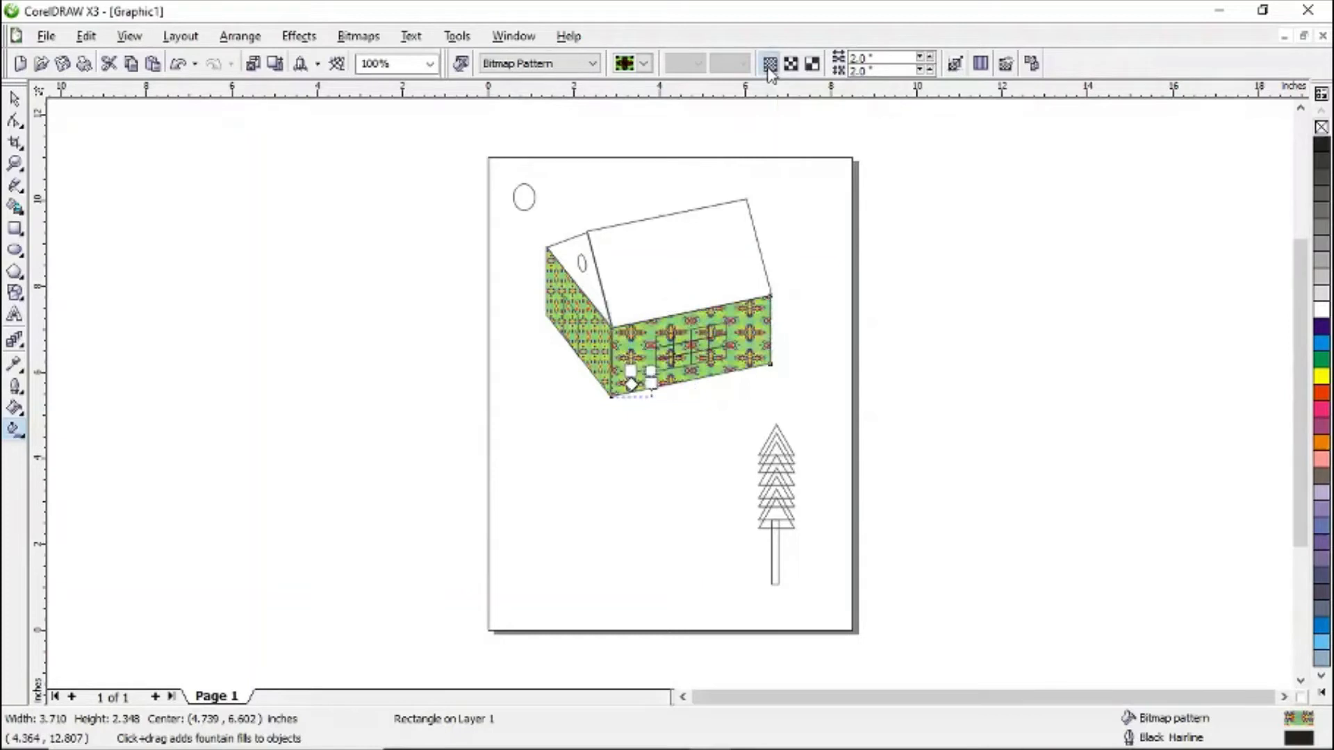
pyautogui.click(924, 63)
pyautogui.click(923, 62)
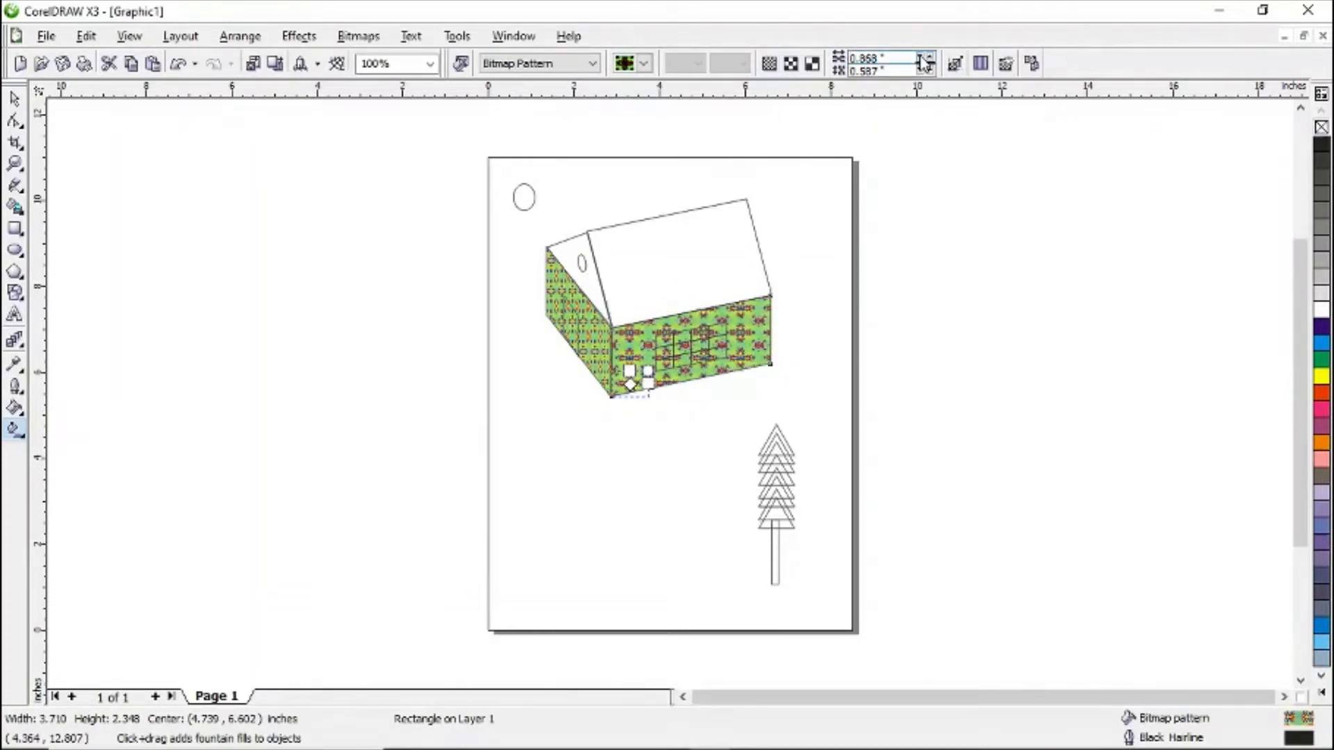
pyautogui.click(923, 63)
pyautogui.click(923, 62)
pyautogui.click(923, 62)
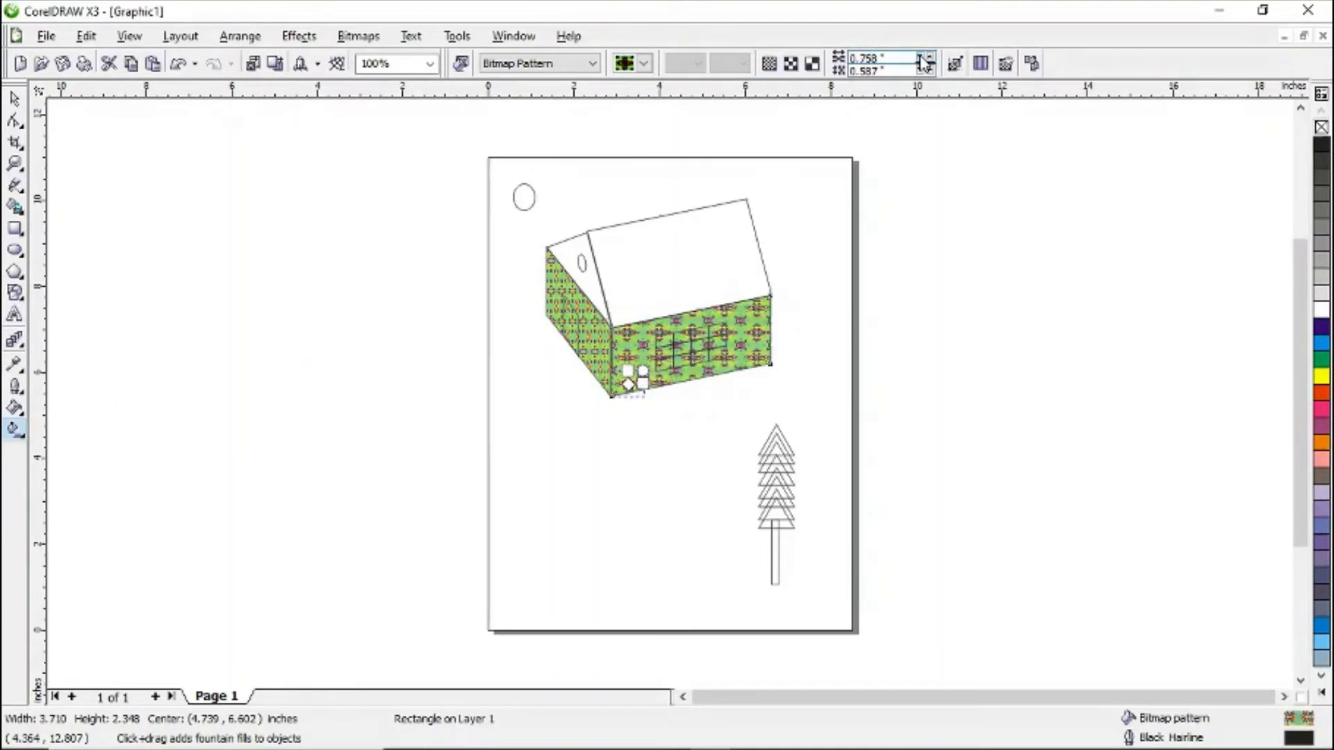
pyautogui.click(923, 63)
pyautogui.click(920, 72)
pyautogui.click(920, 71)
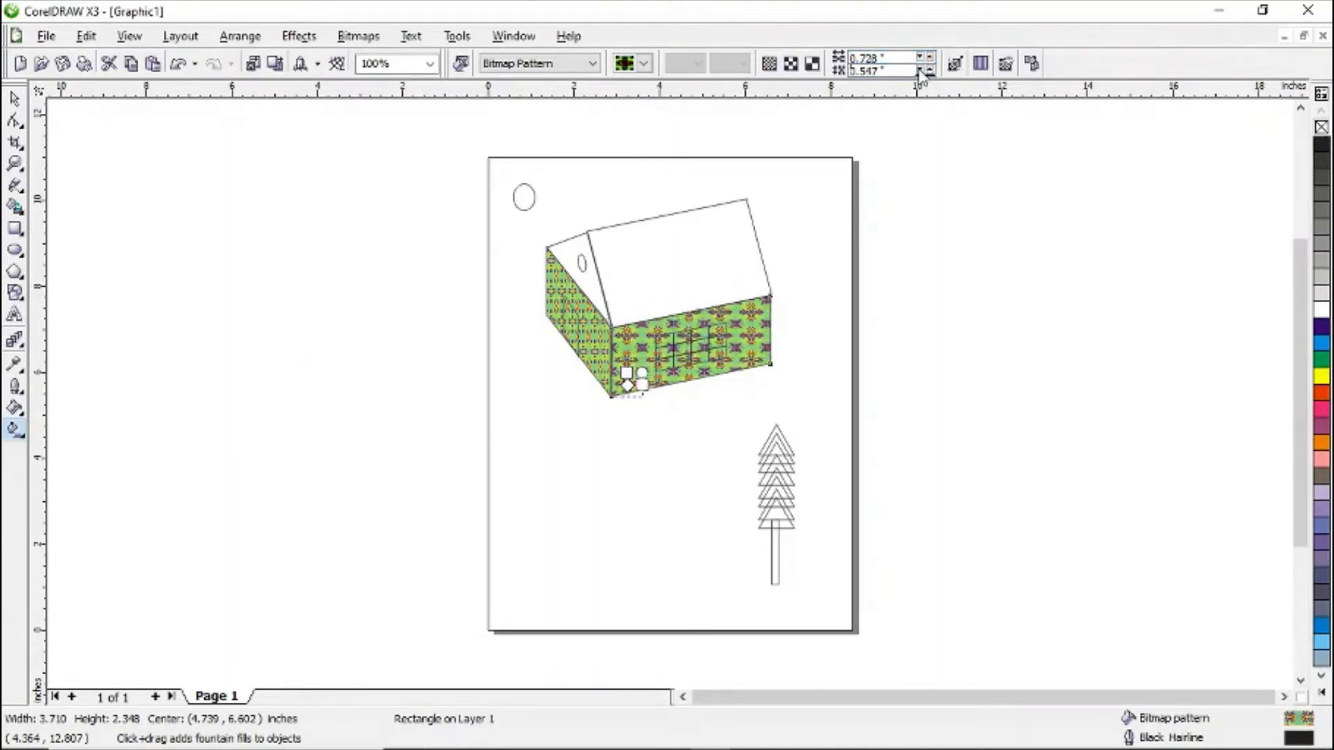
pyautogui.click(920, 72)
pyautogui.click(921, 72)
pyautogui.click(920, 72)
pyautogui.click(920, 72)
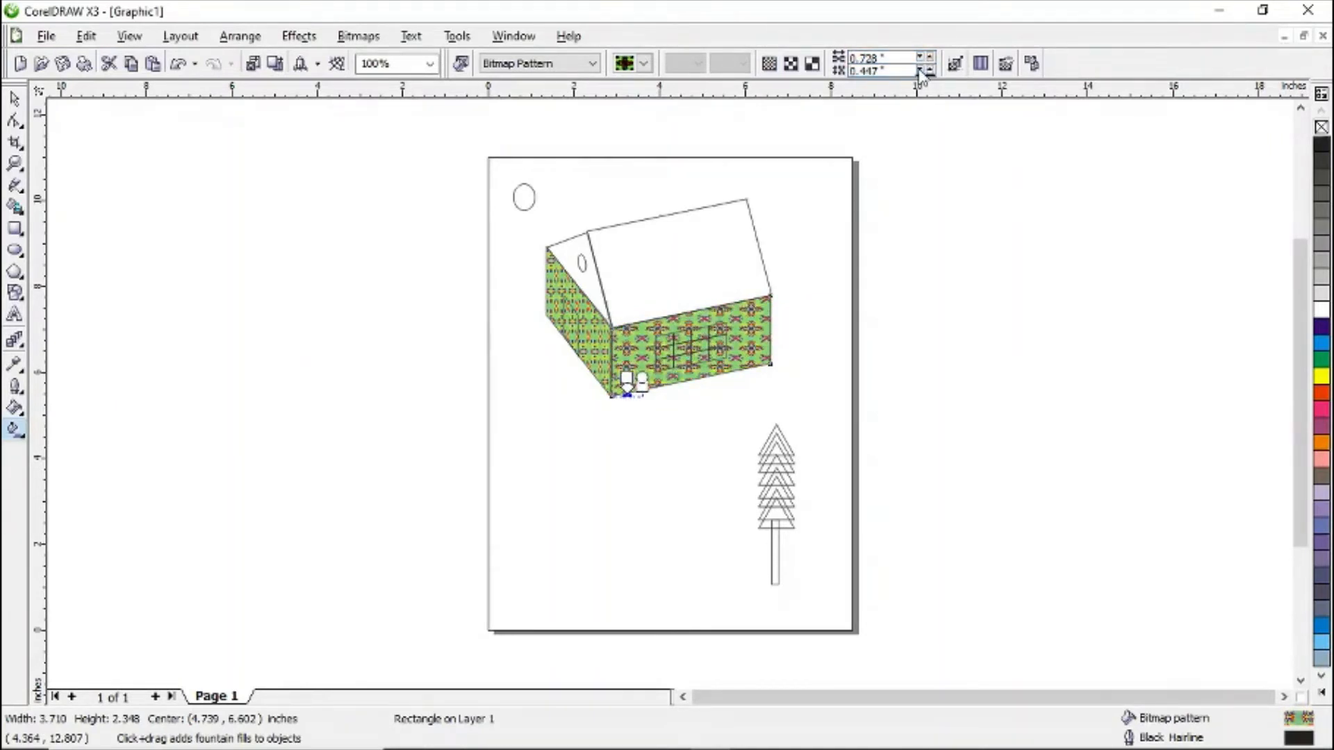
pyautogui.click(920, 71)
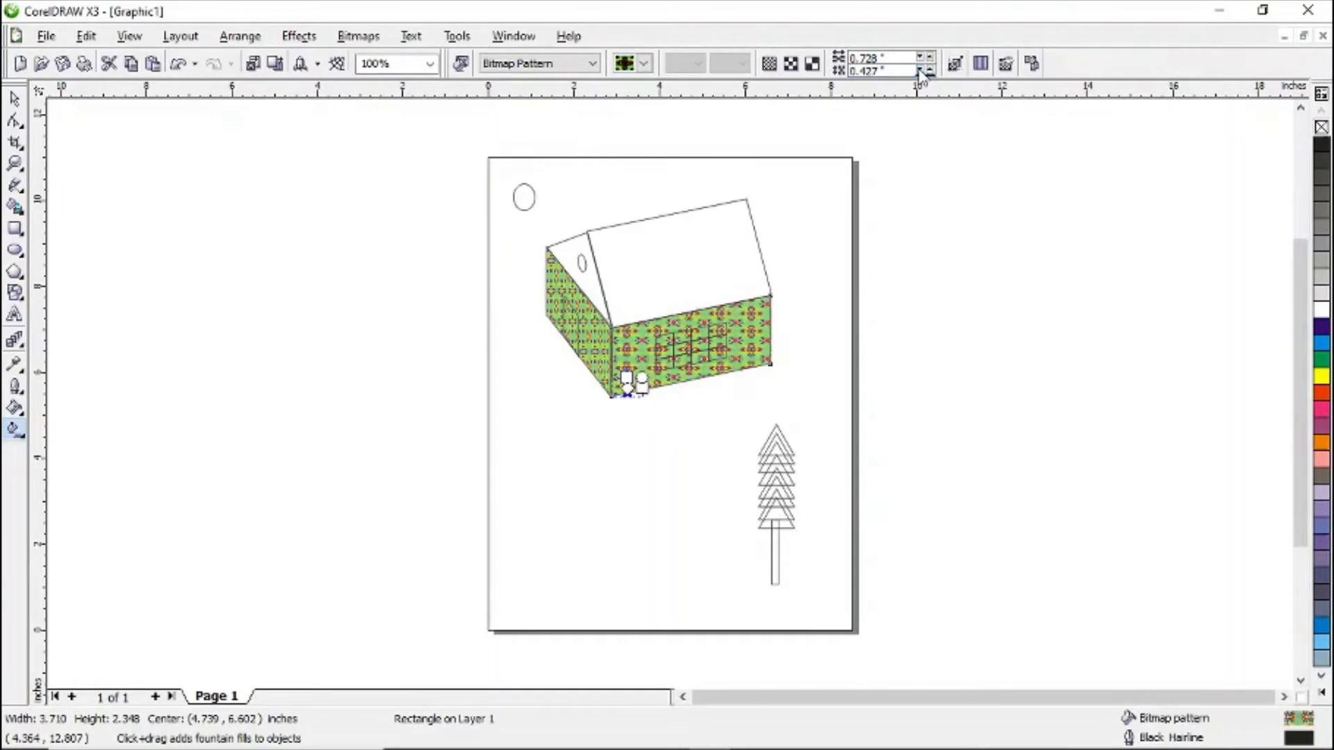
# - Fill the door with a yellow full-color pattern
pyautogui.click(573, 322)
pyautogui.click(592, 63)
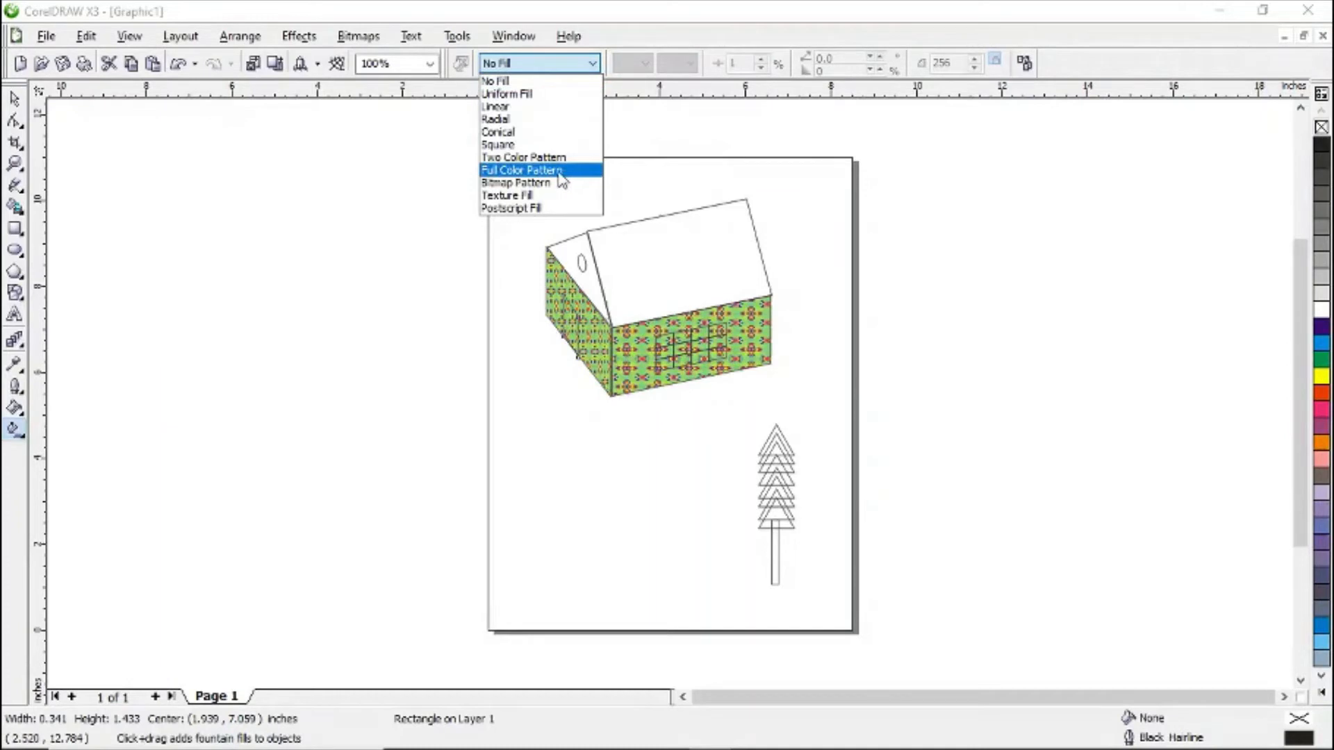
pyautogui.click(556, 158)
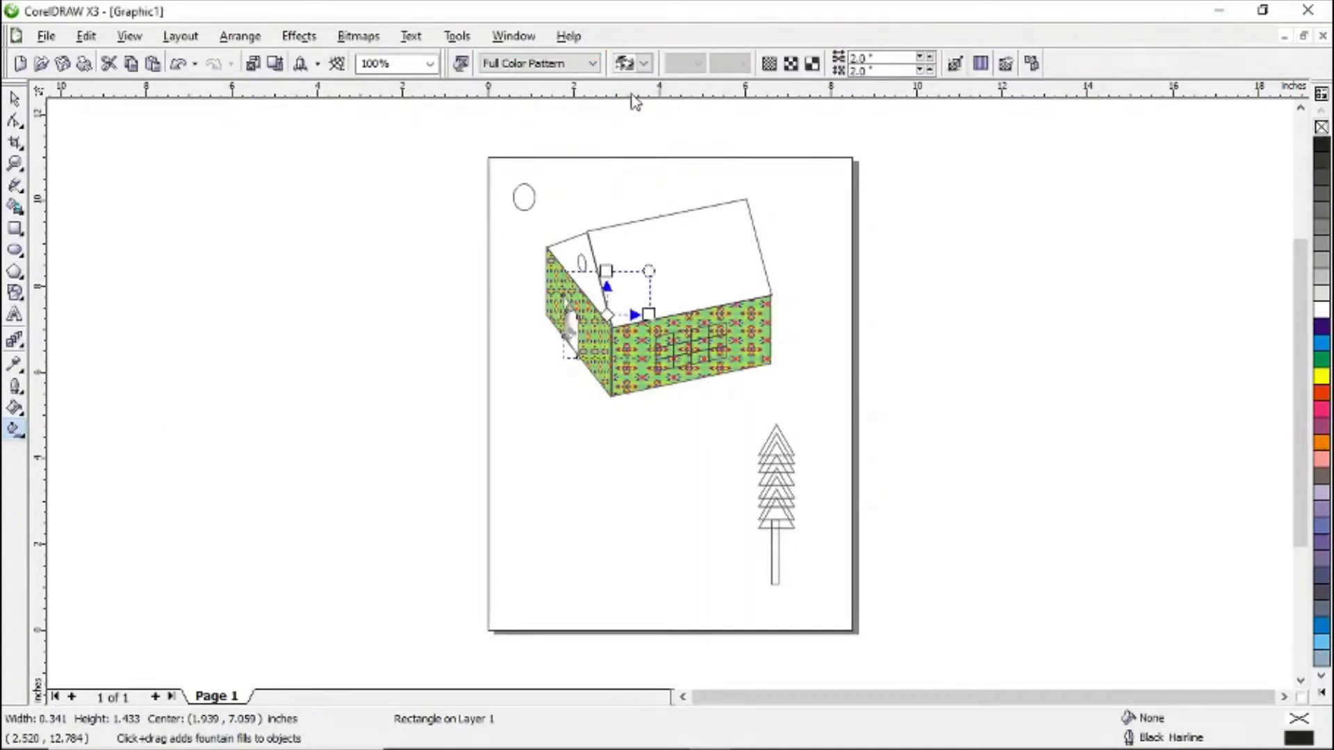
pyautogui.click(644, 63)
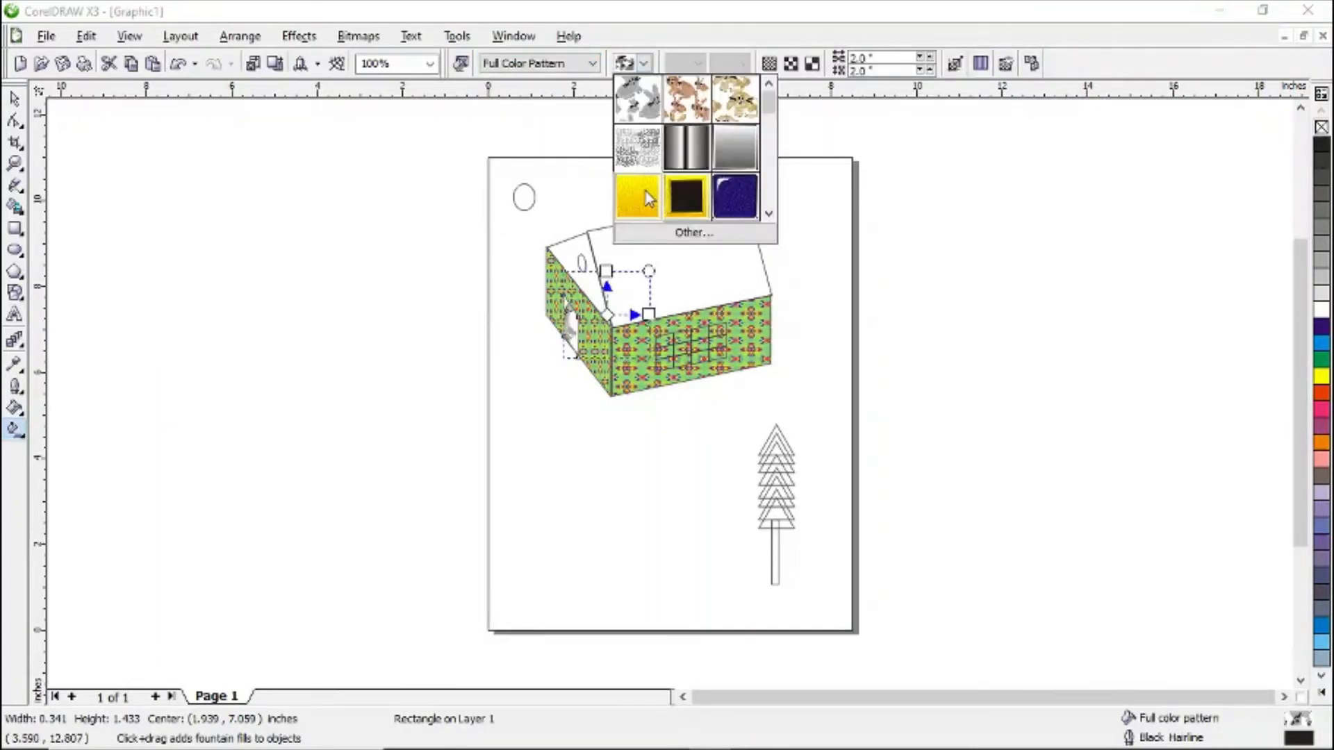
pyautogui.click(646, 198)
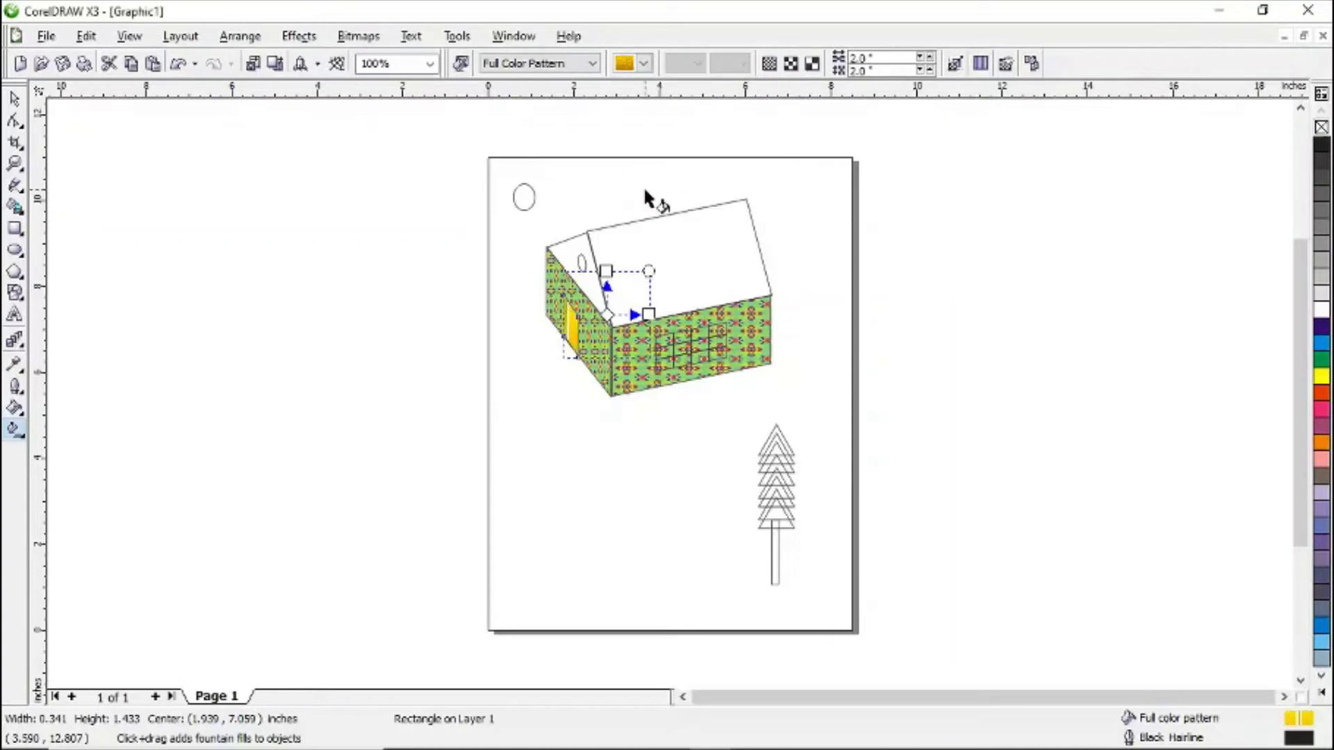
# - Fill the window grid with a linear fountain fill running from pinkish red to yellow
pyautogui.click(678, 347)
pyautogui.click(593, 63)
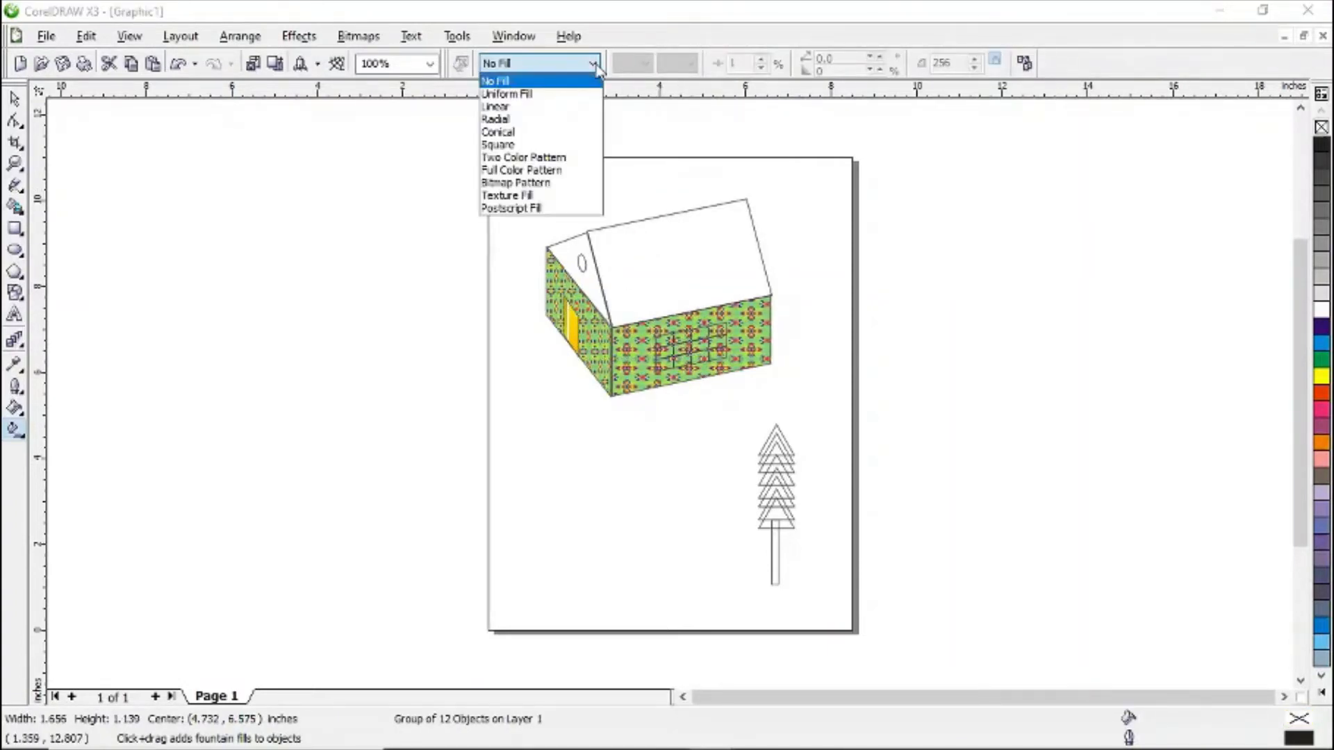
pyautogui.click(528, 106)
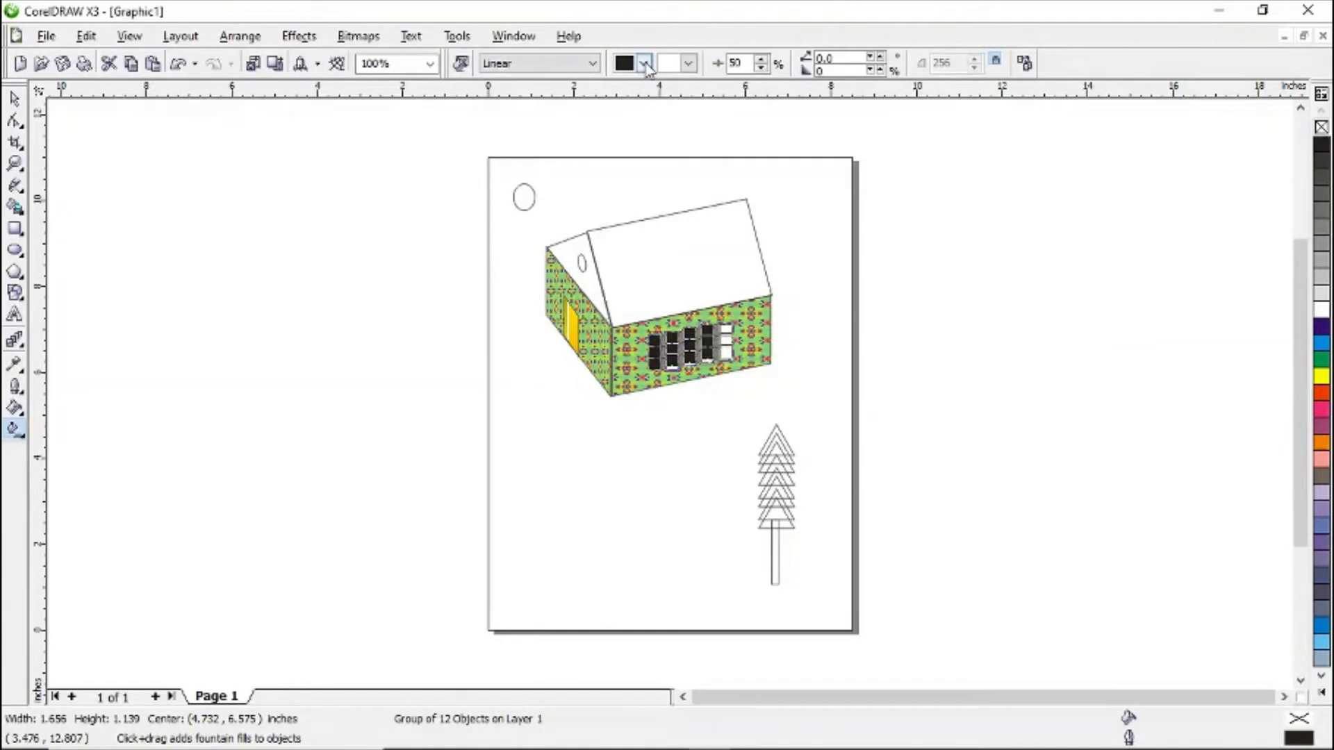
pyautogui.click(646, 64)
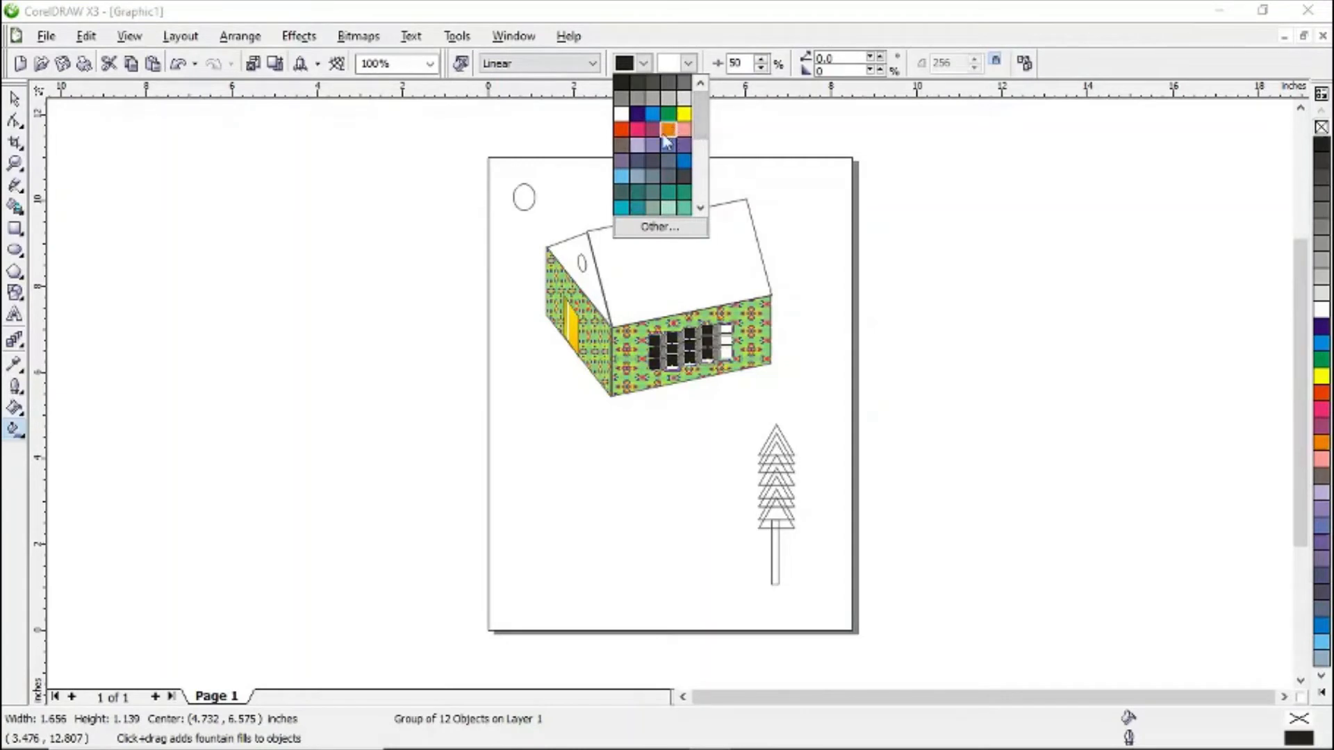
pyautogui.click(639, 129)
pyautogui.click(690, 64)
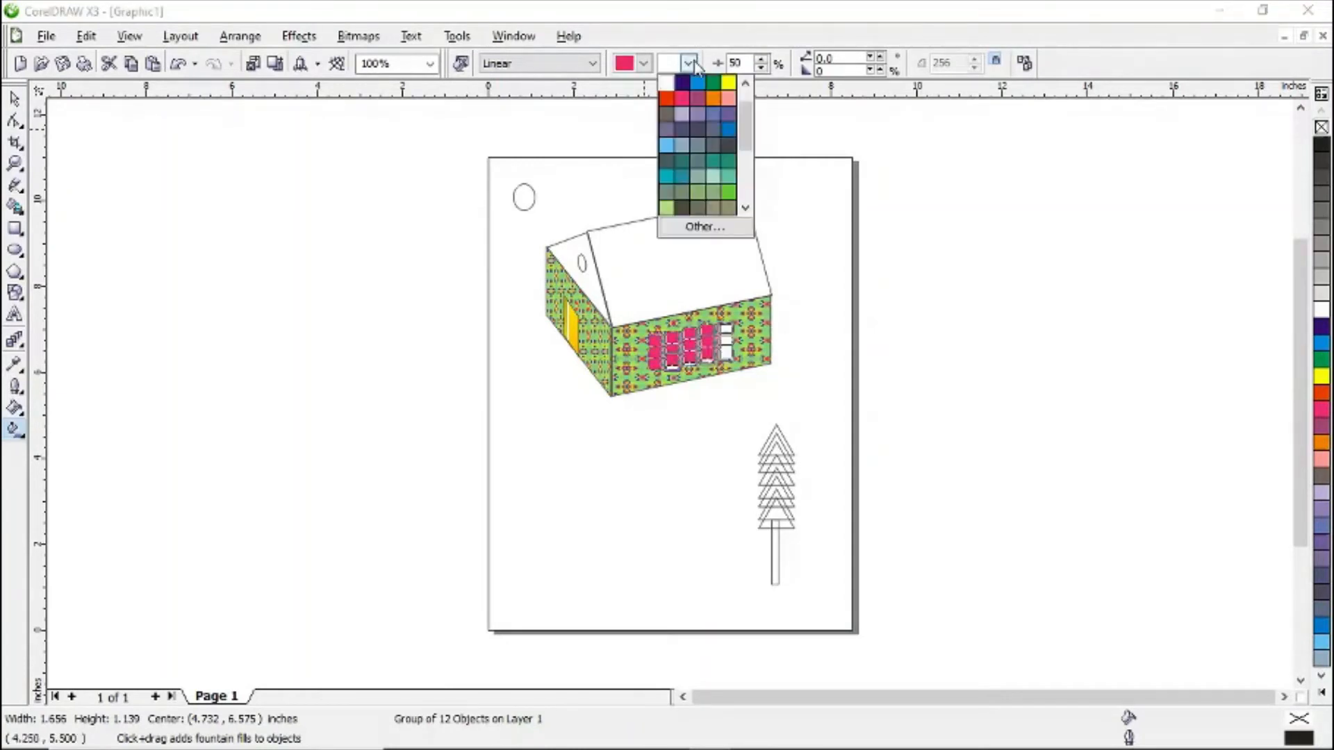
pyautogui.click(728, 82)
pyautogui.click(961, 264)
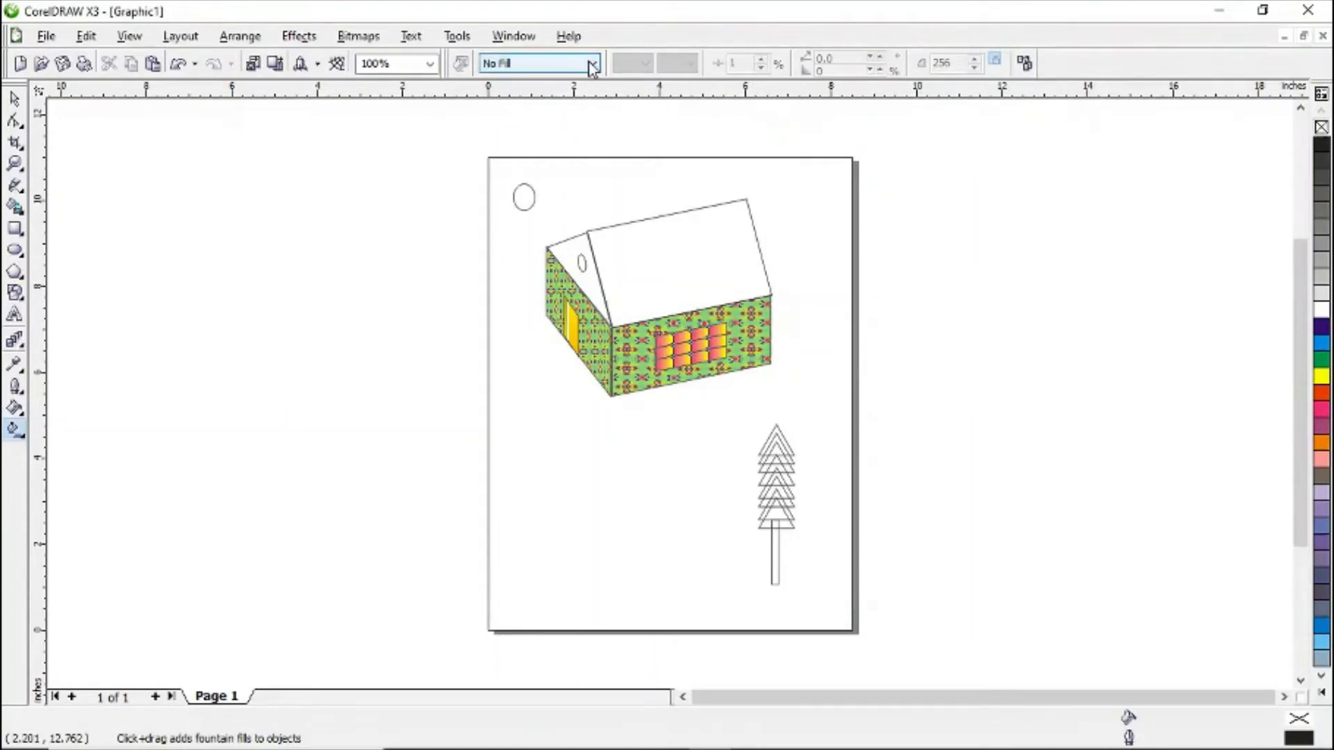
# - Fill the front roof panel with a radial fountain fill from orange to light yellow
pyautogui.click(672, 273)
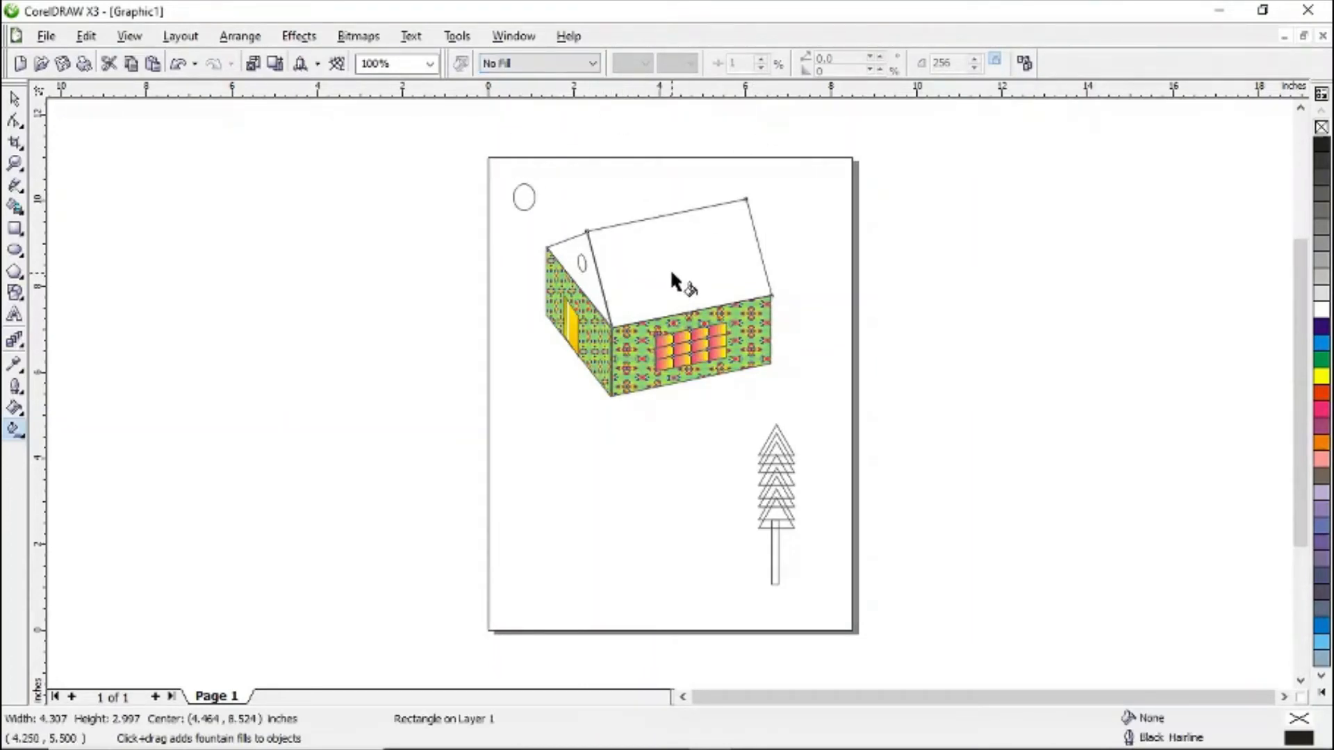
pyautogui.click(593, 63)
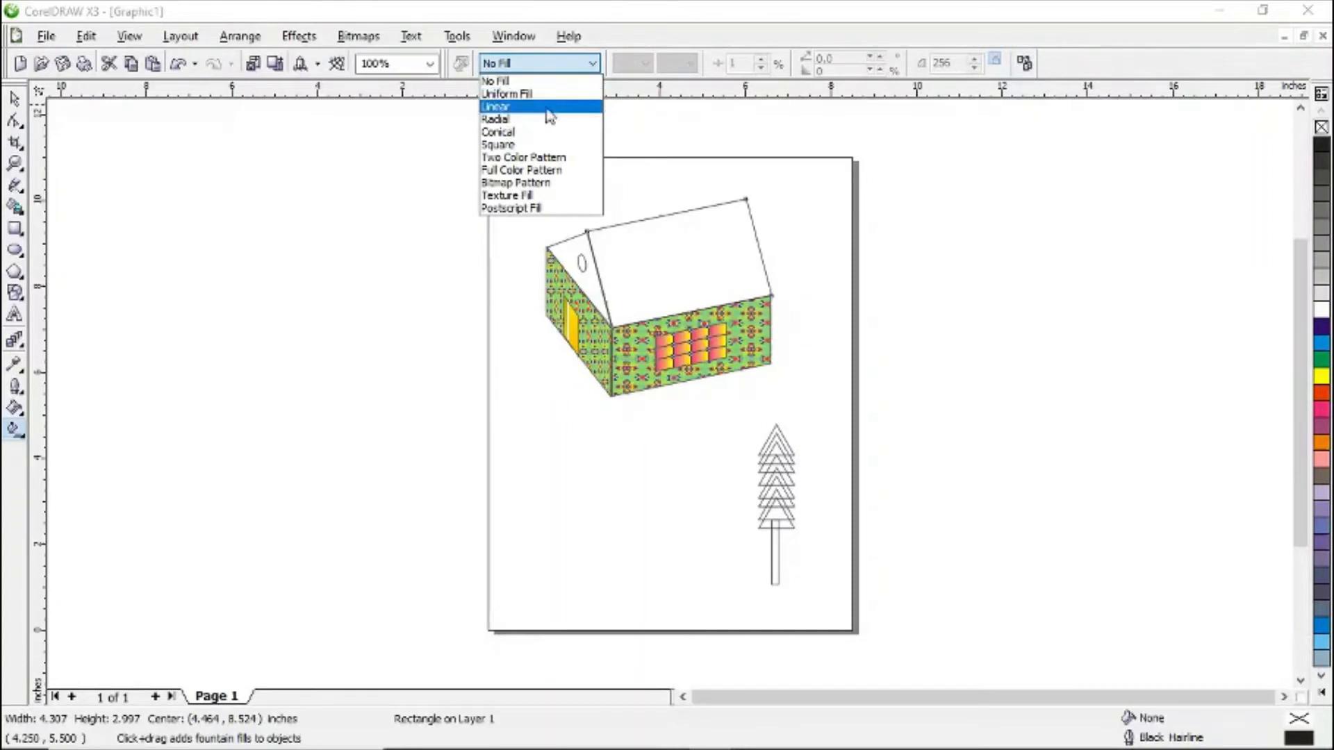
pyautogui.click(543, 118)
pyautogui.click(644, 63)
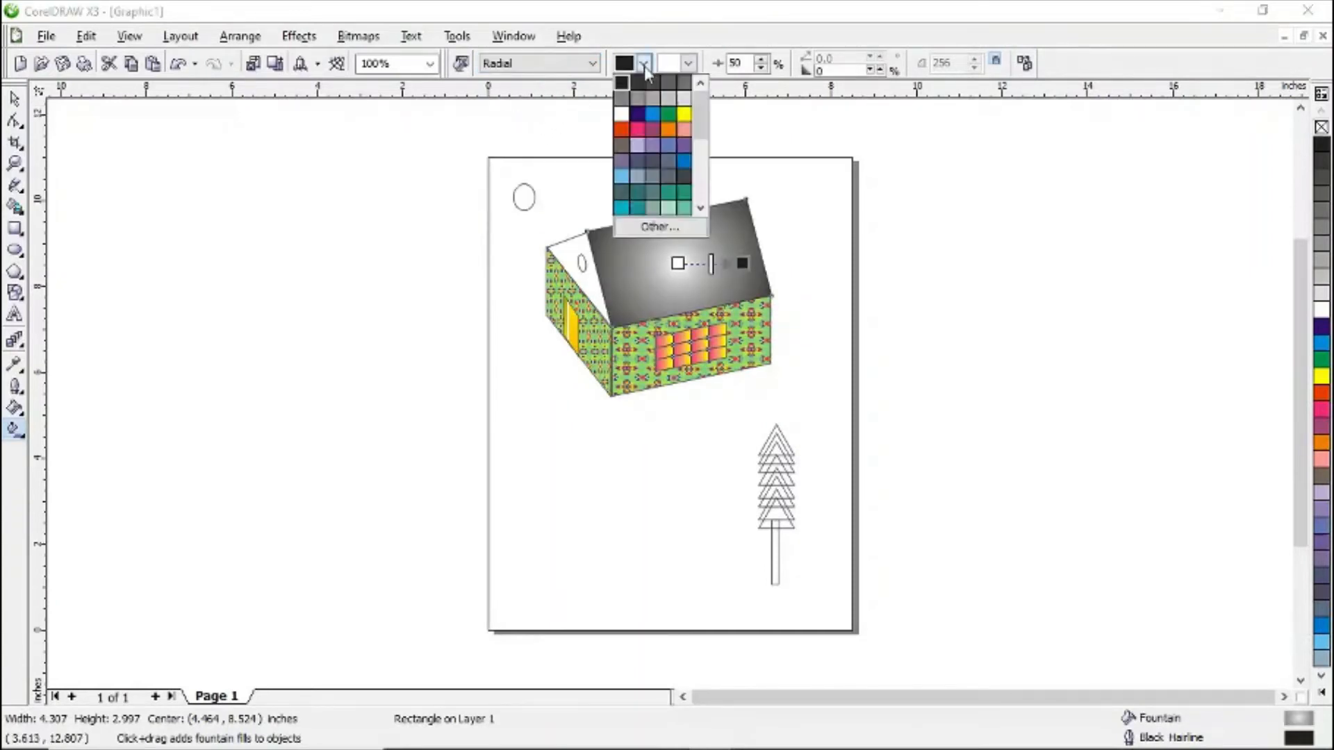
pyautogui.moveTo(702, 124)
pyautogui.mouseDown()
pyautogui.moveTo(705, 160)
pyautogui.moveTo(704, 125)
pyautogui.mouseUp()
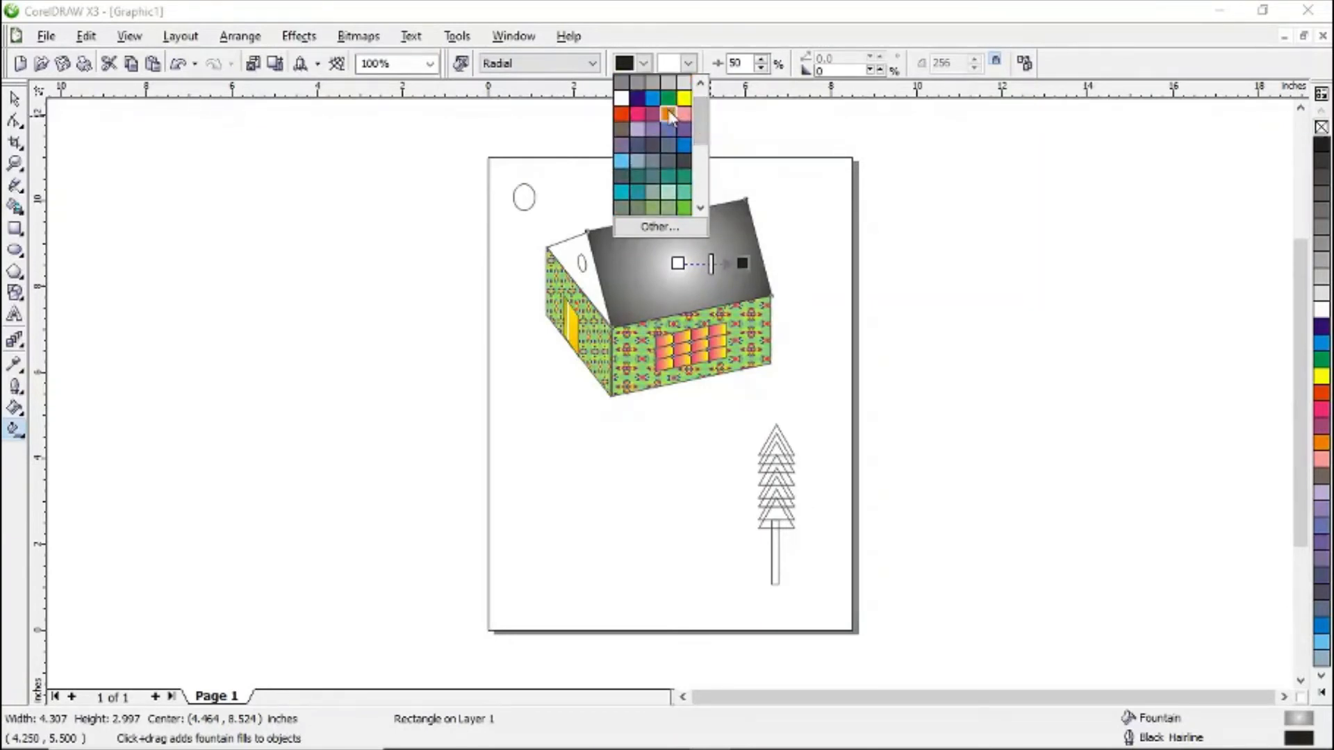
pyautogui.click(668, 114)
pyautogui.click(688, 64)
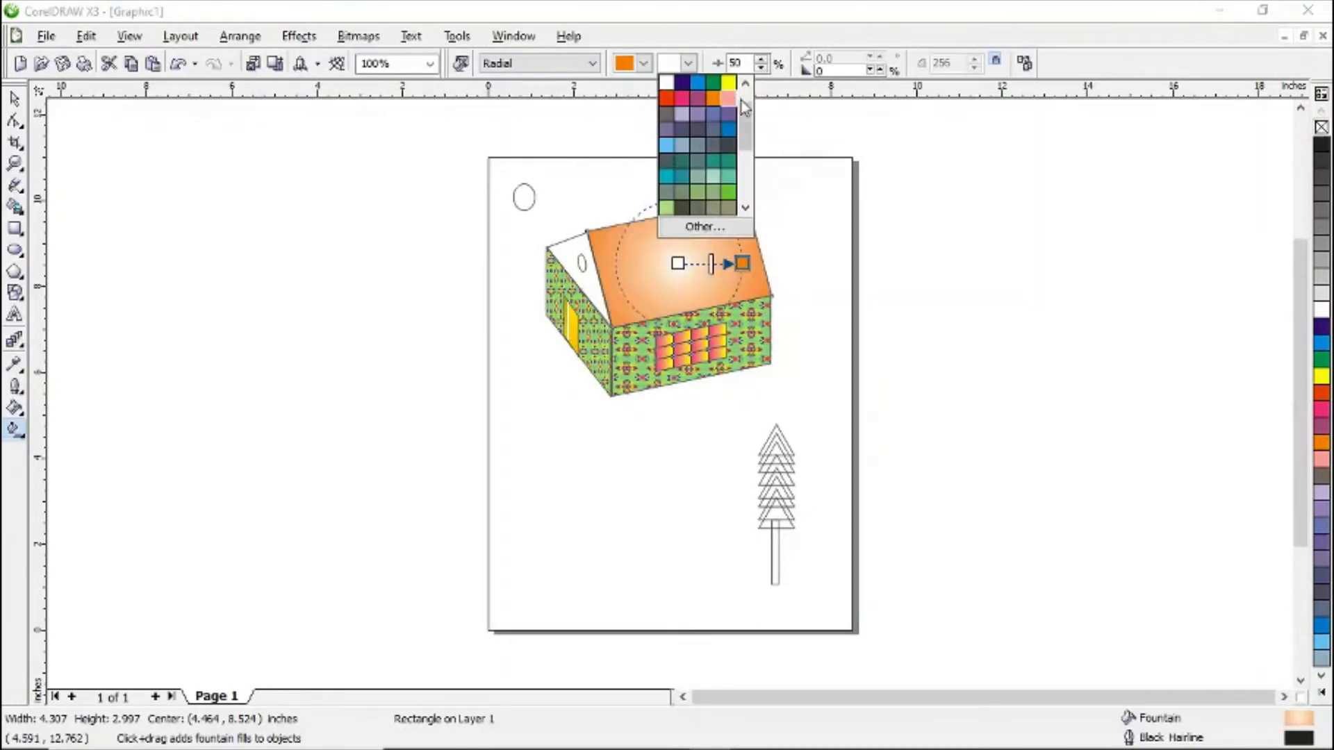
pyautogui.moveTo(749, 119); pyautogui.dragTo(750, 145)
pyautogui.click(711, 169)
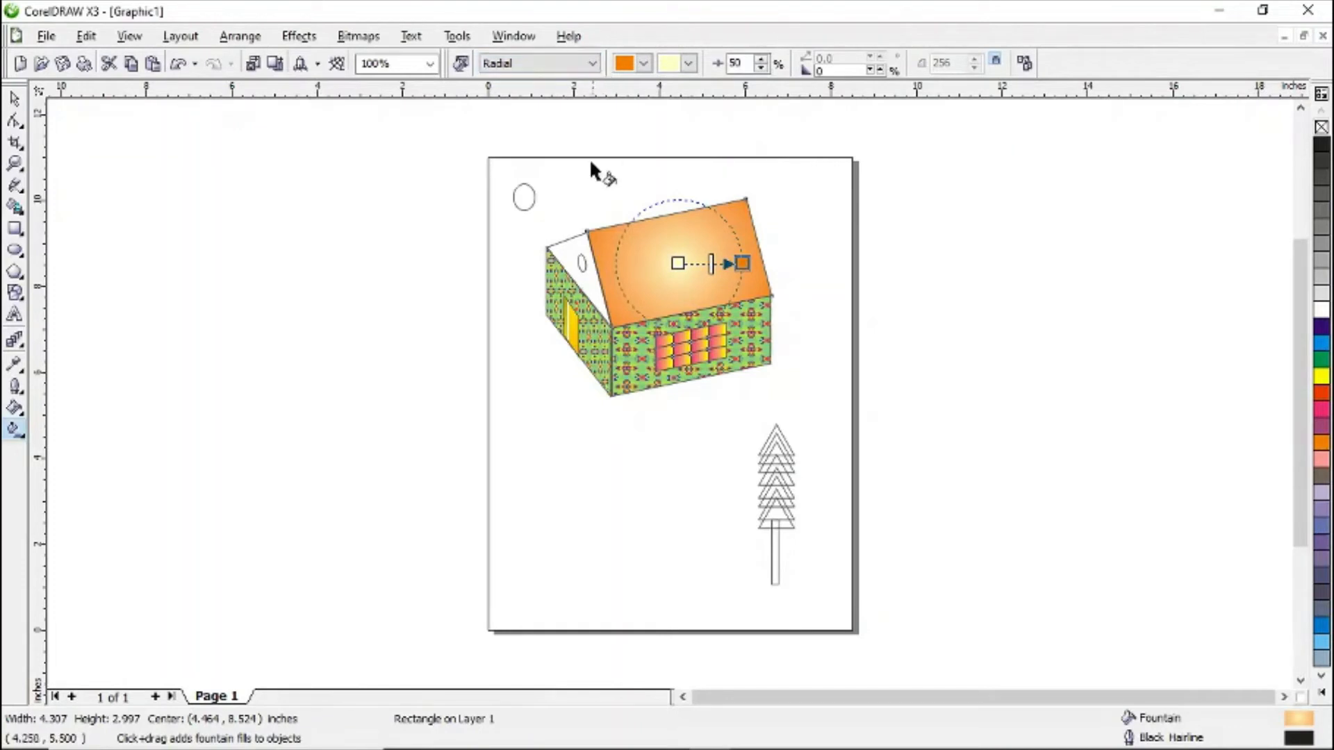
# - Shrink the roof's radial gradient by pulling its end handle towards the centre
pyautogui.click(566, 258)
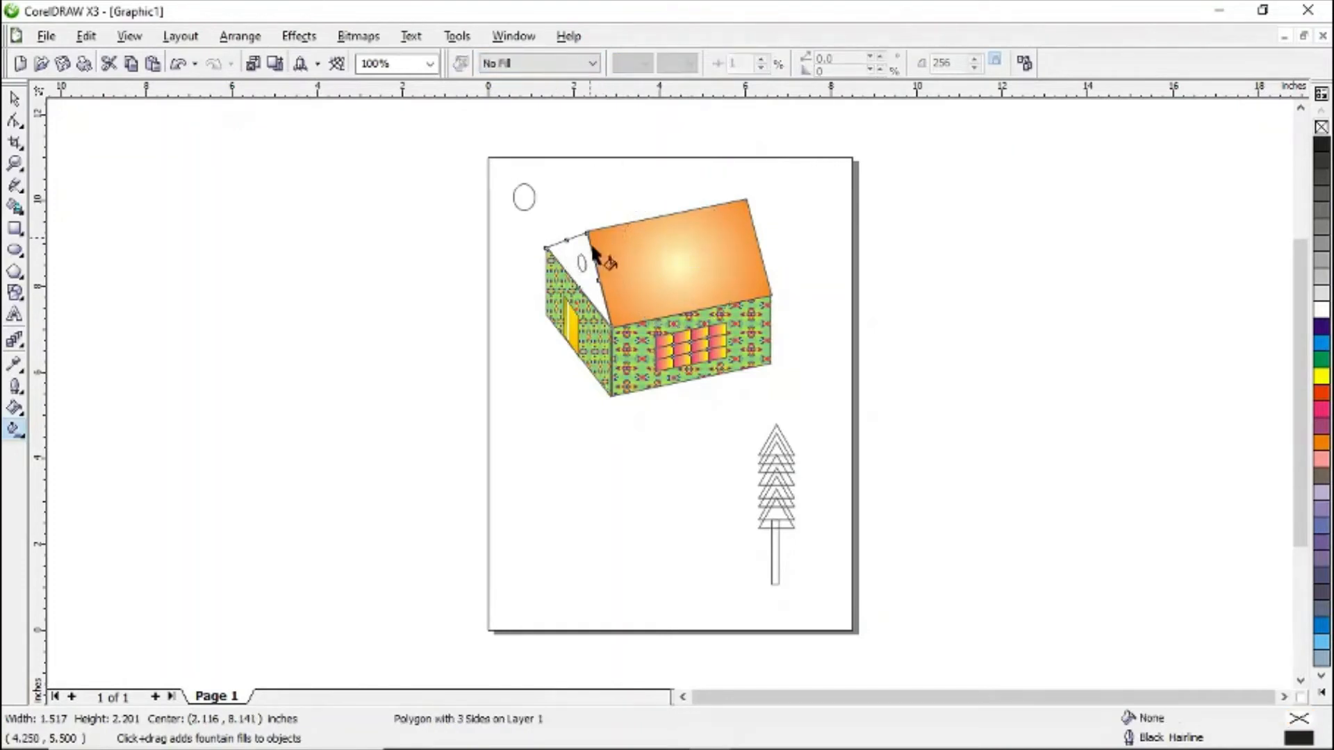
pyautogui.click(644, 266)
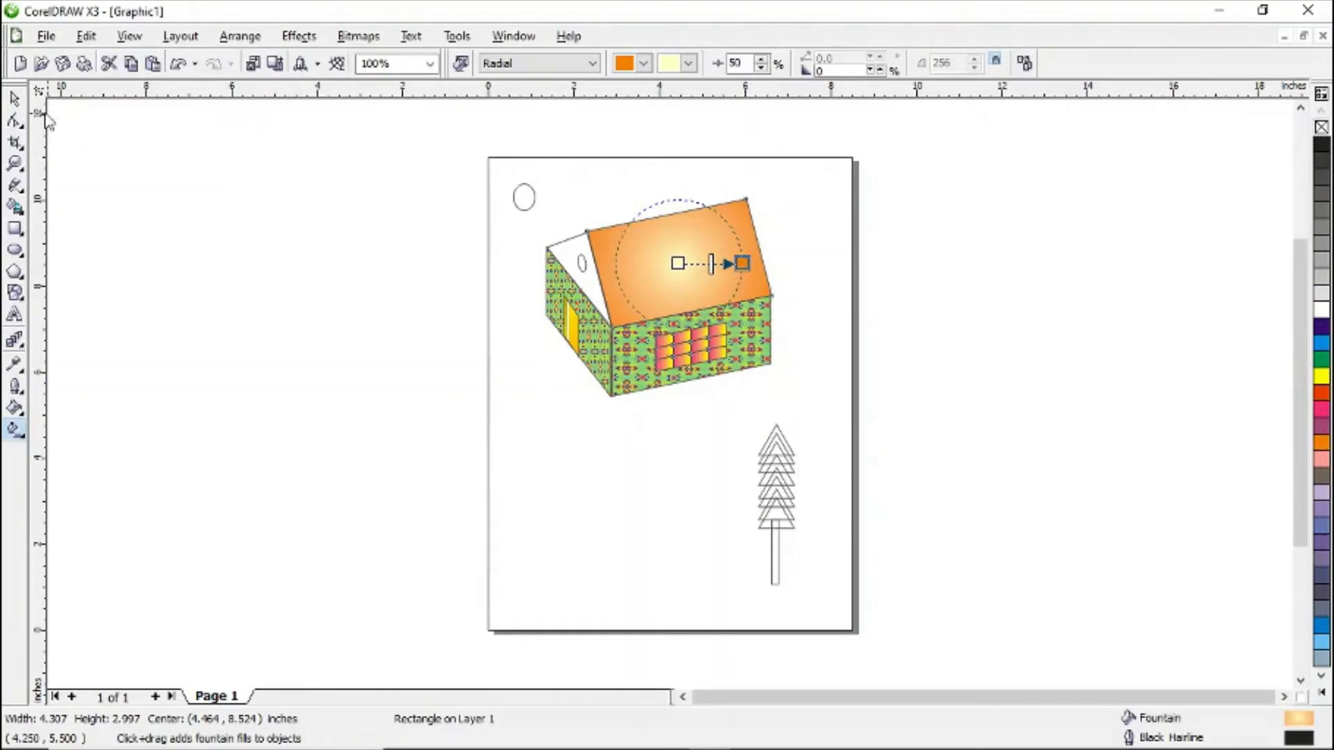
pyautogui.moveTo(741, 263)
pyautogui.mouseDown()
pyautogui.moveTo(713, 257)
pyautogui.moveTo(728, 259)
pyautogui.mouseUp()
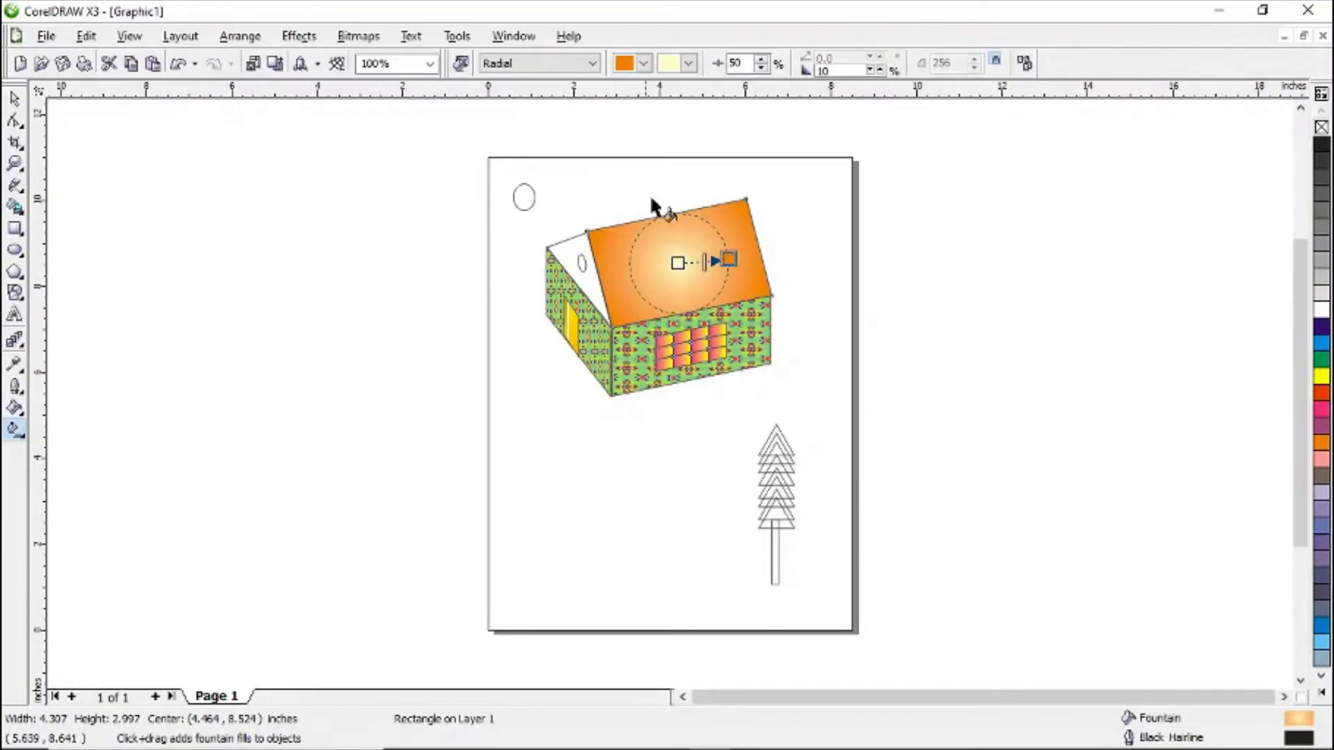
# - Fill the triangular gable with a radial orange-to-light-yellow fountain fill and shorten its gradient handle
pyautogui.click(580, 264)
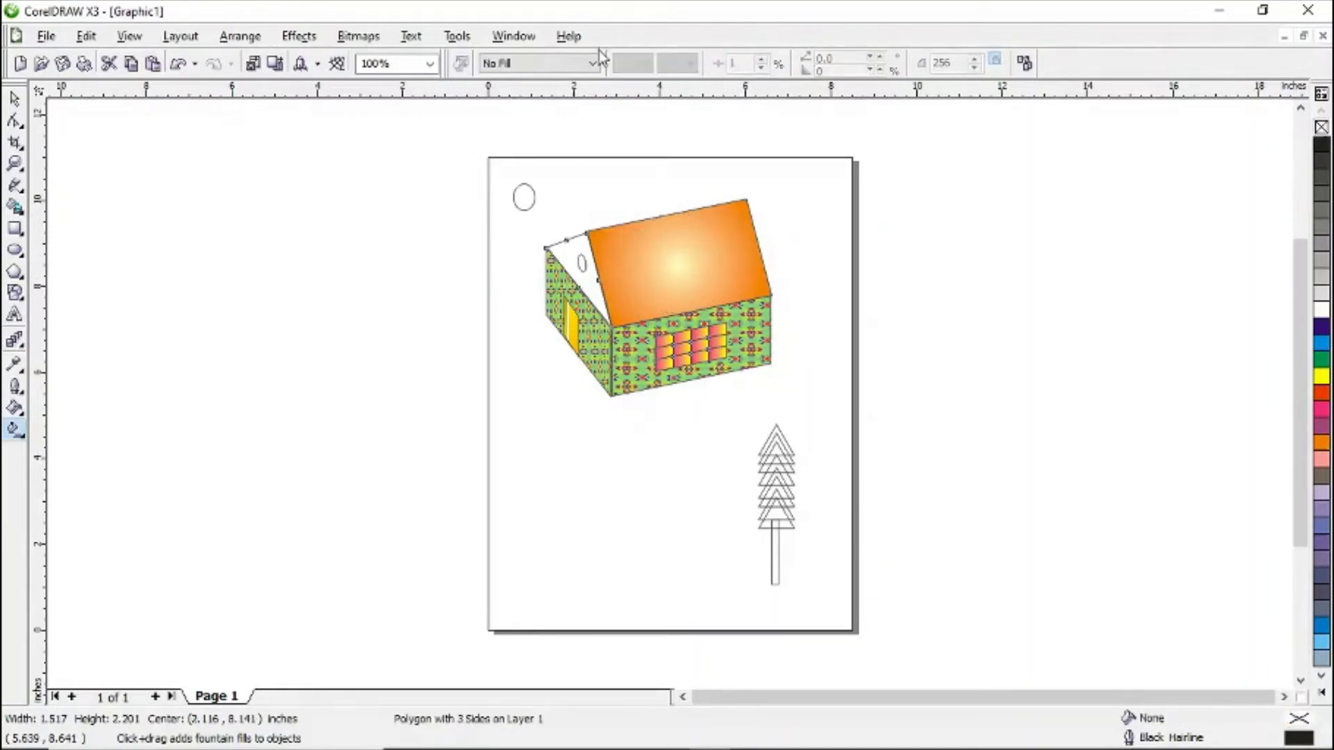
pyautogui.click(592, 63)
pyautogui.click(572, 123)
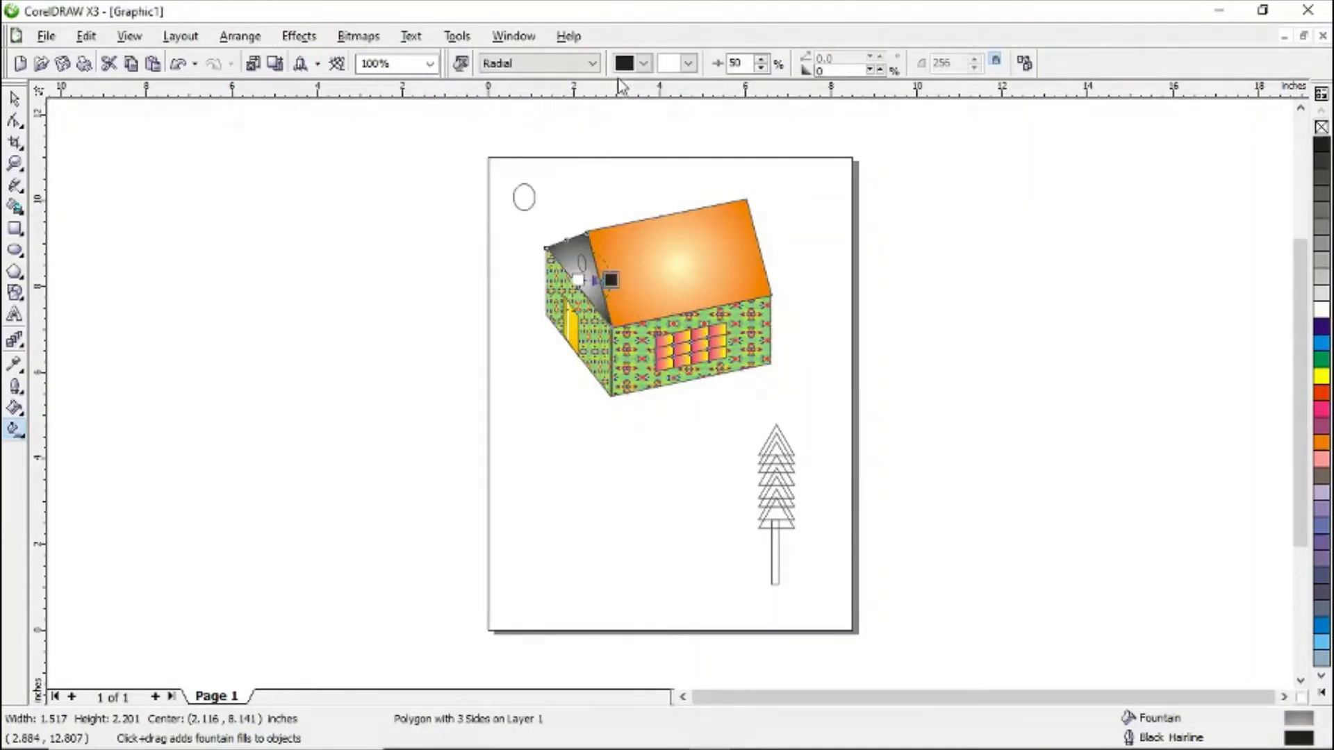
pyautogui.click(644, 64)
pyautogui.click(679, 134)
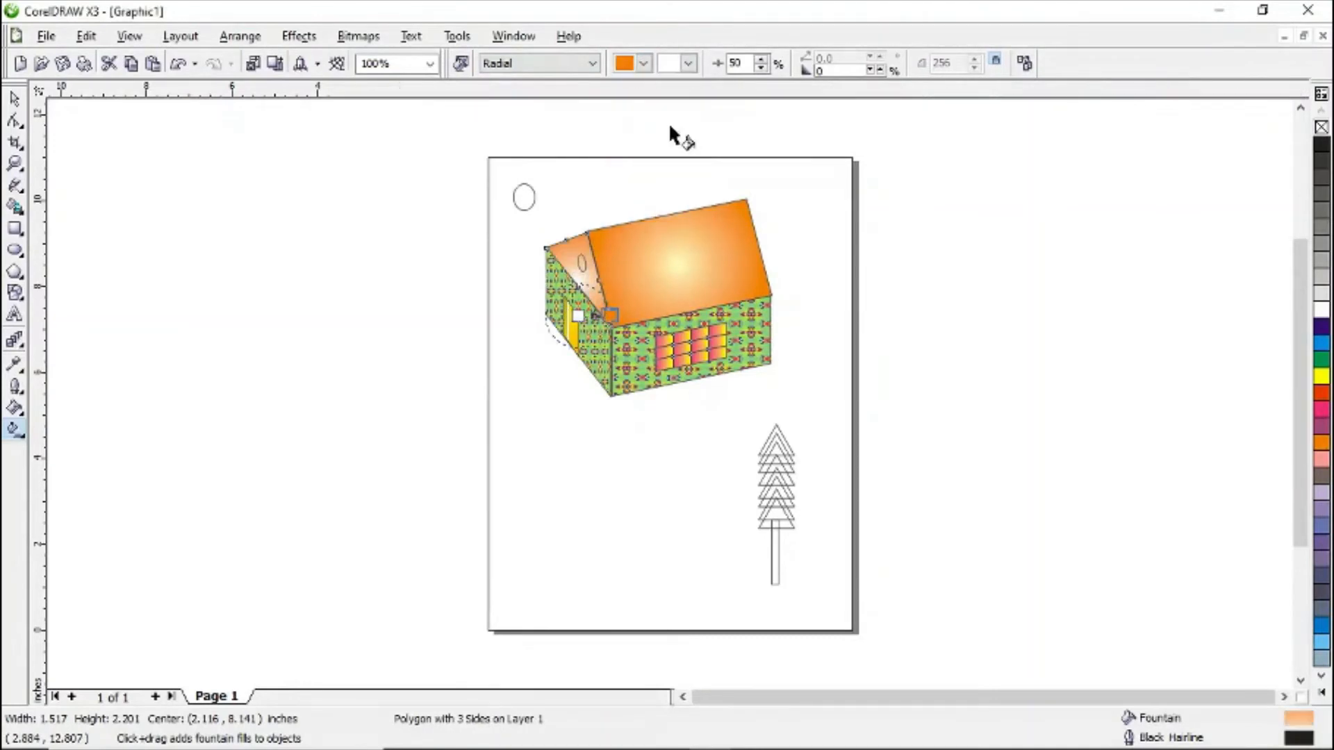
pyautogui.click(689, 64)
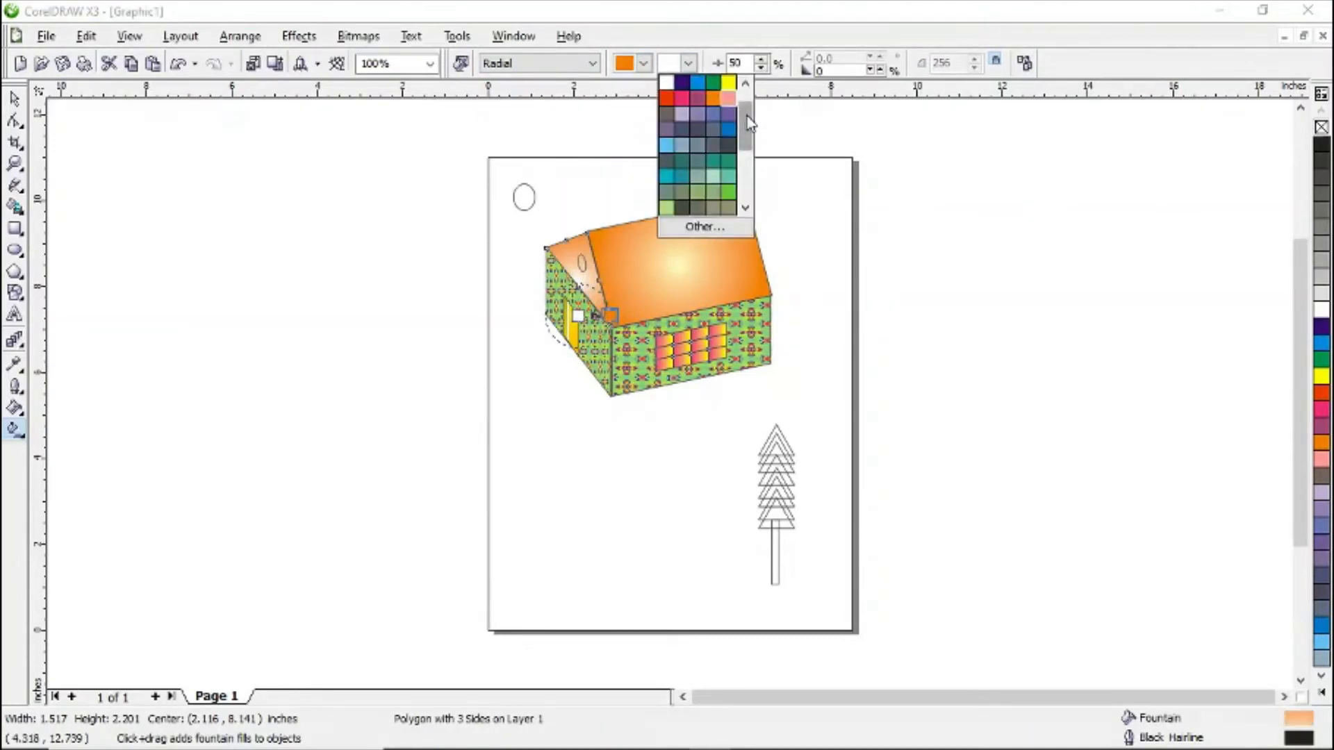
pyautogui.moveTo(748, 124); pyautogui.dragTo(737, 142)
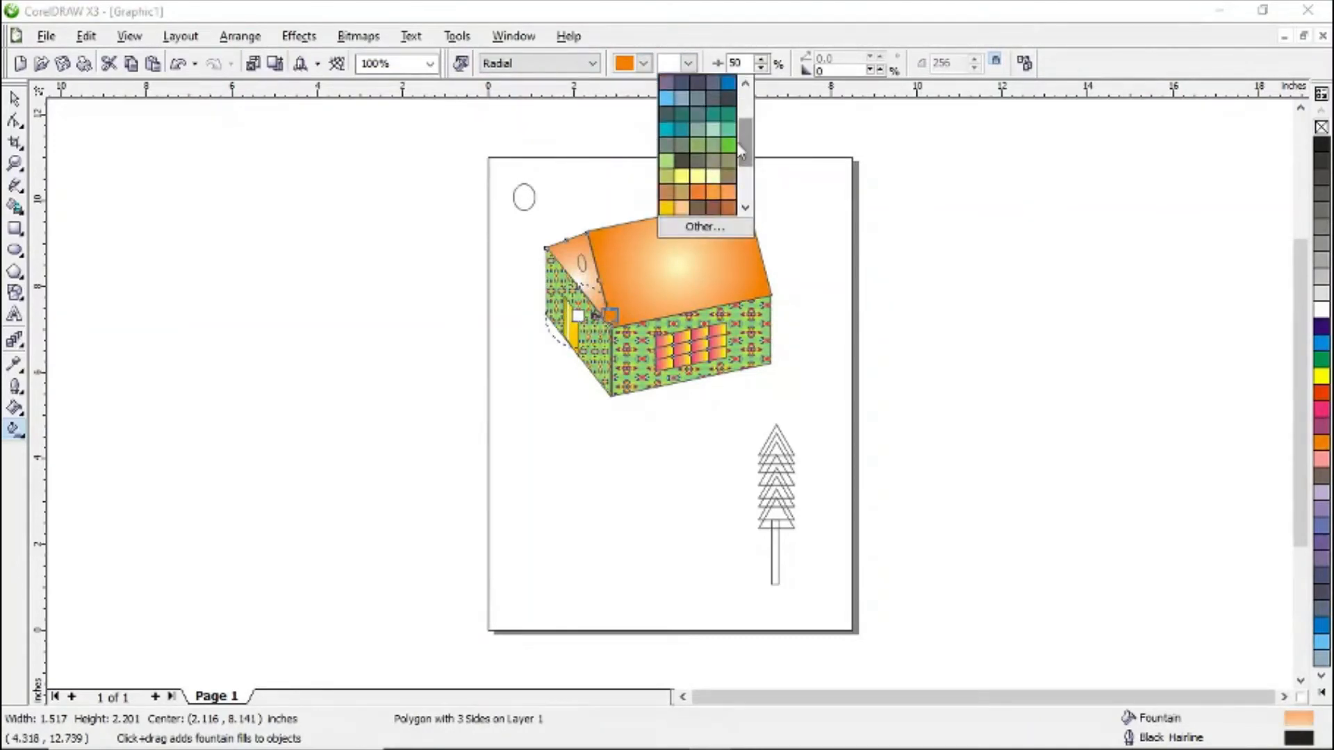
pyautogui.click(711, 178)
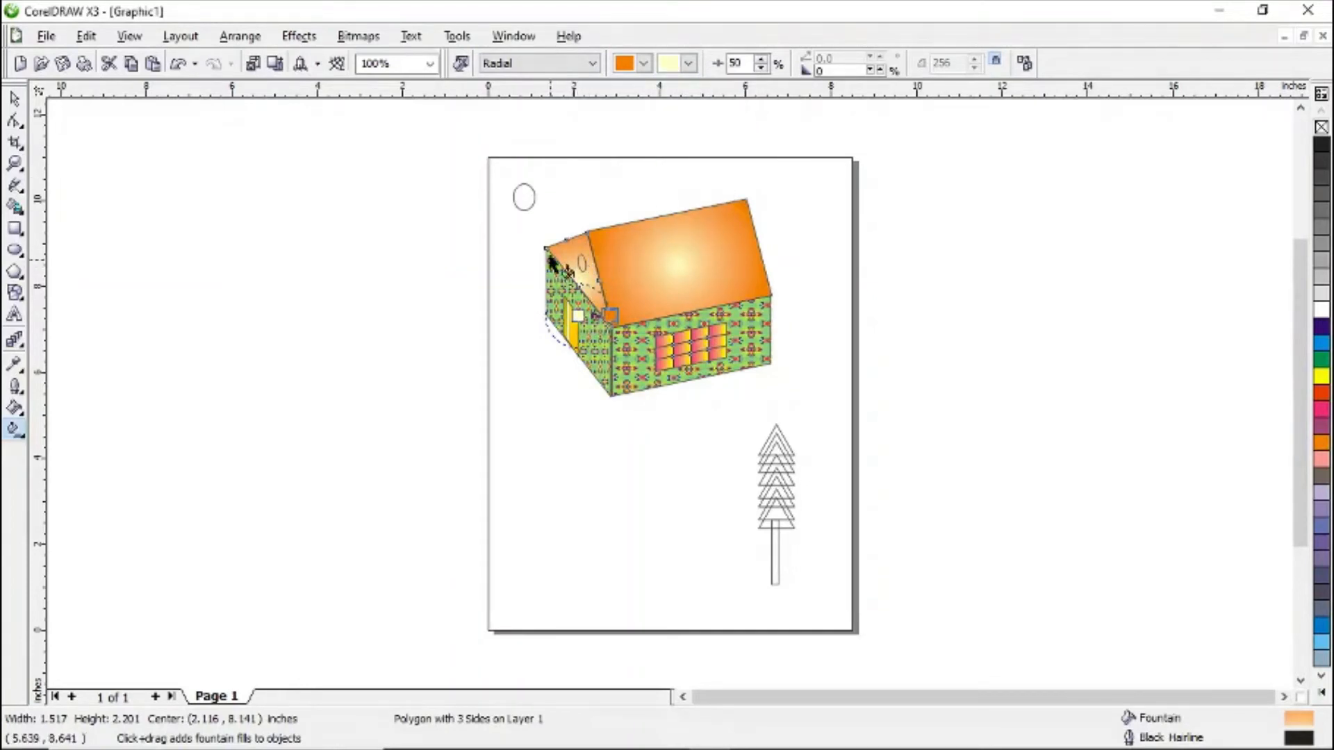
pyautogui.moveTo(610, 316); pyautogui.dragTo(604, 303)
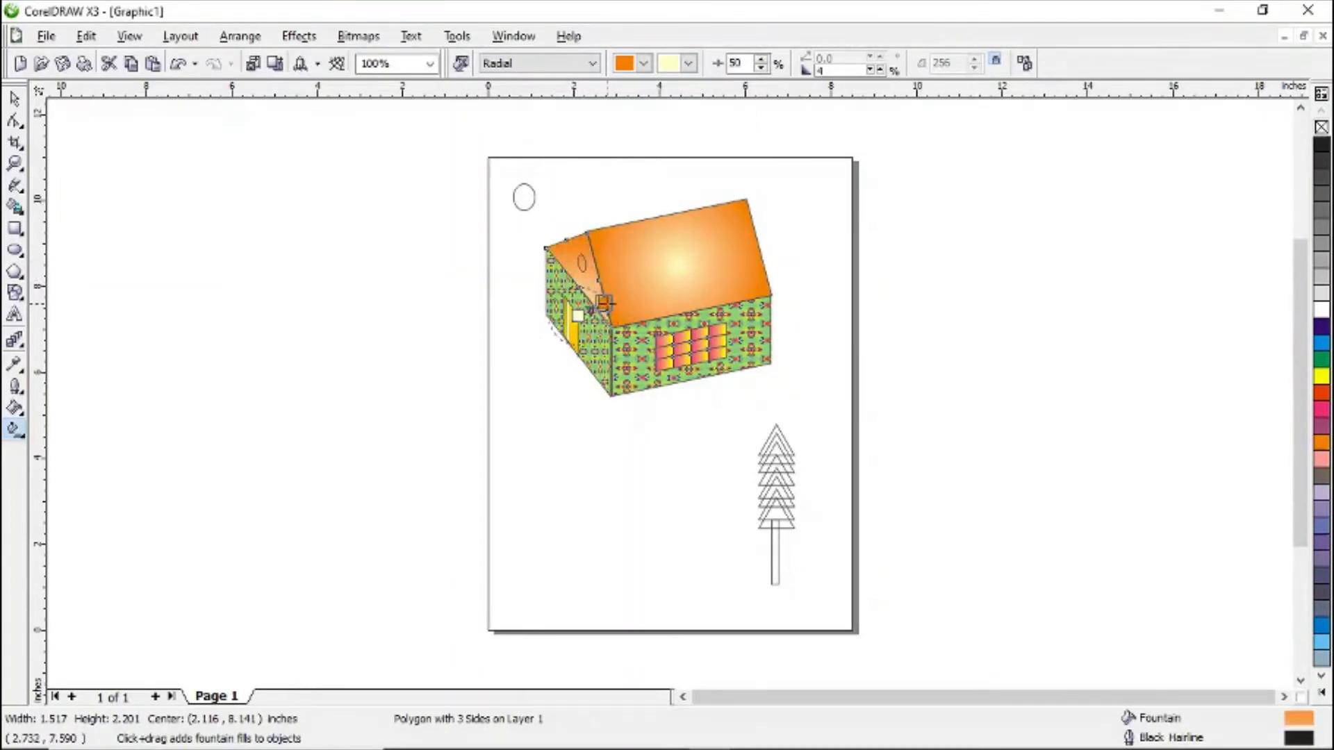
# - Give the gable's oval vent a uniform fill, setting magenta to 0 and black (K) to 100
pyautogui.click(582, 264)
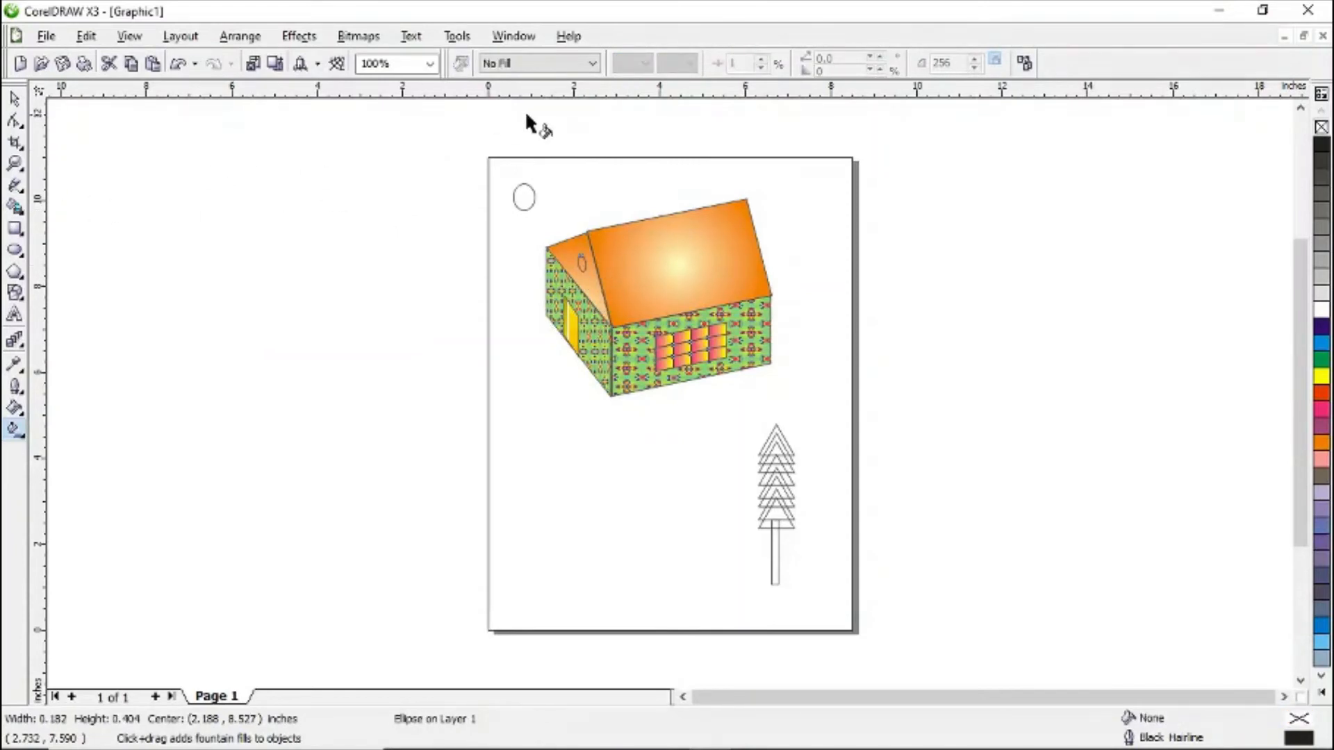
pyautogui.click(595, 66)
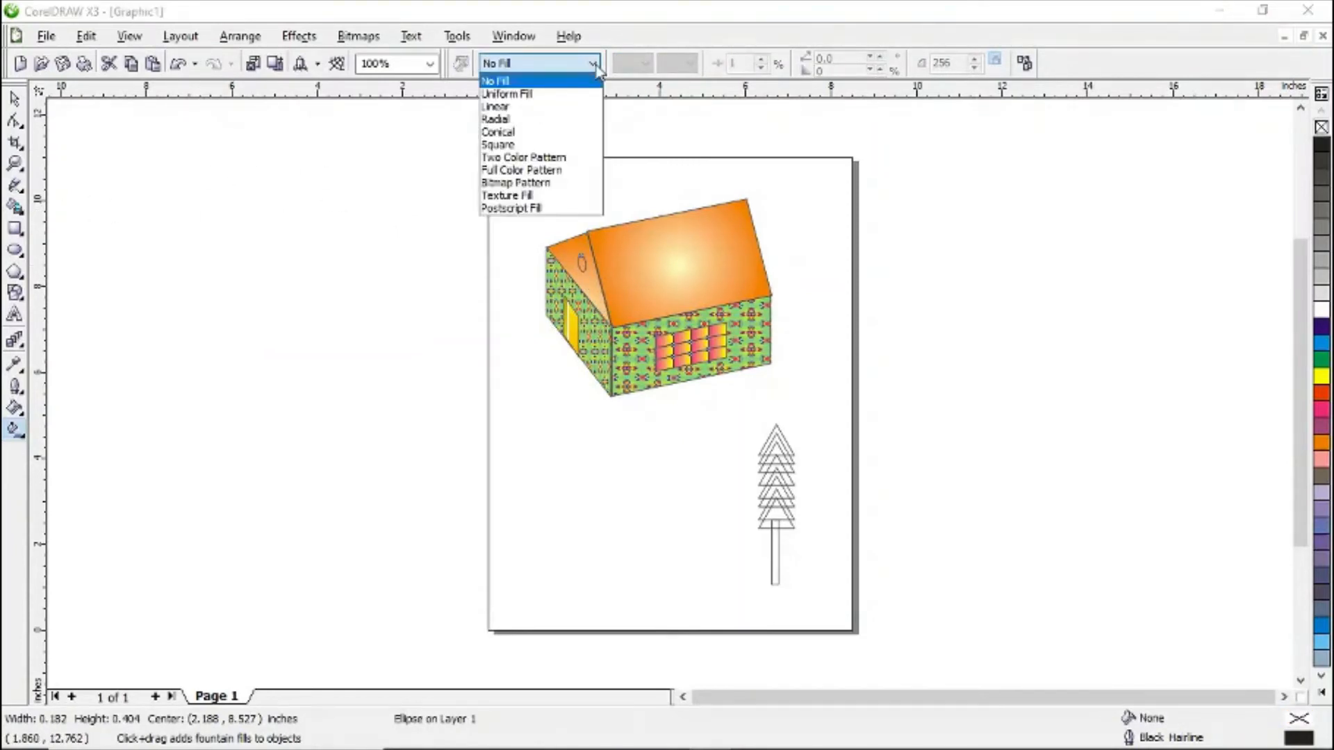
pyautogui.click(565, 94)
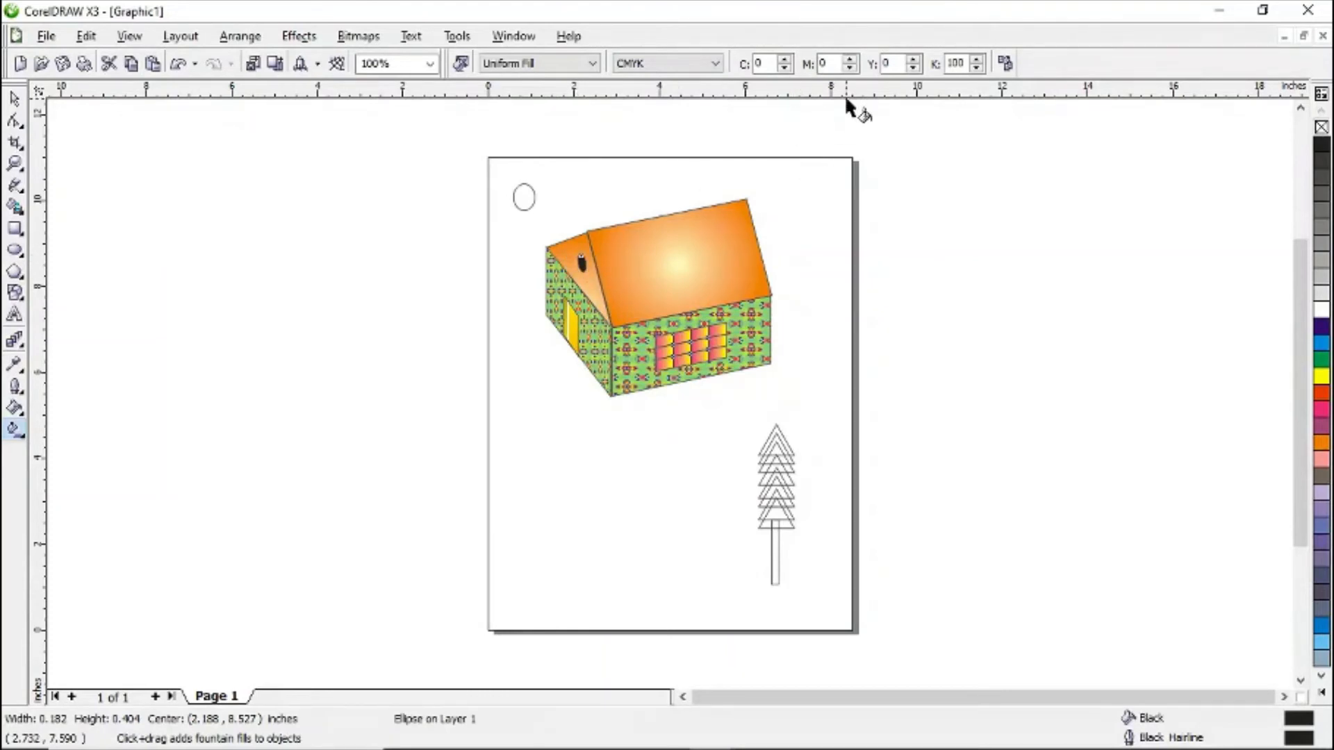
pyautogui.click(1320, 412)
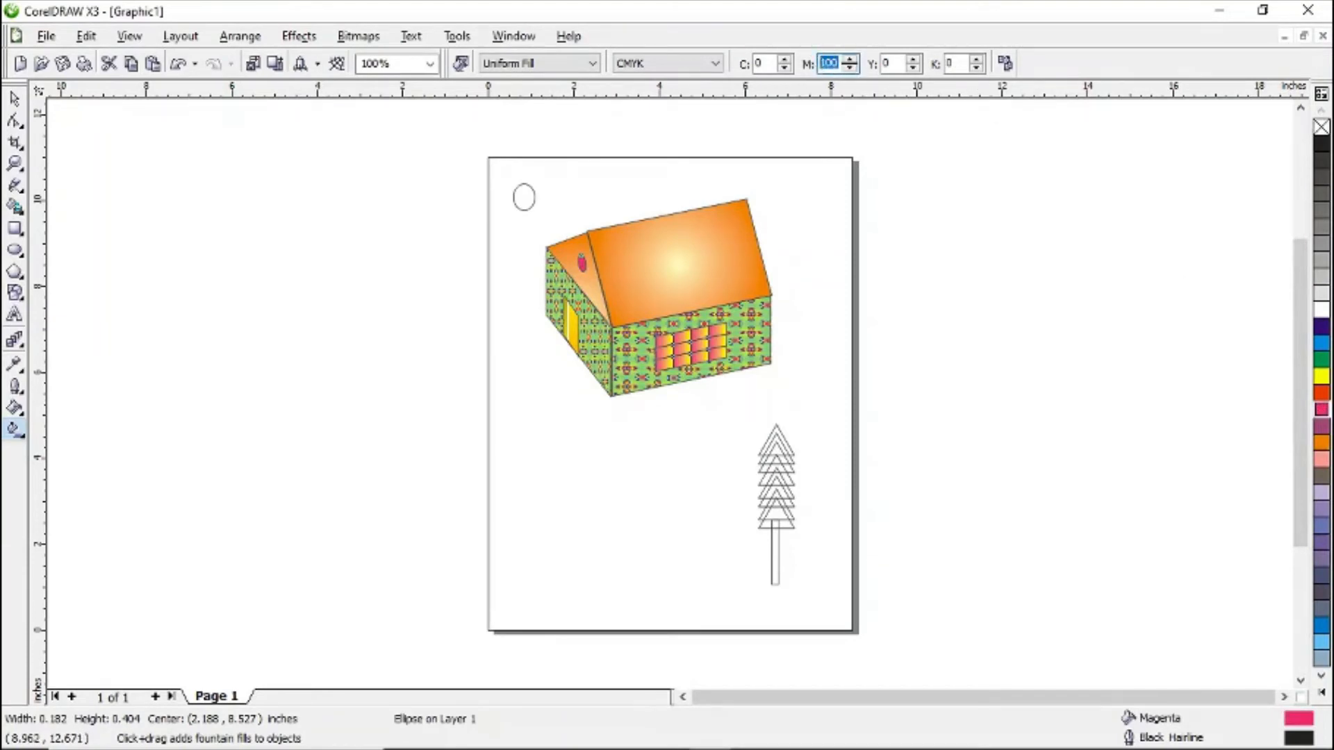
pyautogui.write('0')
pyautogui.press('Return')
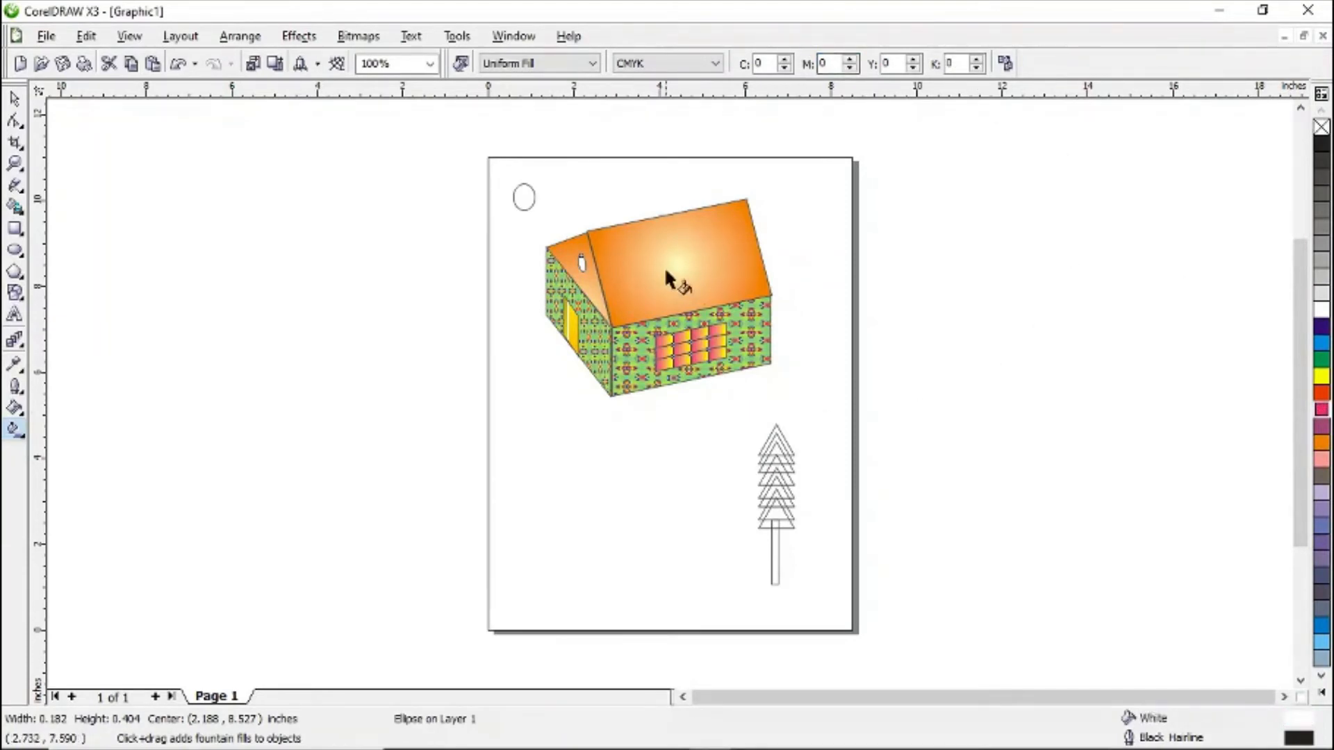
pyautogui.click(944, 64)
pyautogui.write('2')
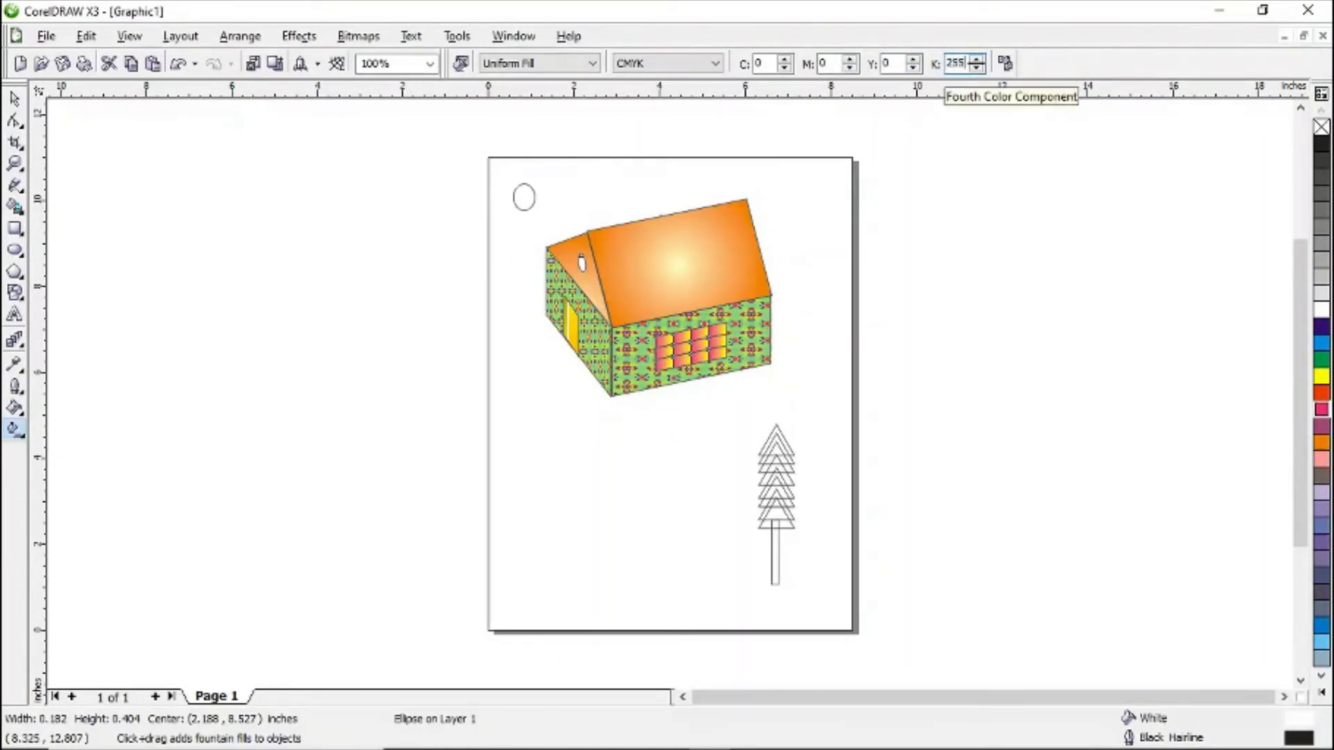
pyautogui.write('55')
pyautogui.press('Return')
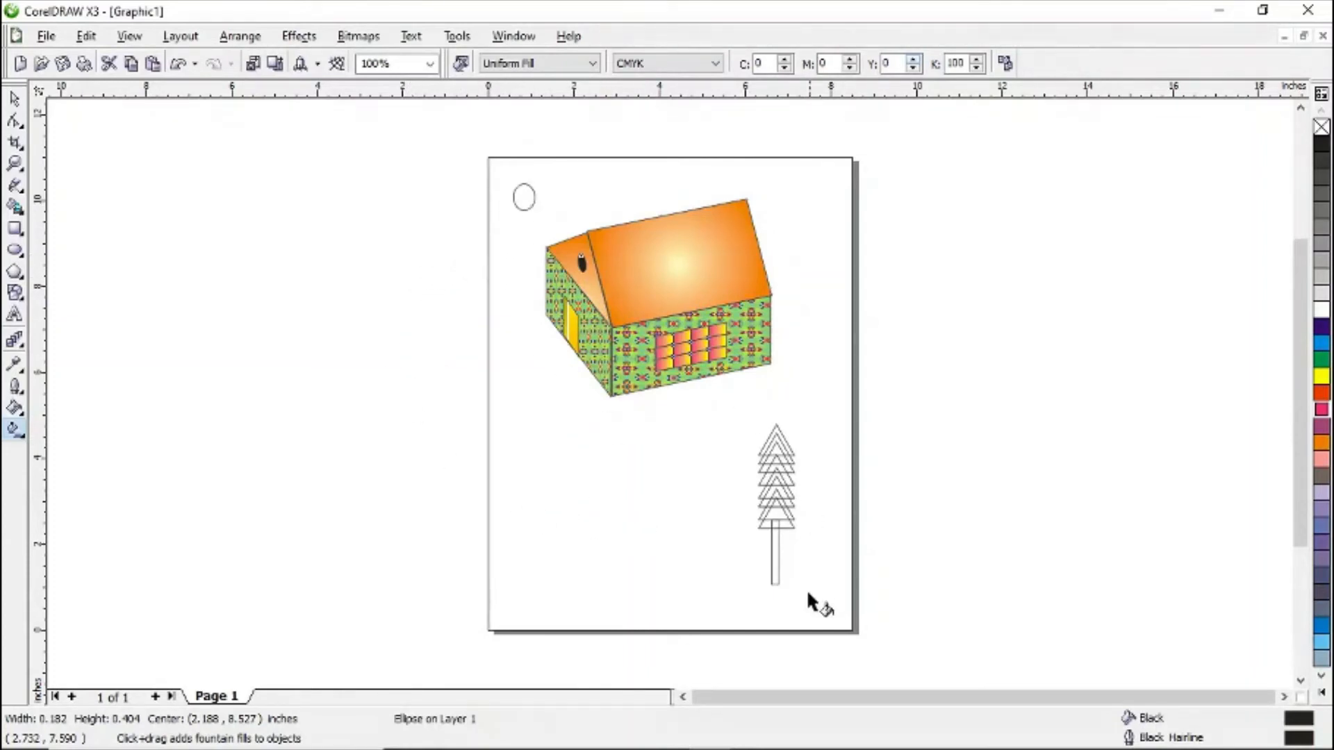
# - Fill the tree trunk with a dark brown uniform colour of C65 M85 Y93 K29
pyautogui.click(778, 583)
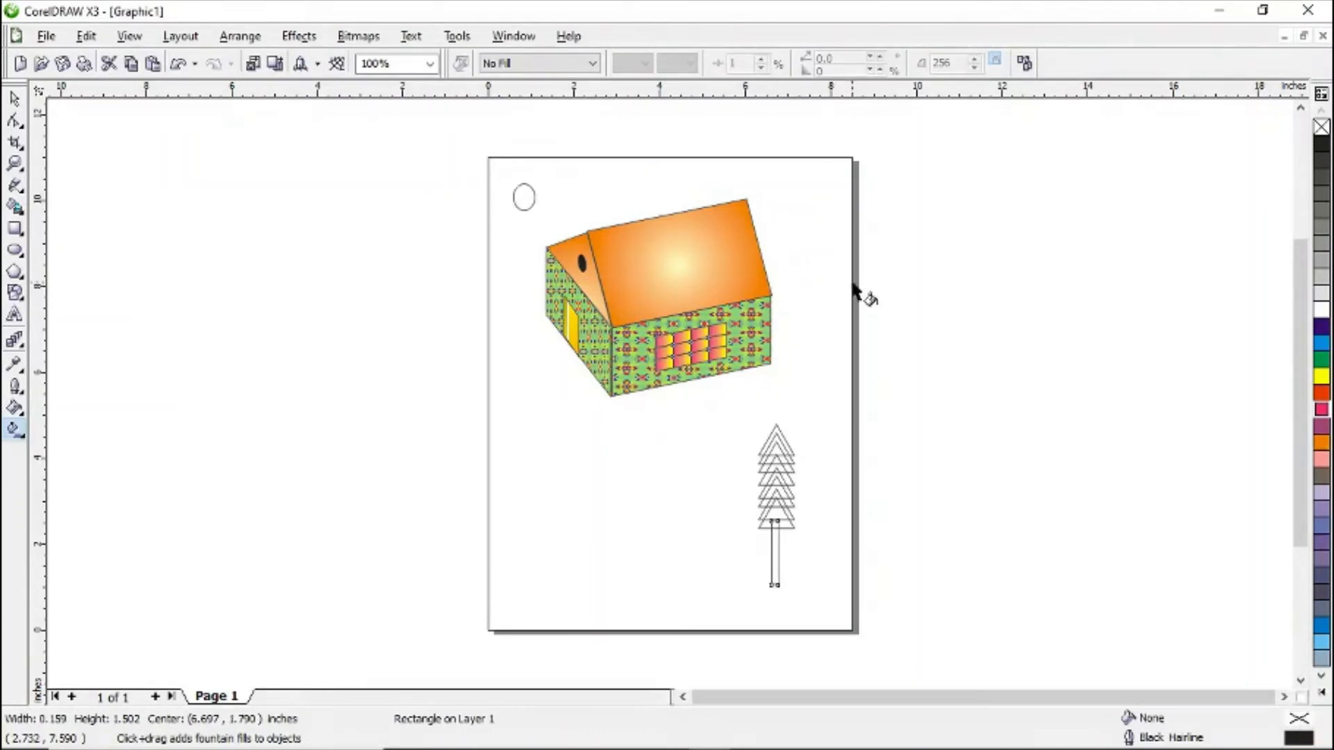
pyautogui.doubleClick(1296, 719)
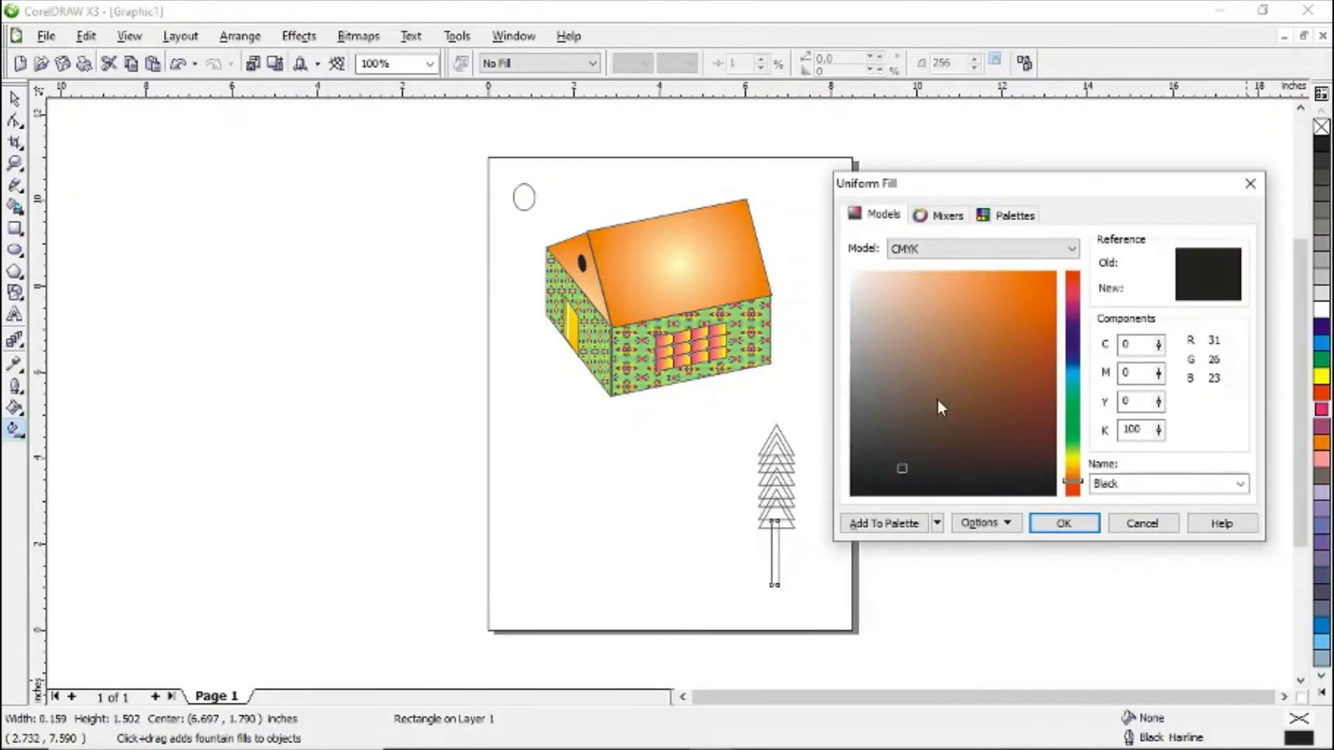
pyautogui.moveTo(939, 407); pyautogui.dragTo(943, 427)
pyautogui.click(978, 440)
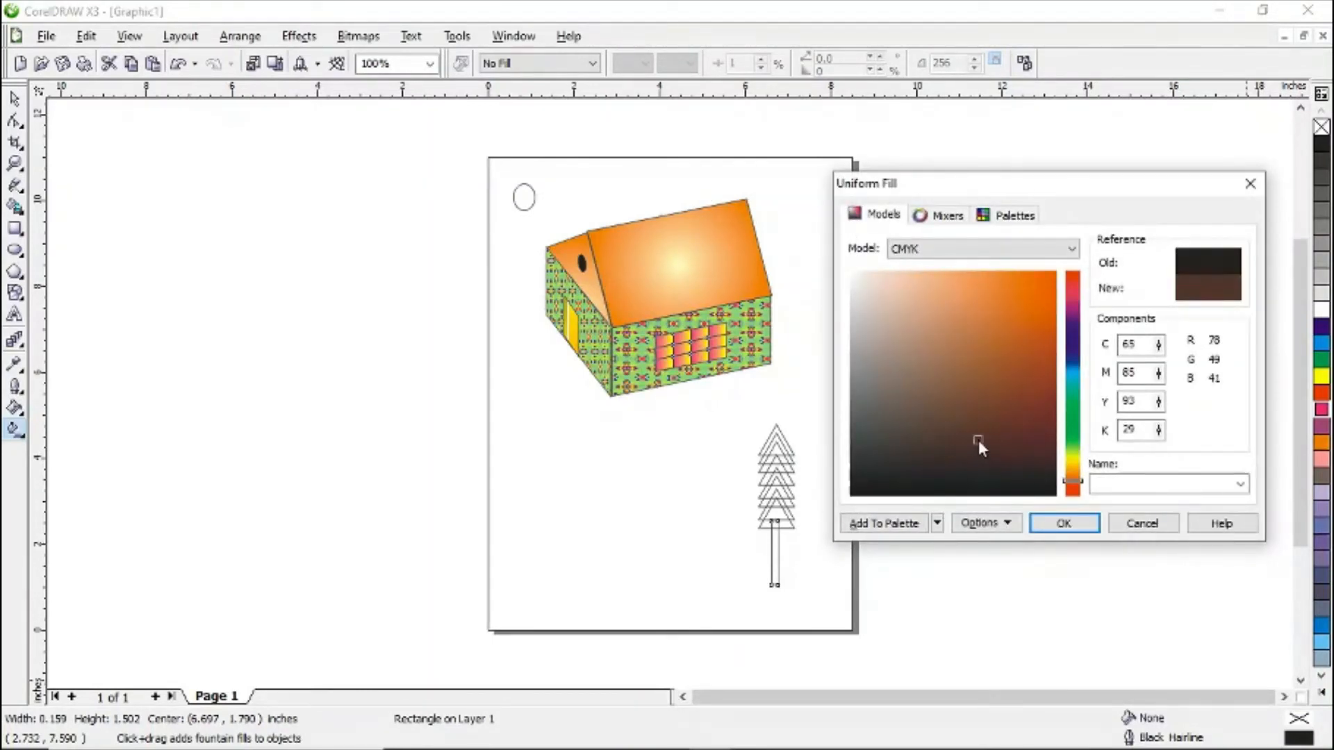
pyautogui.click(1094, 524)
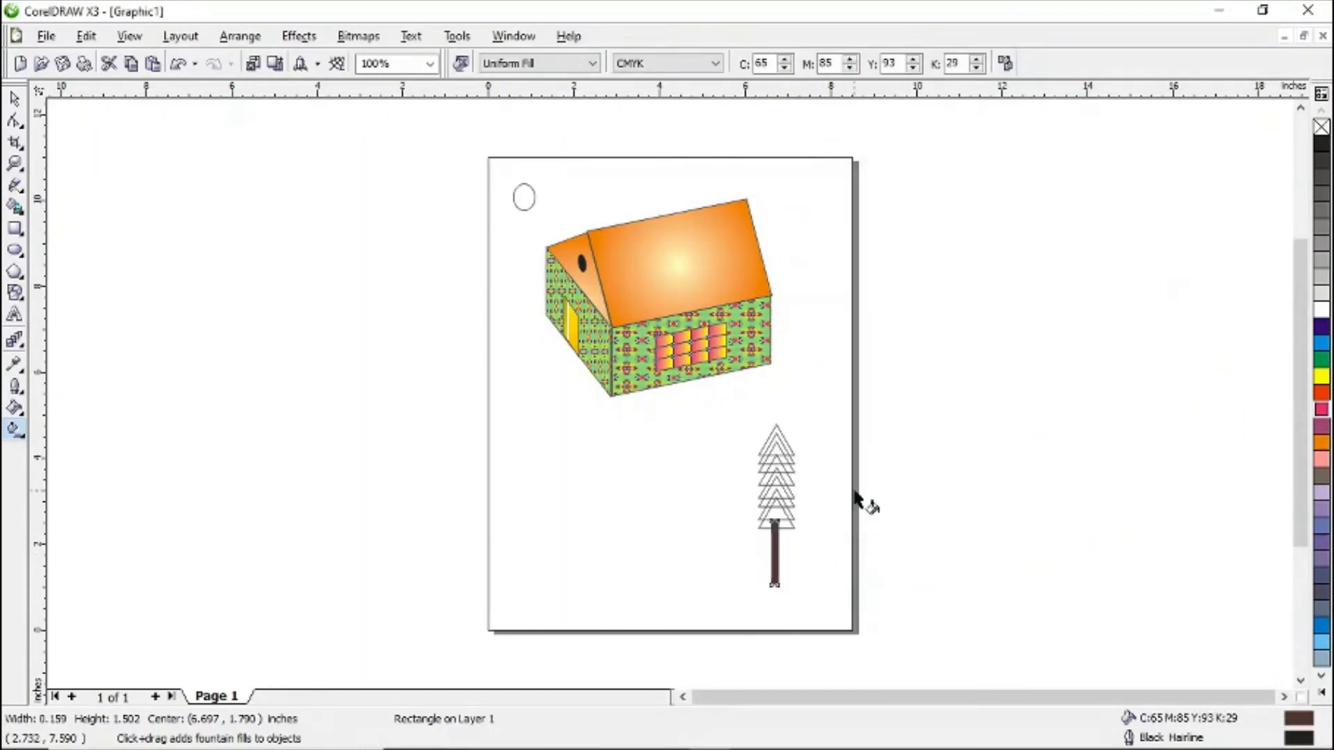
# - Select the tree's eight triangles and give them a conical fountain fill from green to light green
pyautogui.click(14, 98)
pyautogui.click(738, 422)
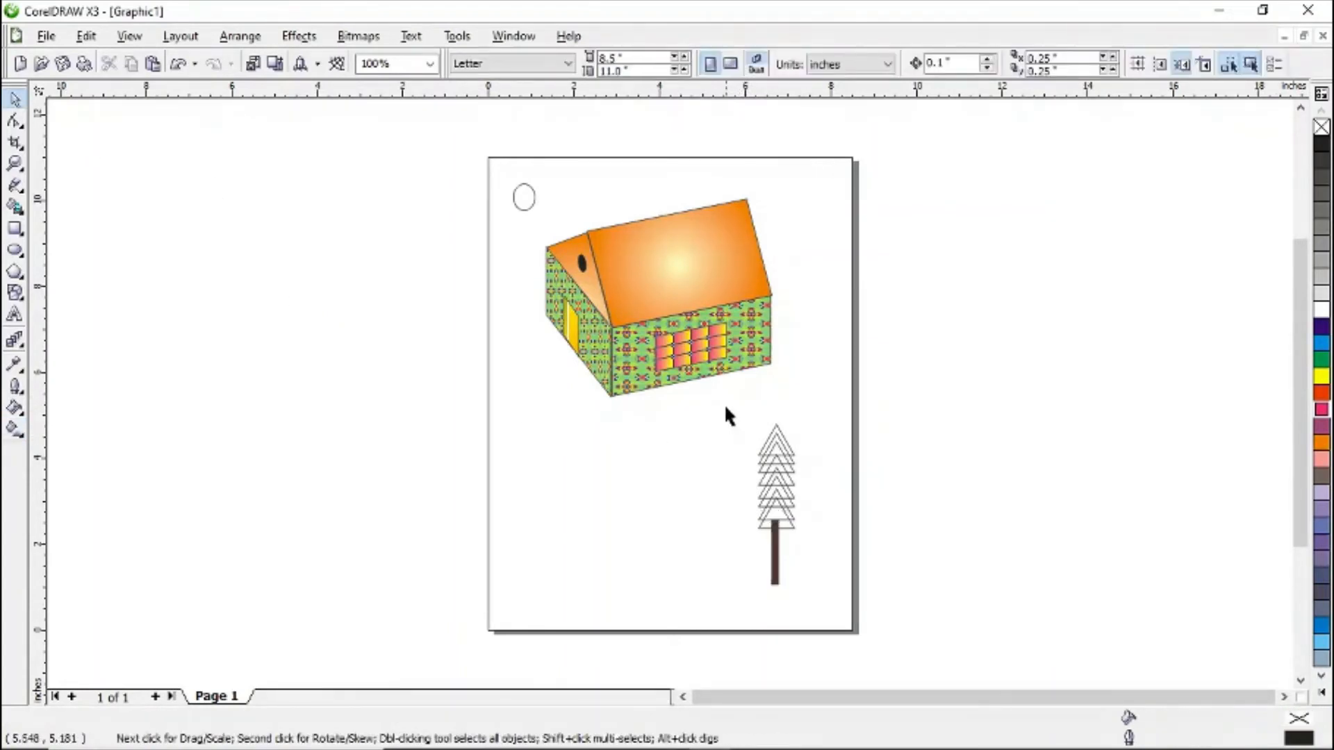
pyautogui.moveTo(726, 408); pyautogui.dragTo(860, 536)
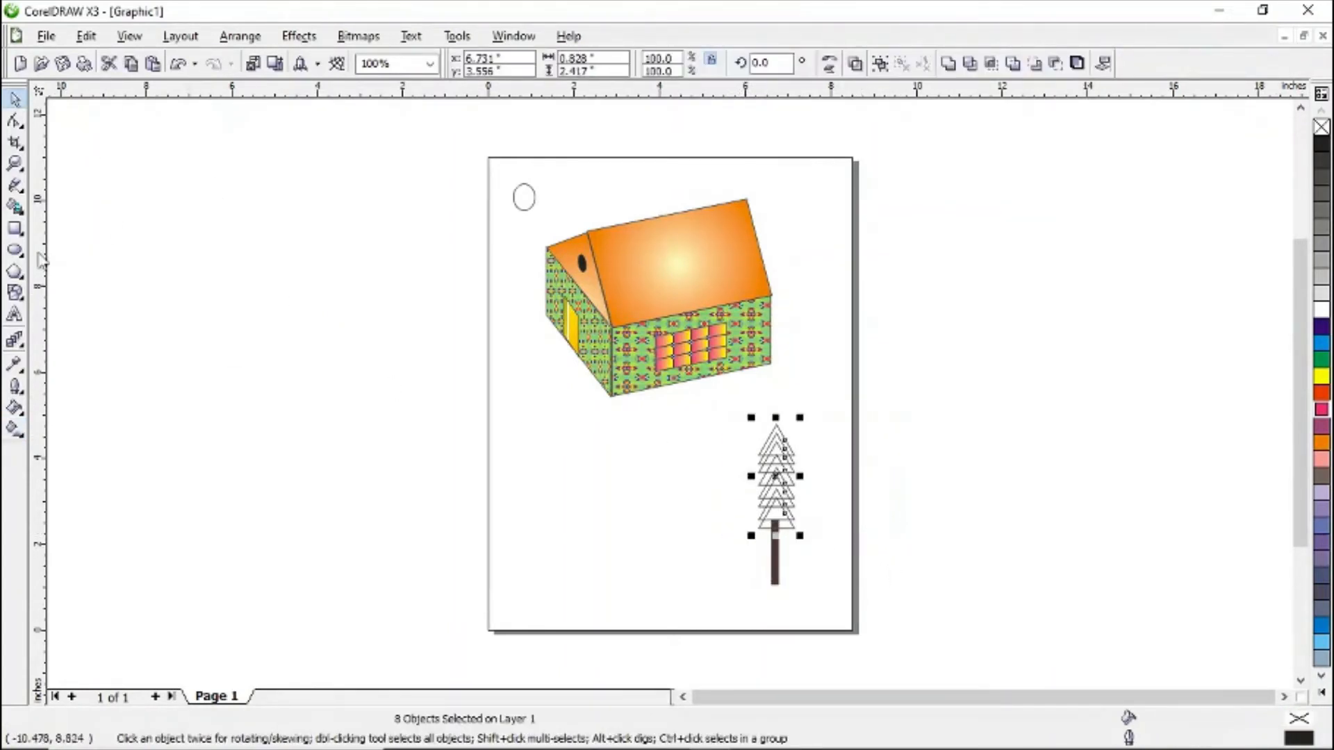
pyautogui.click(15, 432)
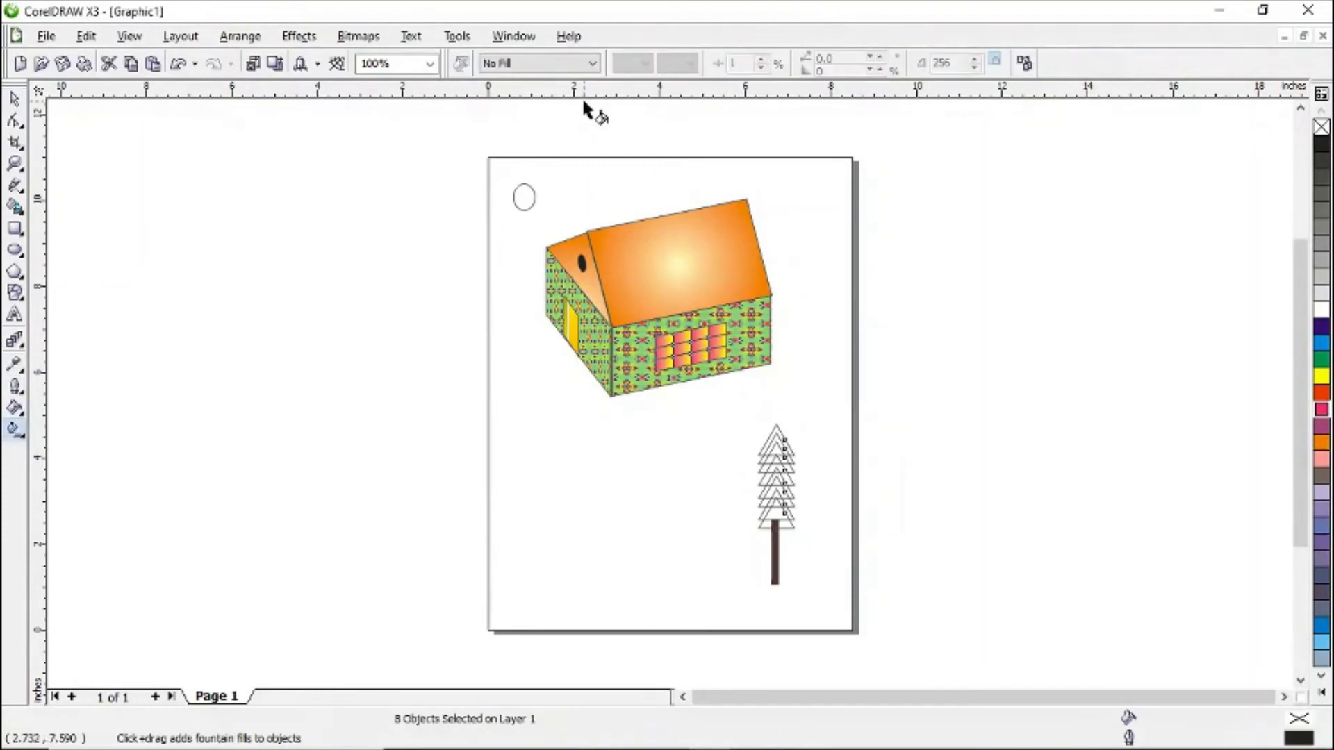
pyautogui.click(592, 63)
pyautogui.click(514, 132)
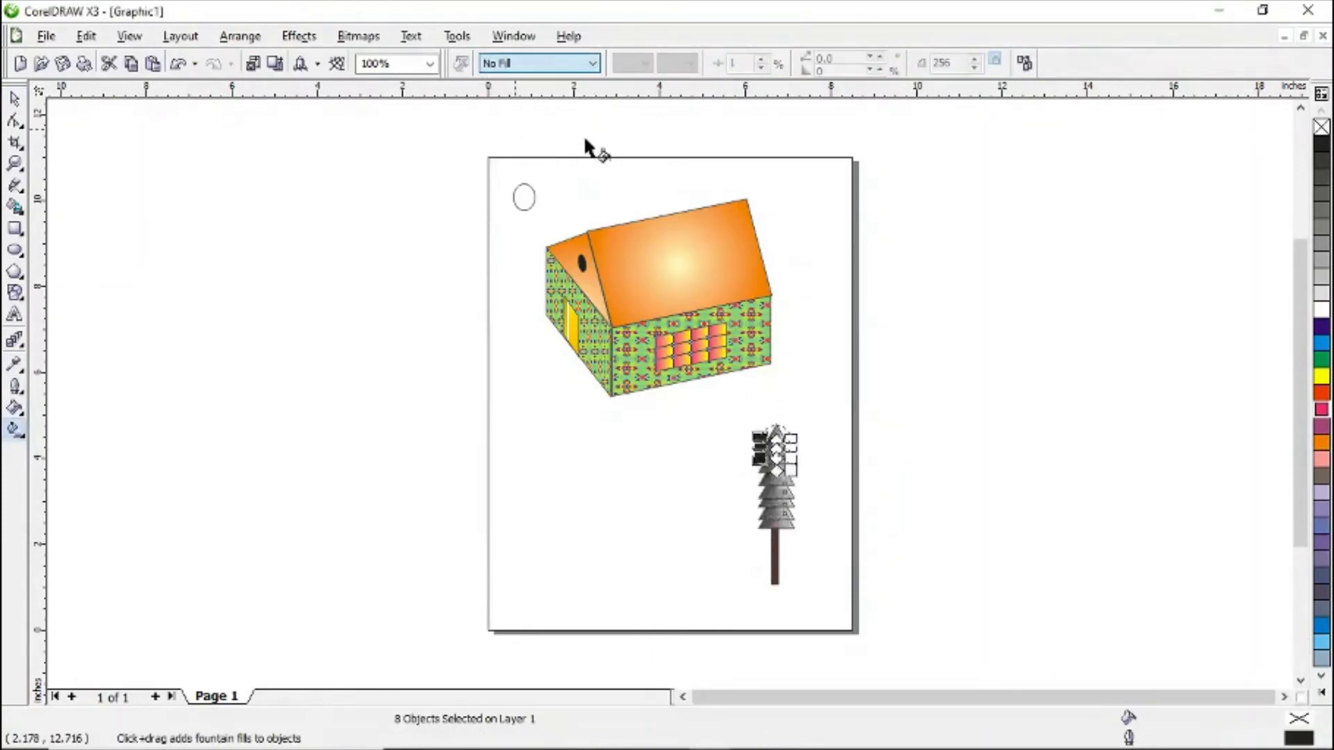
pyautogui.click(646, 64)
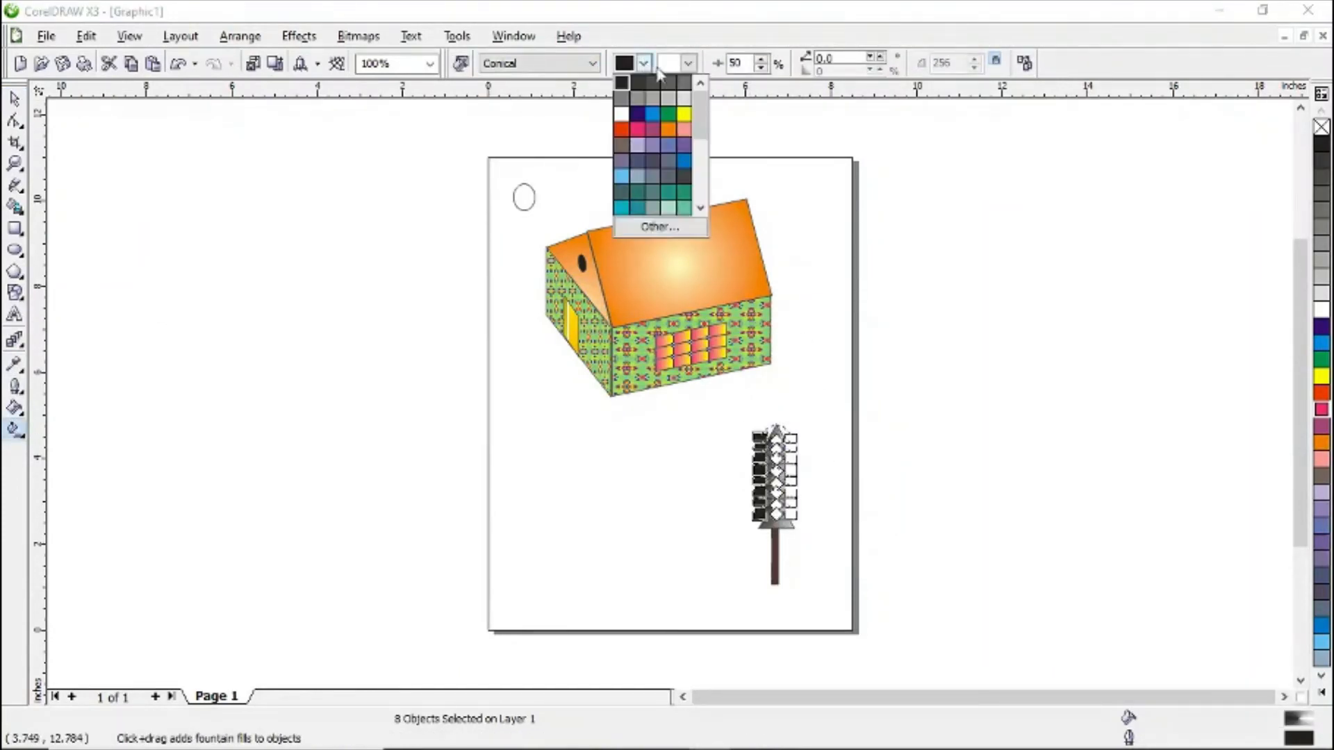
pyautogui.moveTo(703, 128)
pyautogui.mouseDown()
pyautogui.moveTo(707, 146)
pyautogui.moveTo(702, 104)
pyautogui.mouseUp()
pyautogui.click(671, 115)
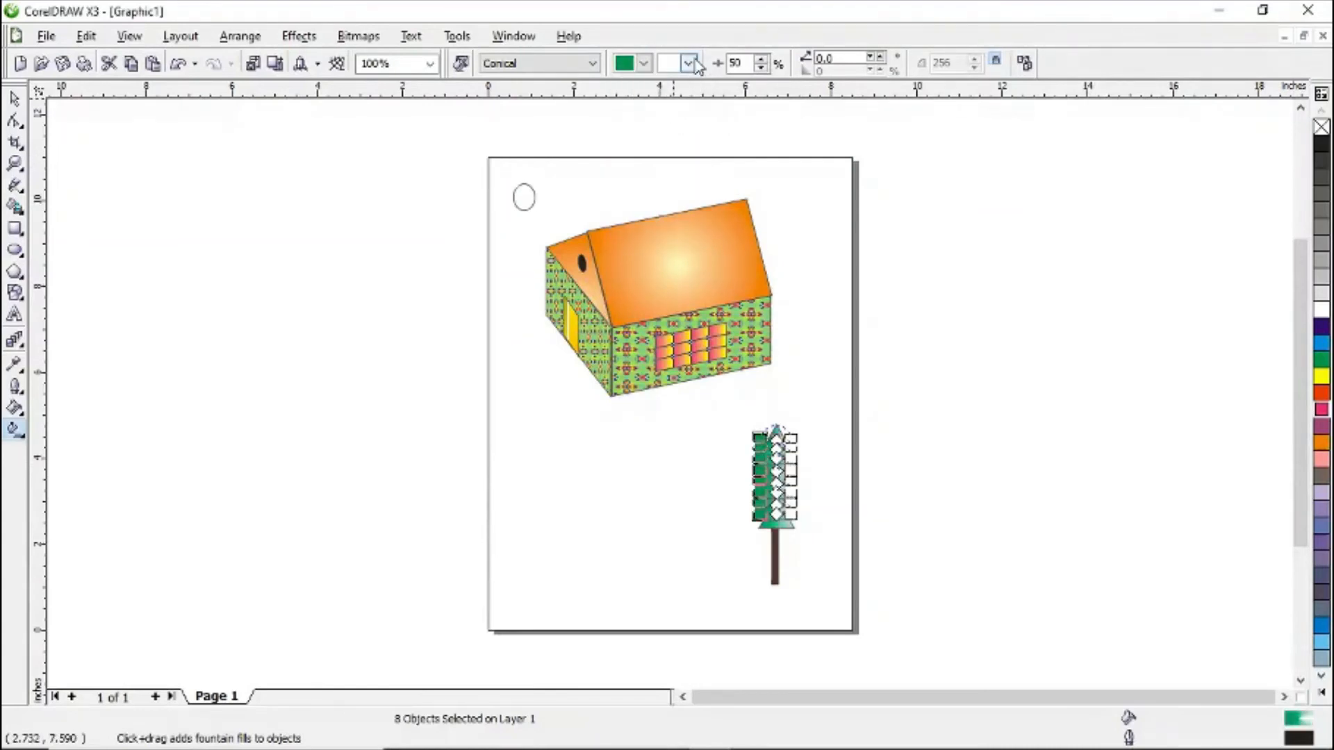
pyautogui.click(688, 63)
pyautogui.moveTo(750, 130); pyautogui.dragTo(751, 153)
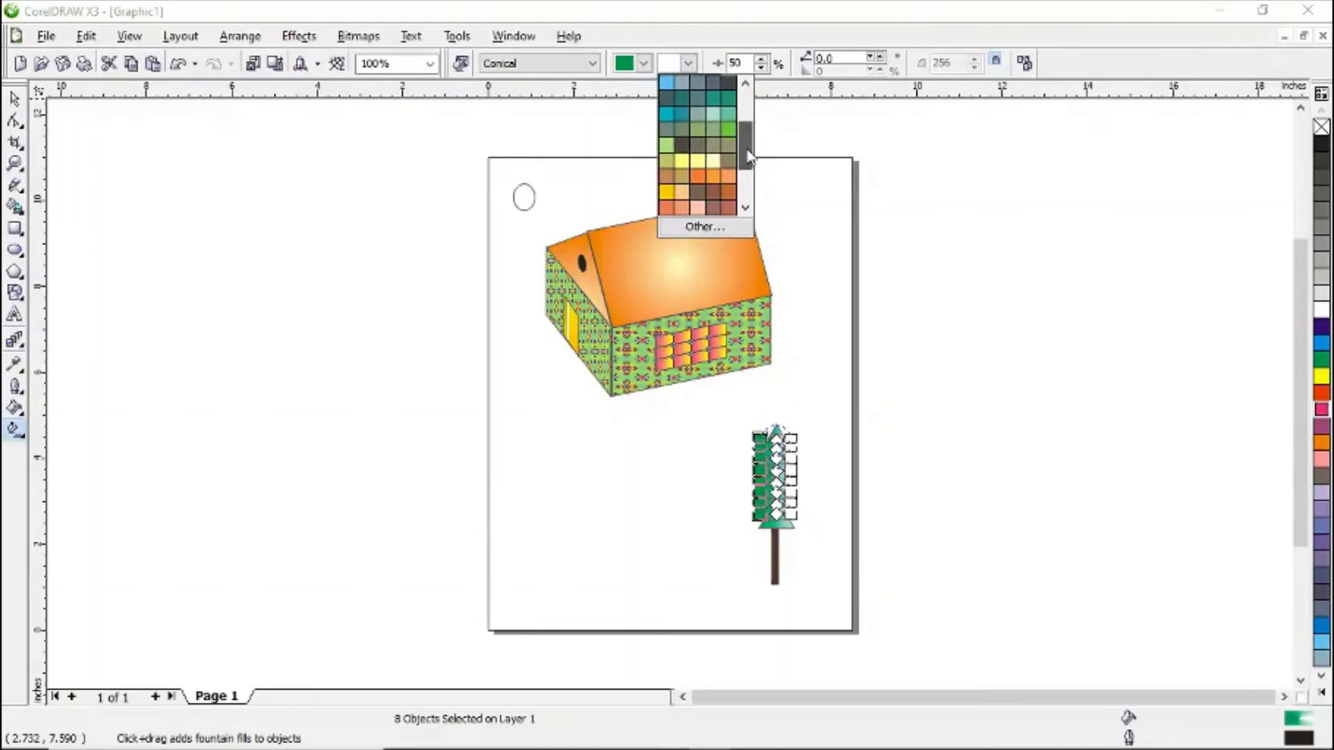
pyautogui.click(666, 146)
pyautogui.click(918, 475)
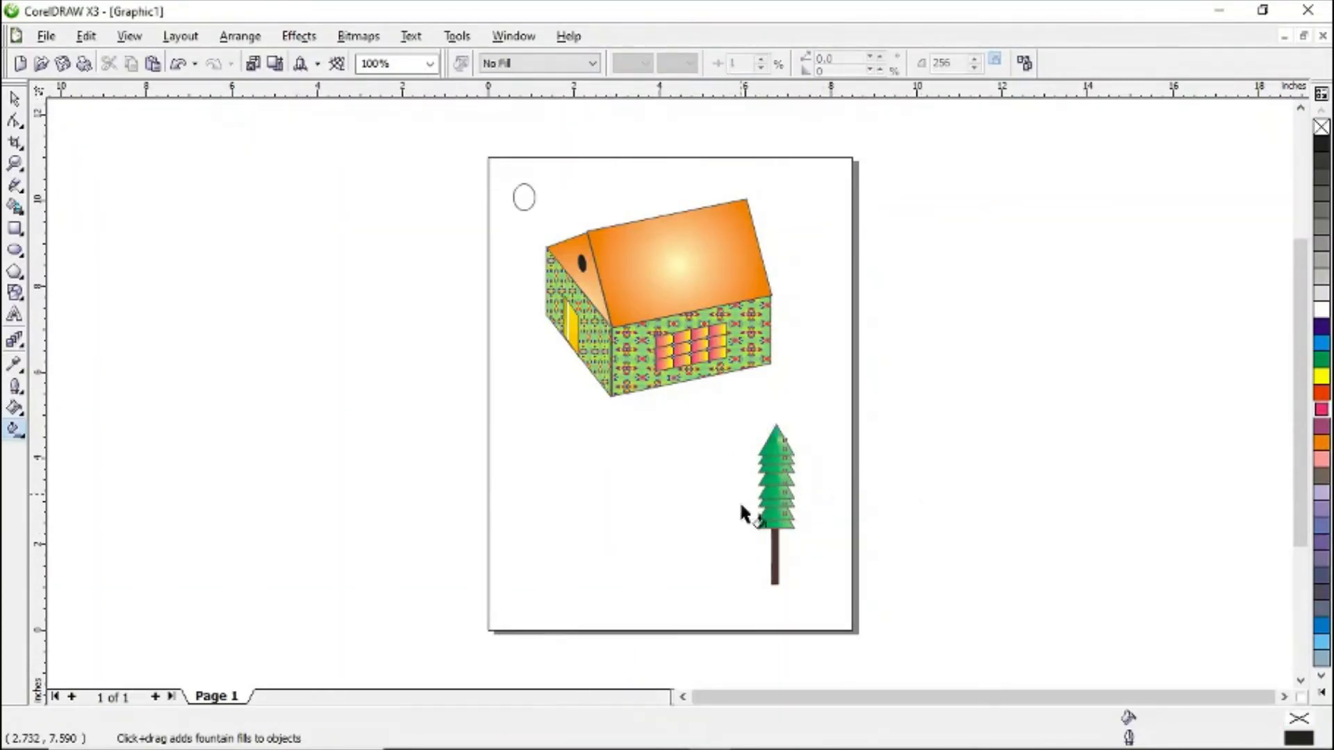
# - Fill the sun ellipse with a radial fountain fill in a light colour and lengthen its gradient handle slightly
pyautogui.click(522, 202)
pyautogui.click(594, 68)
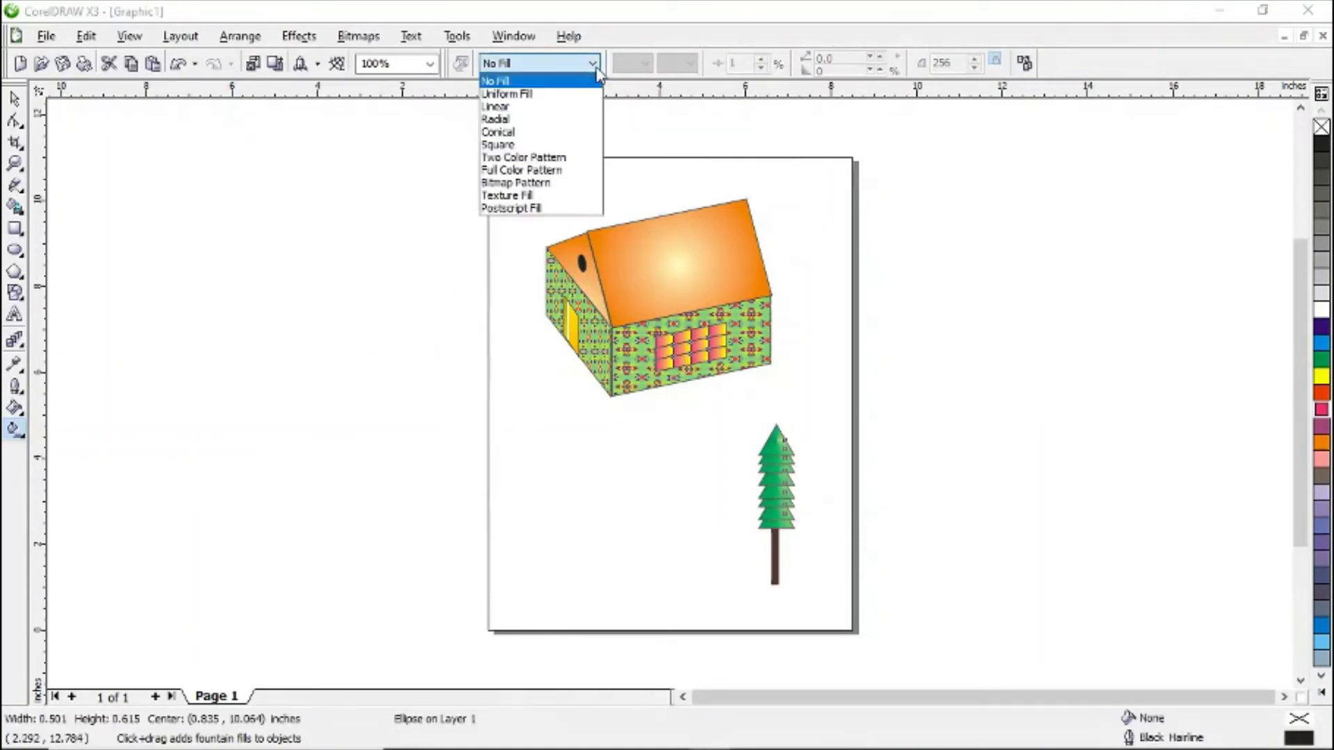
pyautogui.click(531, 119)
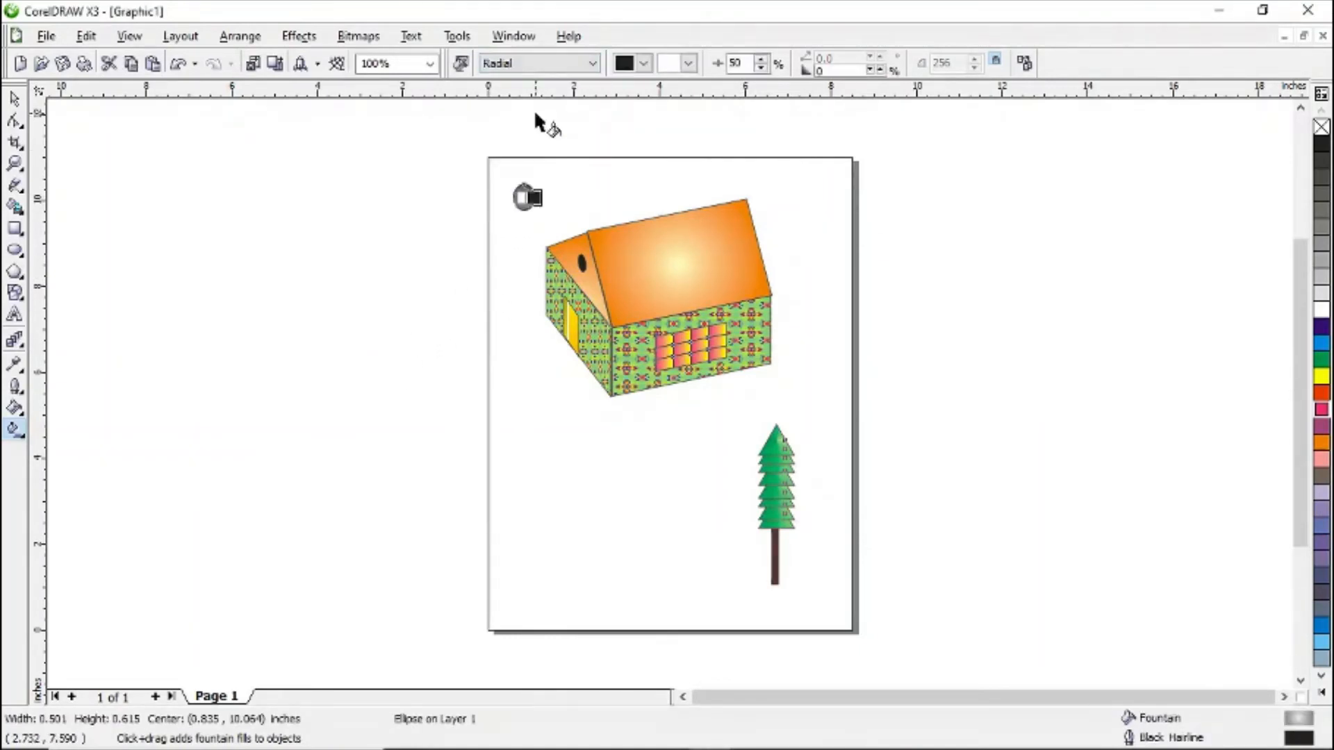
pyautogui.click(645, 64)
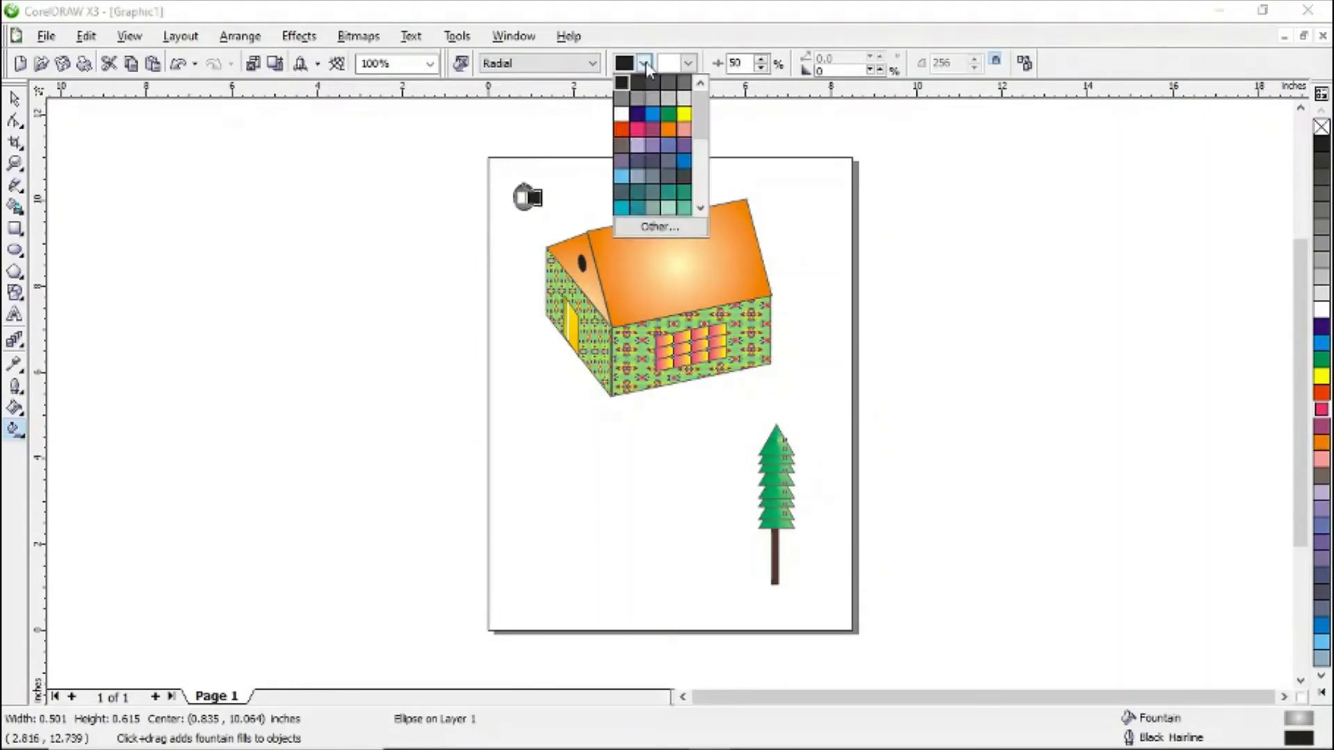
pyautogui.click(684, 102)
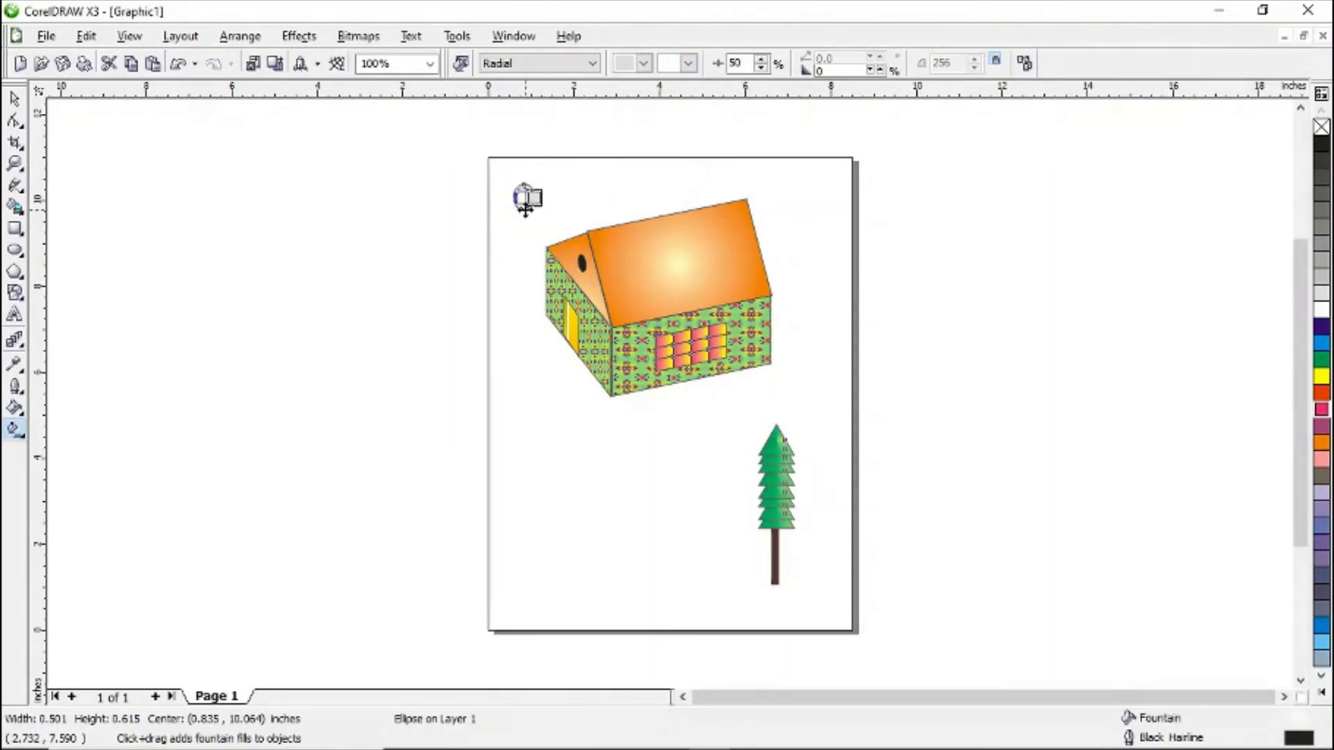
pyautogui.moveTo(524, 197); pyautogui.dragTo(543, 196)
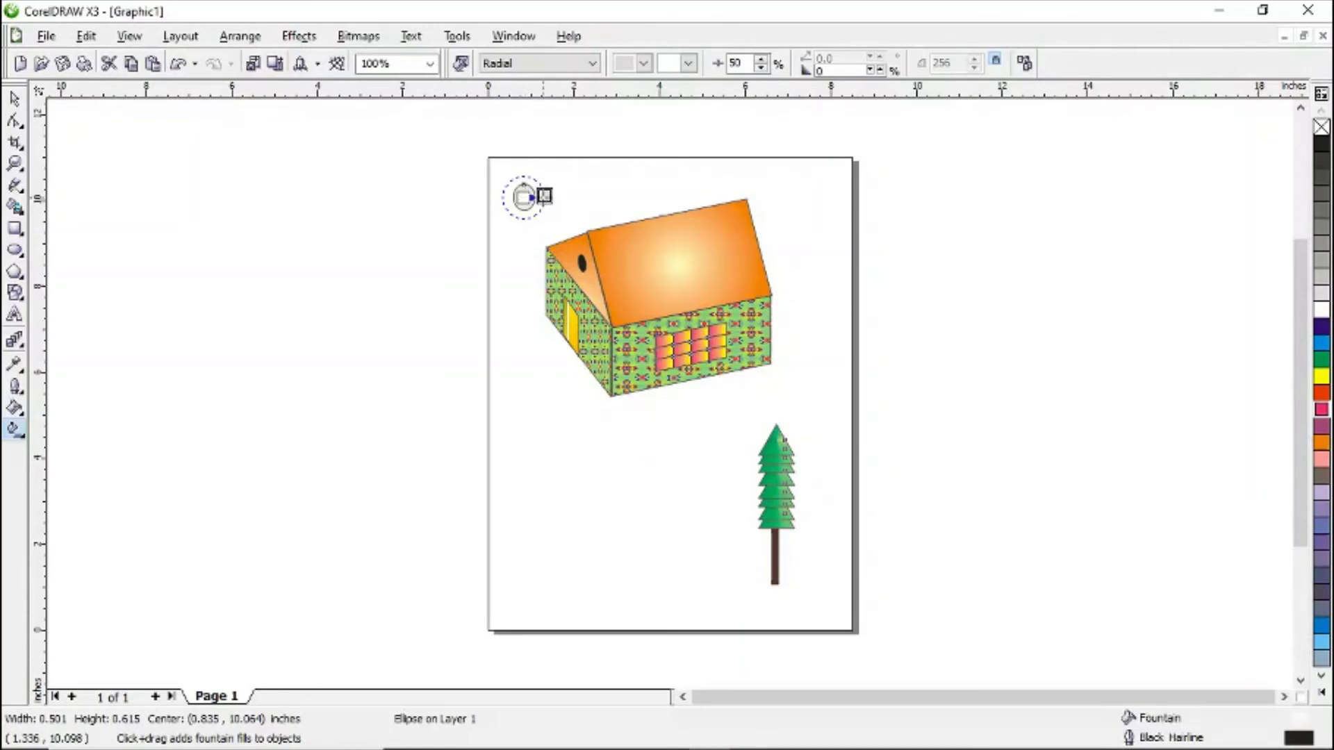
pyautogui.moveTo(544, 196); pyautogui.dragTo(552, 196)
pyautogui.click(467, 211)
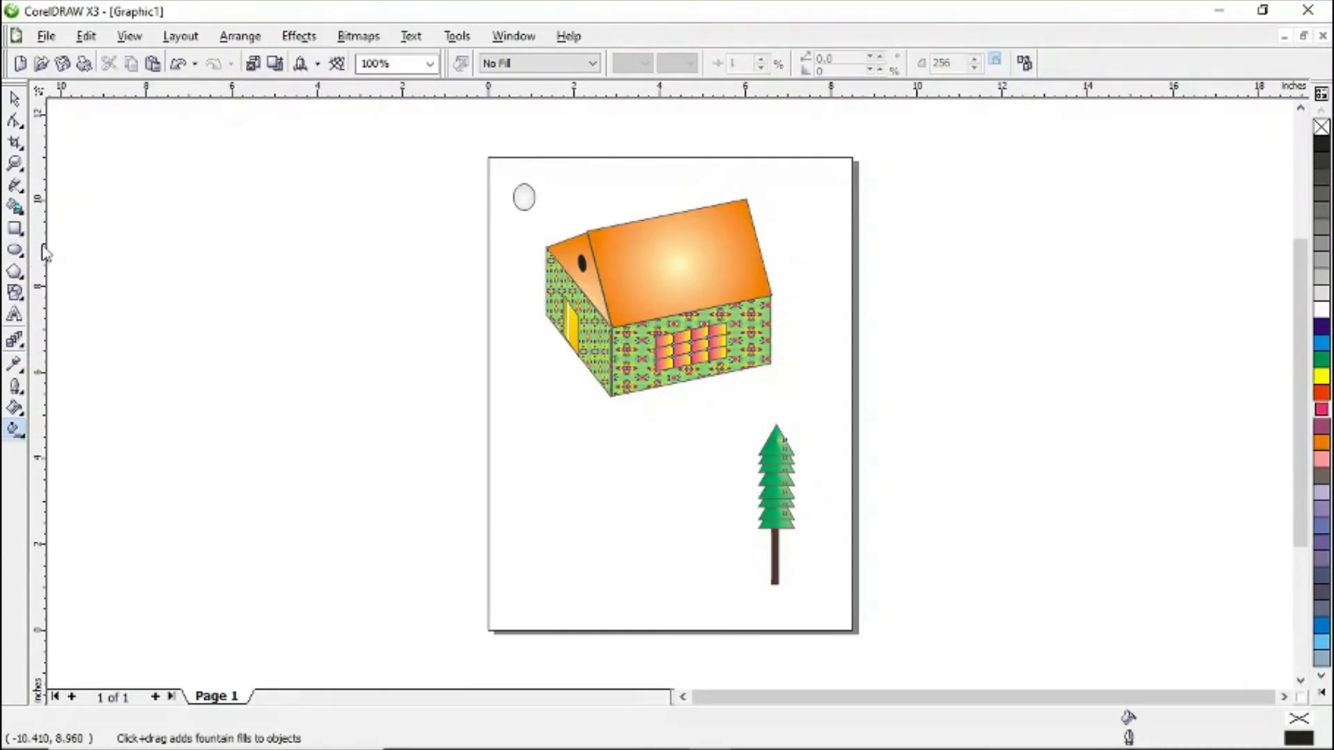
# - Draw a sky rectangle about 8.5 x 5.1 inches across the upper page and send it to the back of the page
pyautogui.click(16, 231)
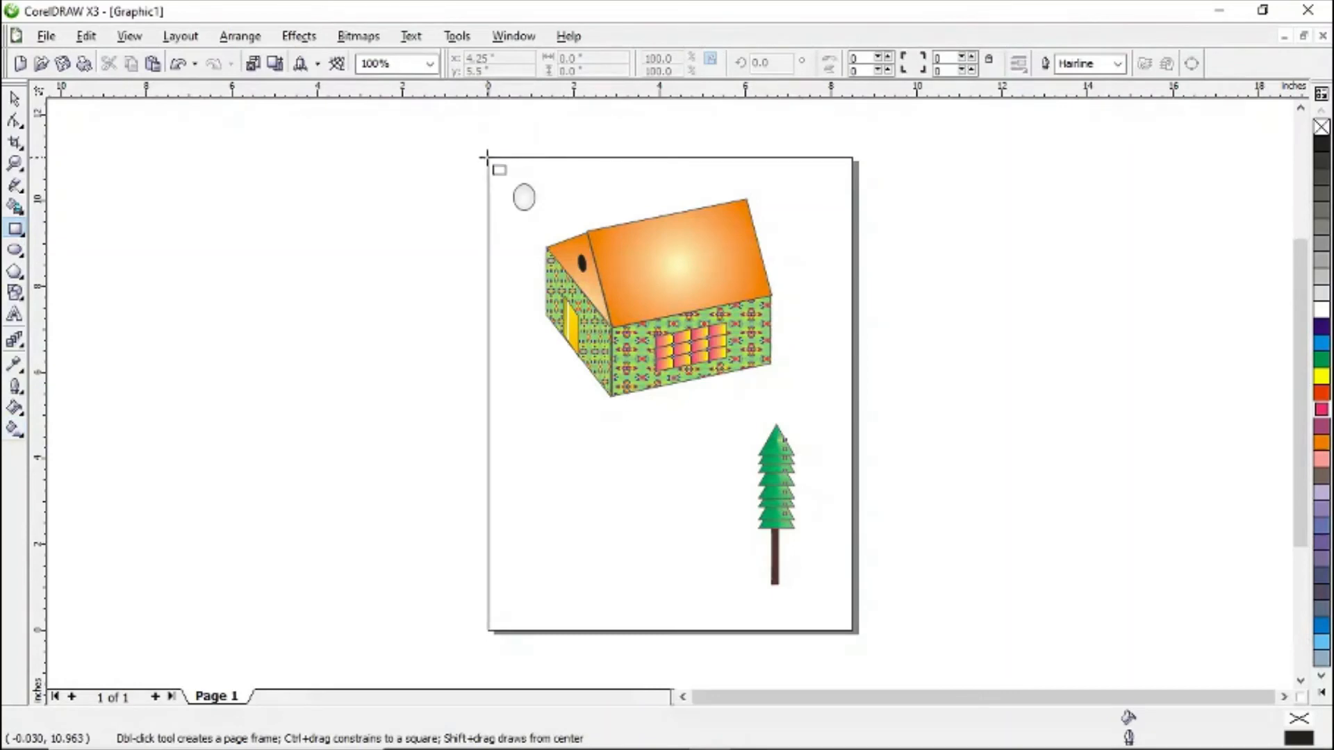
pyautogui.moveTo(488, 156); pyautogui.dragTo(850, 375)
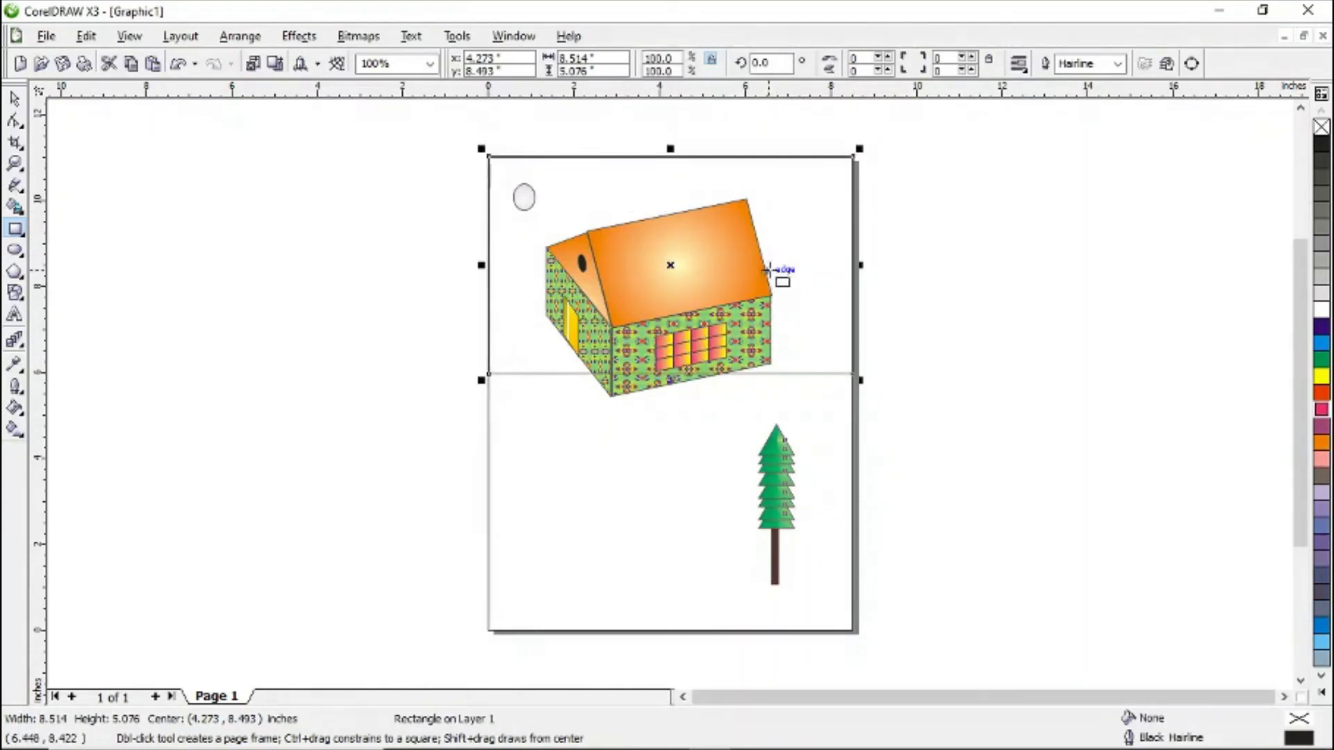
pyautogui.rightClick(798, 292)
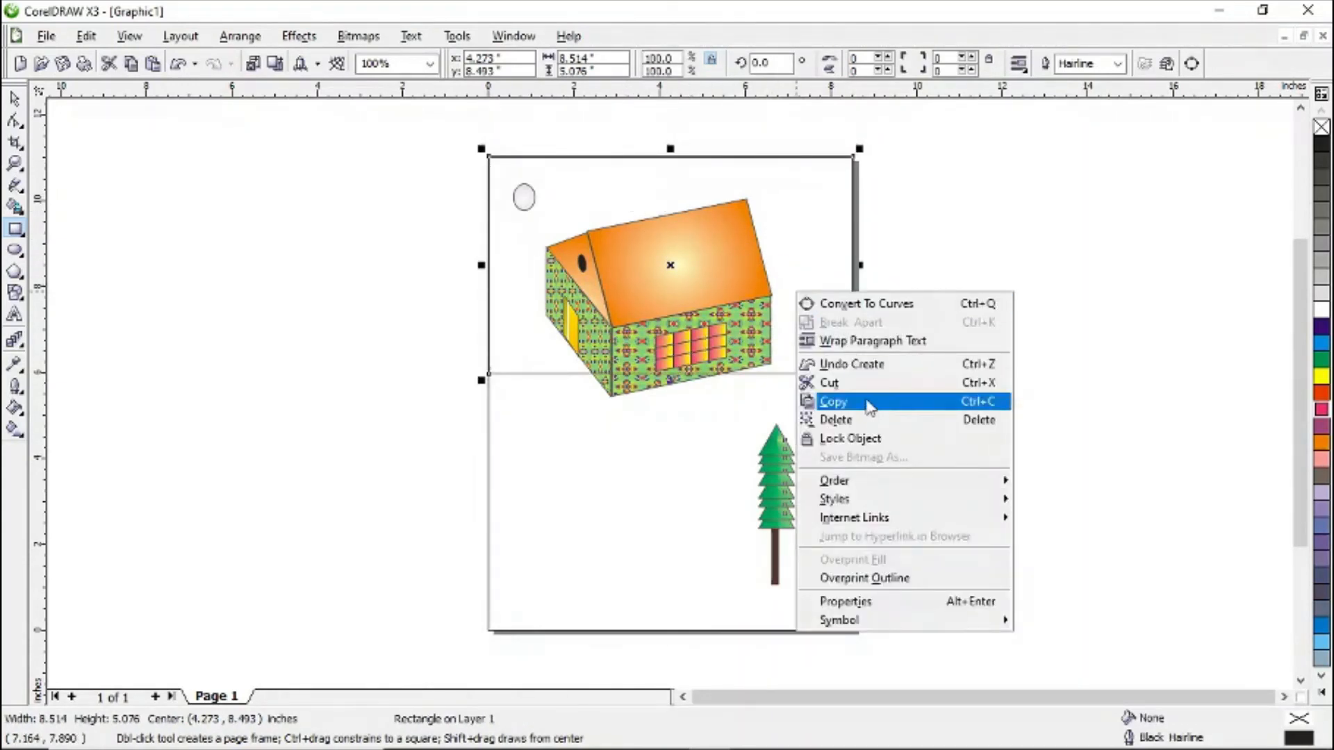
pyautogui.moveTo(965, 492)
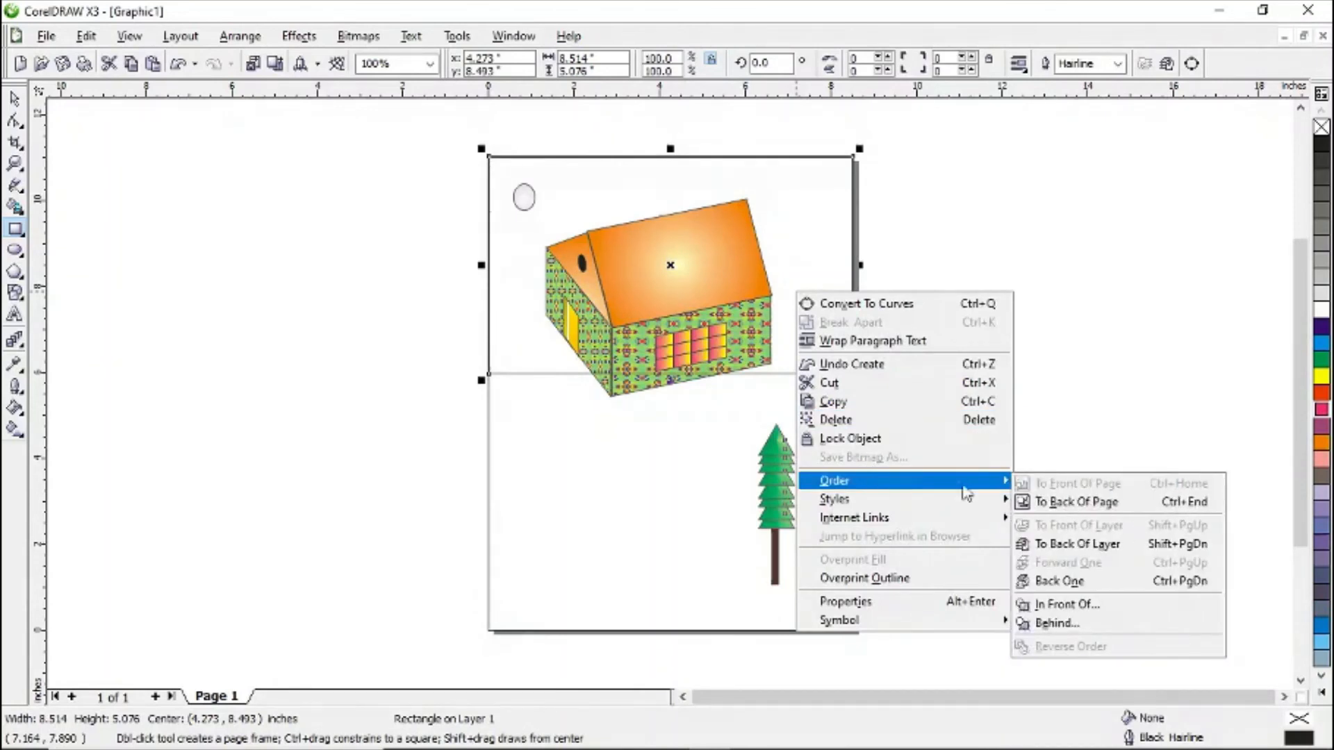
pyautogui.click(1092, 503)
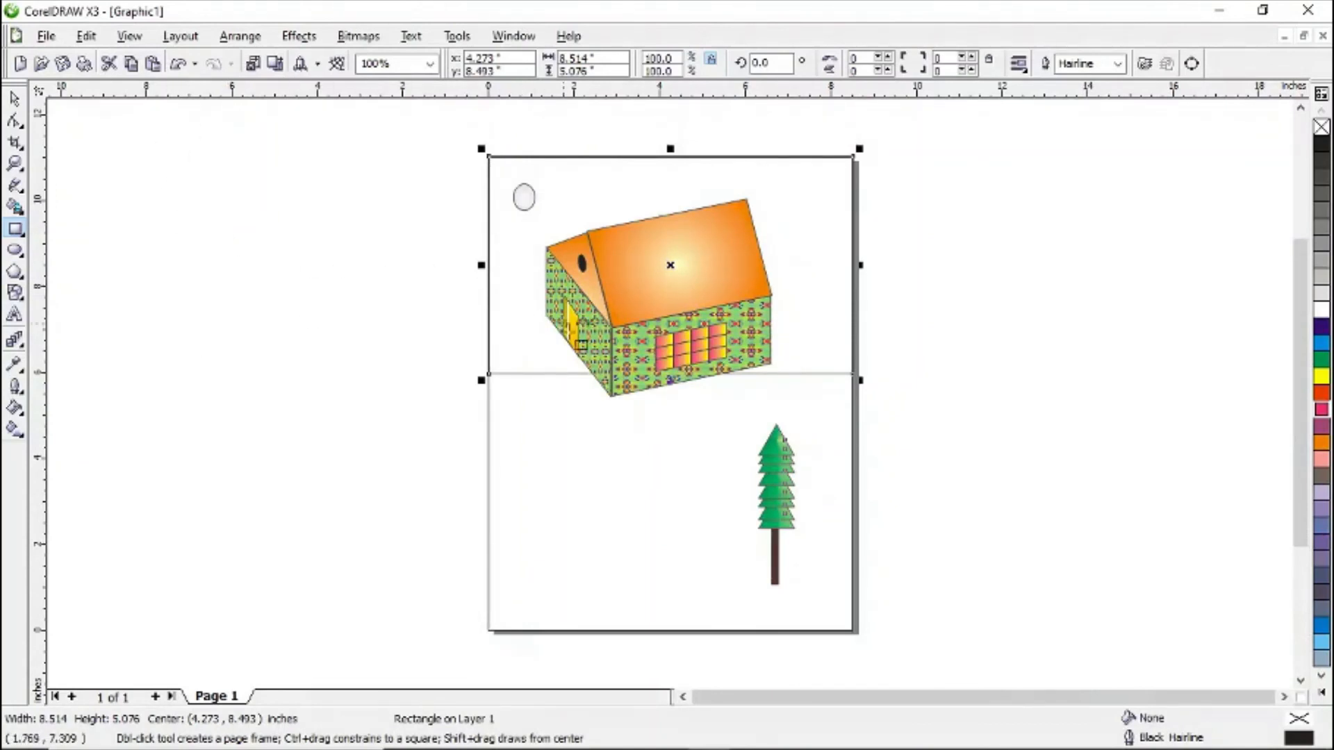
# - Fill the sky rectangle with a full colour pattern imported from a starry night image in the D: drive's Coreldraw folder
pyautogui.click(13, 431)
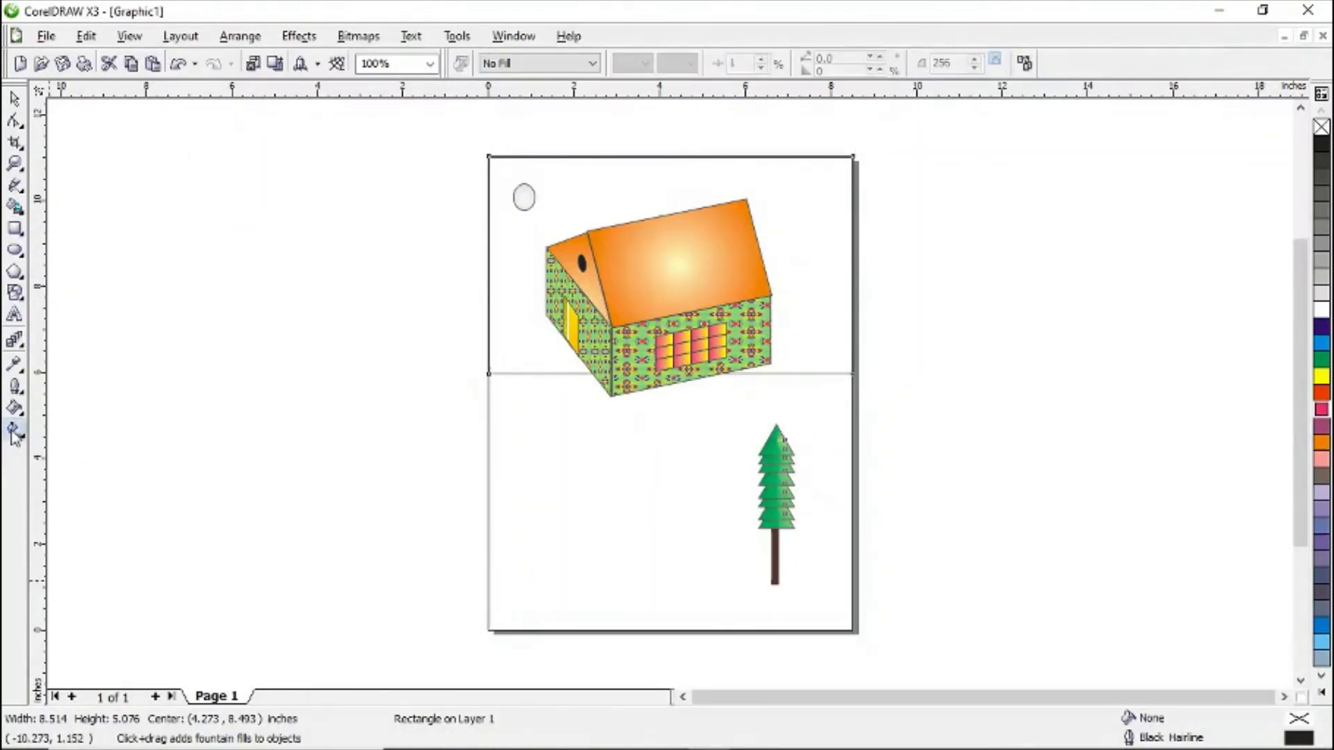
pyautogui.click(594, 65)
pyautogui.click(535, 173)
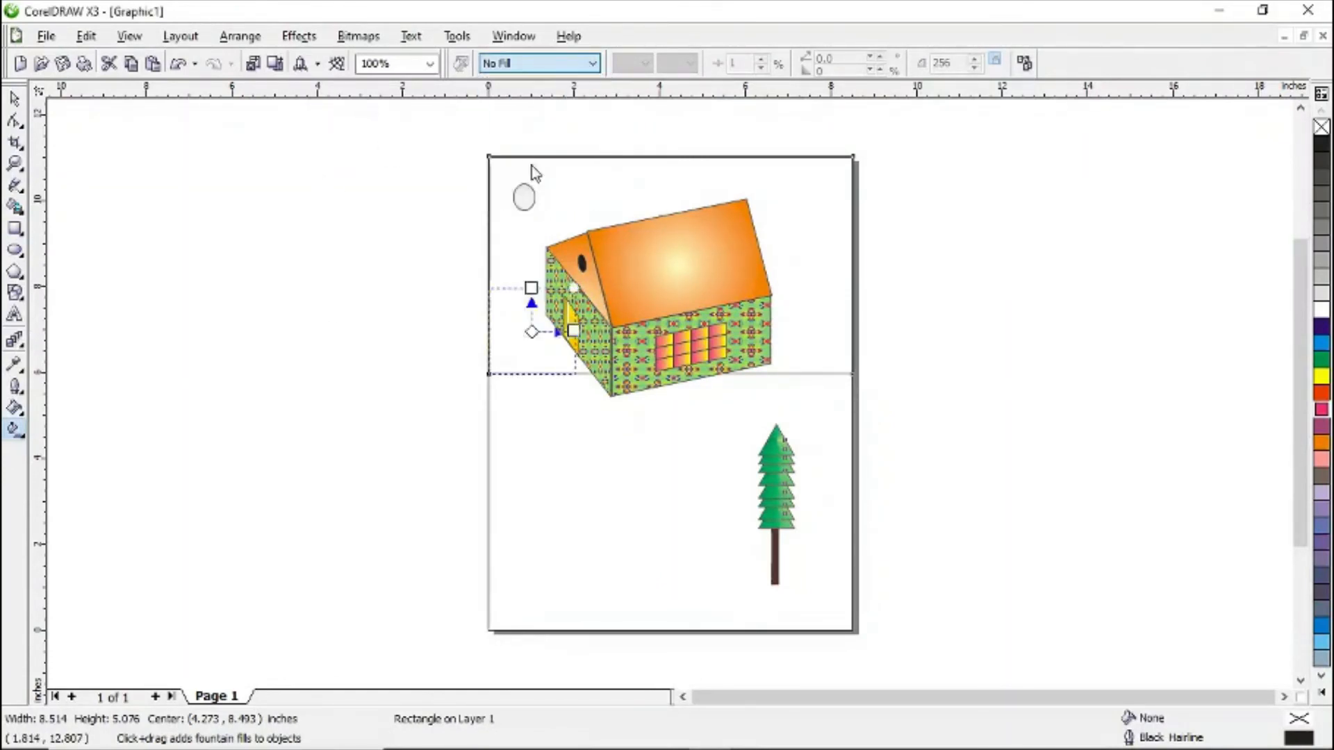
pyautogui.click(644, 65)
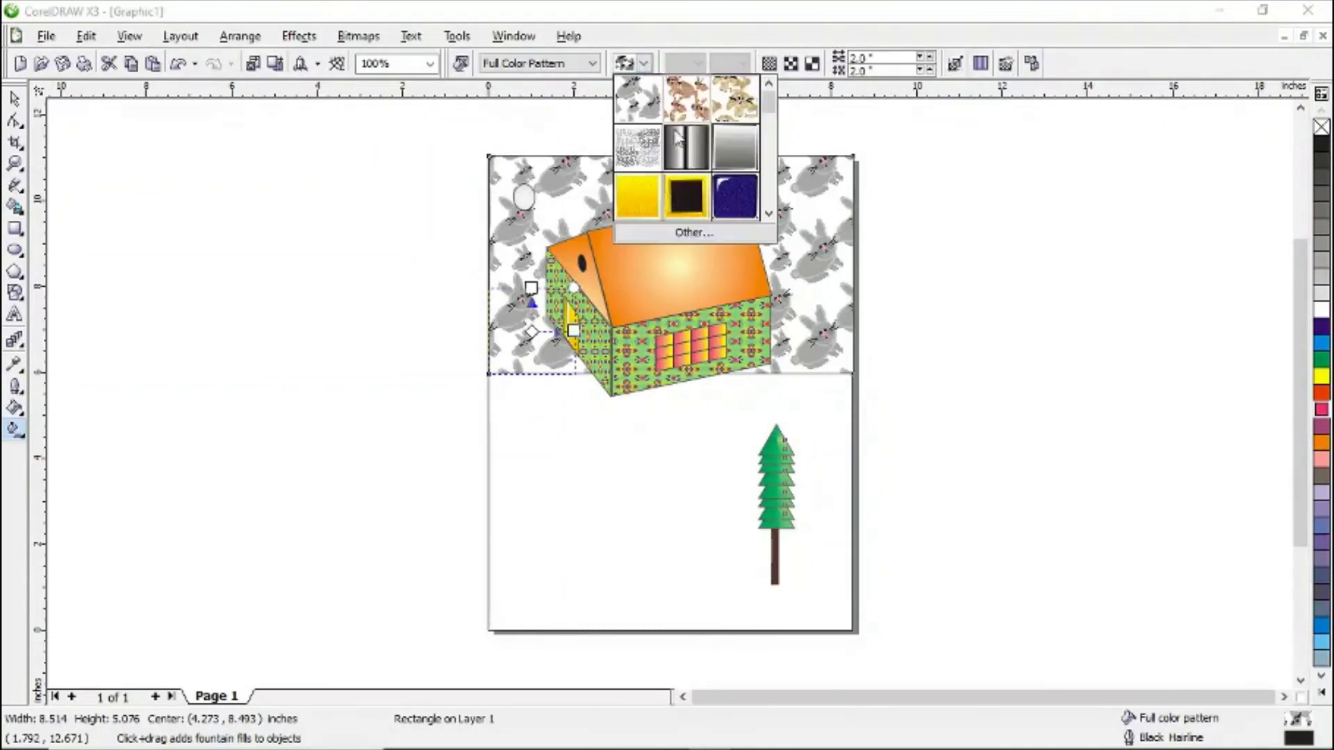
pyautogui.click(706, 238)
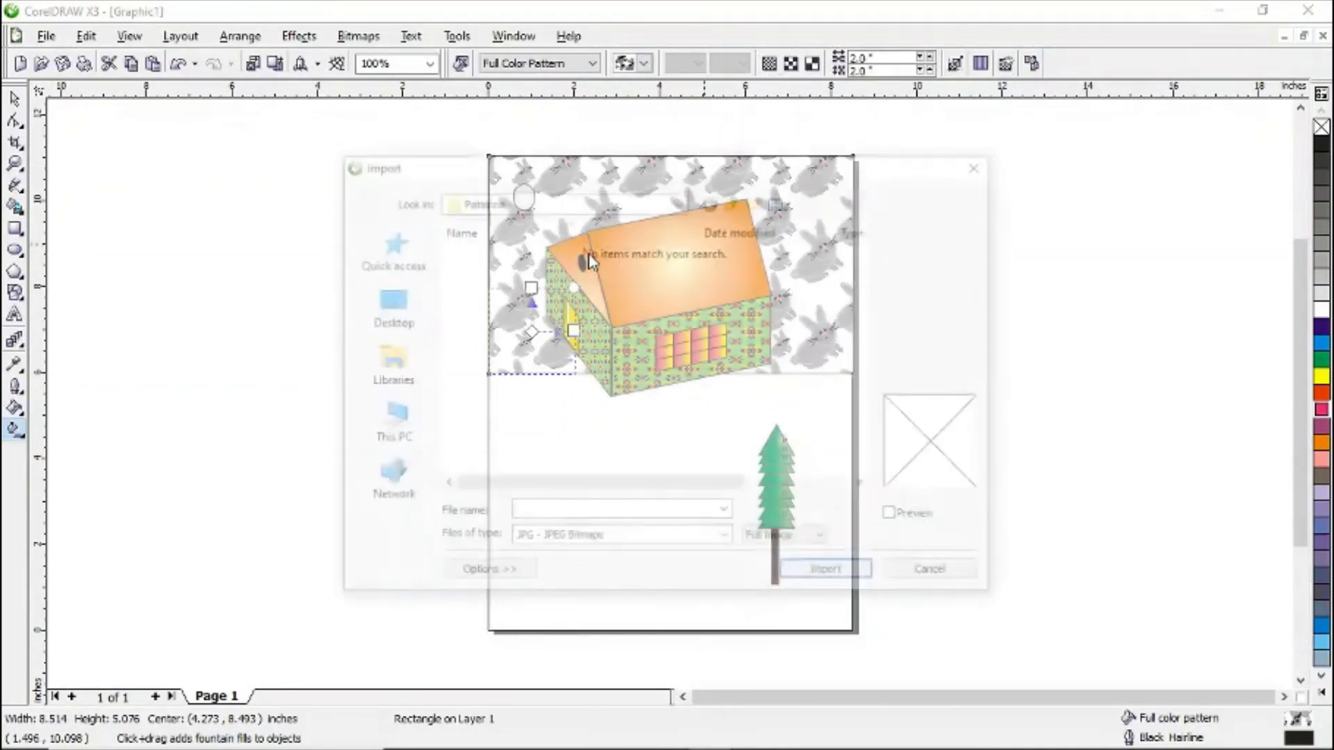
pyautogui.click(389, 425)
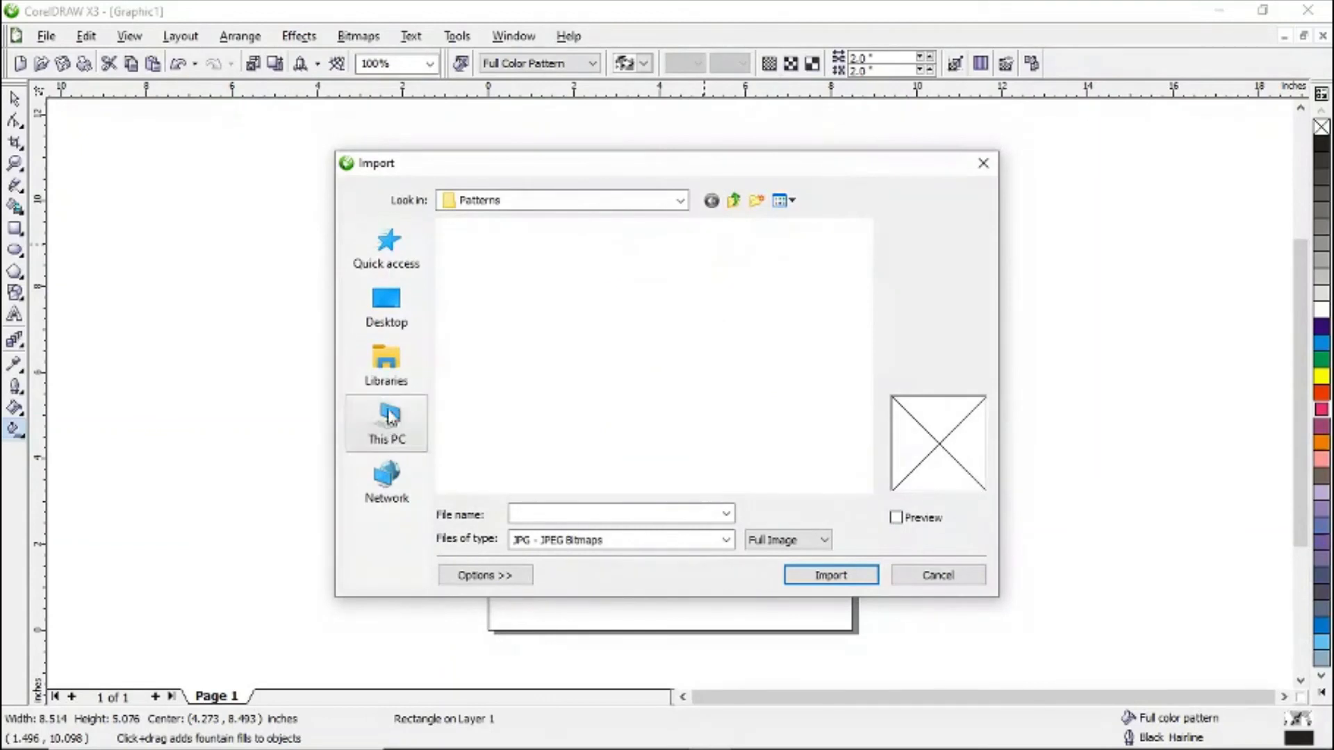
pyautogui.scroll(-3, 531, 427)
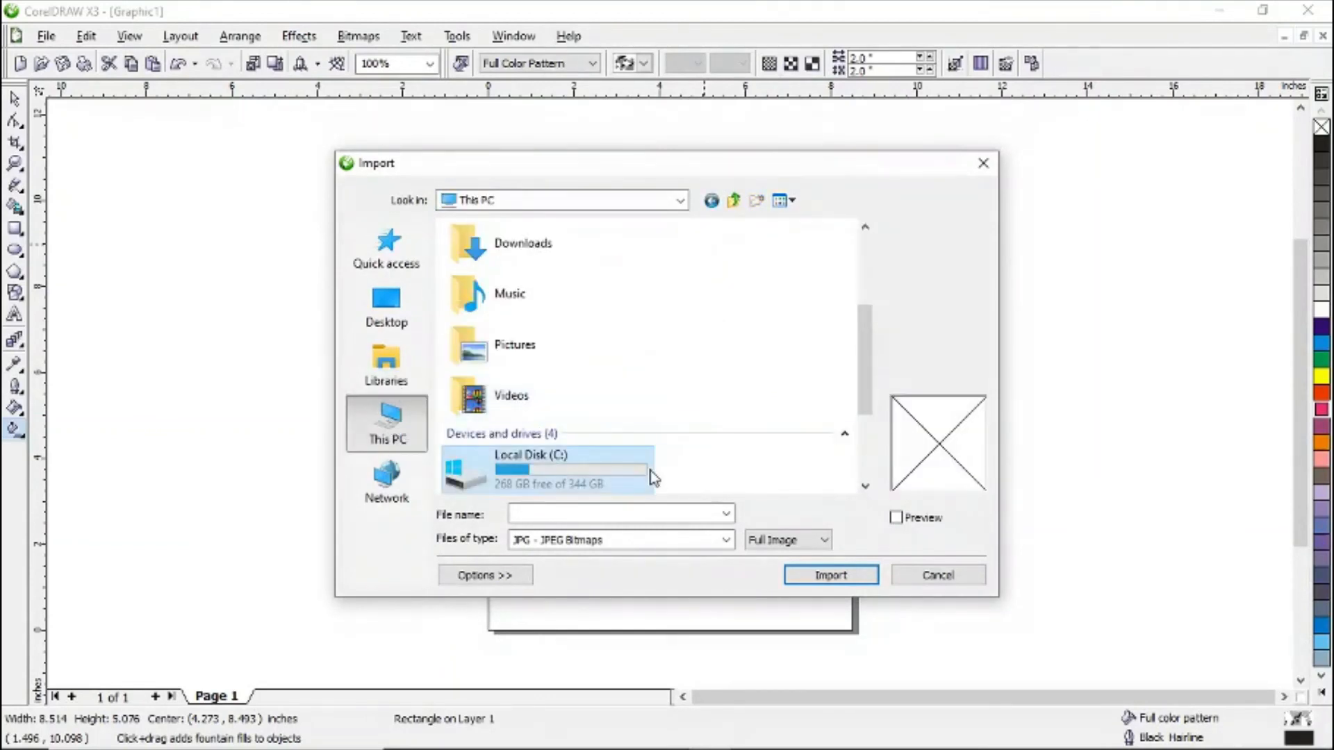
pyautogui.scroll(-1, 867, 351)
pyautogui.doubleClick(562, 457)
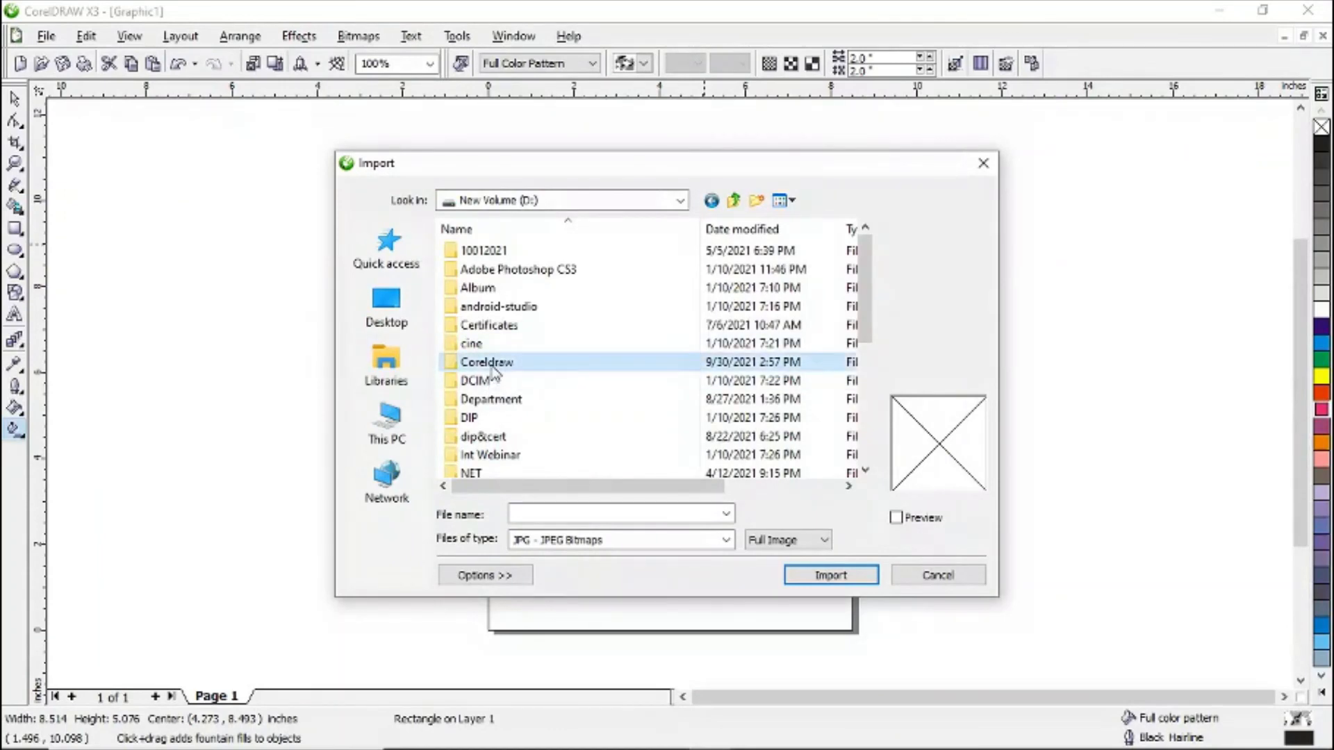
pyautogui.doubleClick(489, 362)
pyautogui.doubleClick(587, 309)
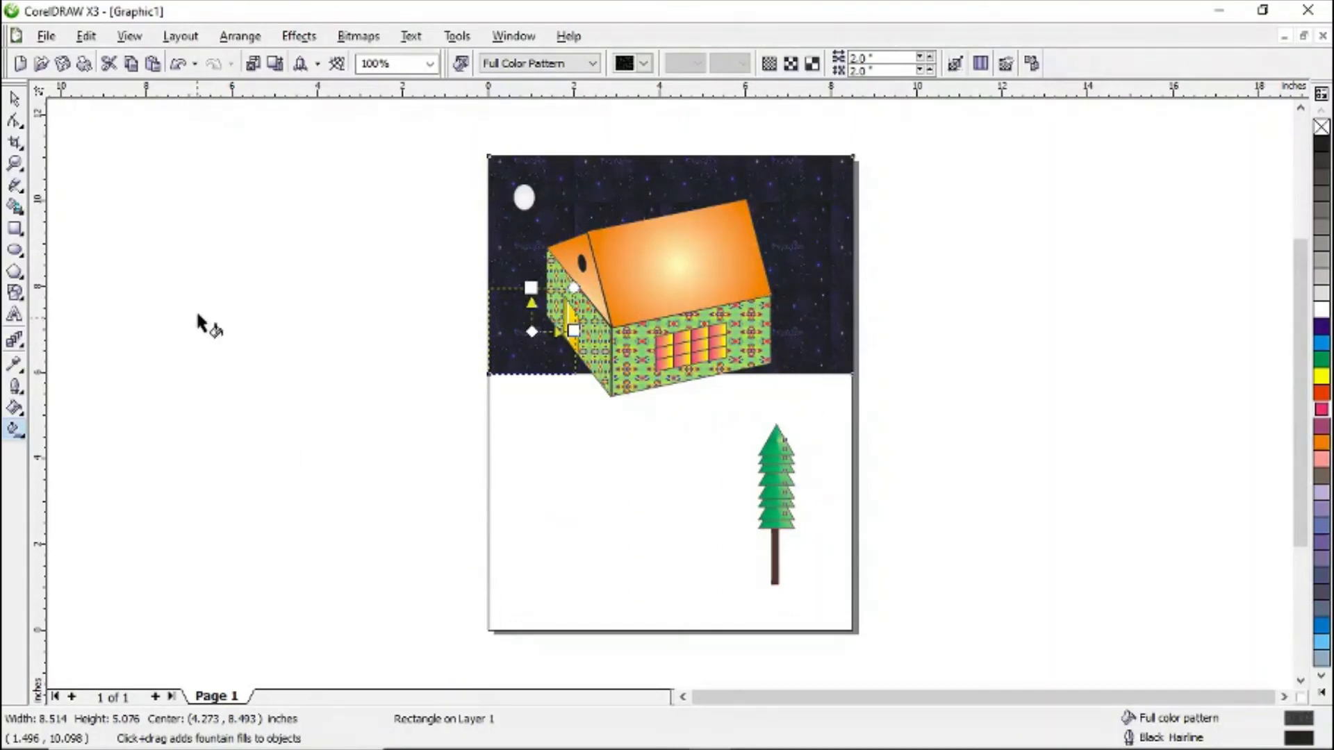
pyautogui.click(254, 340)
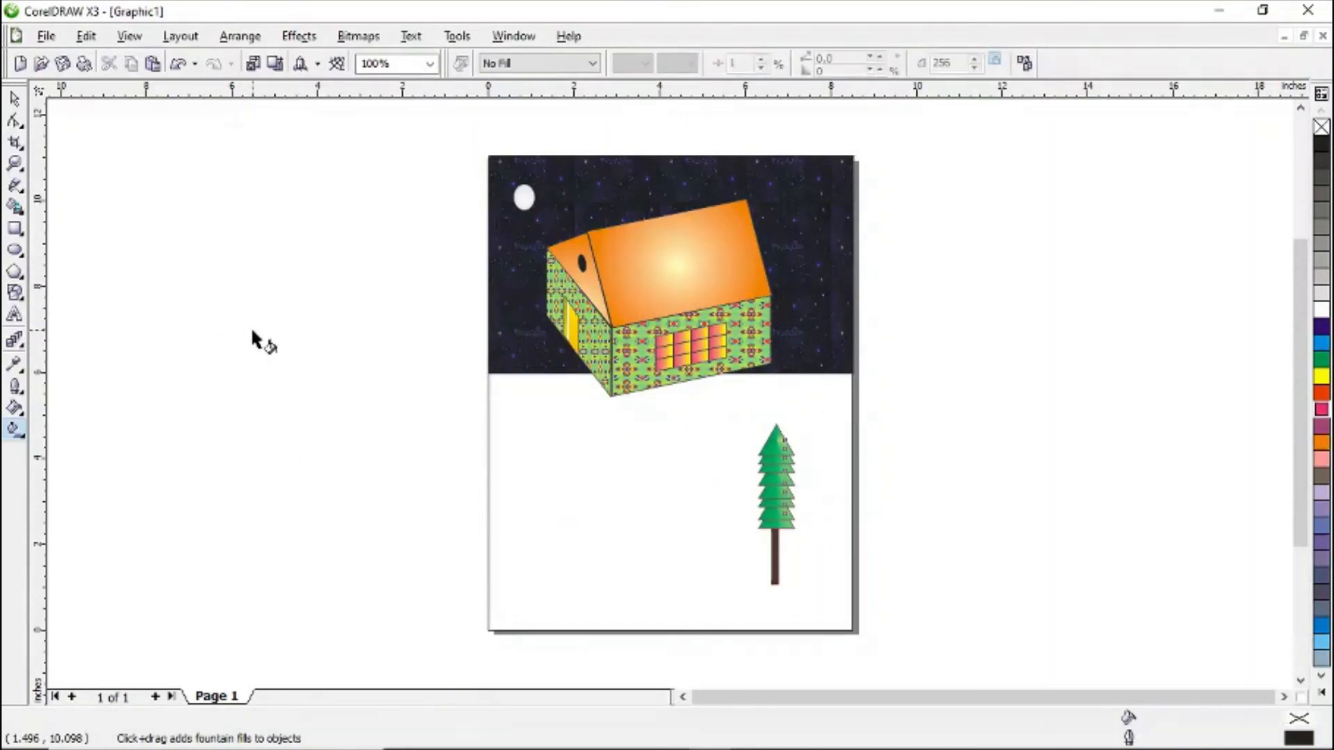
# - Draw a ground rectangle about 8.5 x 6 inches across the lower page and send it to the back of the page
pyautogui.click(15, 232)
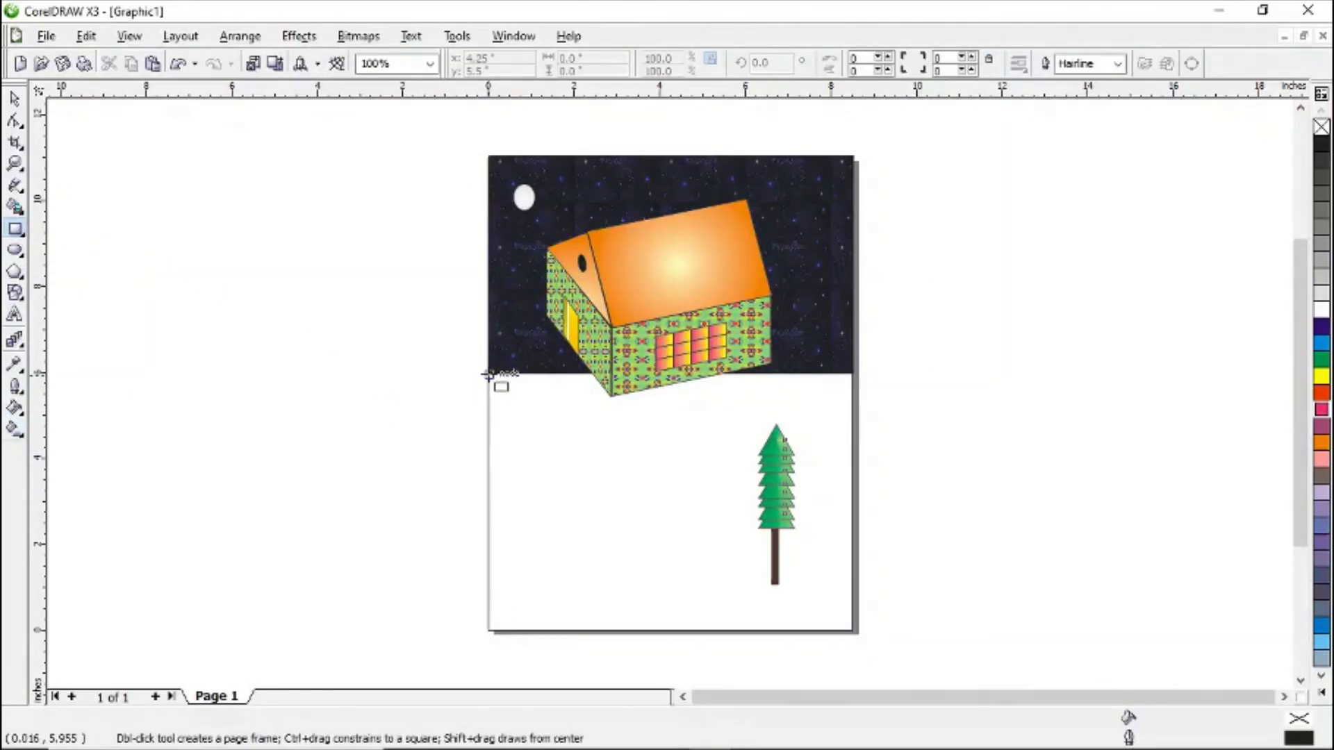
pyautogui.moveTo(488, 375); pyautogui.dragTo(855, 633)
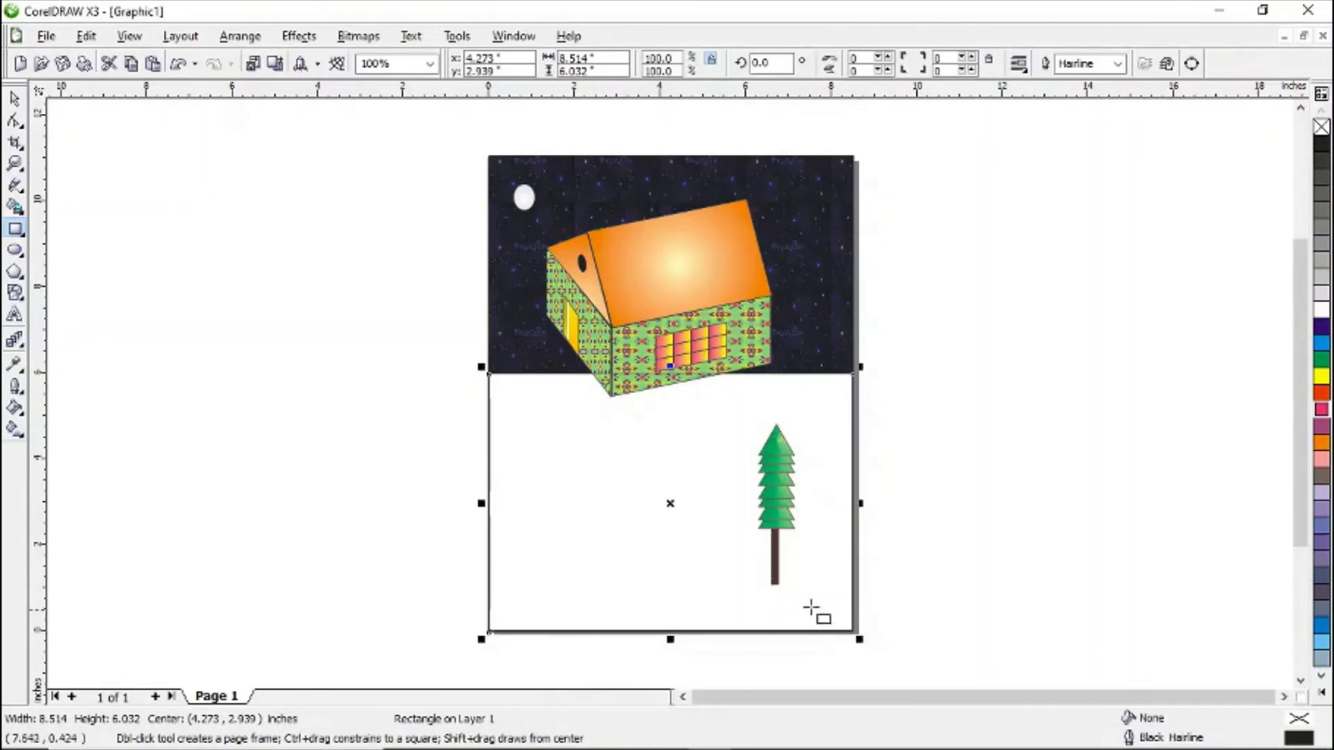
pyautogui.rightClick(804, 588)
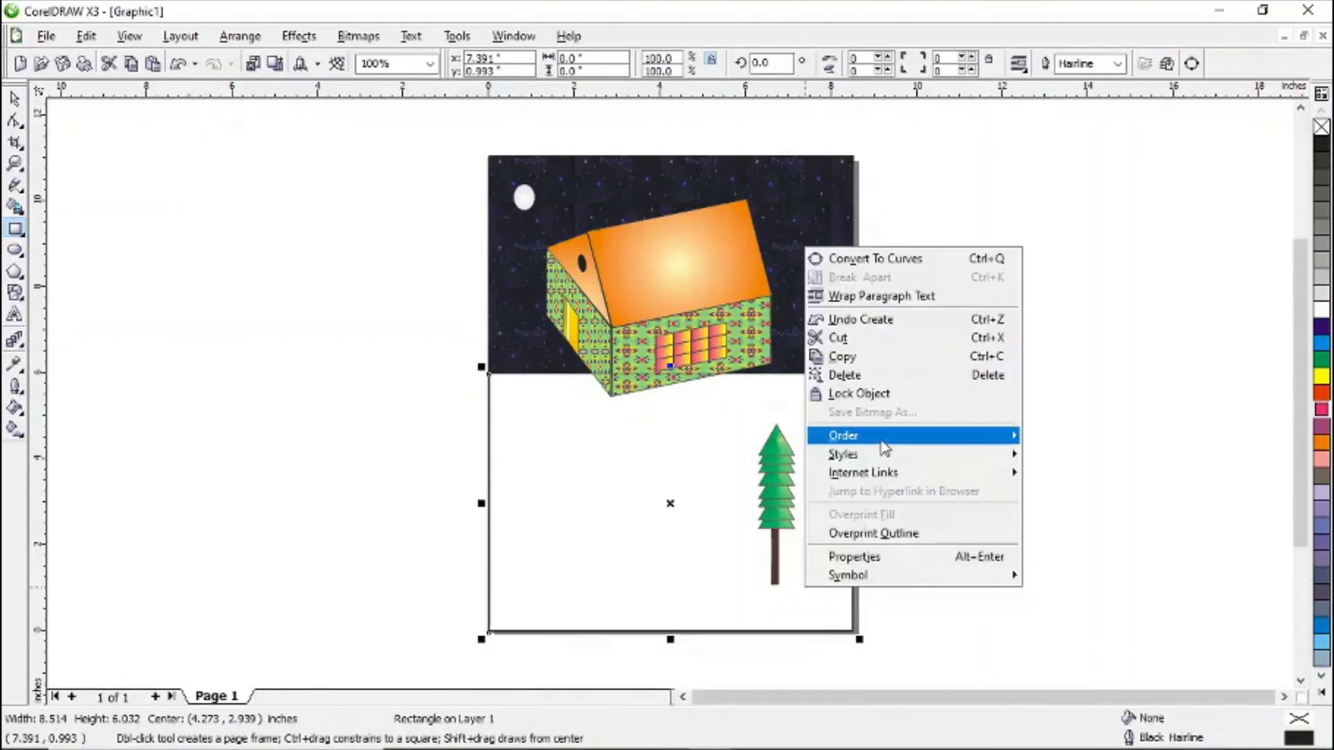
pyautogui.moveTo(1005, 445)
pyautogui.click(1140, 289)
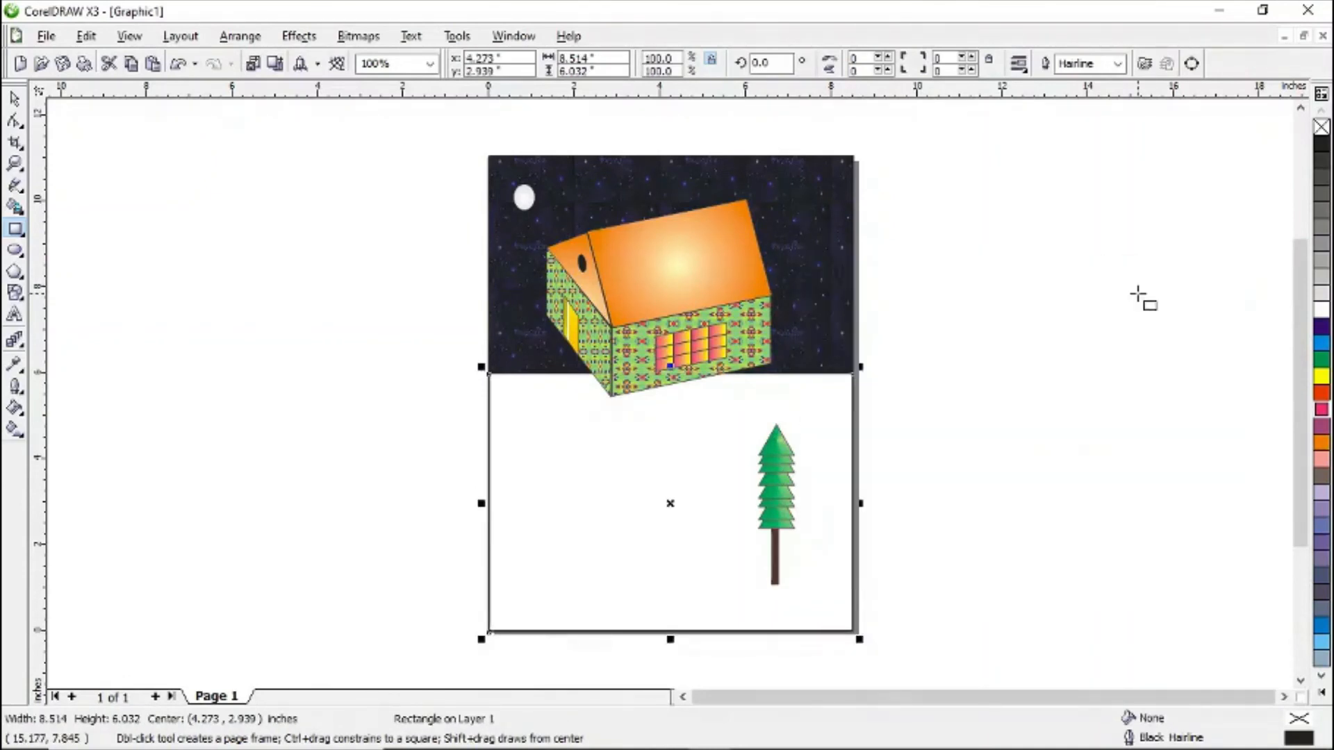
# - Apply a two-colour wavy pattern fill to the ground rectangle
pyautogui.click(14, 430)
pyautogui.click(592, 64)
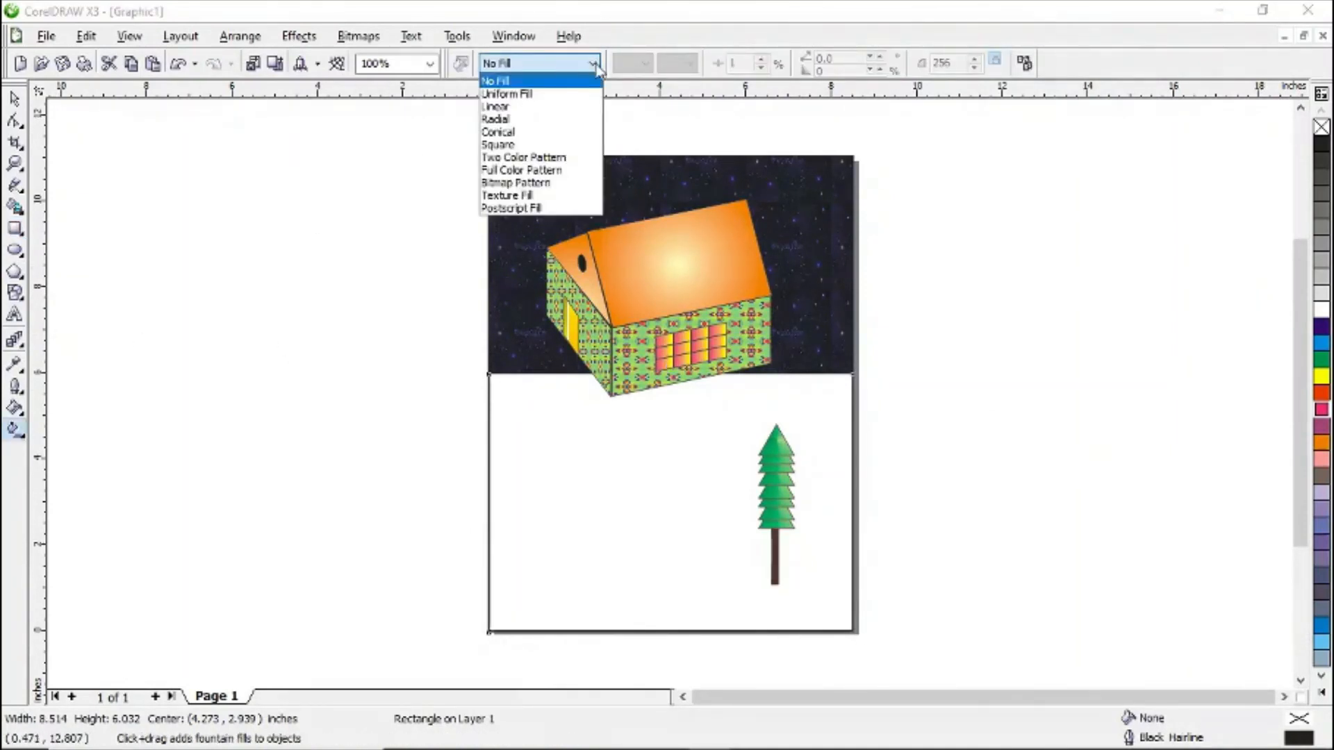
pyautogui.click(530, 157)
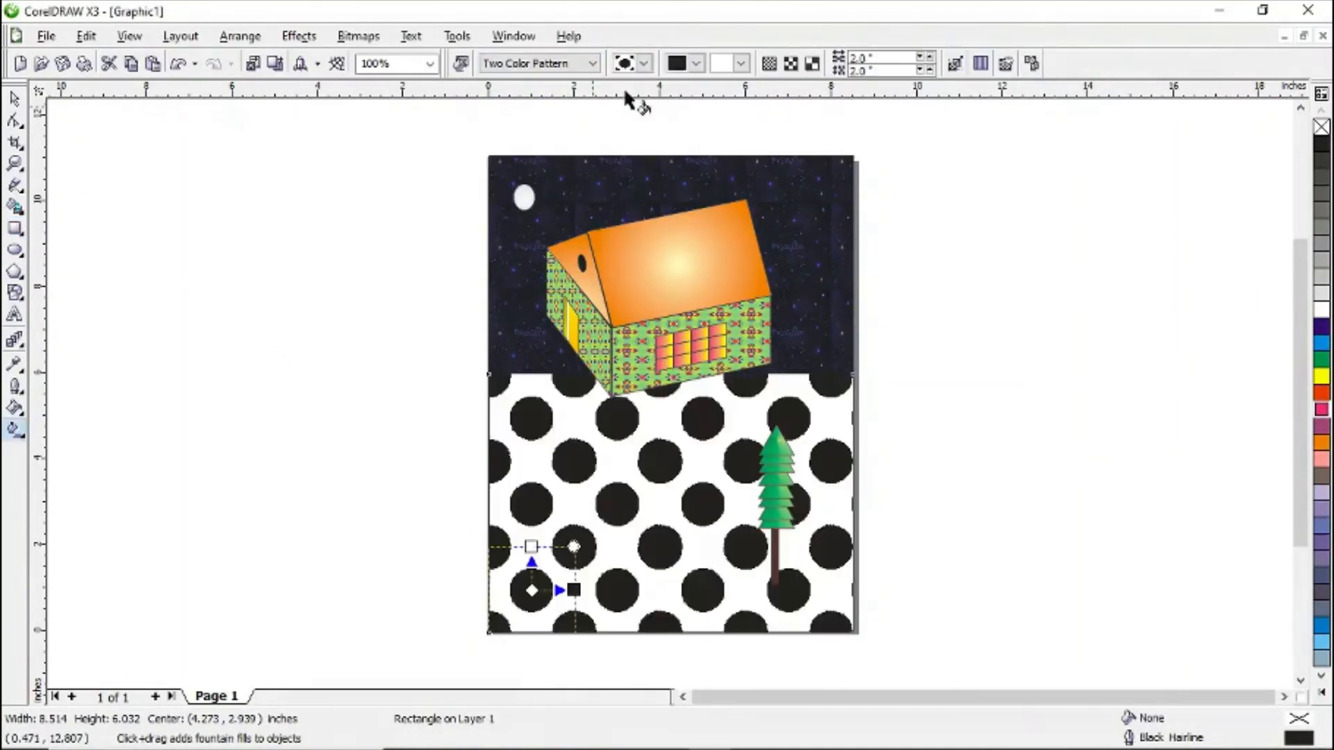
pyautogui.click(643, 63)
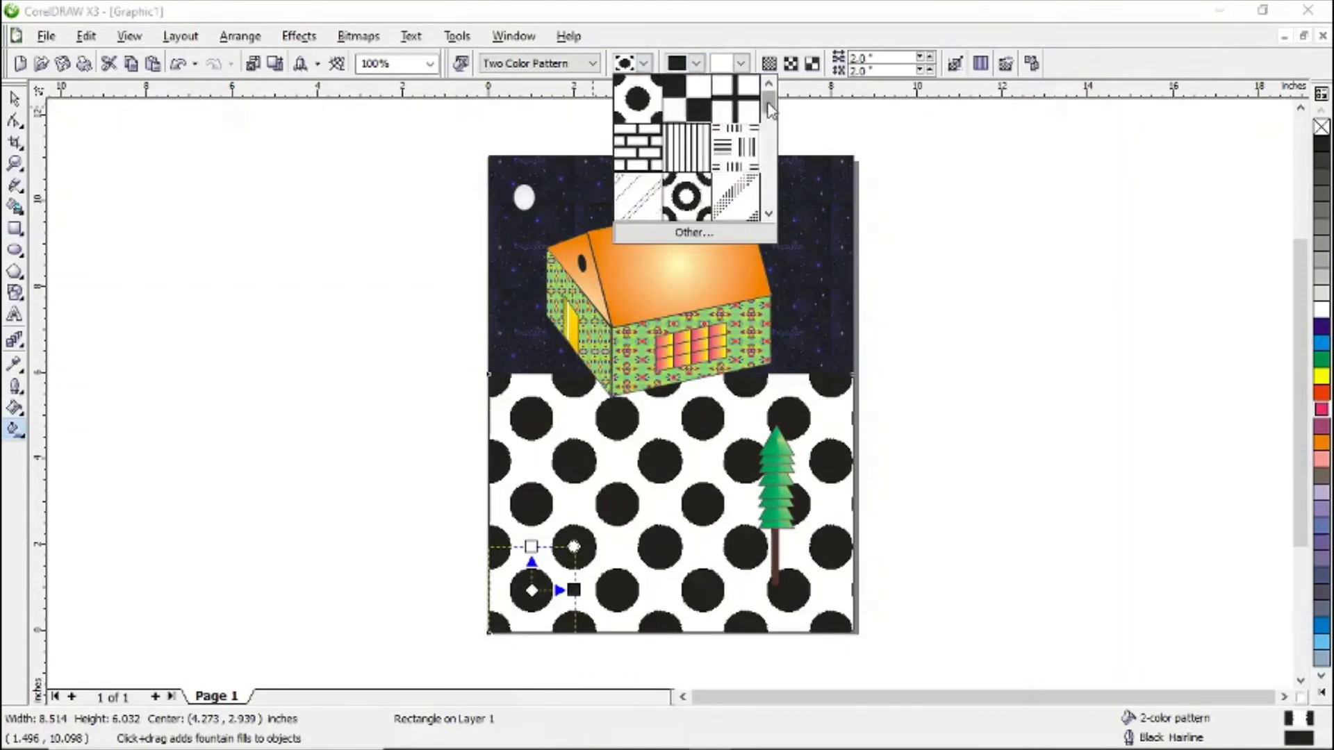
pyautogui.moveTo(770, 107); pyautogui.dragTo(771, 135)
pyautogui.click(753, 185)
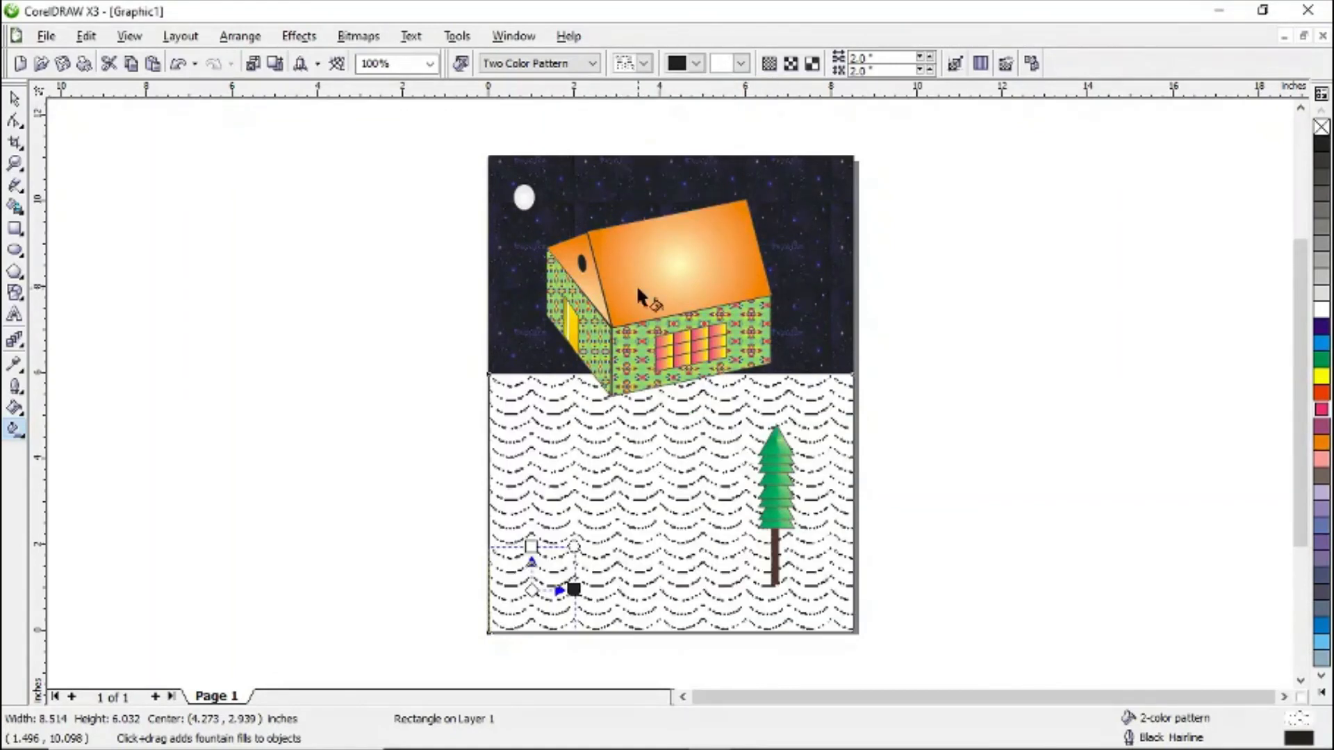
# - Set the ground pattern's foreground colour to orange and its background colour to light yellow
pyautogui.click(696, 64)
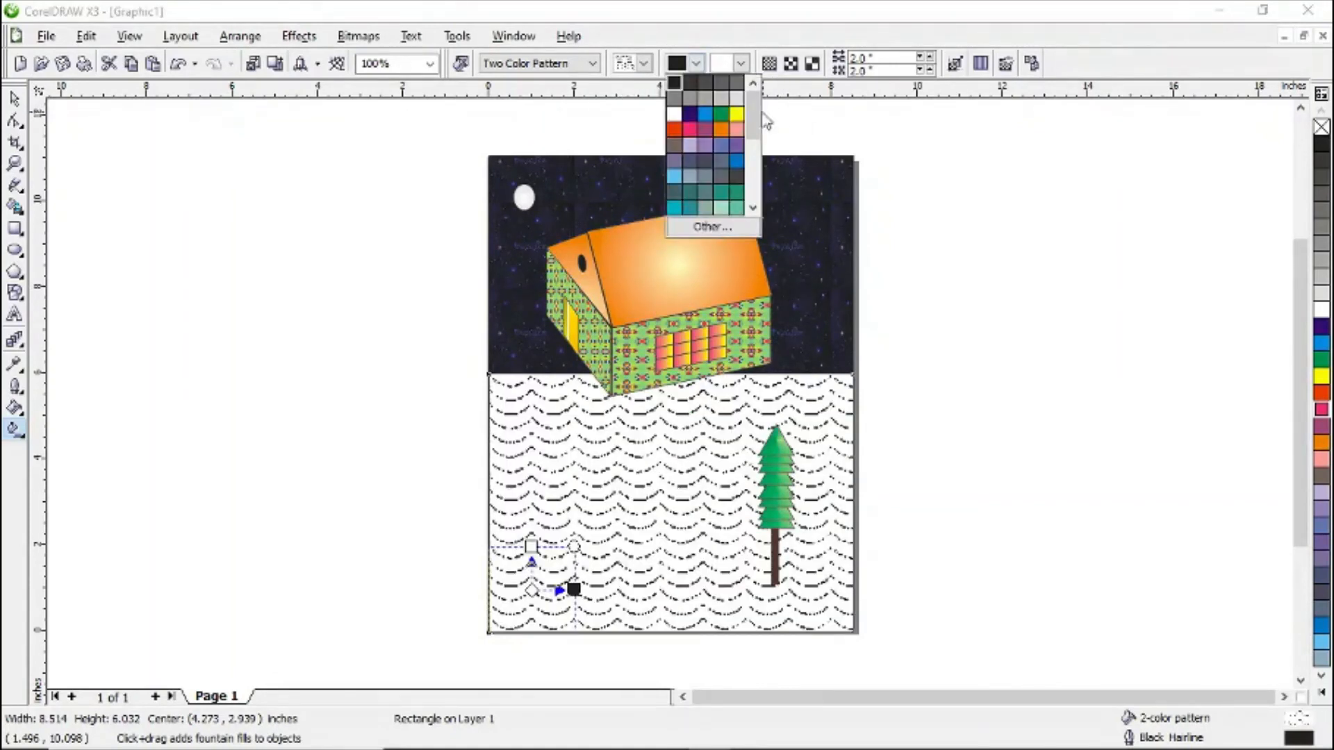
pyautogui.moveTo(758, 111); pyautogui.dragTo(760, 144)
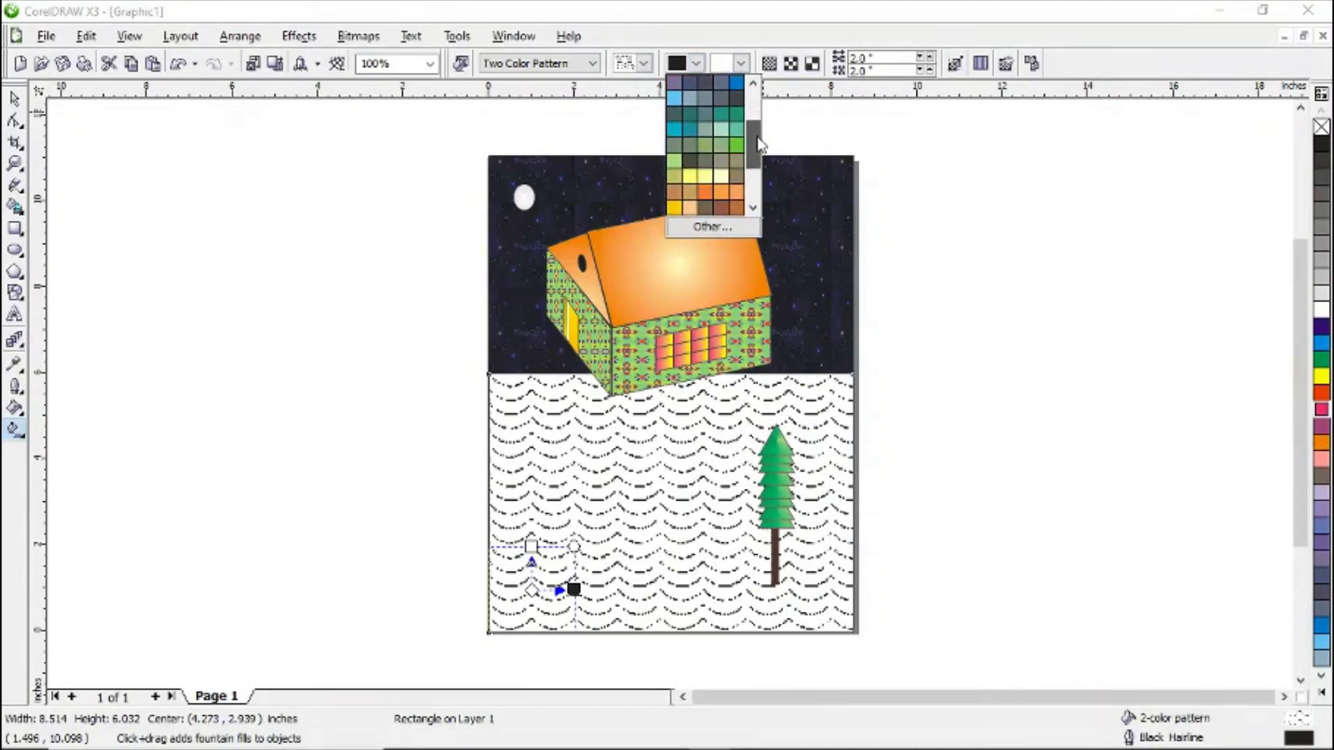
pyautogui.click(732, 195)
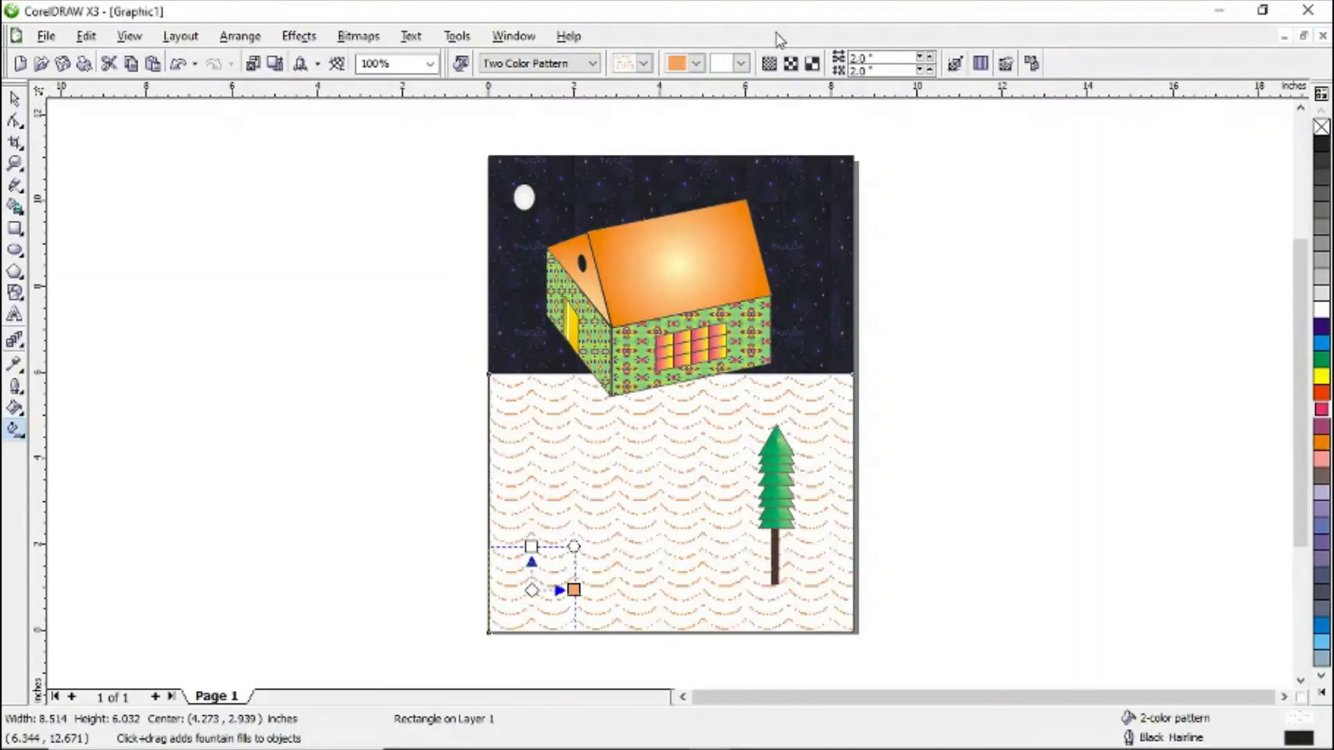
pyautogui.click(744, 63)
pyautogui.moveTo(798, 115); pyautogui.dragTo(798, 156)
pyautogui.click(766, 144)
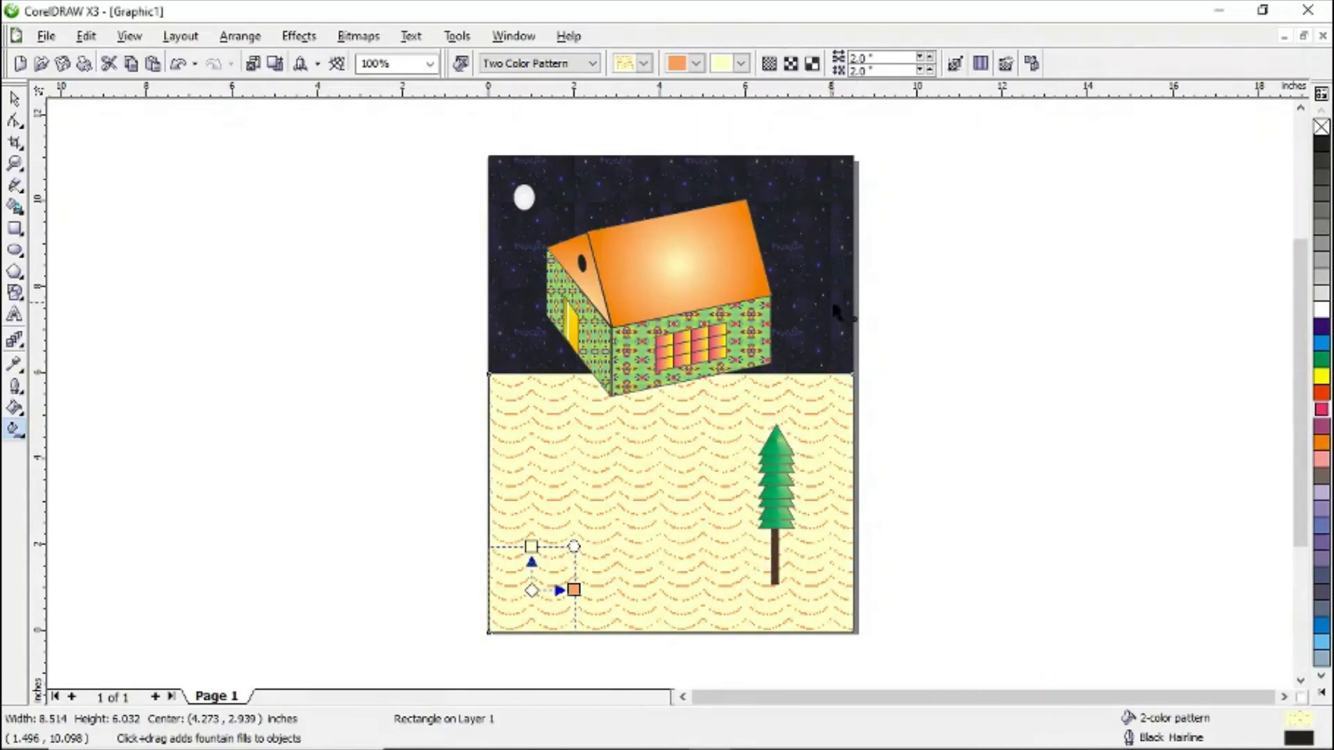